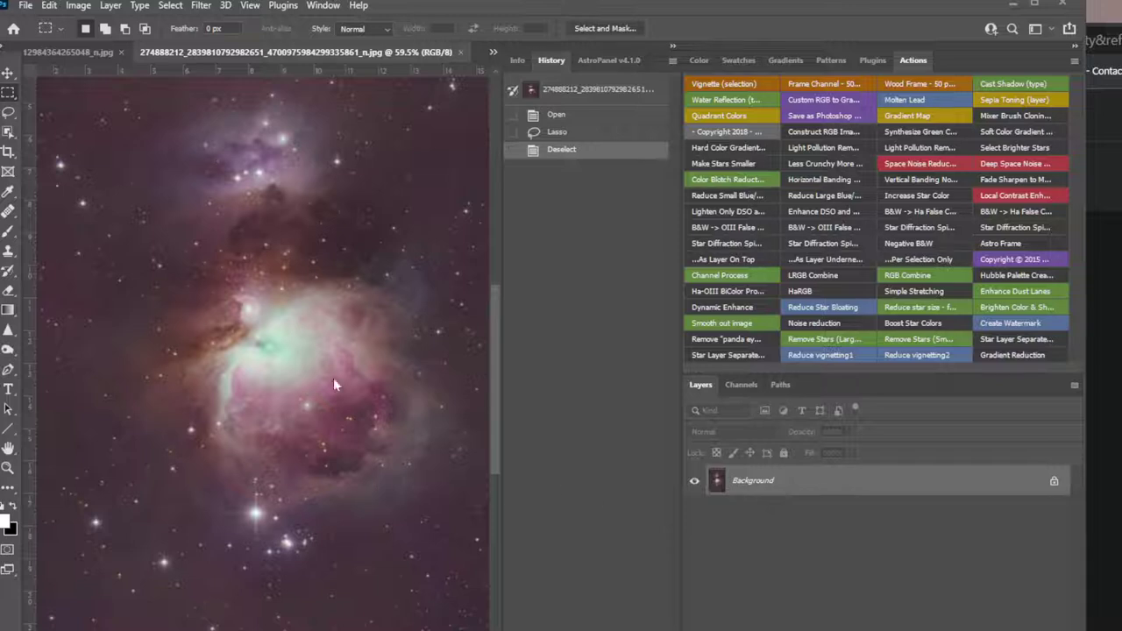
Step: Outline the bright green core of the nebula, including its narrow lower tail, with a freehand Lasso selection
scroll(237, 334, up, 2)
scroll(248, 347, down, 2)
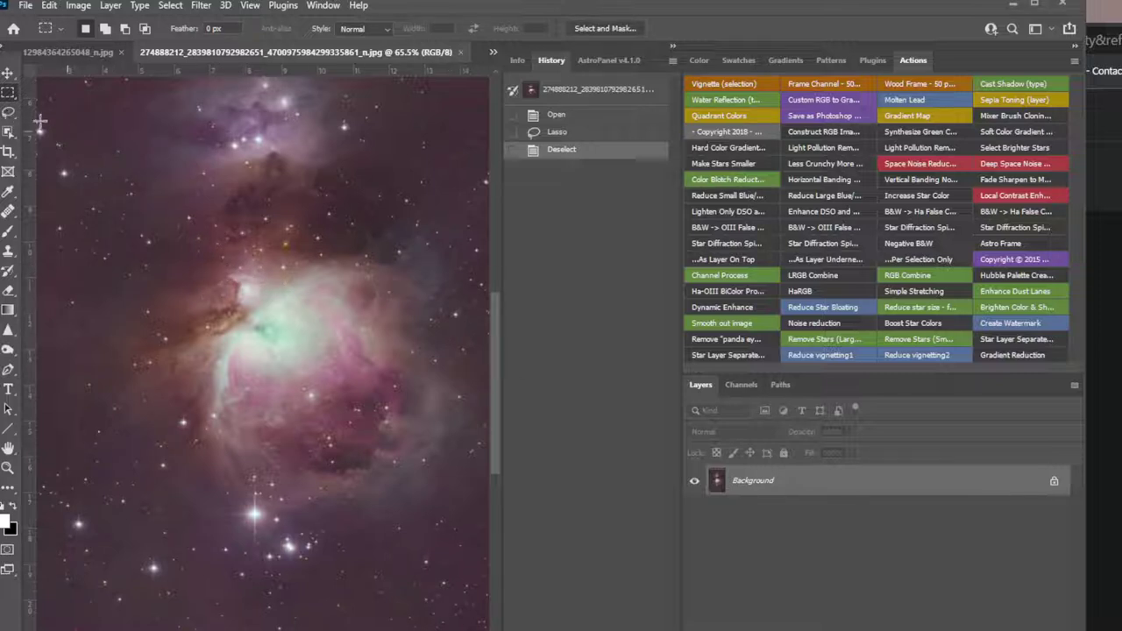
click(8, 112)
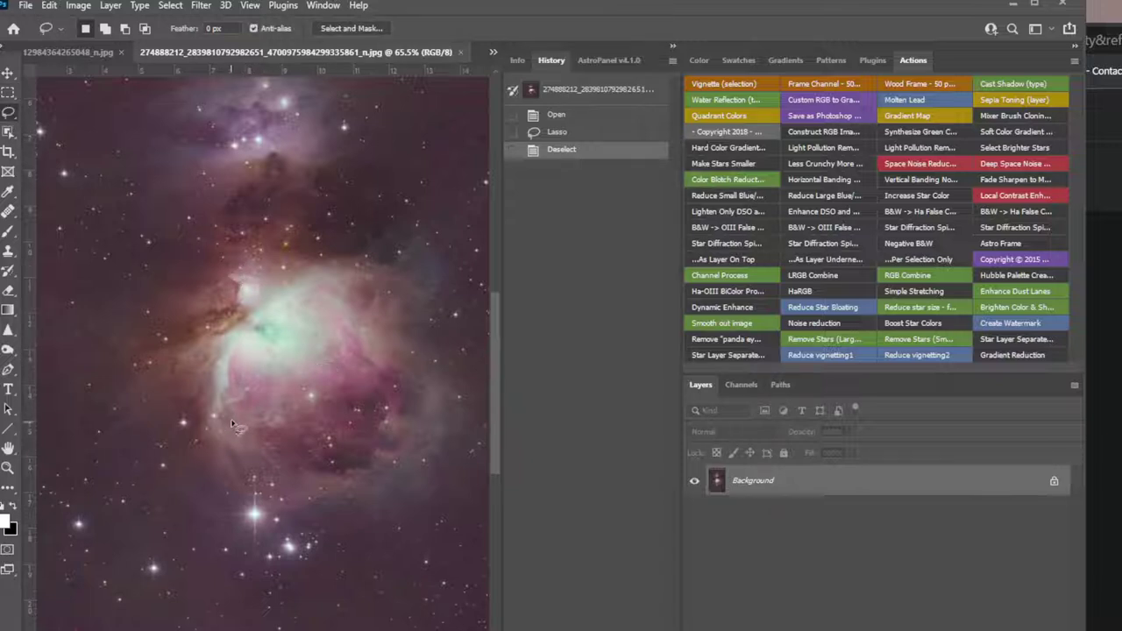
mouse_move(221, 419)
mouse_down()
mouse_move(222, 347)
mouse_move(305, 279)
mouse_move(319, 353)
mouse_move(266, 372)
mouse_move(237, 359)
mouse_move(230, 426)
mouse_up()
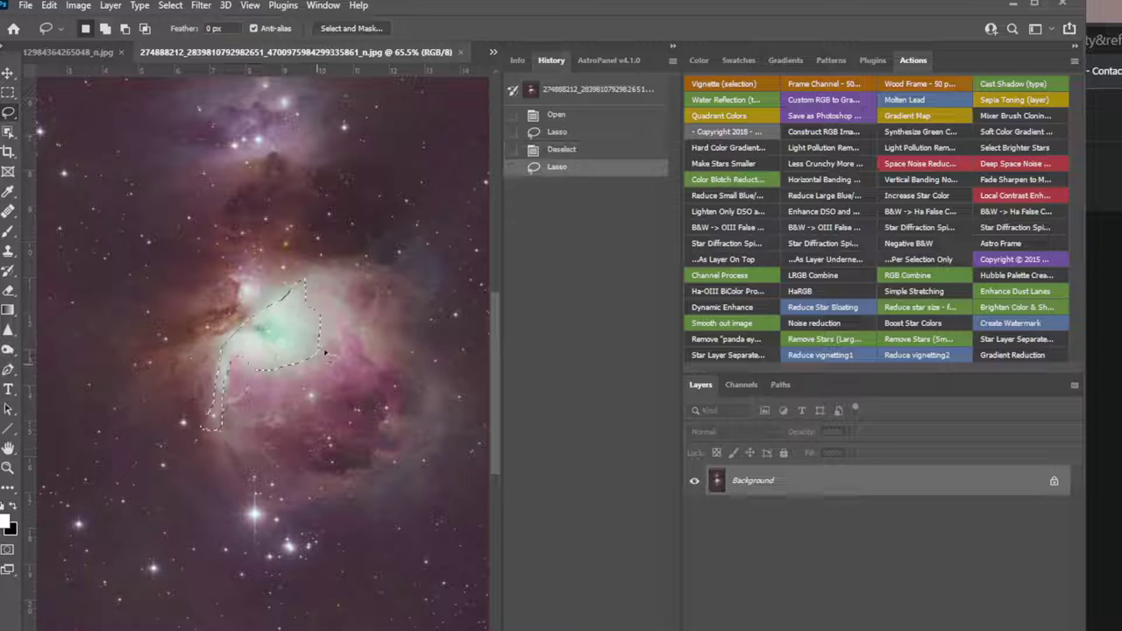
Step: Feather the selection around the nebula core with a radius of 10 pixels
click(169, 6)
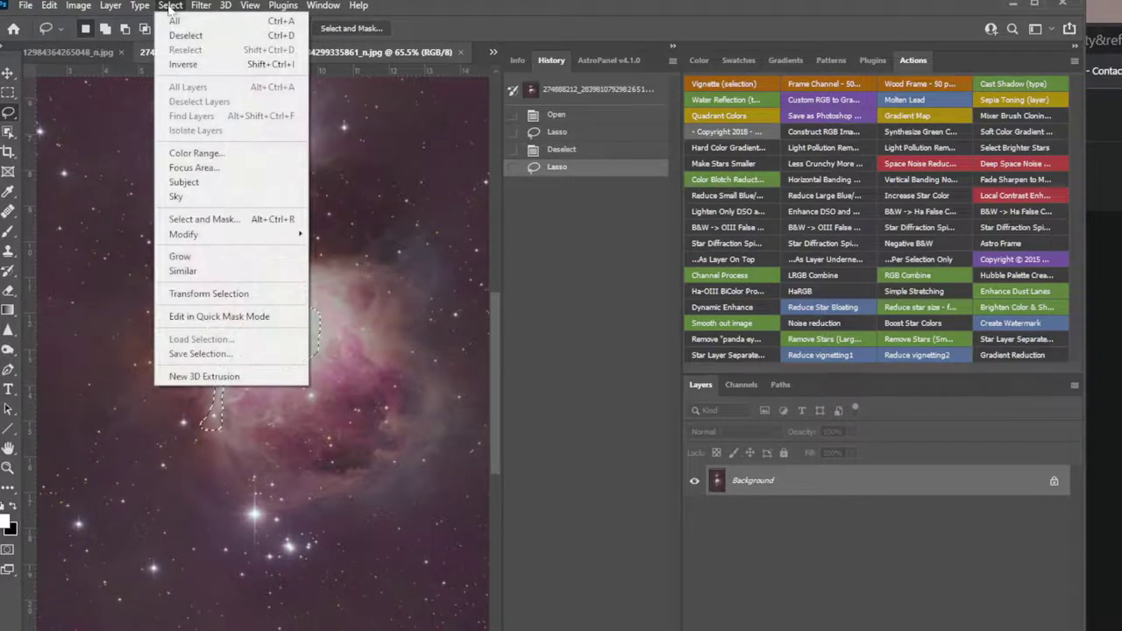
click(171, 7)
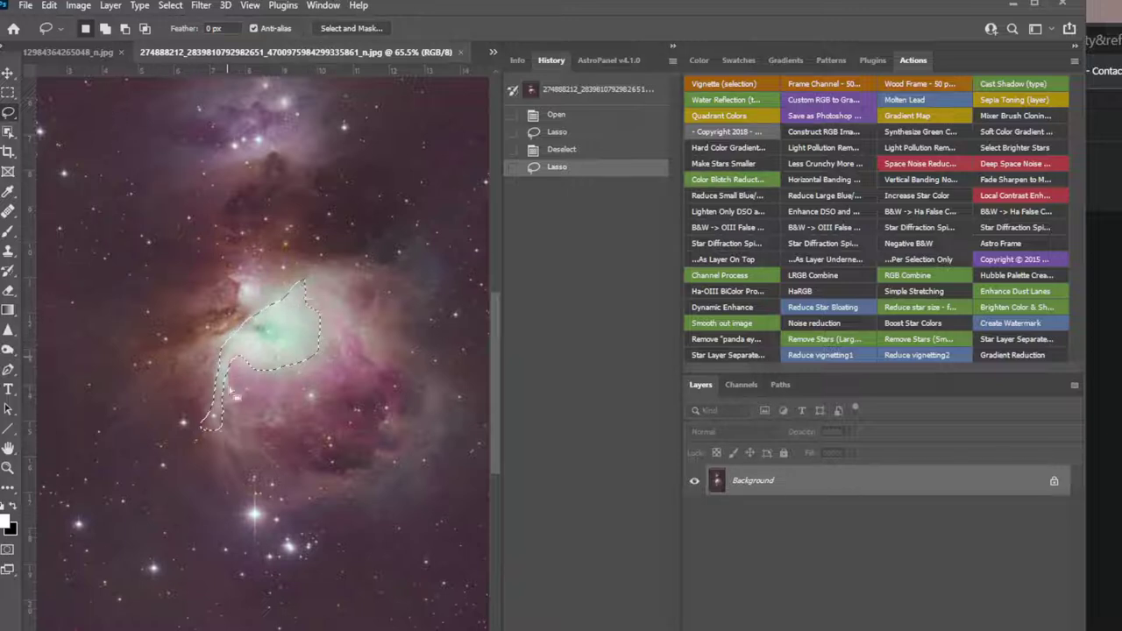
click(200, 6)
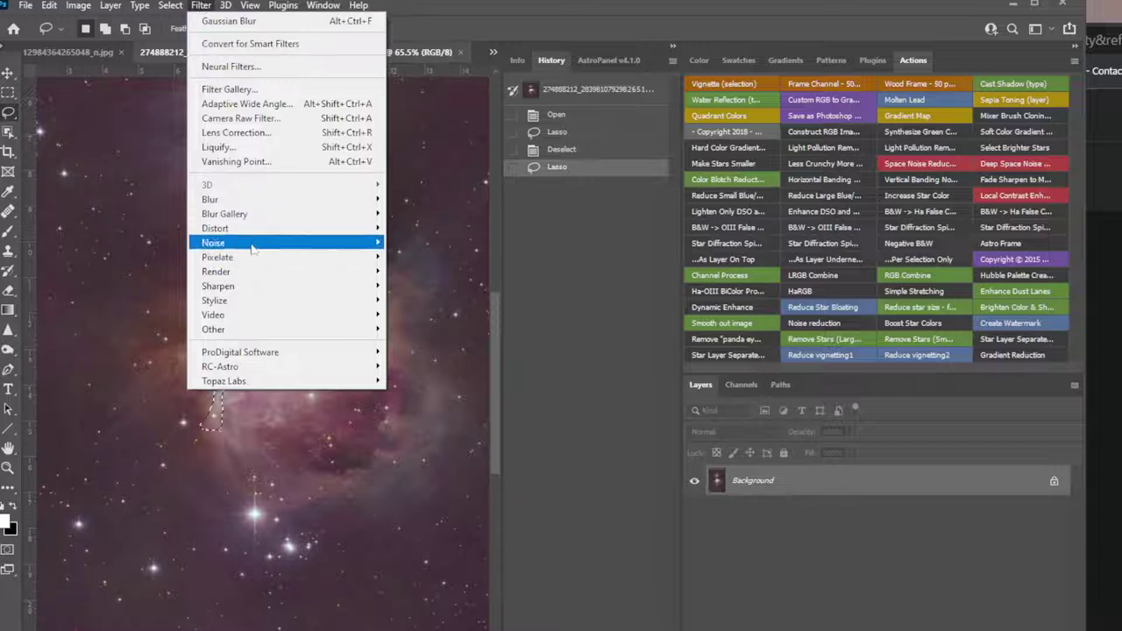
mouse_move(248, 250)
click(170, 5)
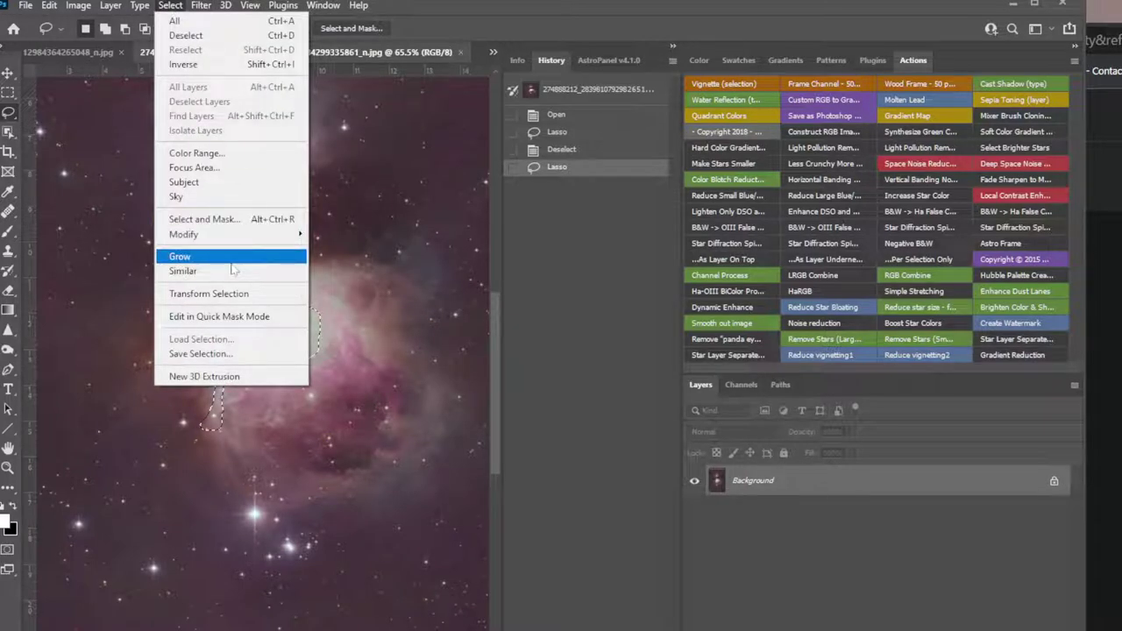
mouse_move(263, 235)
click(371, 294)
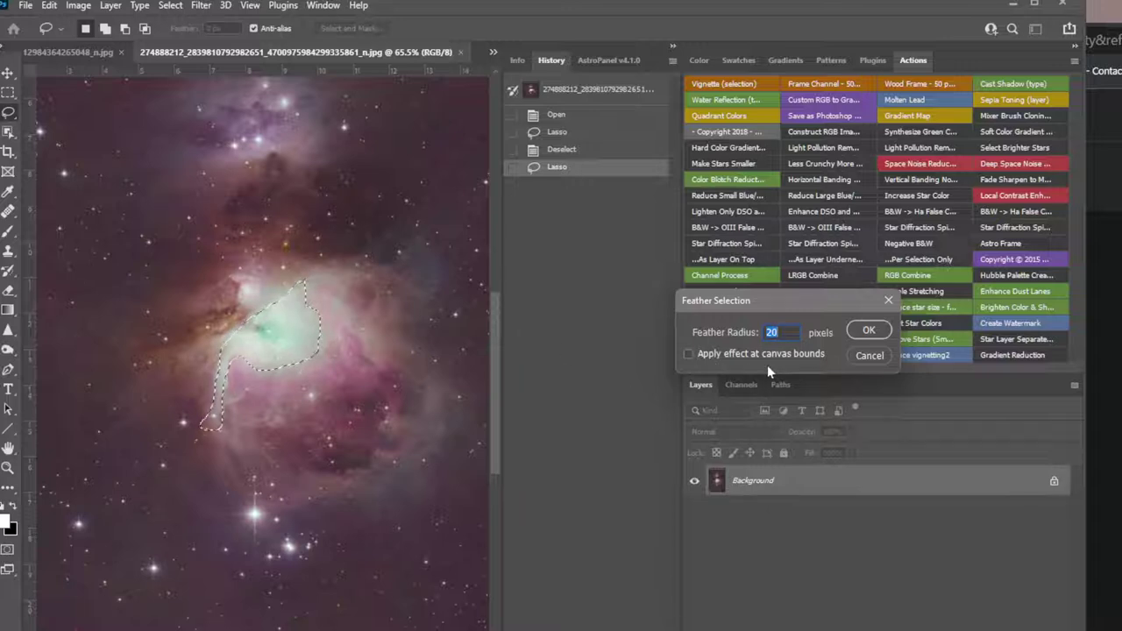
key(BackSpace)
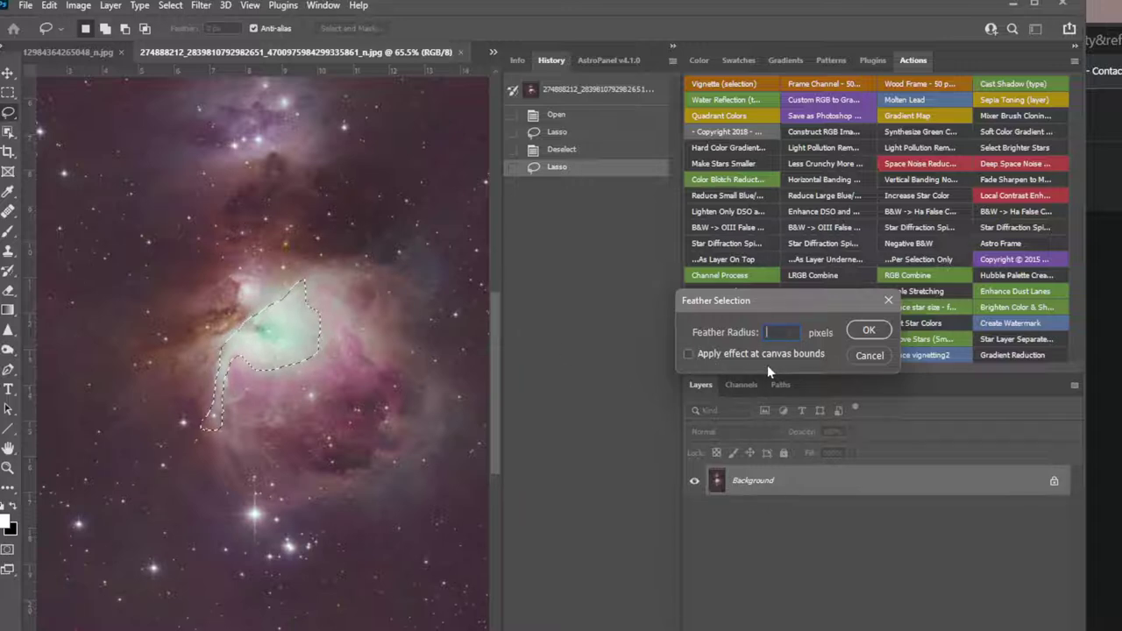
text(10)
key(Return)
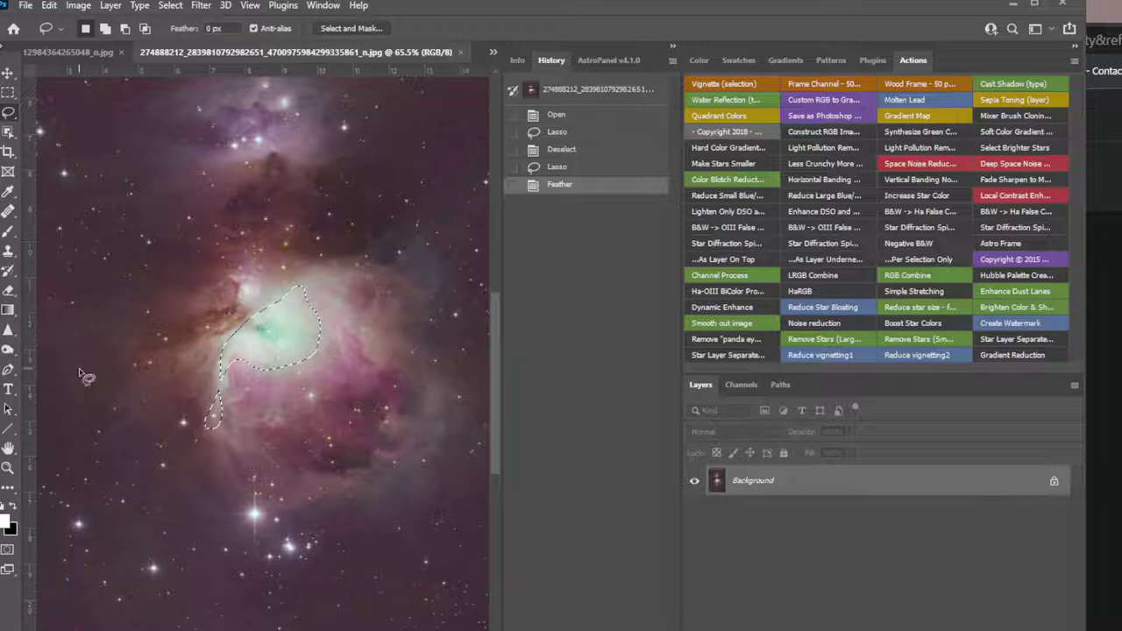
Step: Invert the feathered selection so it covers everything outside the nebula core
click(79, 5)
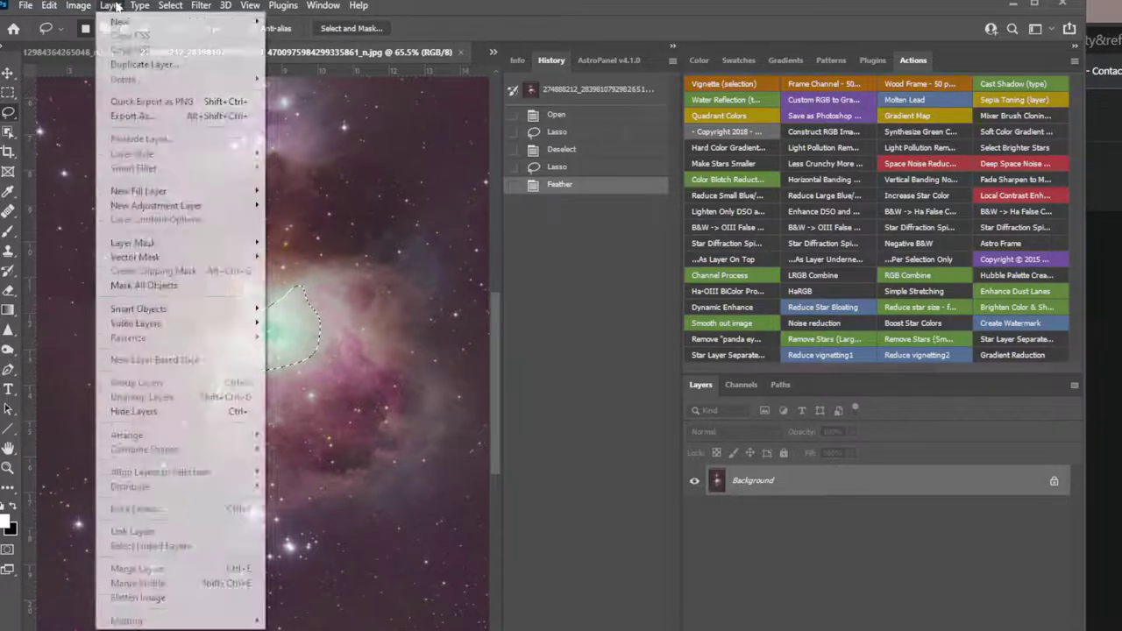
mouse_move(170, 5)
click(197, 65)
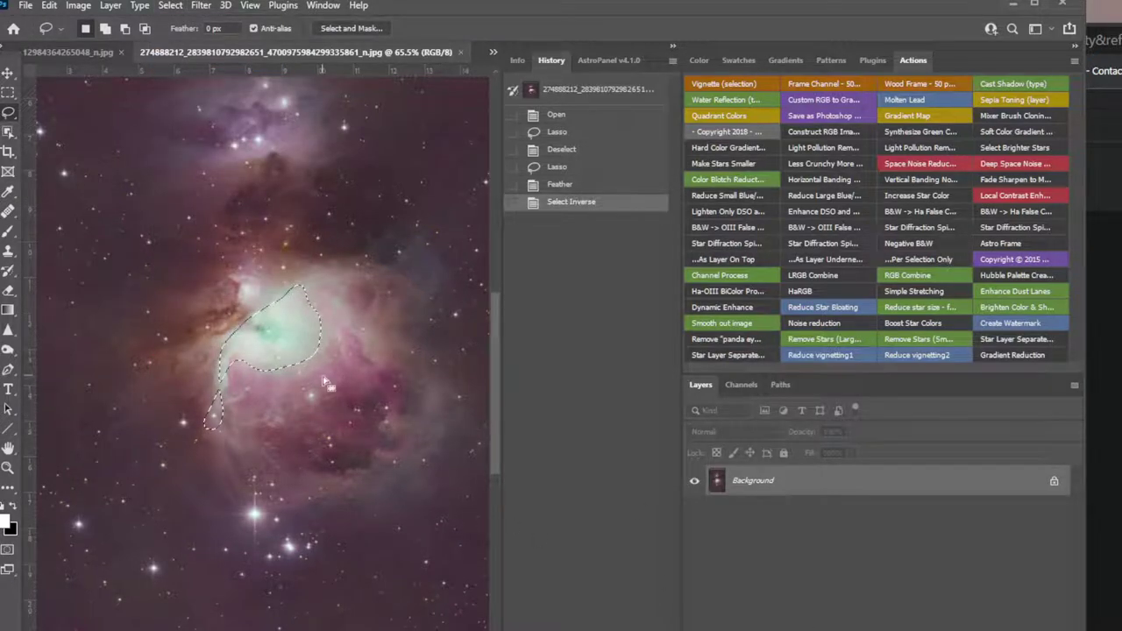
scroll(331, 375, down, 2)
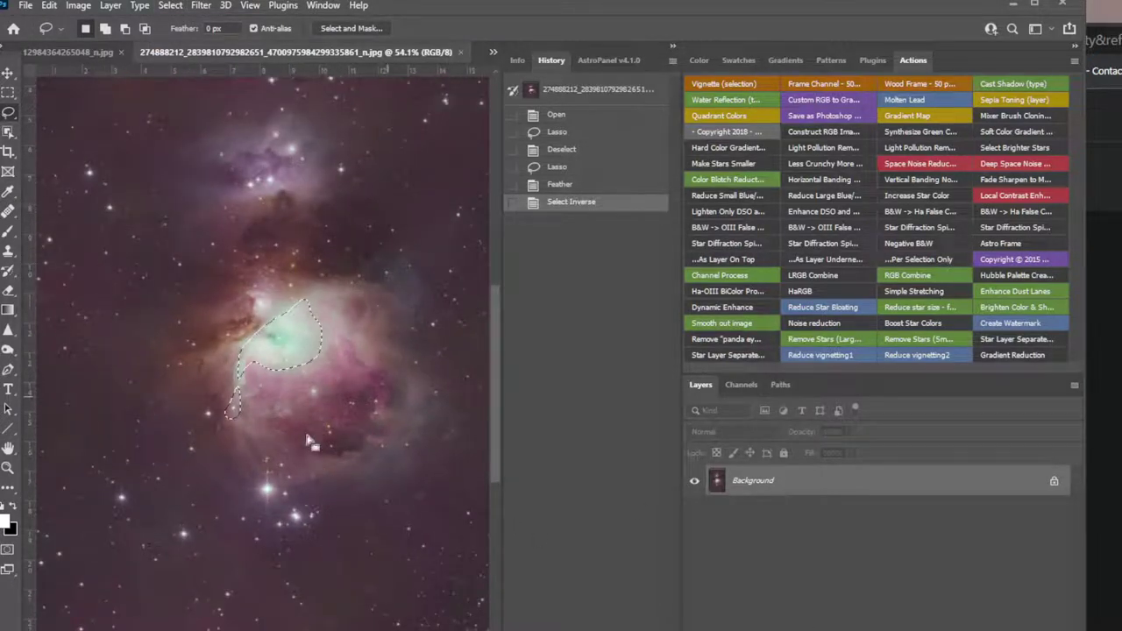
scroll(390, 416, down, 2)
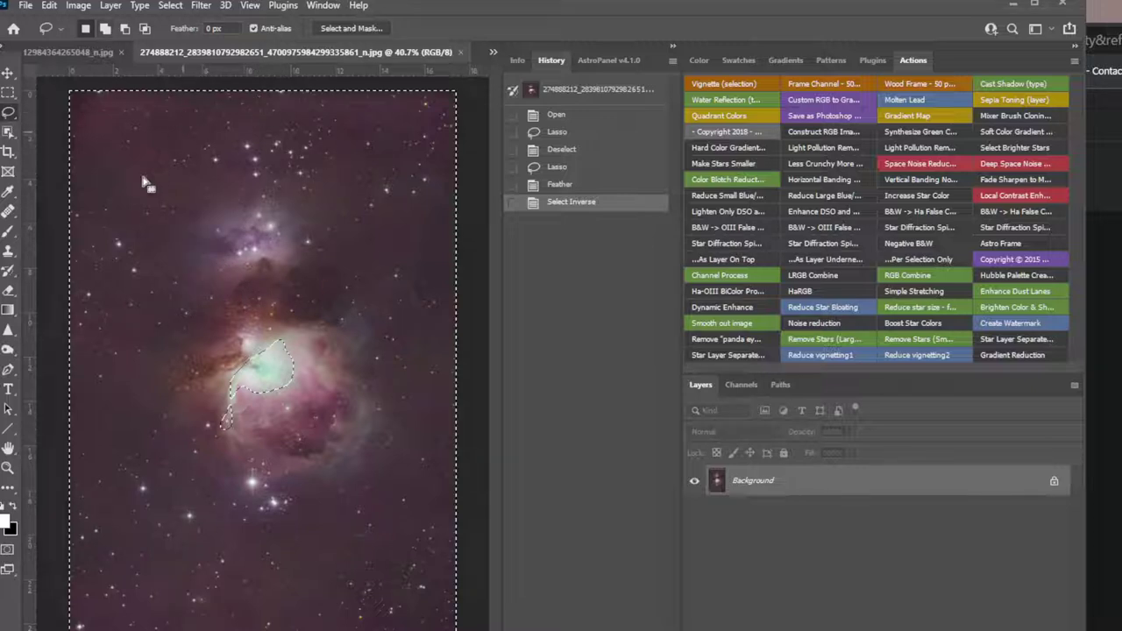
Step: Try Auto Color on the area outside the nebula core and undo it
click(81, 5)
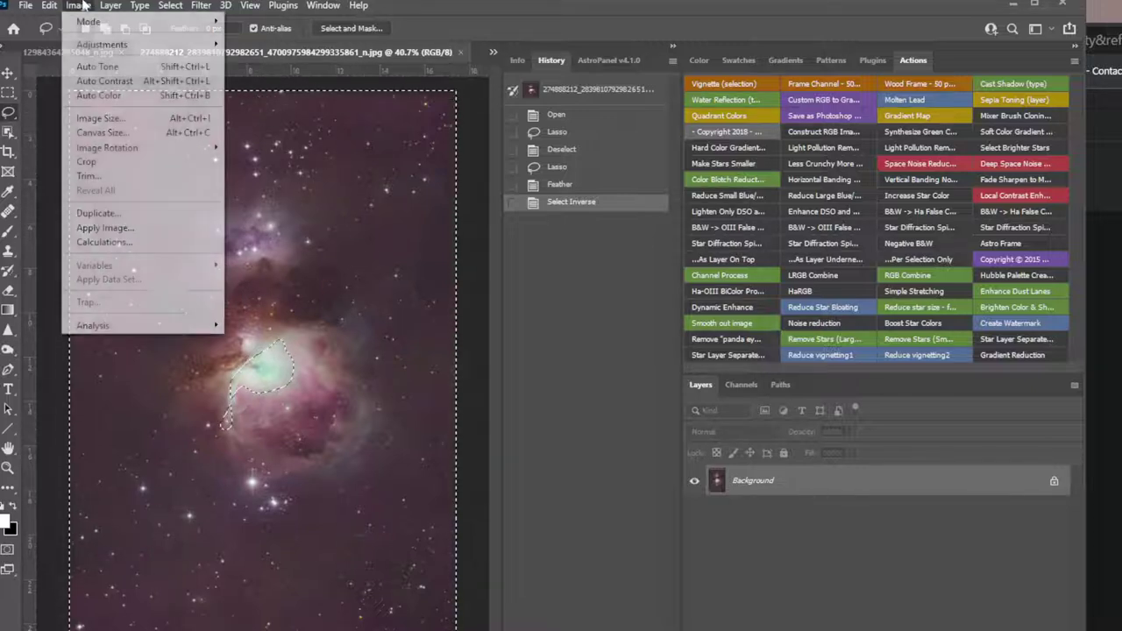
click(121, 101)
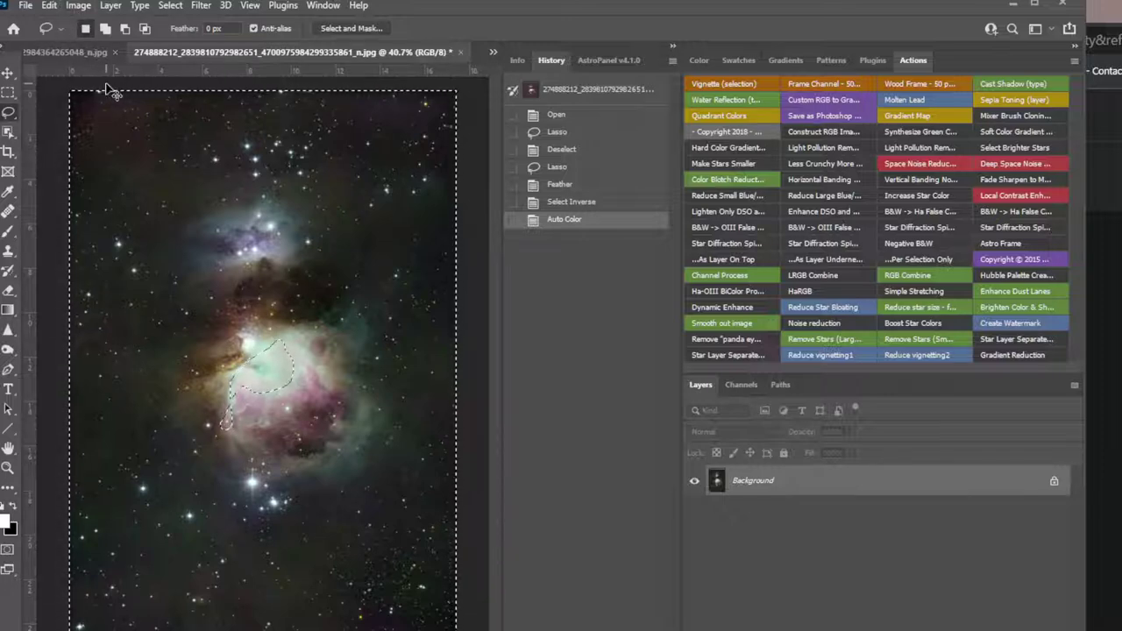
key(ctrl+z)
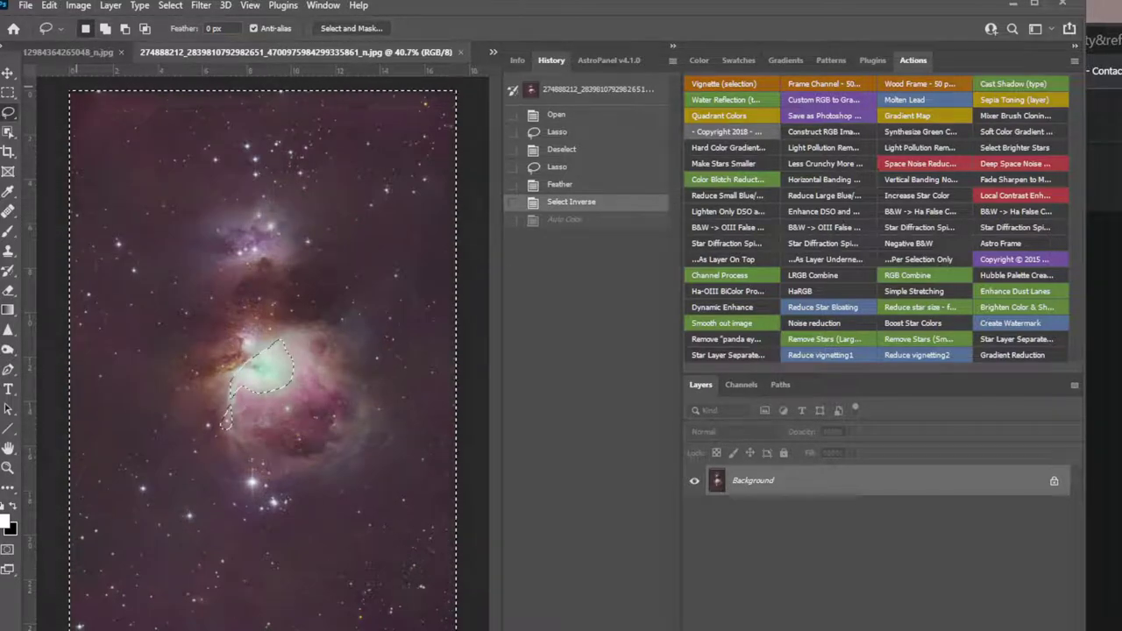
Step: Start a Selective Color adjustment on the inverted selection and set Magenta to -49% for the Reds
click(78, 5)
mouse_move(126, 43)
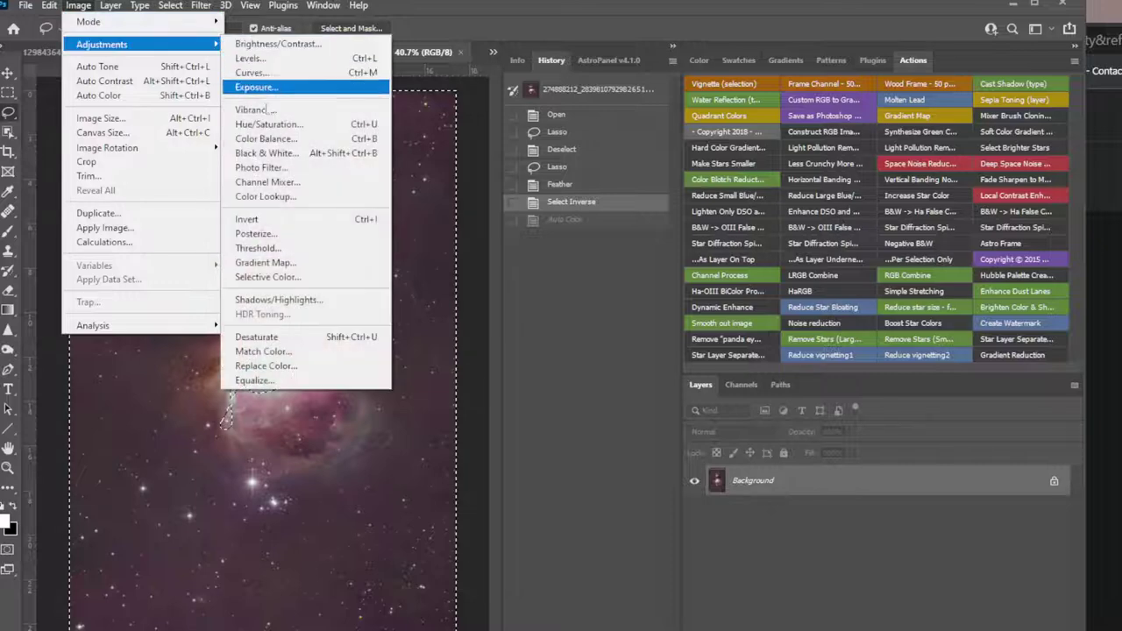
click(300, 278)
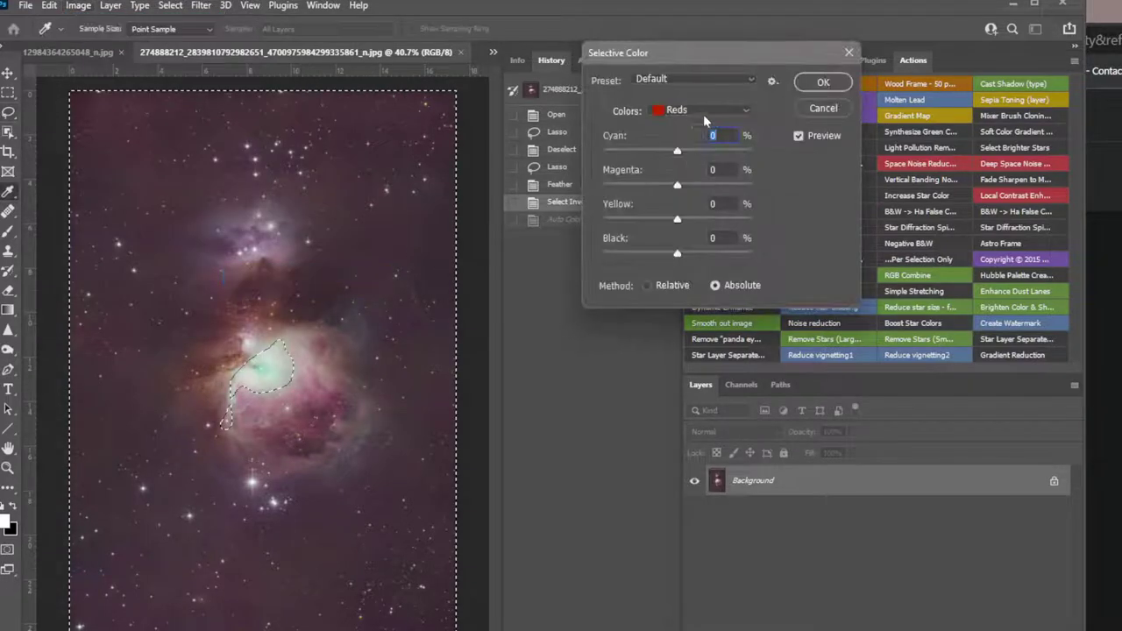
drag(711, 53, 563, 280)
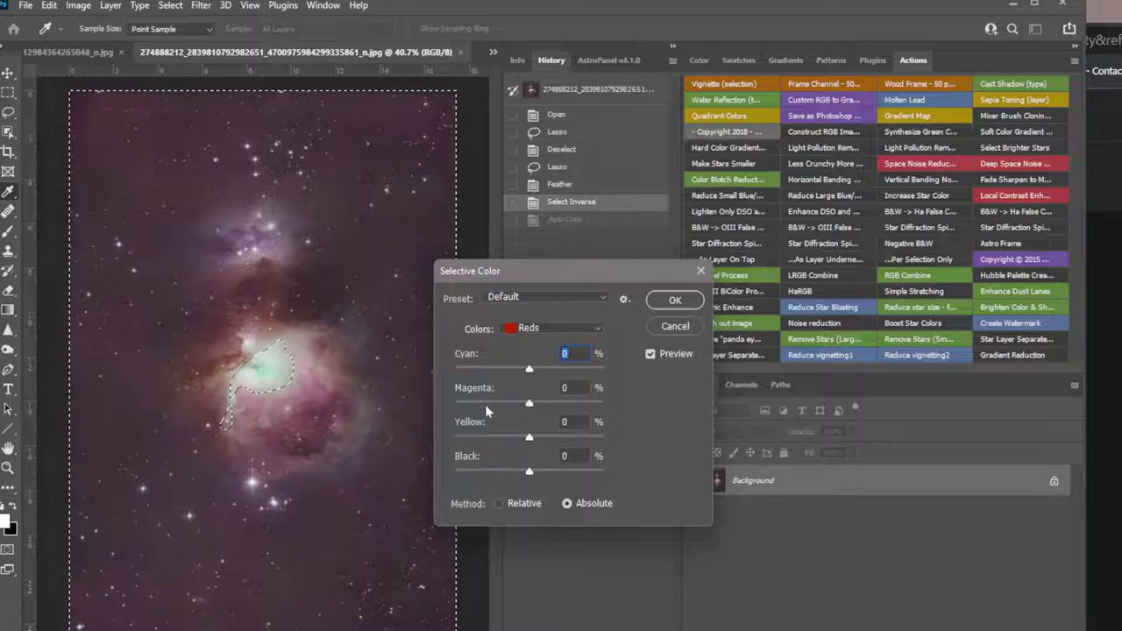
drag(528, 402, 492, 409)
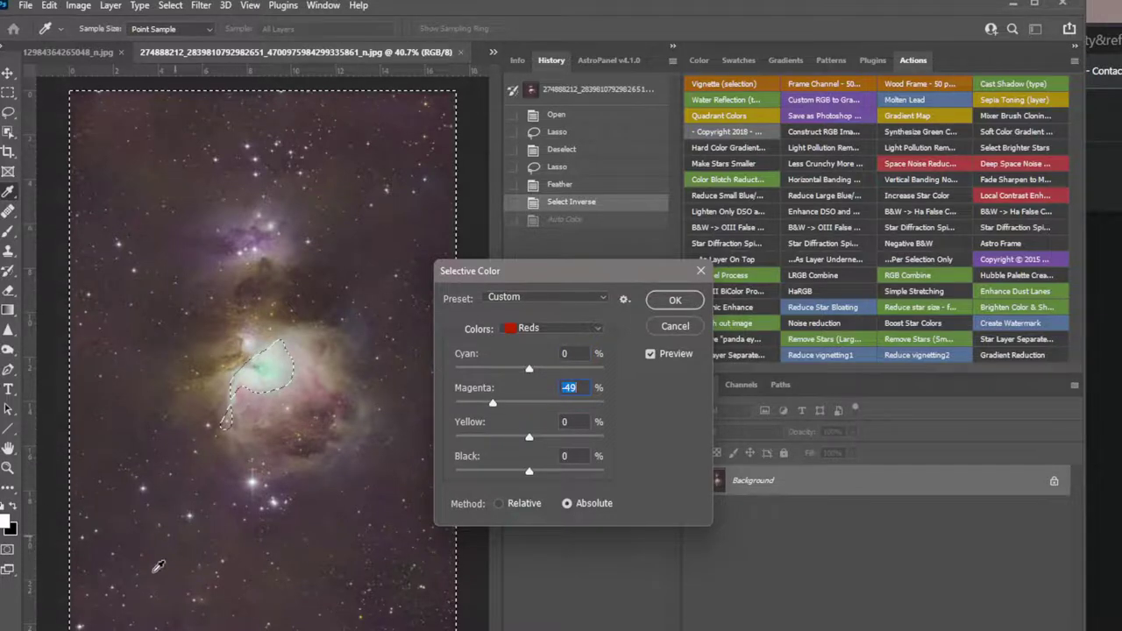
Step: For the Yellows in Selective Color, set Magenta to +59% and Cyan to -58%
click(588, 326)
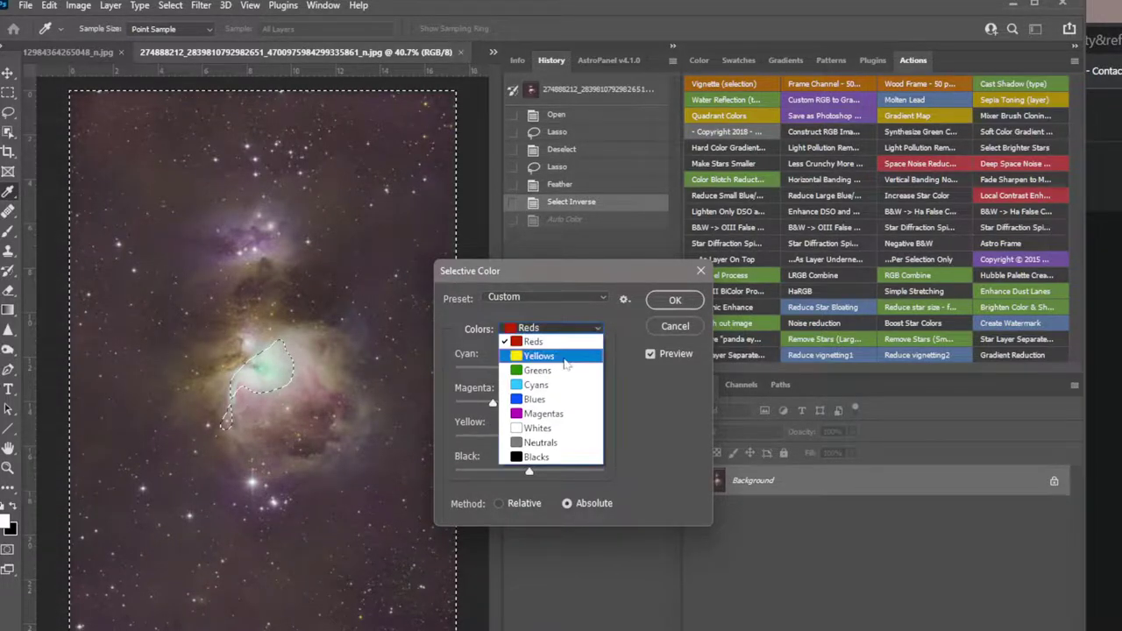
click(565, 357)
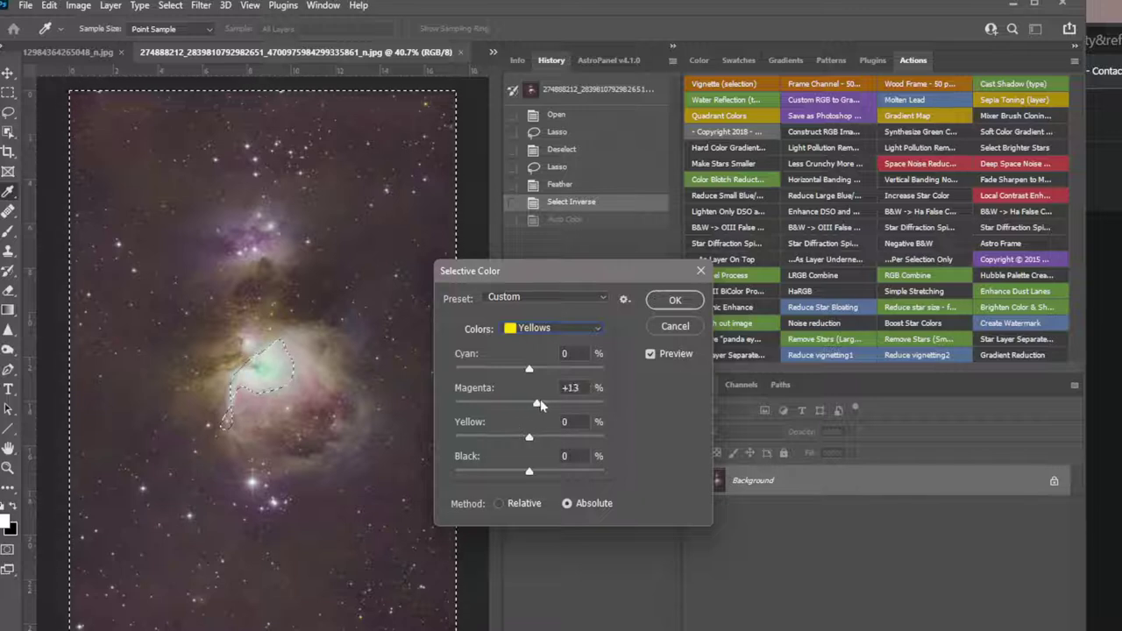
drag(540, 399, 574, 403)
drag(531, 369, 486, 369)
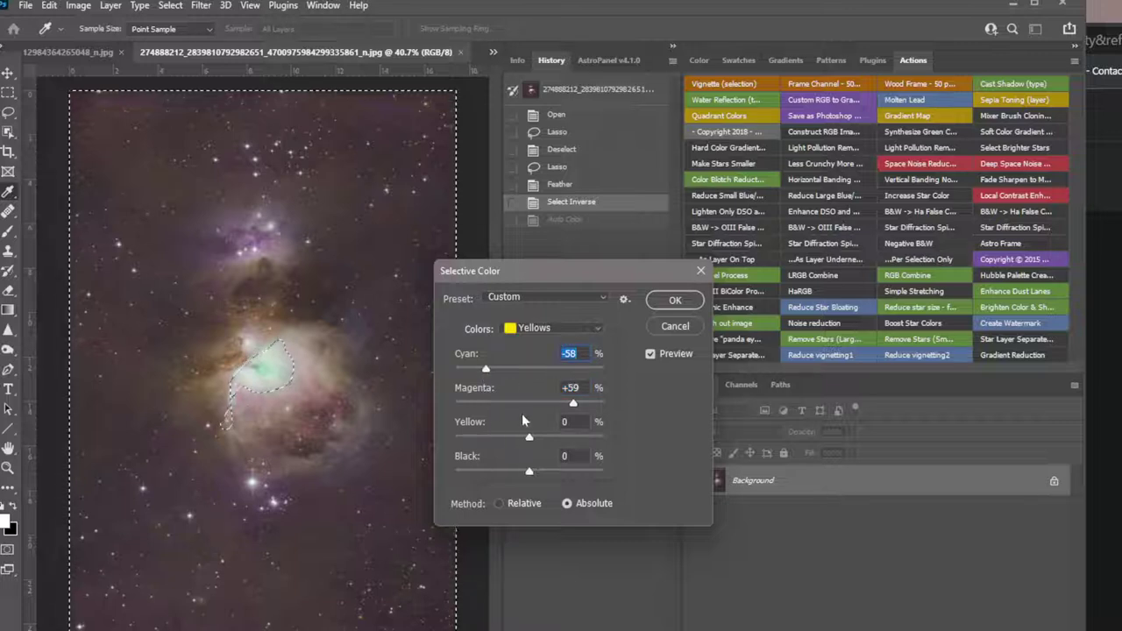
Step: For the Magentas in Selective Color, set Magenta to -49% and Yellow to +14%
click(574, 328)
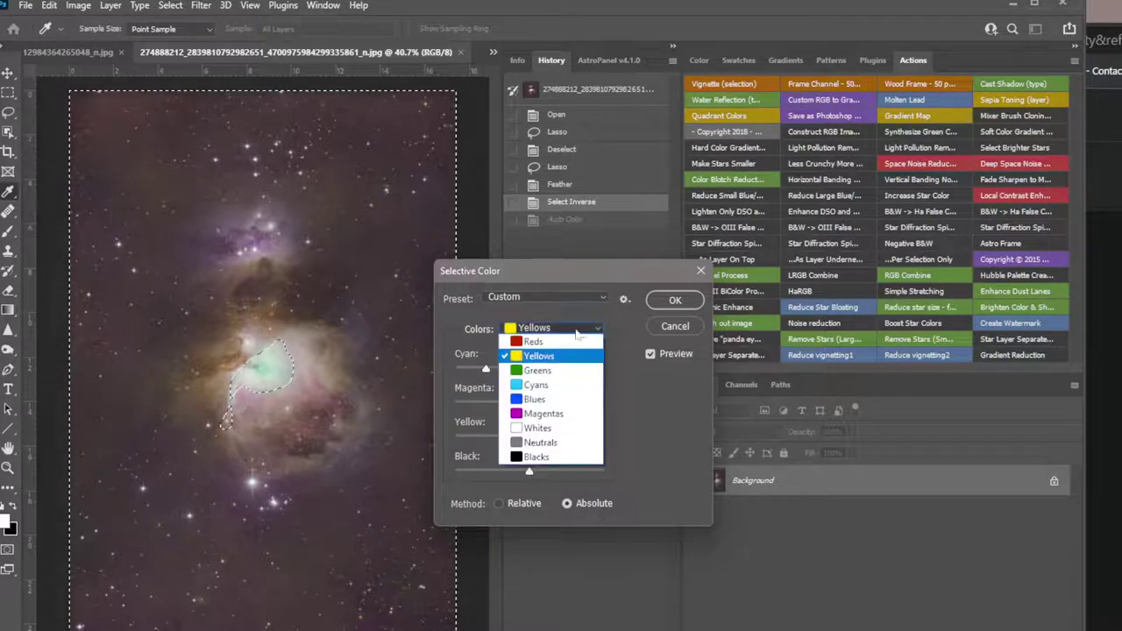
click(544, 413)
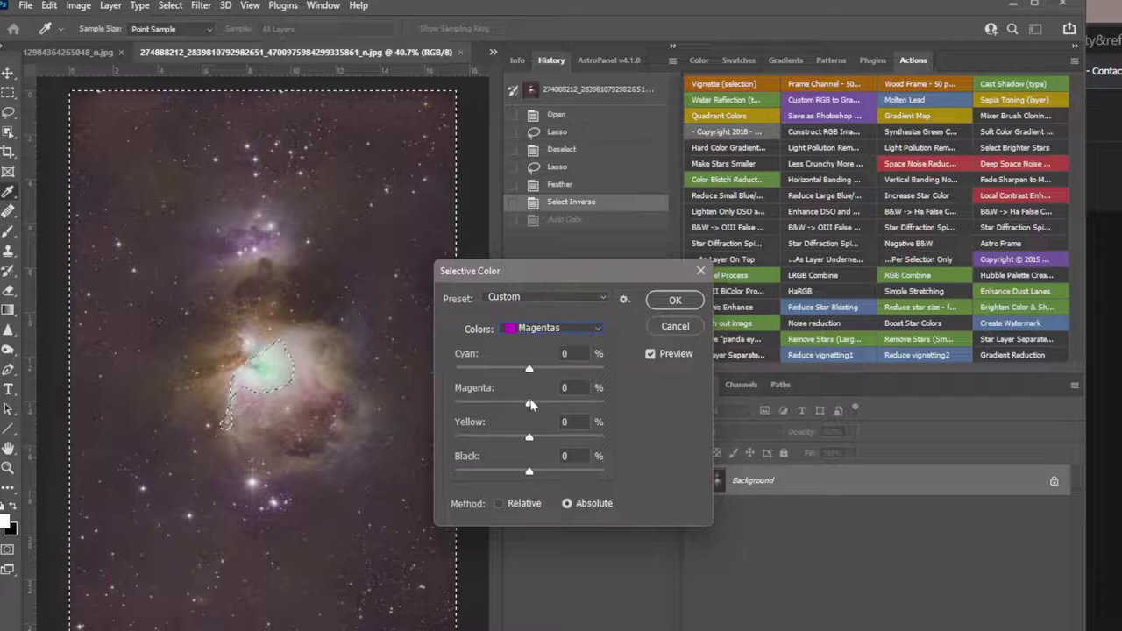
drag(526, 405, 497, 426)
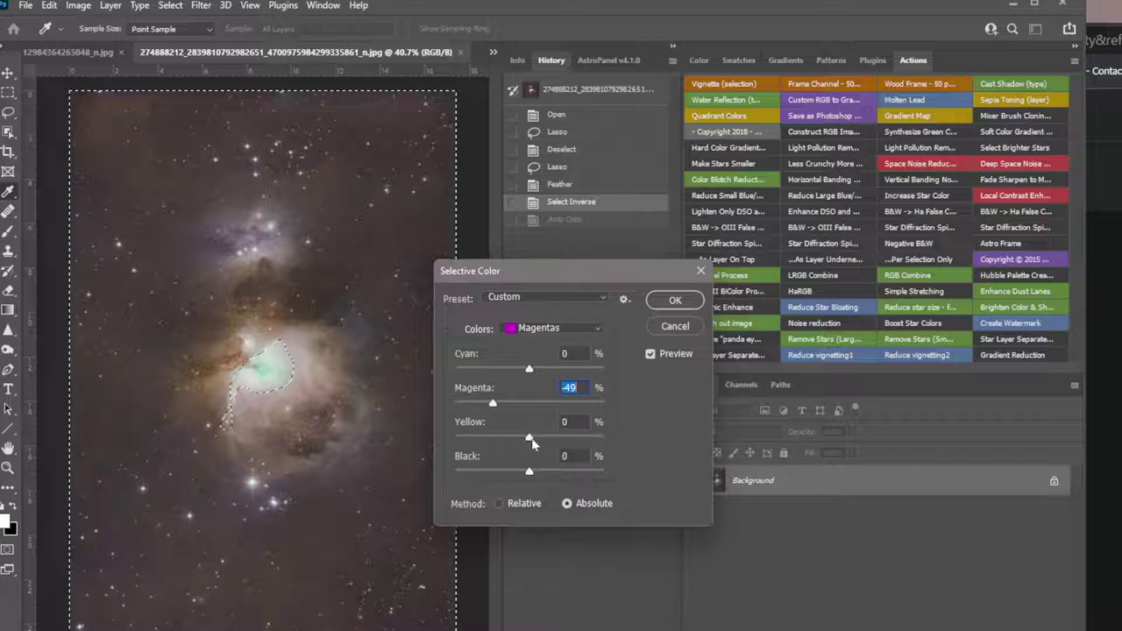
drag(530, 439, 541, 441)
Step: For the Blues in Selective Color, set Yellow to +35%
click(550, 328)
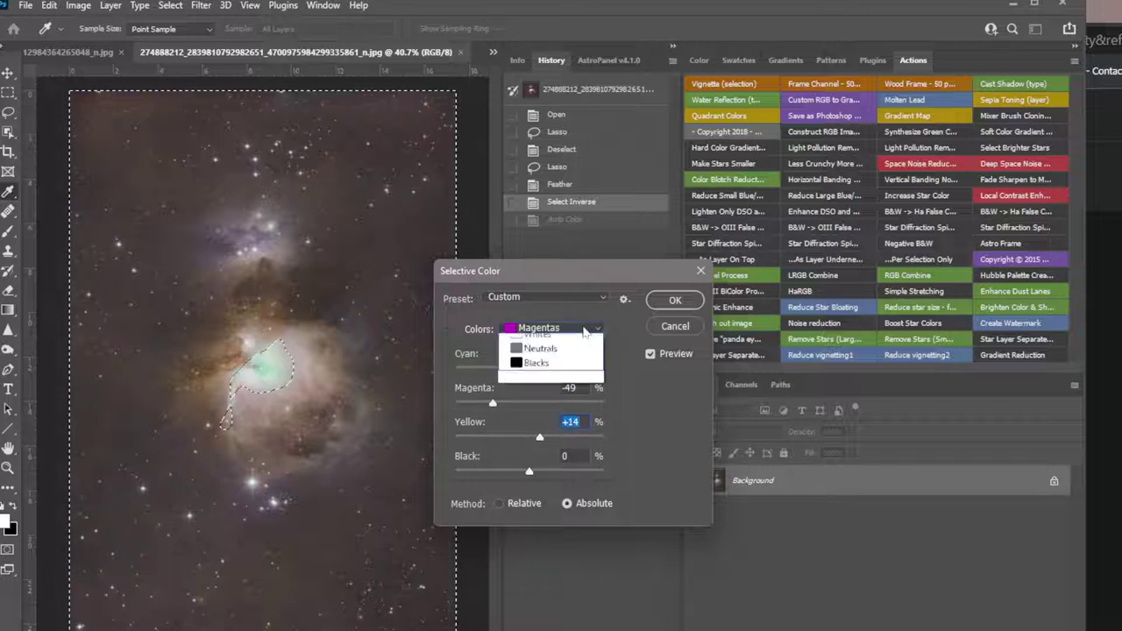
click(530, 398)
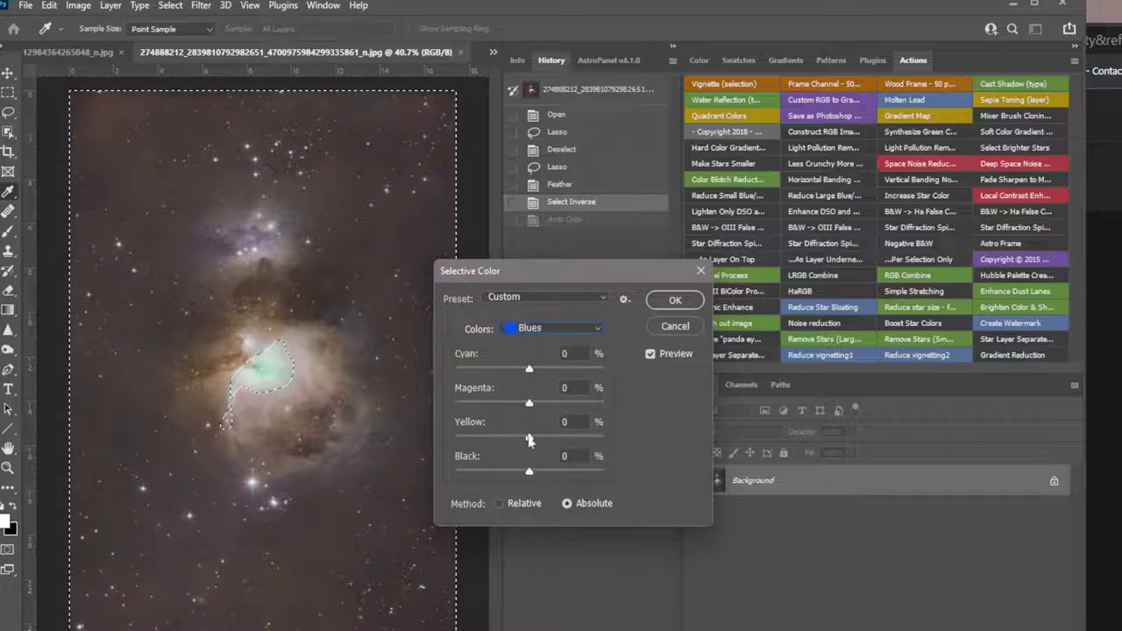
drag(531, 438, 556, 439)
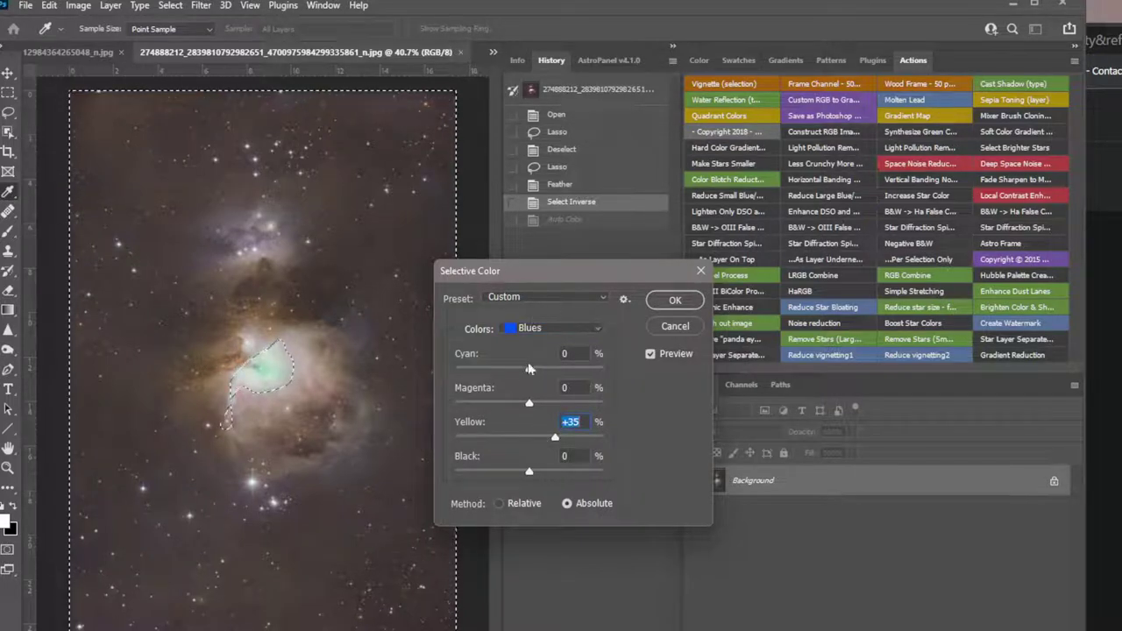
Step: For the Blacks in Selective Color, set Magenta to -2%, Yellow to +3% and Black to +13%
click(575, 332)
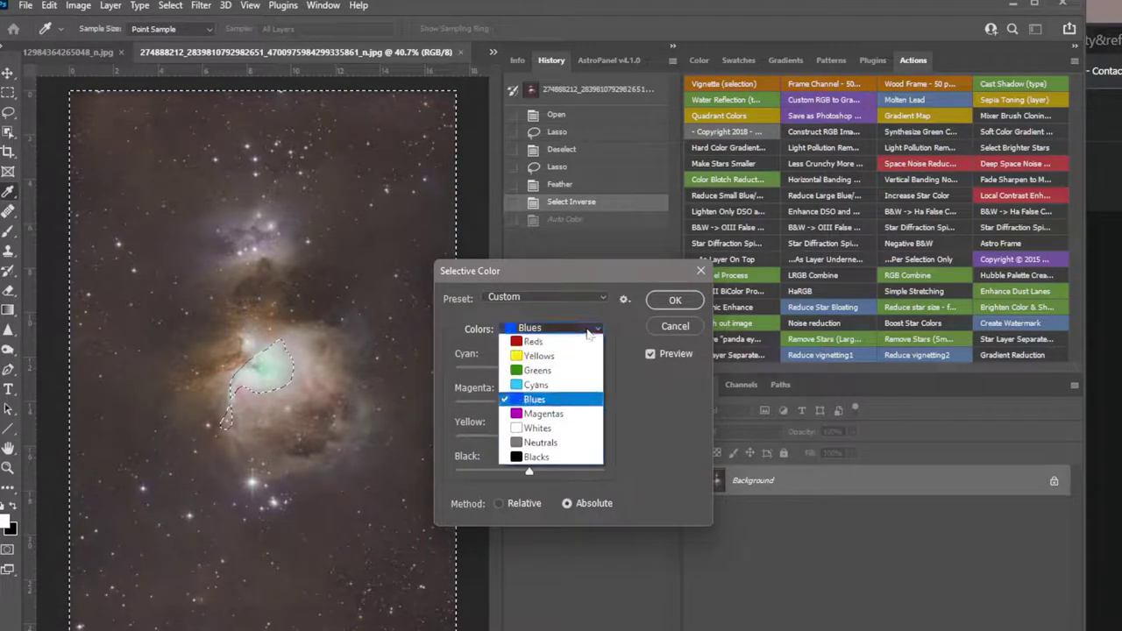
click(573, 454)
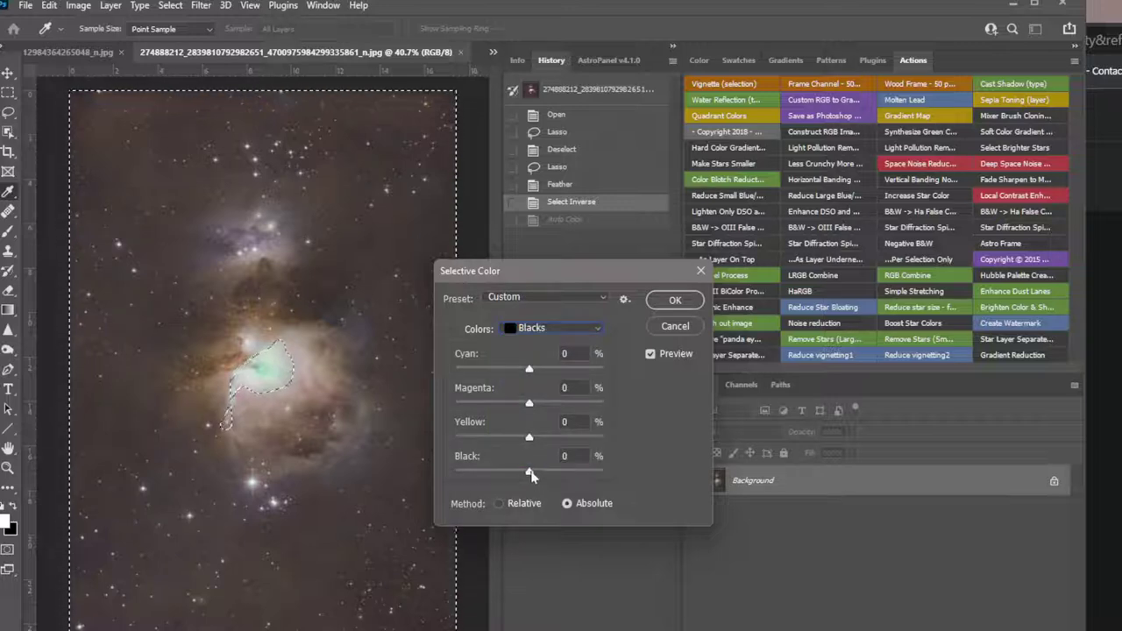
drag(530, 472, 535, 473)
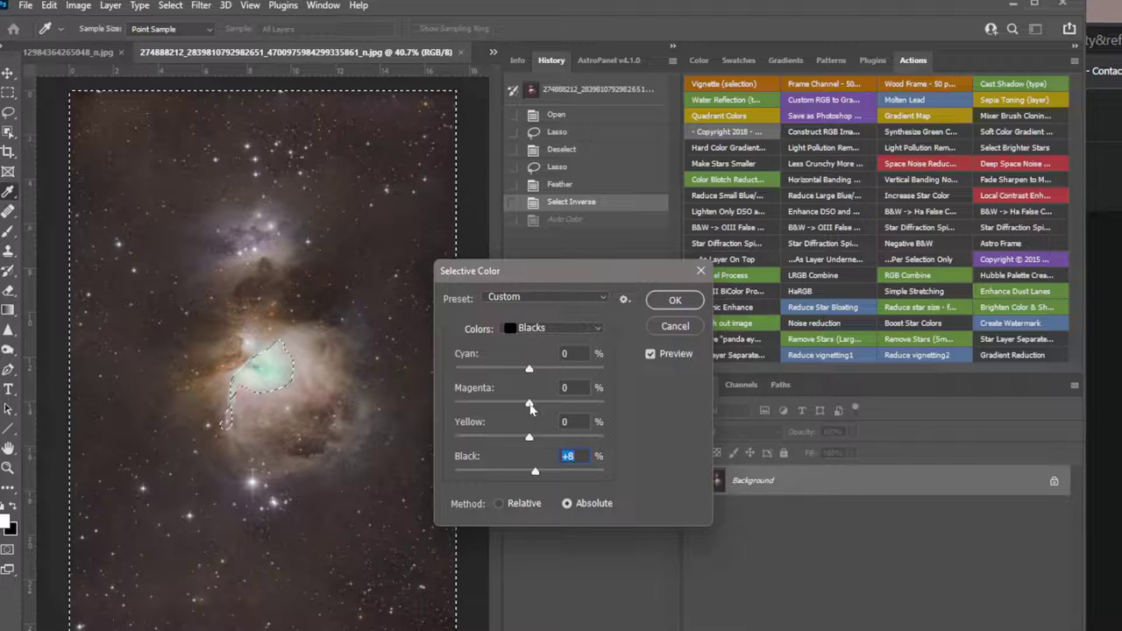
drag(530, 407, 529, 408)
click(528, 405)
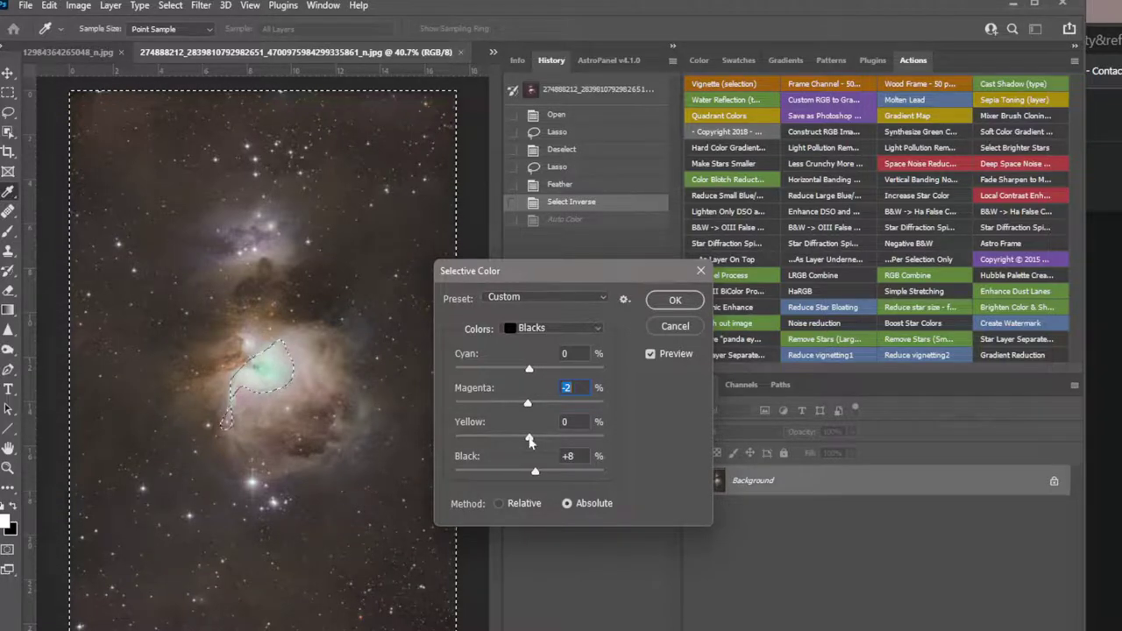
drag(529, 441, 531, 441)
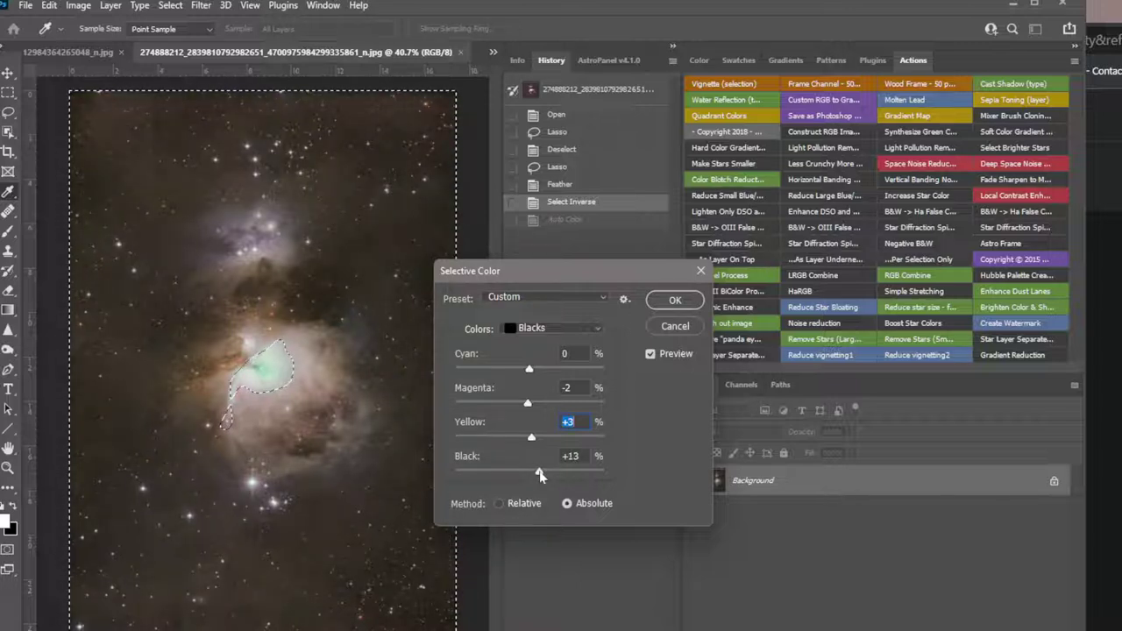
drag(540, 475, 538, 478)
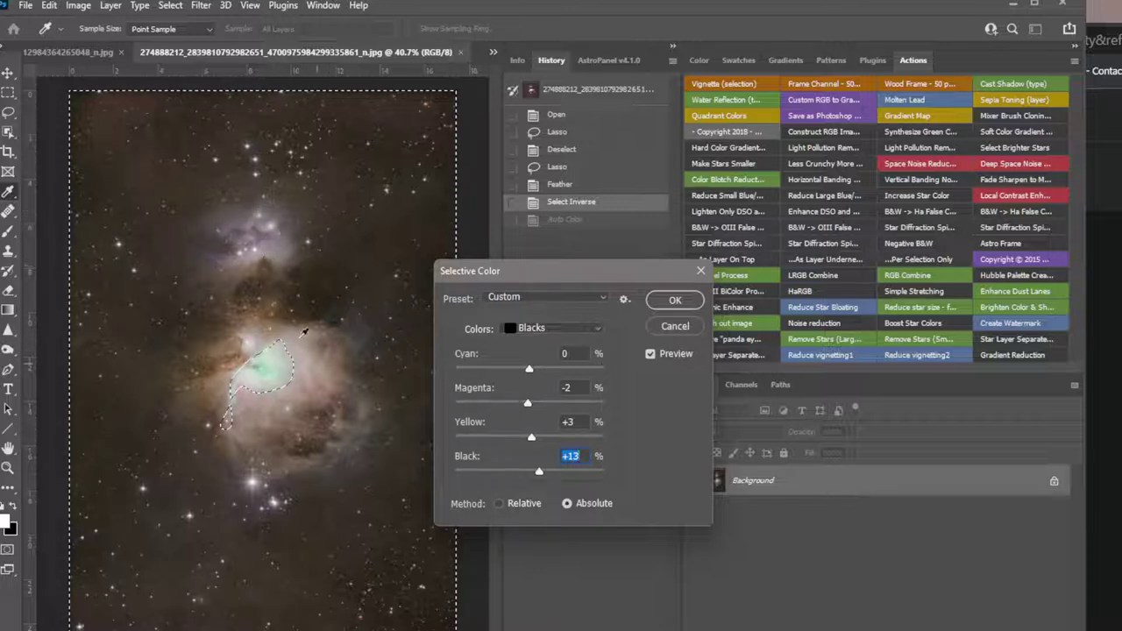
Step: For the Whites, set Cyan to +1%, Magenta to -13%, Yellow to -17% and Black to -8%, and apply the Selective Color adjustment
click(592, 334)
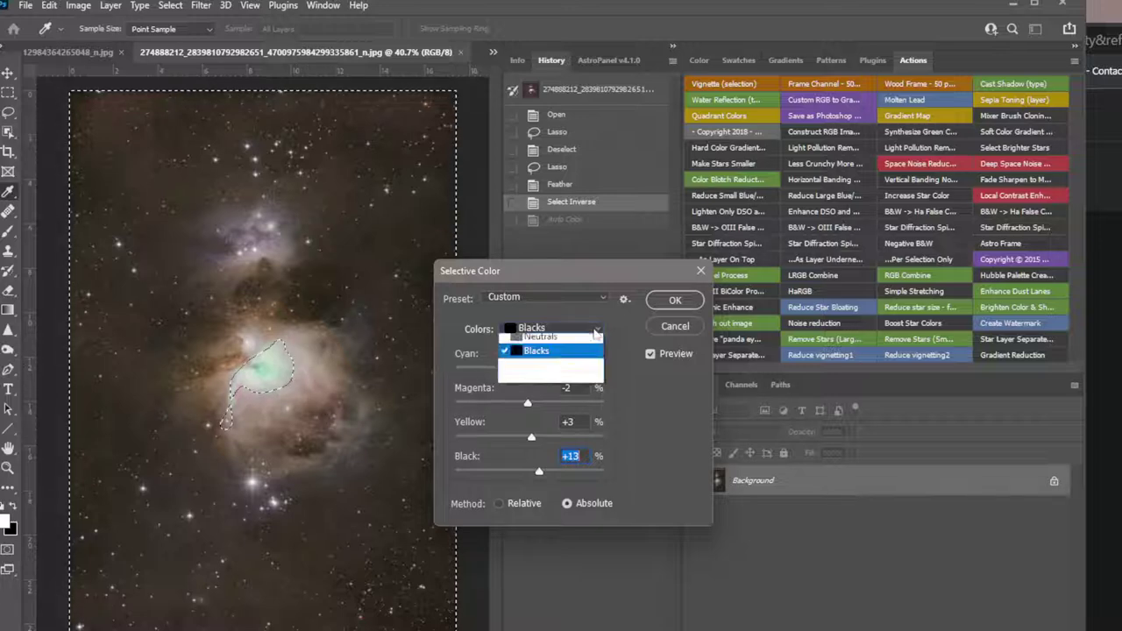
click(581, 429)
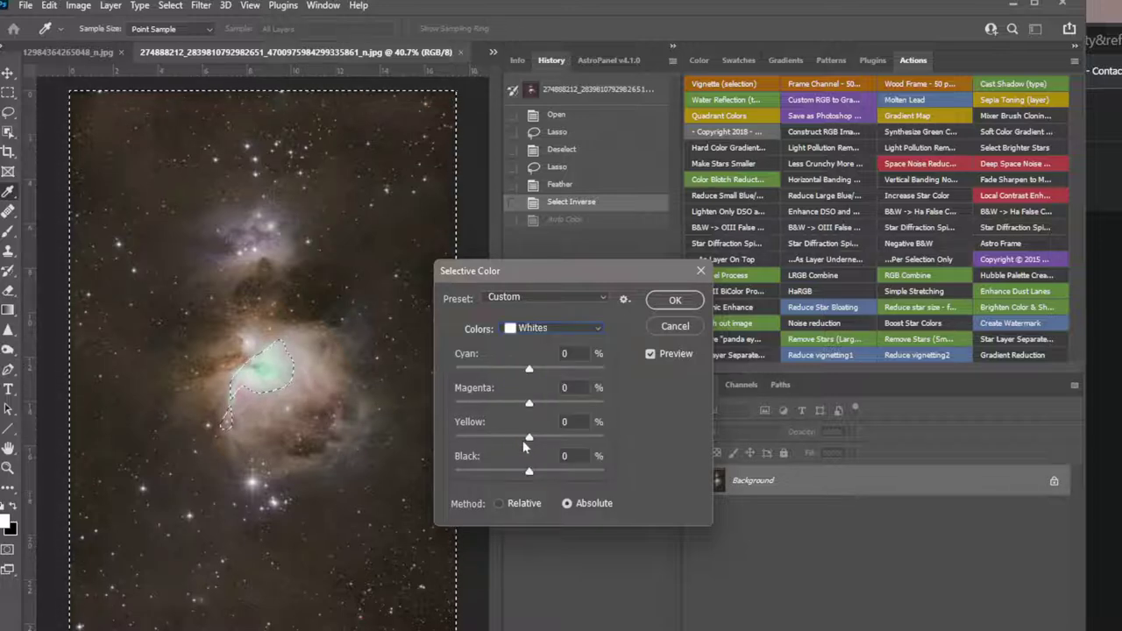
drag(529, 441, 520, 406)
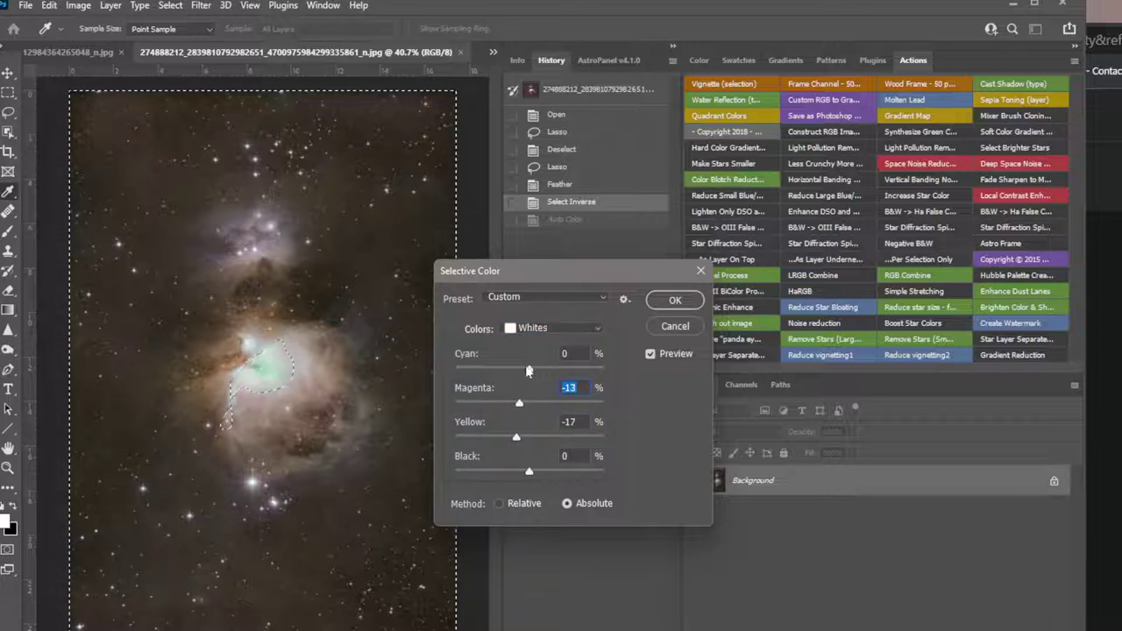
drag(529, 368, 531, 372)
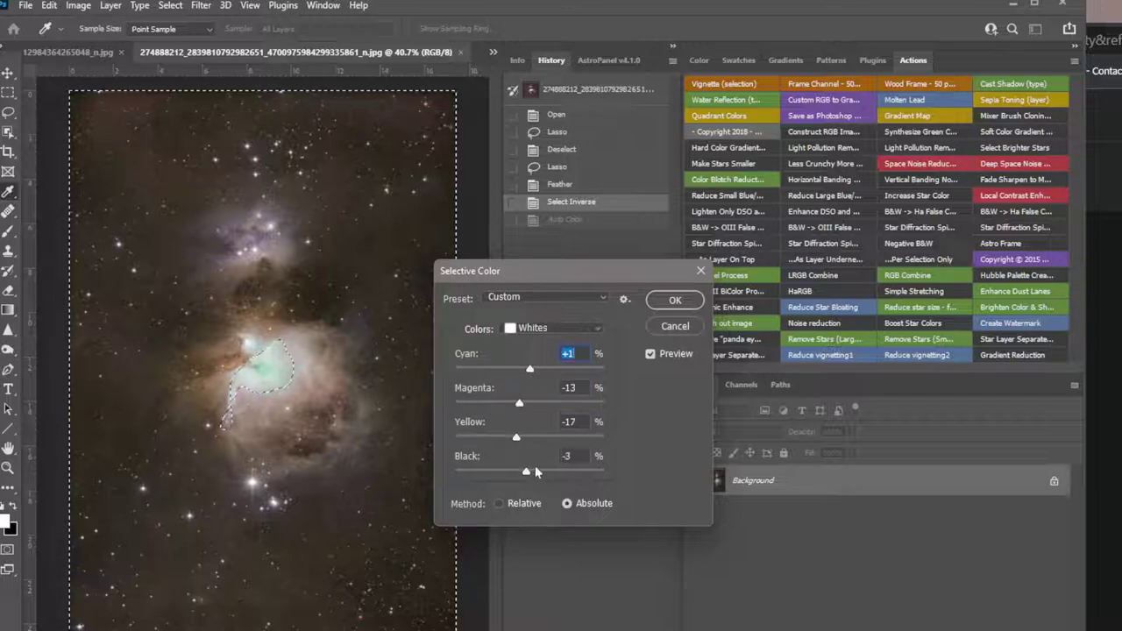
drag(529, 473, 523, 470)
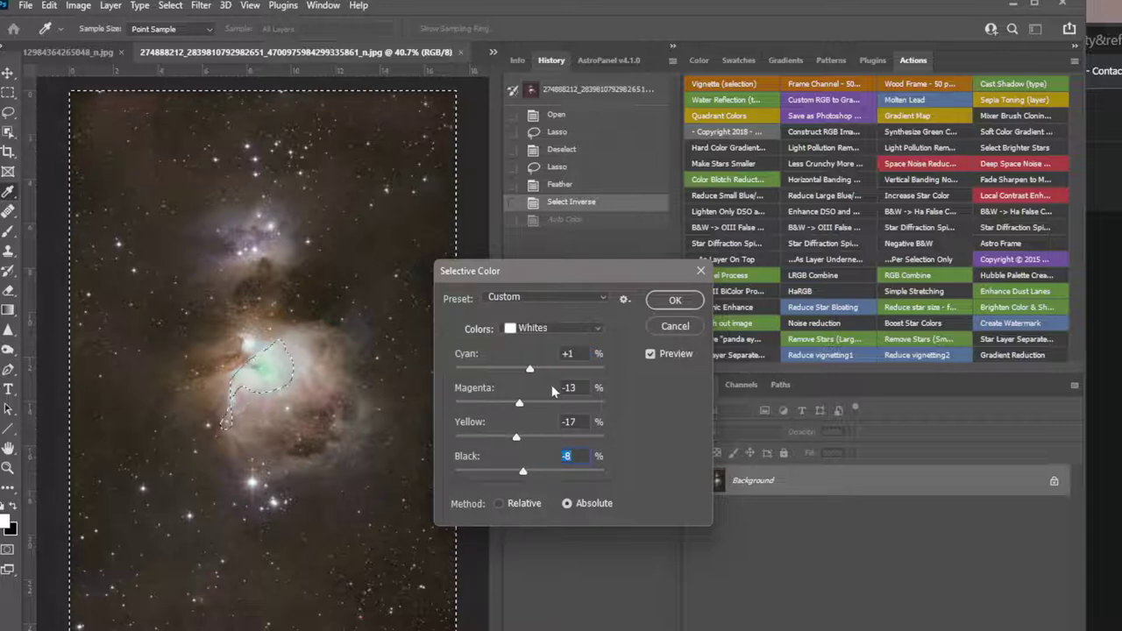
click(674, 299)
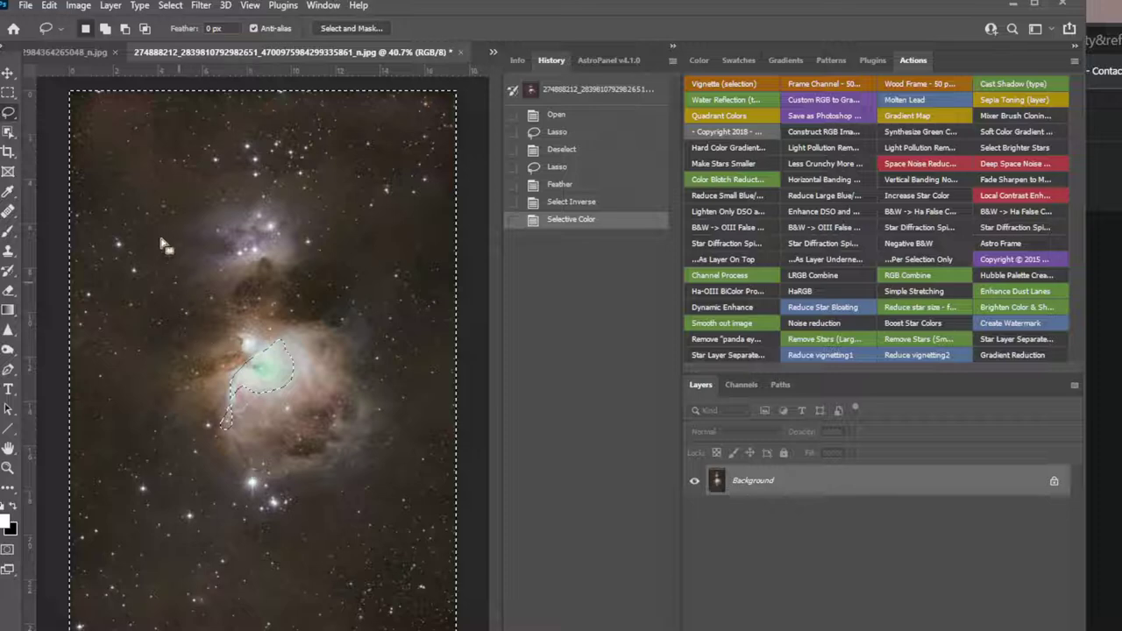
Step: Try Auto Tone on the area around the nebula core, inspect the image and undo the tone change
click(77, 5)
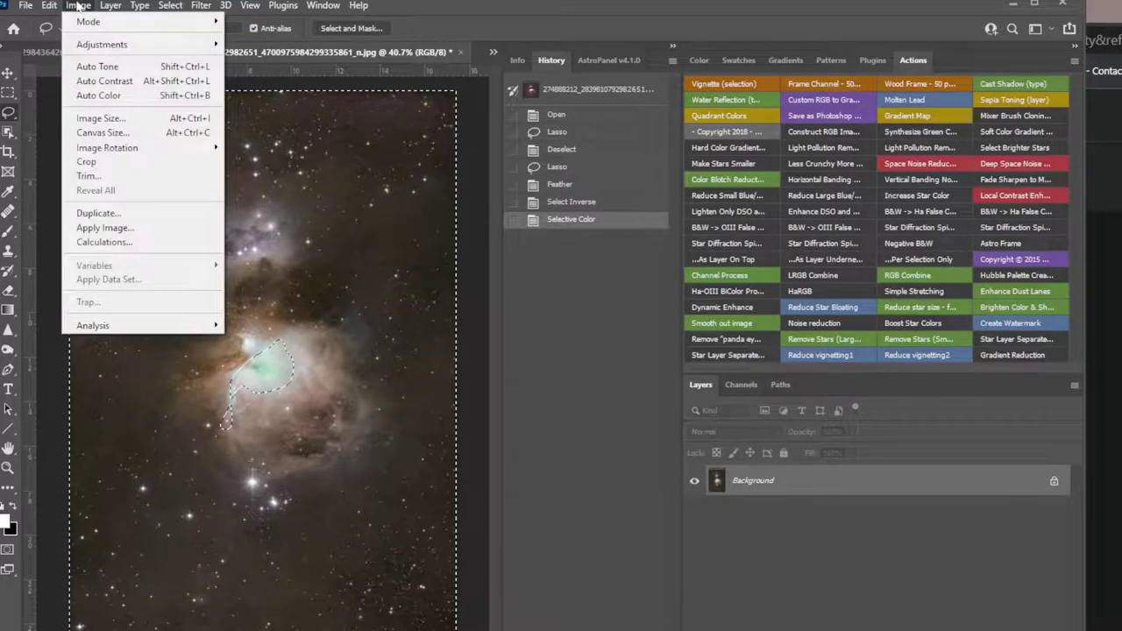
click(112, 7)
click(85, 9)
mouse_move(118, 44)
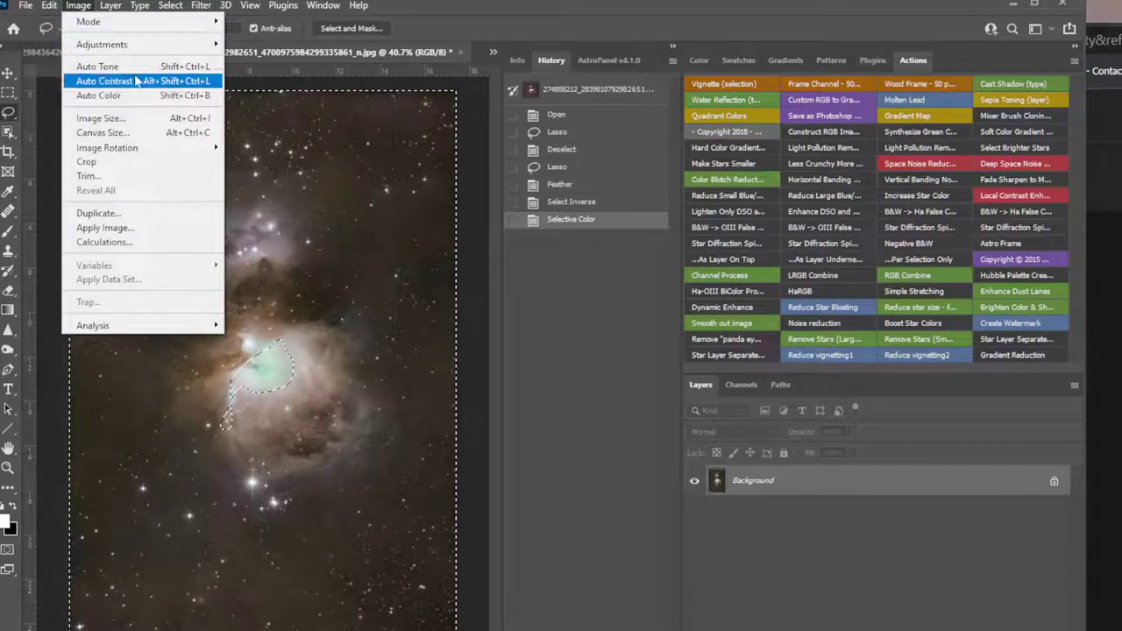
click(99, 67)
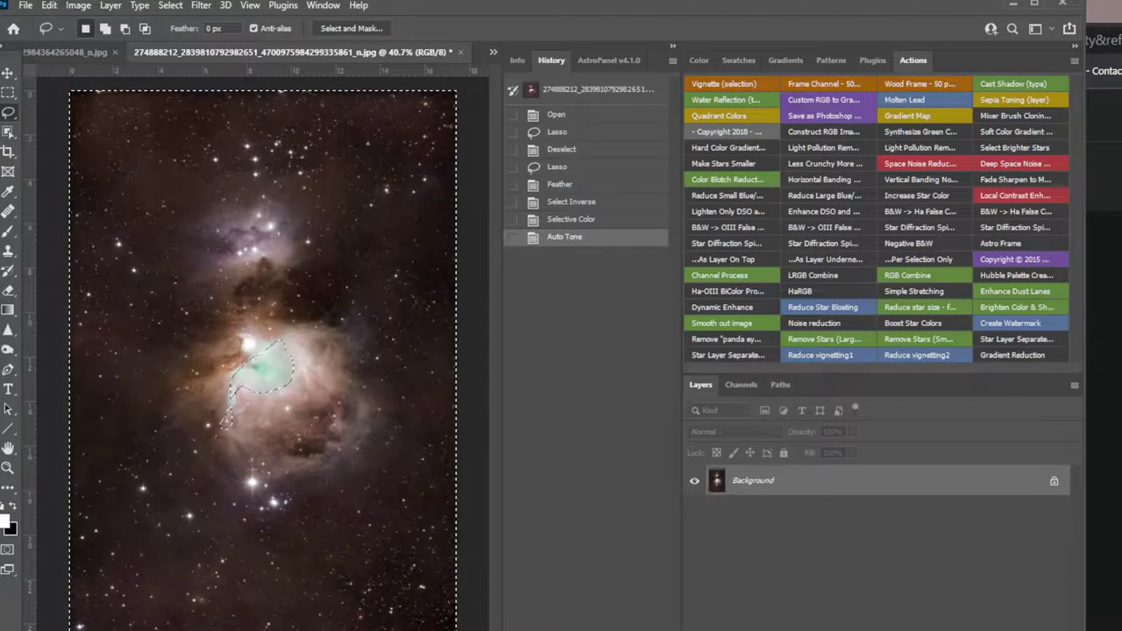
scroll(298, 428, up, 2)
scroll(298, 428, up, 1)
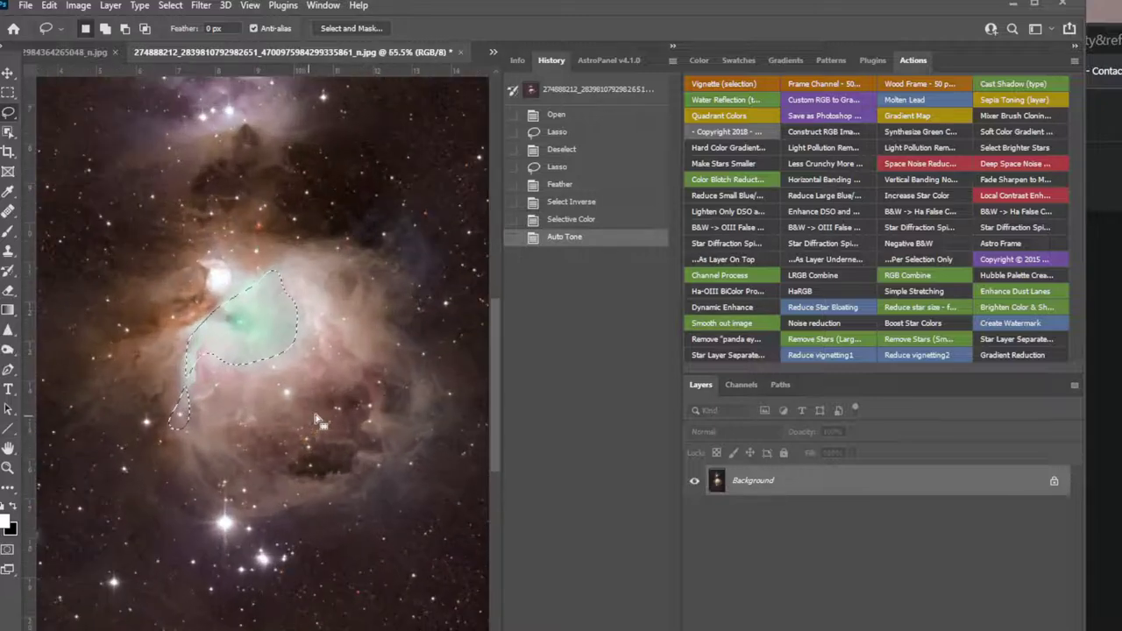
scroll(298, 434, down, 4)
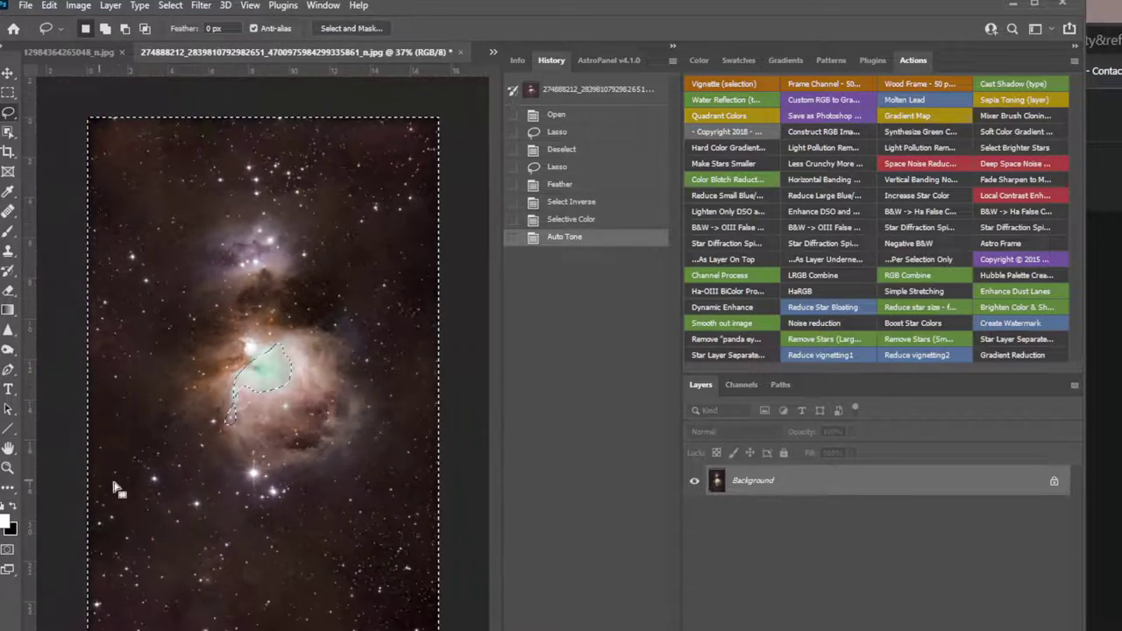
scroll(114, 488, up, 1)
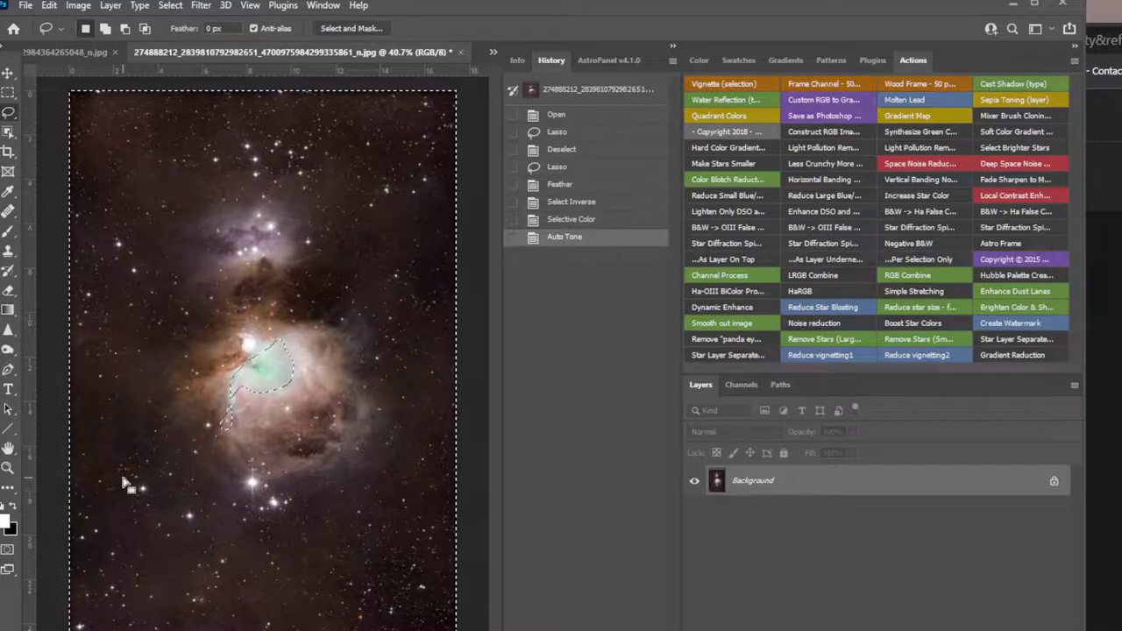
key(ctrl+z)
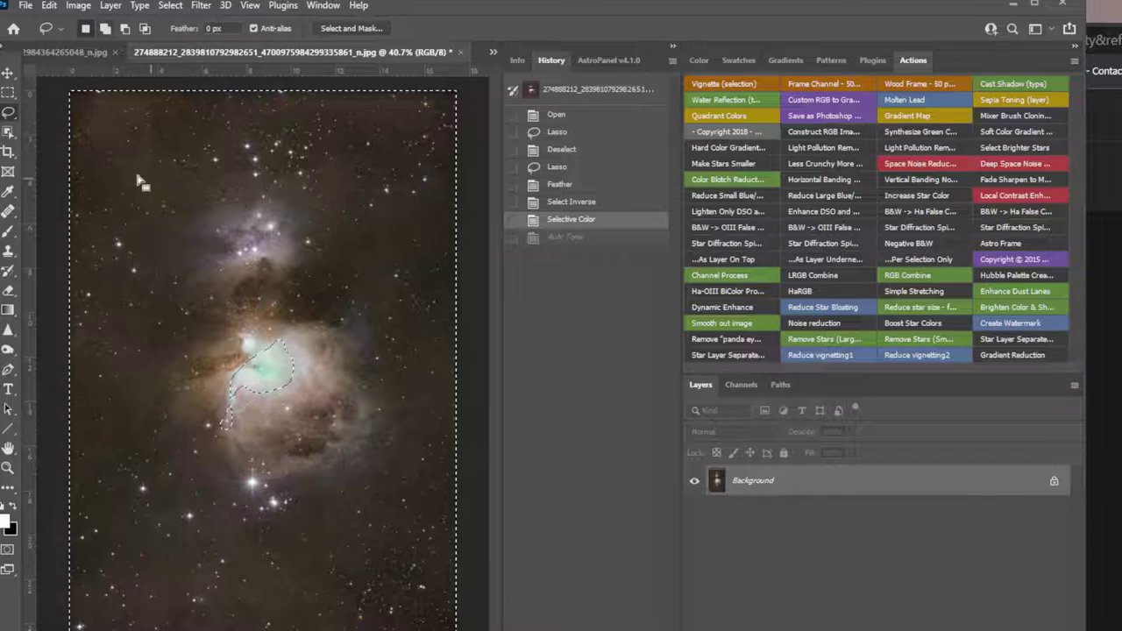
scroll(146, 179, up, 8)
scroll(300, 134, down, 5)
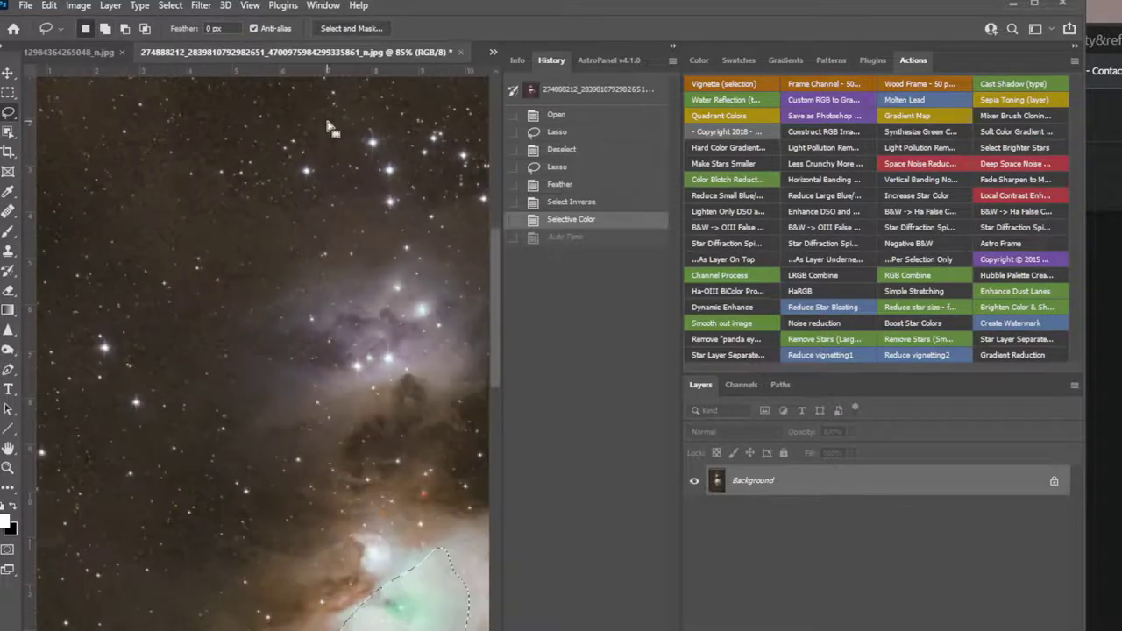
scroll(226, 261, up, 1)
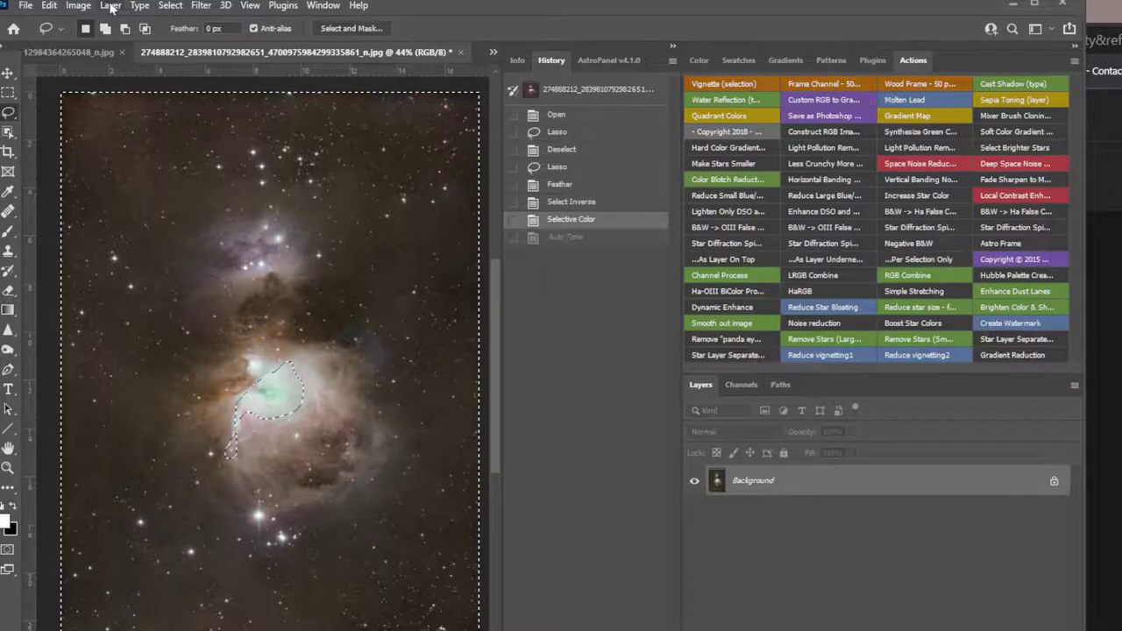
click(110, 6)
click(110, 7)
click(110, 7)
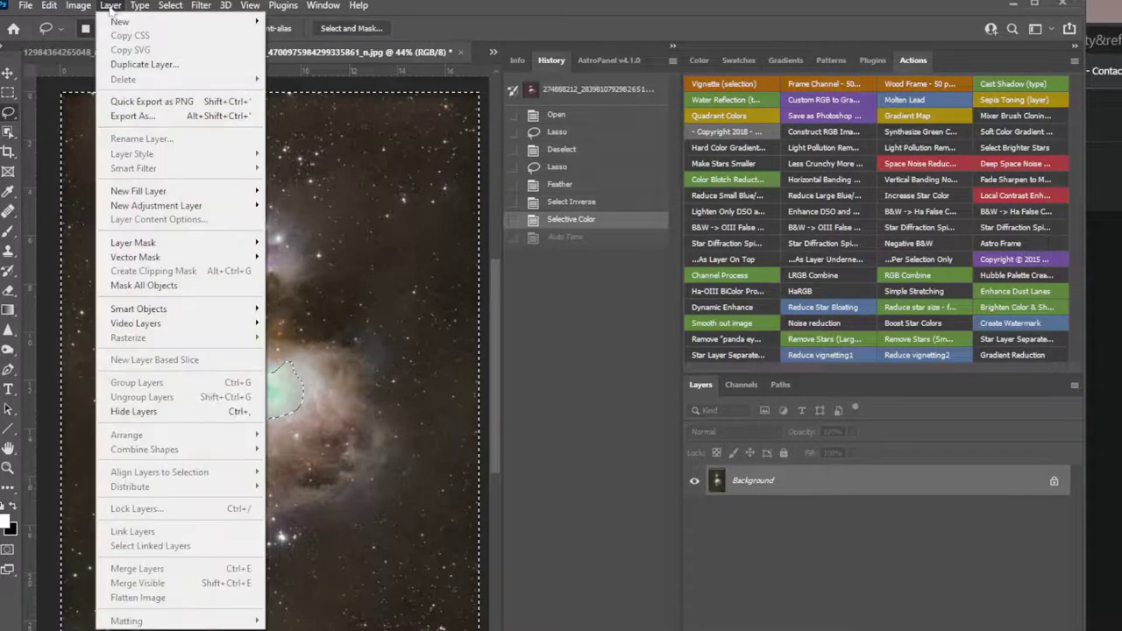
click(109, 7)
click(109, 7)
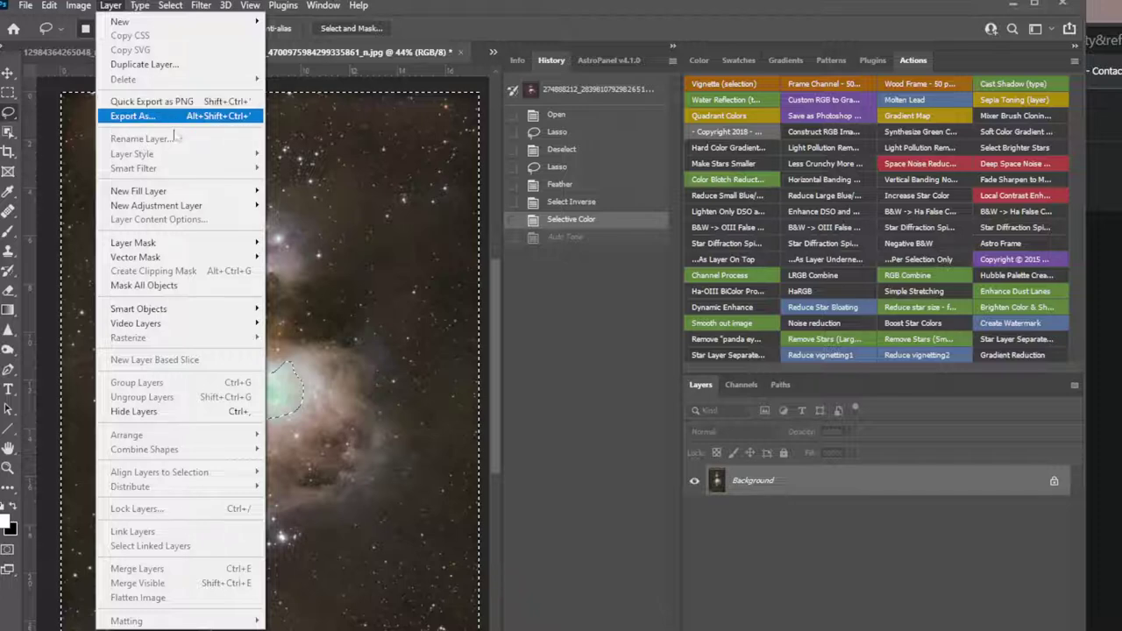
mouse_move(74, 6)
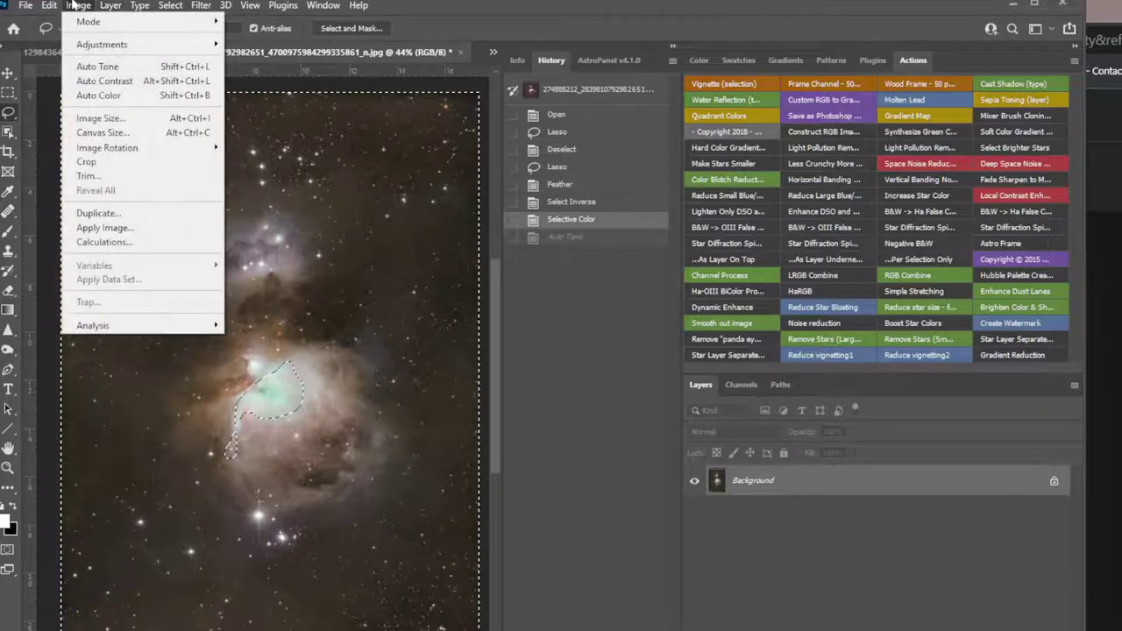
mouse_move(104, 44)
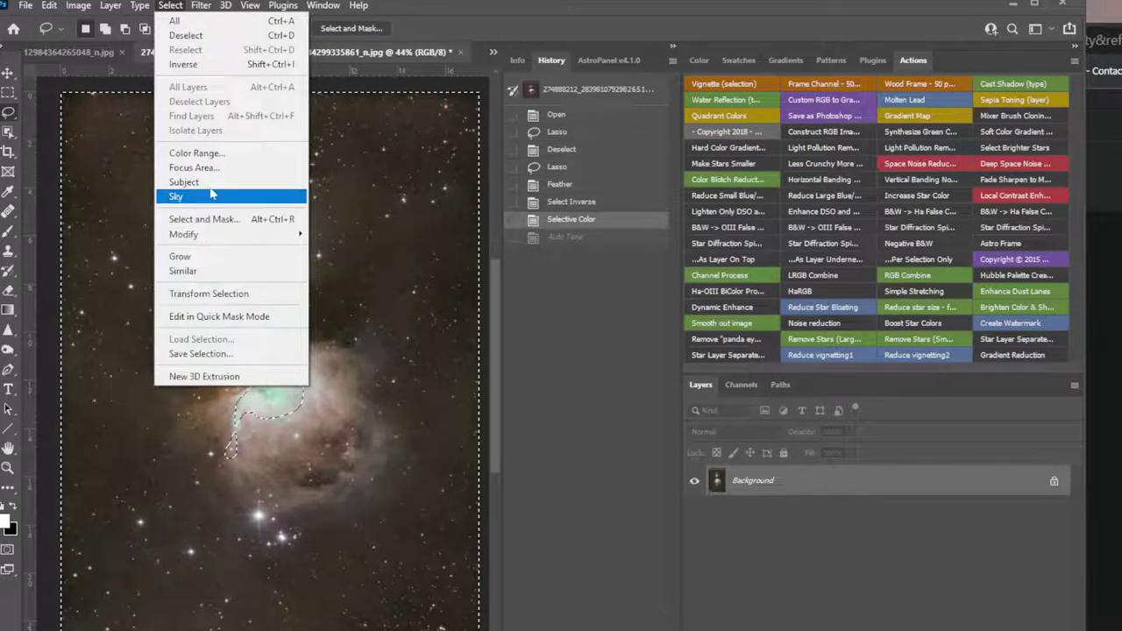
Step: Invert the selection so it covers only the green nebula core, and start a Selective Color adjustment on it
click(199, 71)
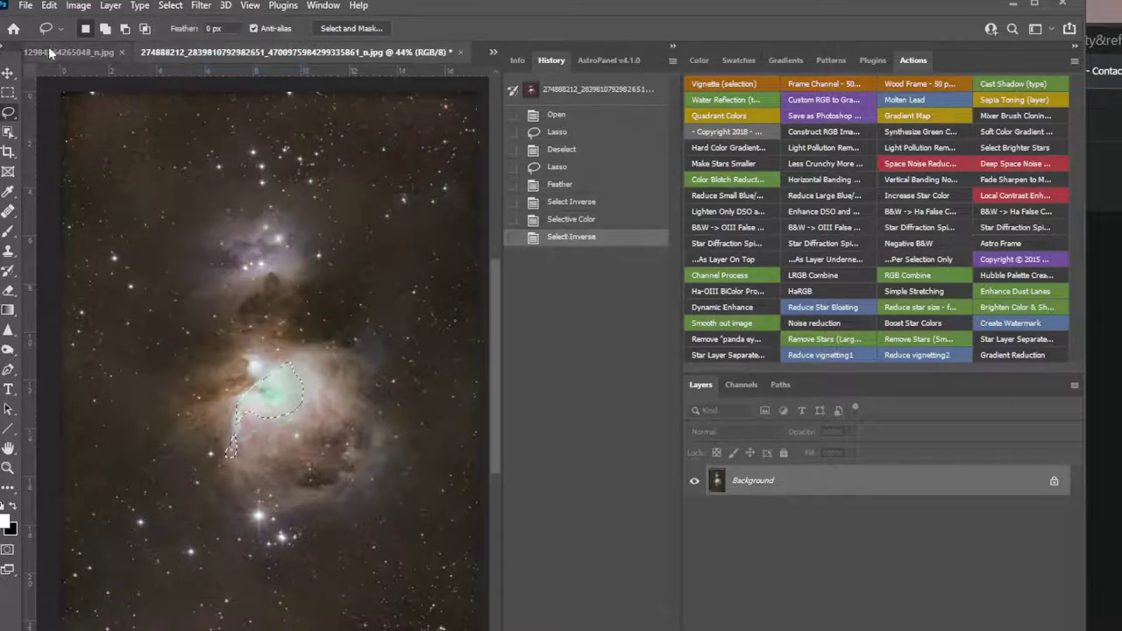
click(78, 6)
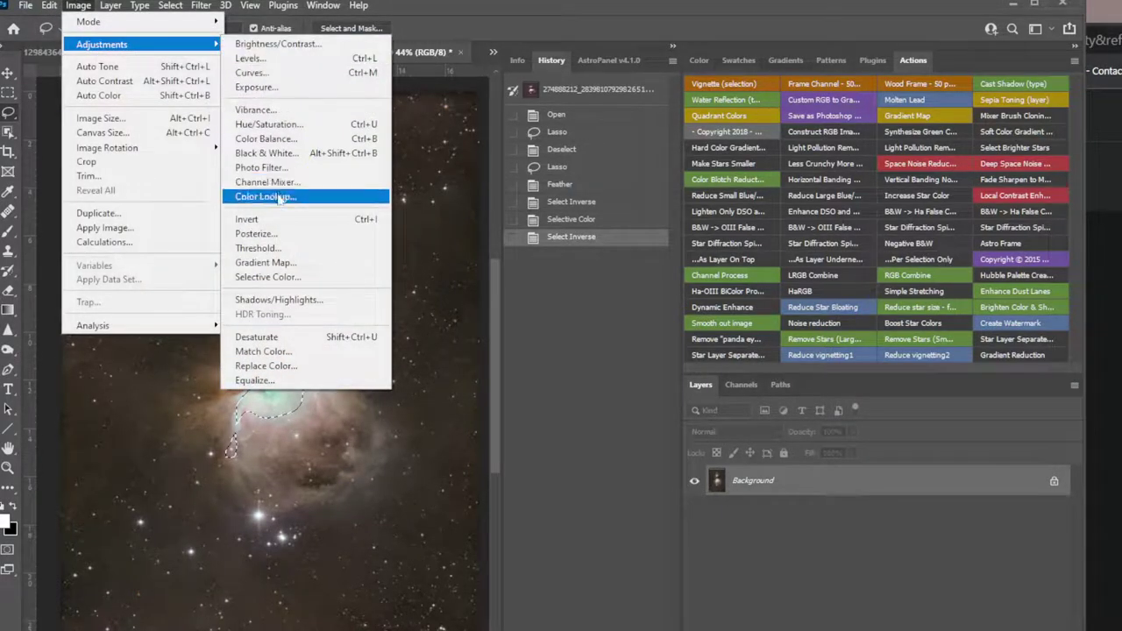
click(302, 277)
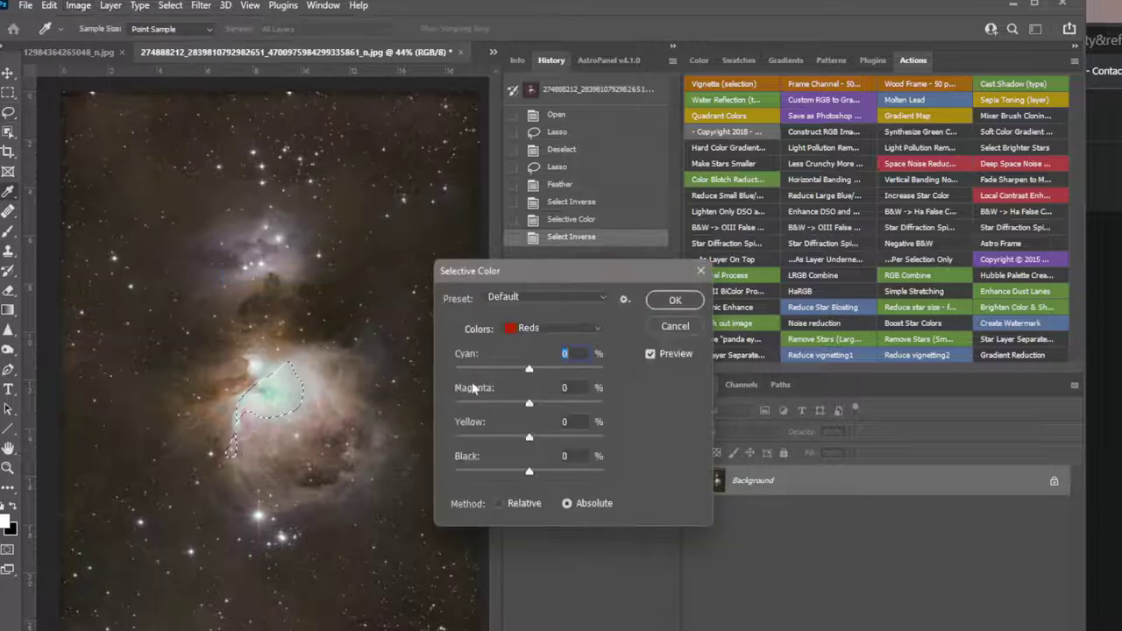
Step: For the Whites of the selected nebula core, set Black to -2% and Cyan to -6%
click(582, 329)
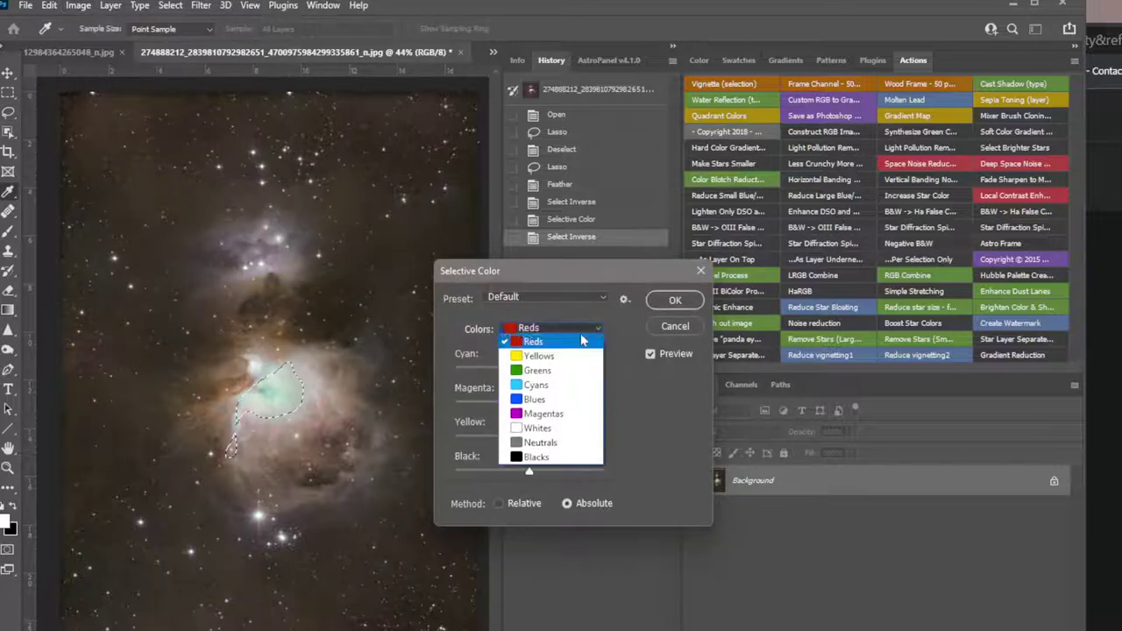
click(570, 428)
drag(529, 473, 676, 444)
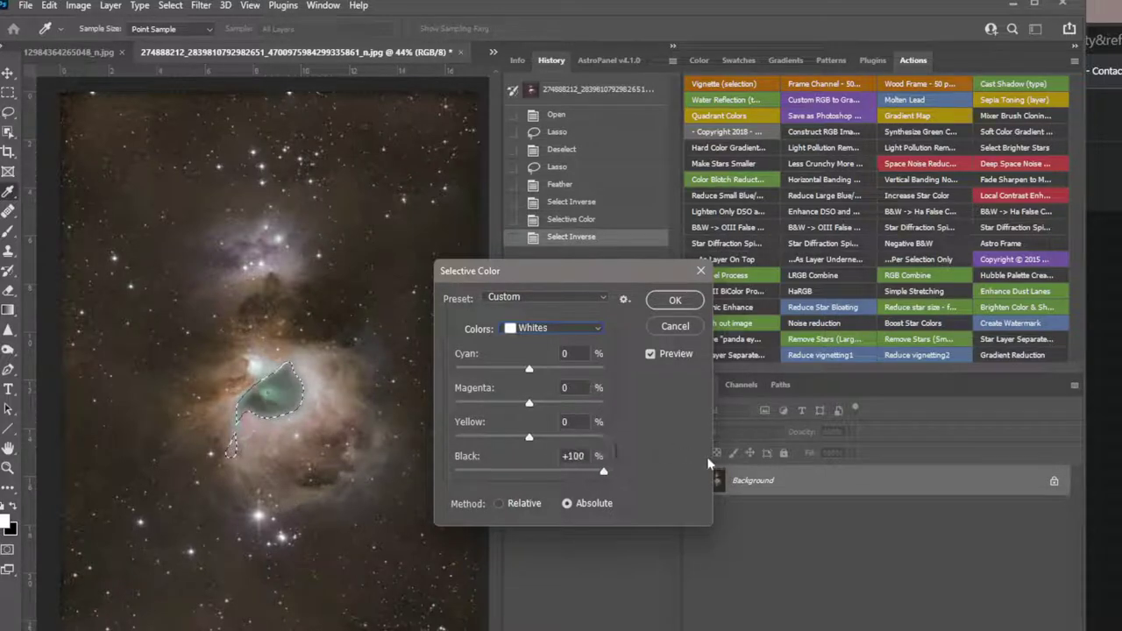
drag(578, 455, 562, 454)
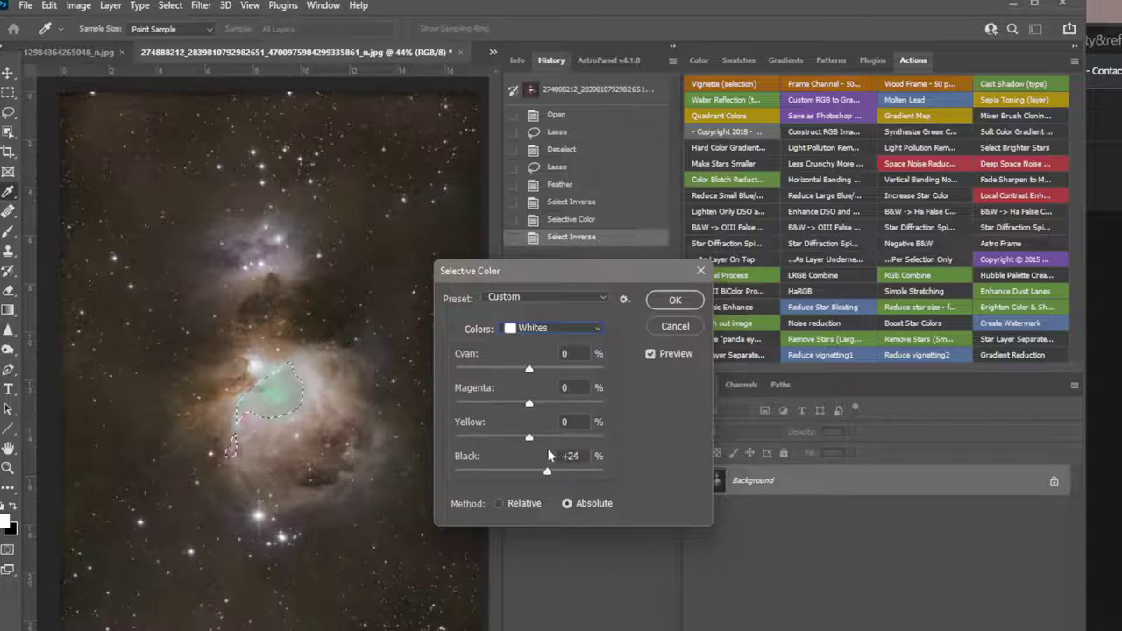
drag(547, 452, 527, 442)
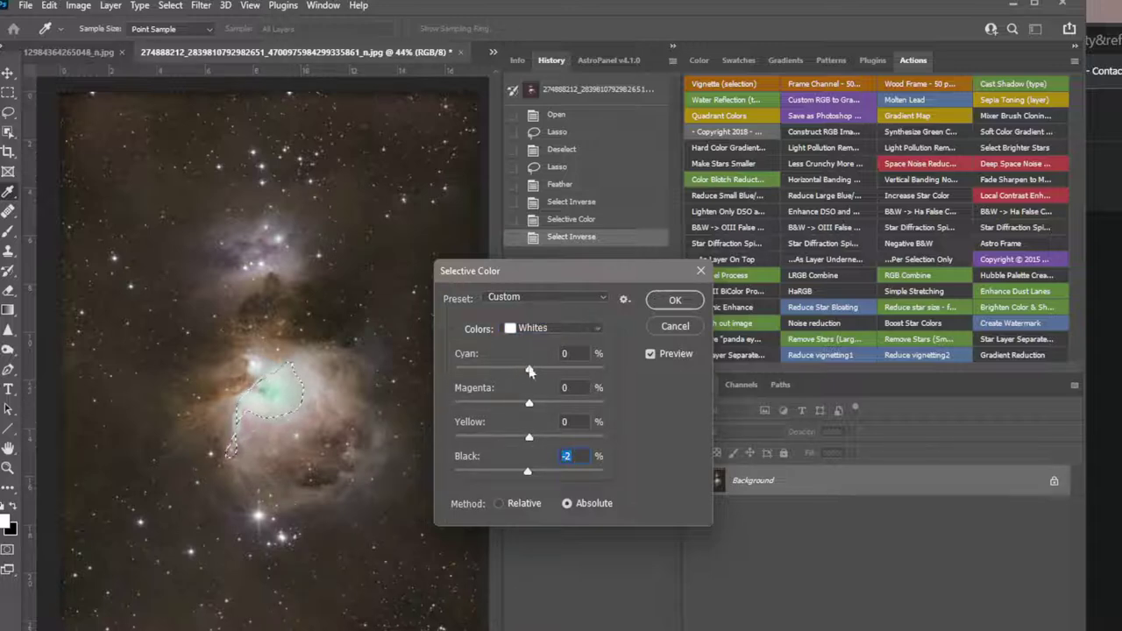
mouse_move(529, 371)
mouse_down()
mouse_move(516, 375)
mouse_move(551, 371)
mouse_move(524, 372)
mouse_up()
click(526, 370)
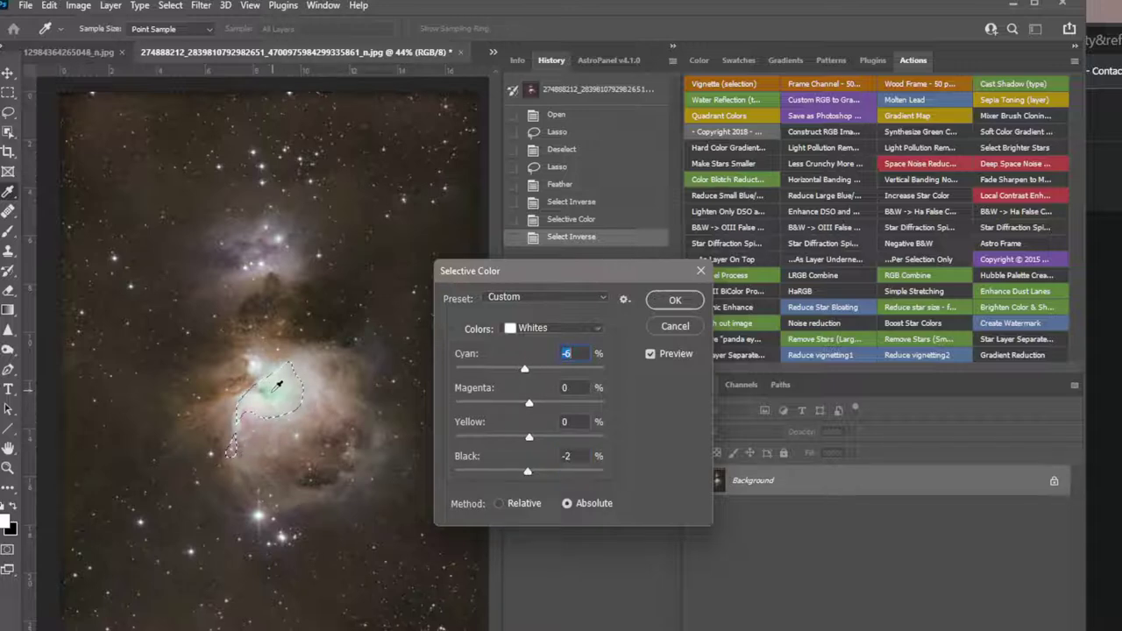
Step: For the Blacks of the selected nebula core, set Cyan to -19%
click(599, 331)
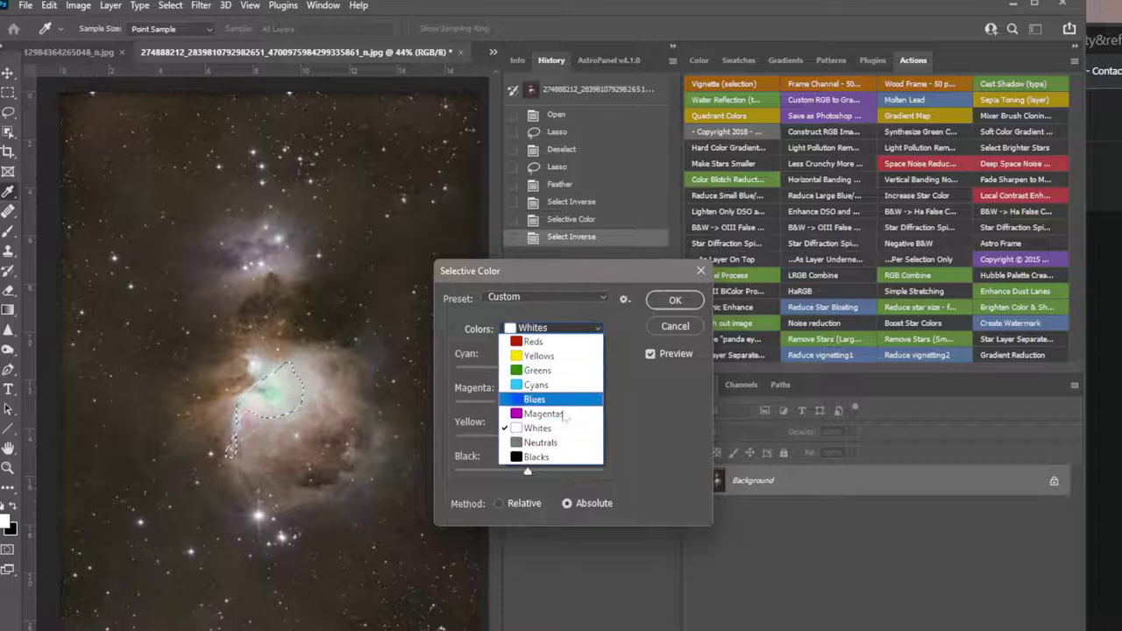
click(561, 455)
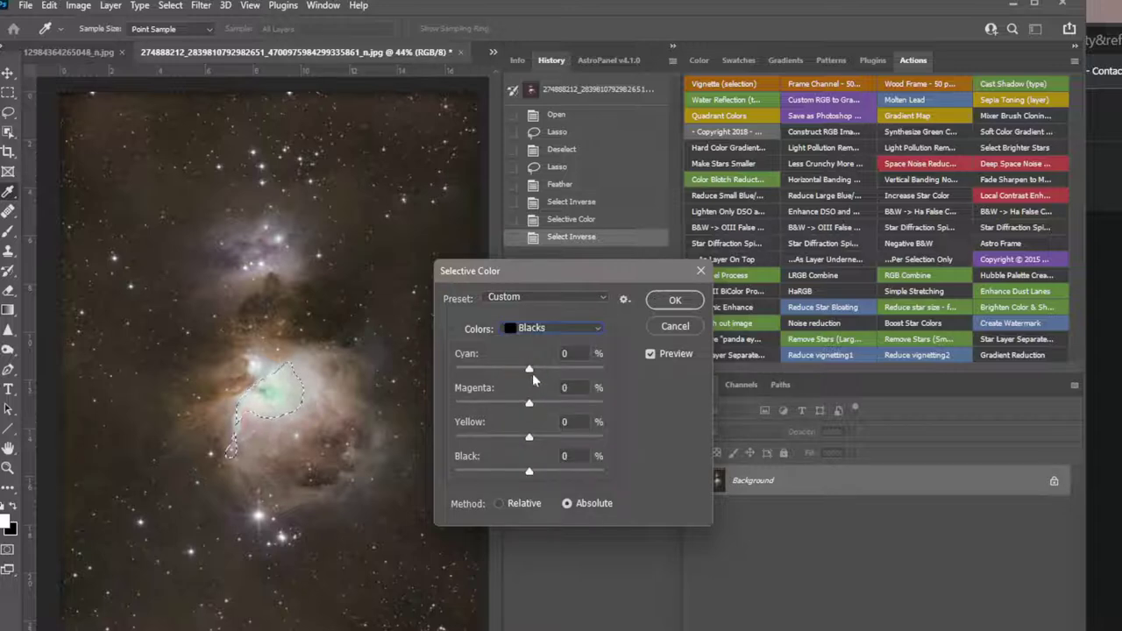
mouse_move(526, 371)
mouse_down()
mouse_move(510, 371)
mouse_move(549, 388)
mouse_move(591, 372)
mouse_move(488, 371)
mouse_move(516, 375)
mouse_up()
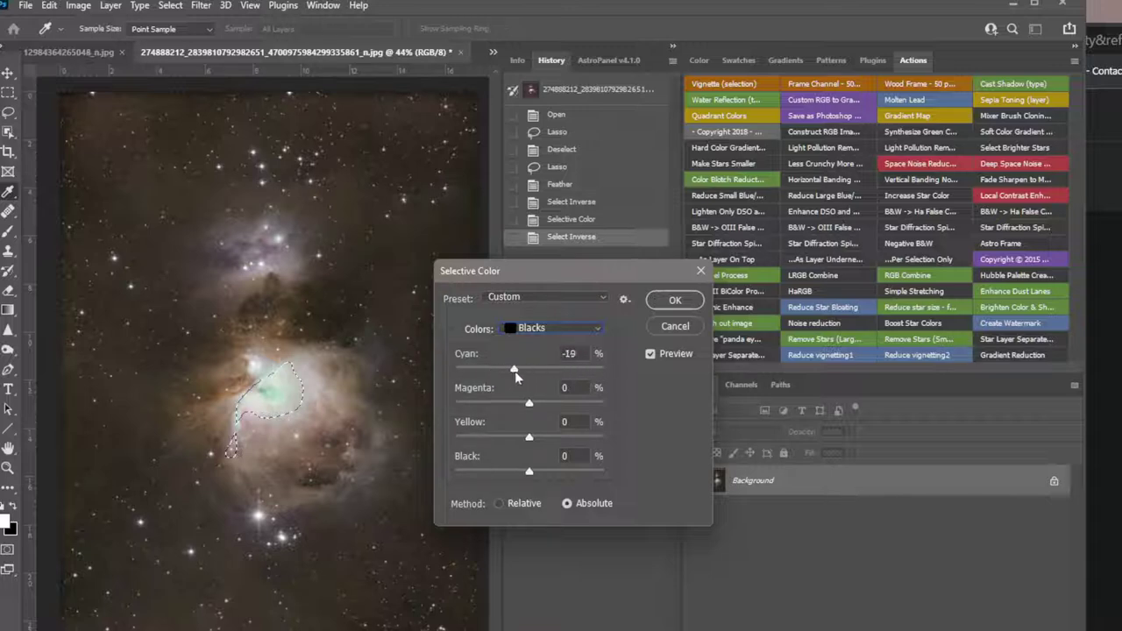
Step: For the Neutrals of the nebula core, set Magenta to +3% and Yellow to -6%, and apply the Selective Color adjustment
click(561, 329)
click(512, 442)
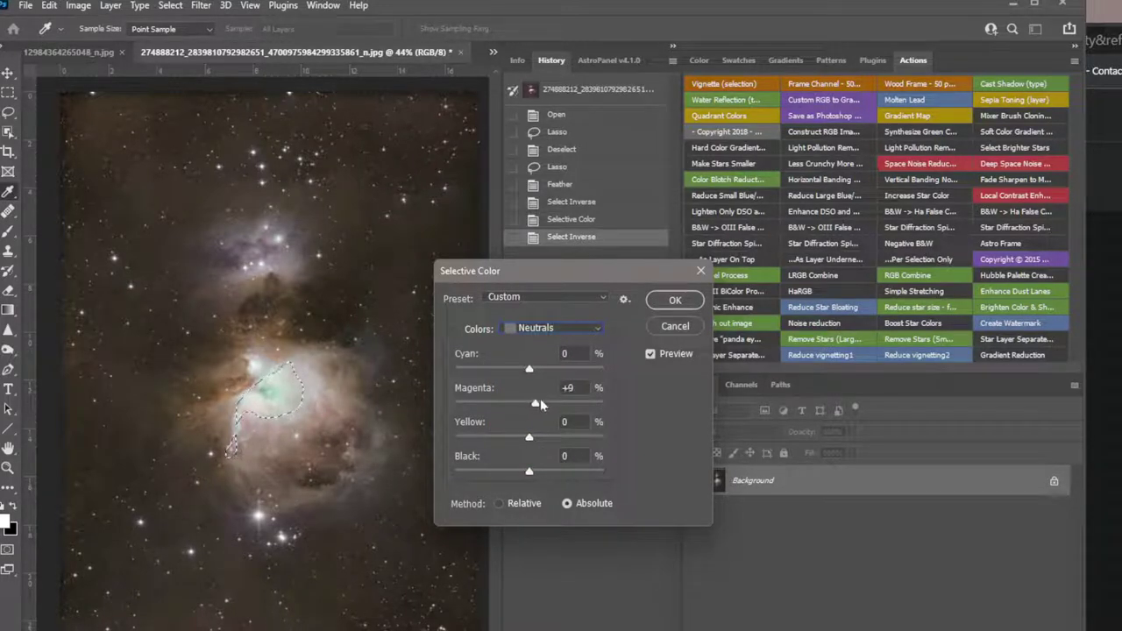
drag(532, 405, 531, 475)
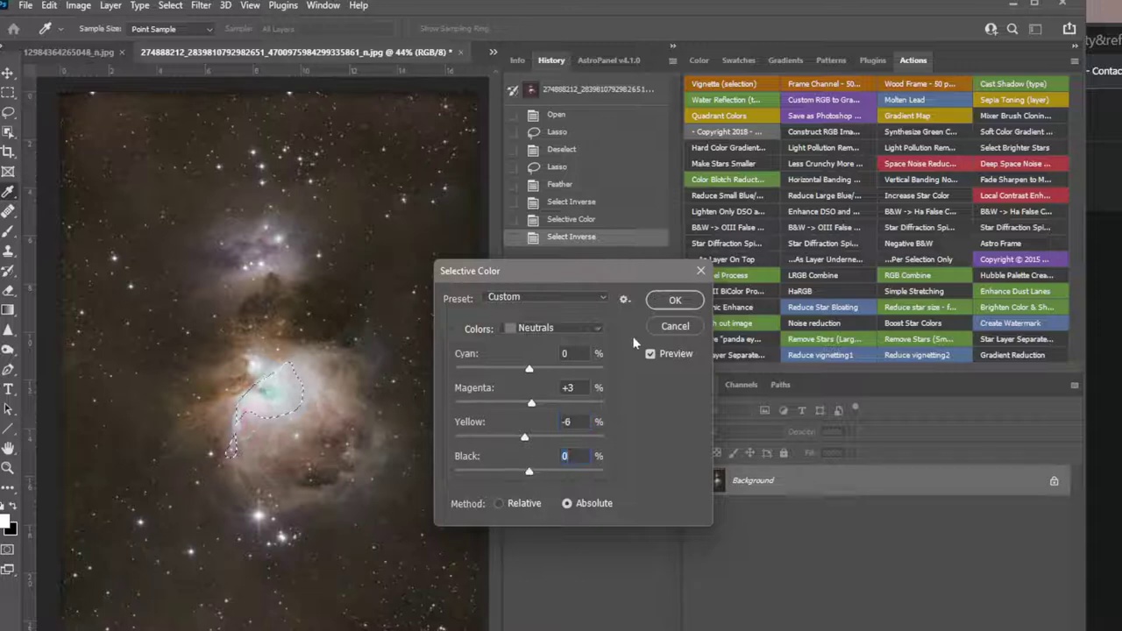
click(694, 301)
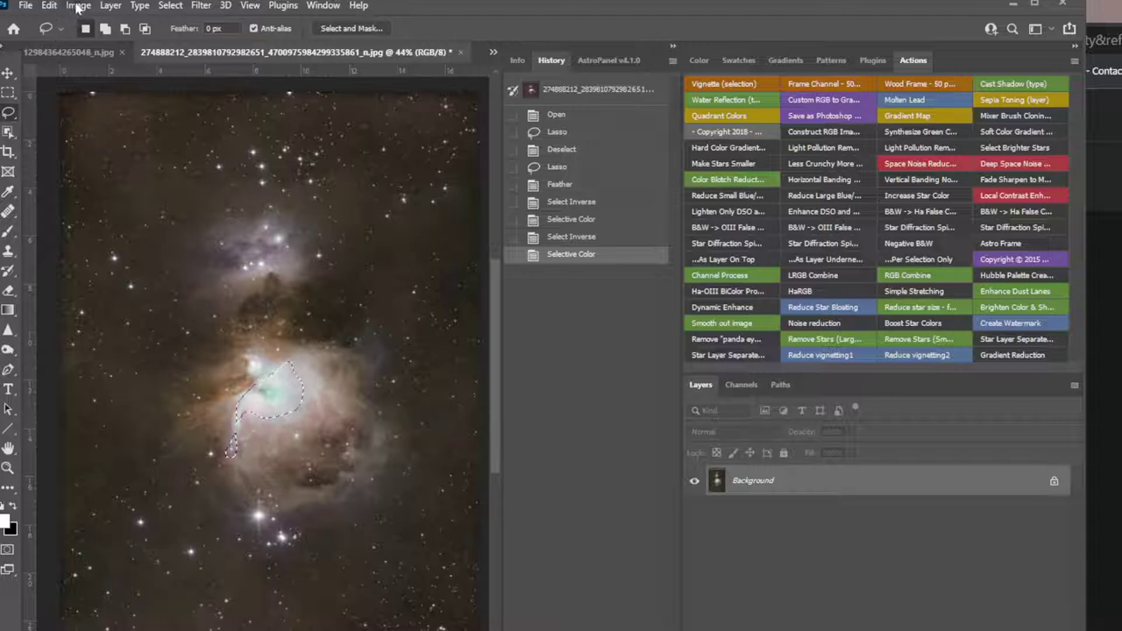
Step: Invert the selection back to the area around the nebula core and start a Selective Color adjustment on it
scroll(263, 381, up, 7)
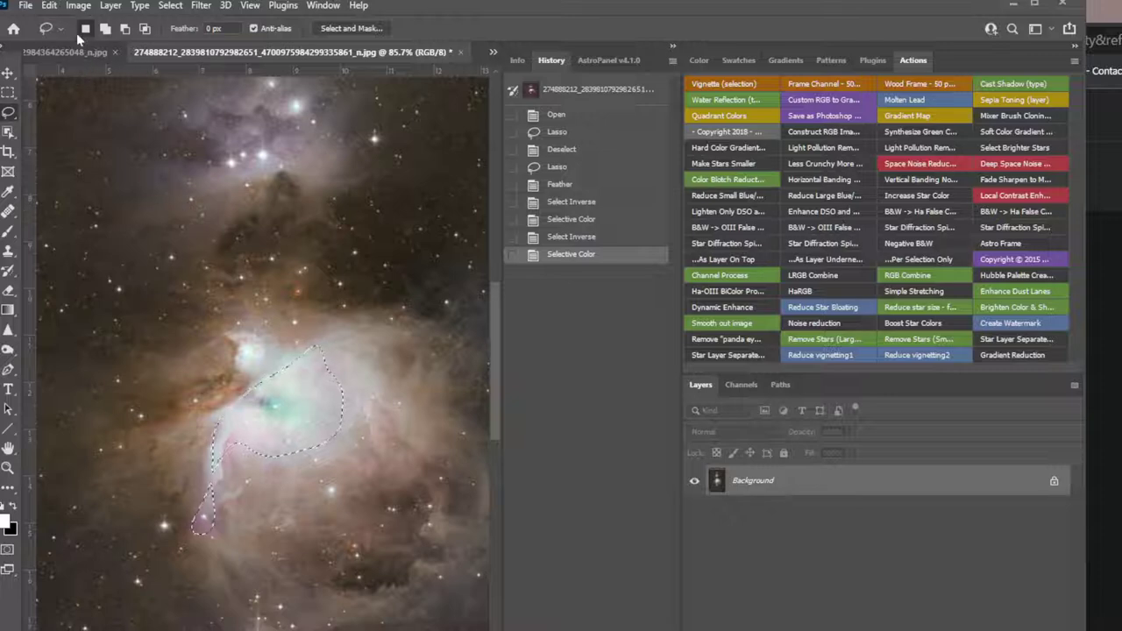
click(171, 6)
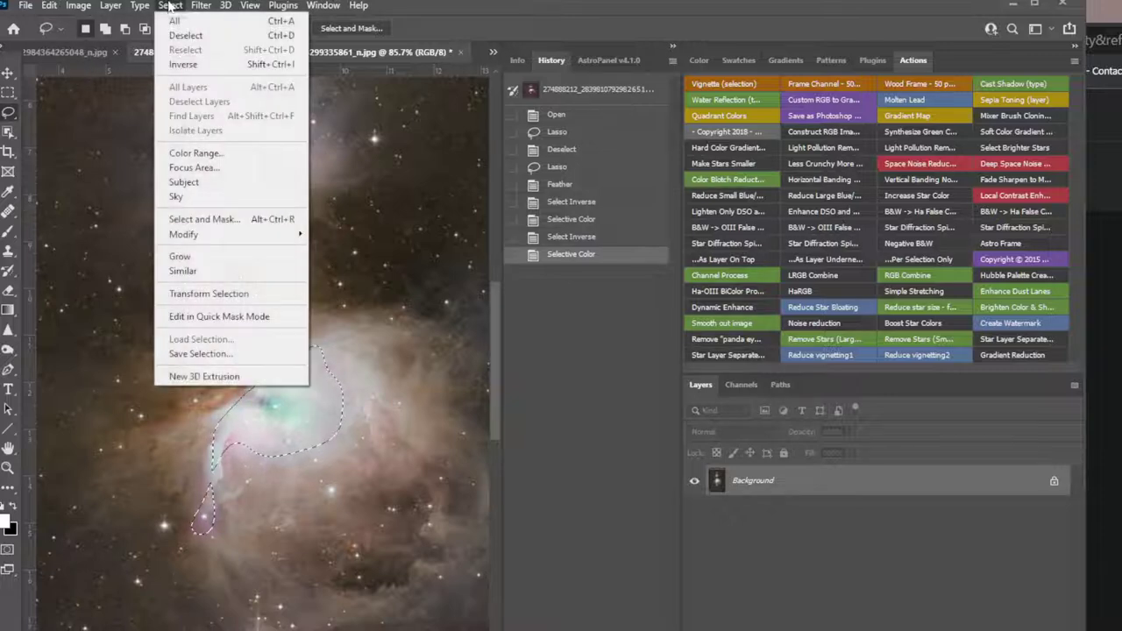
click(198, 66)
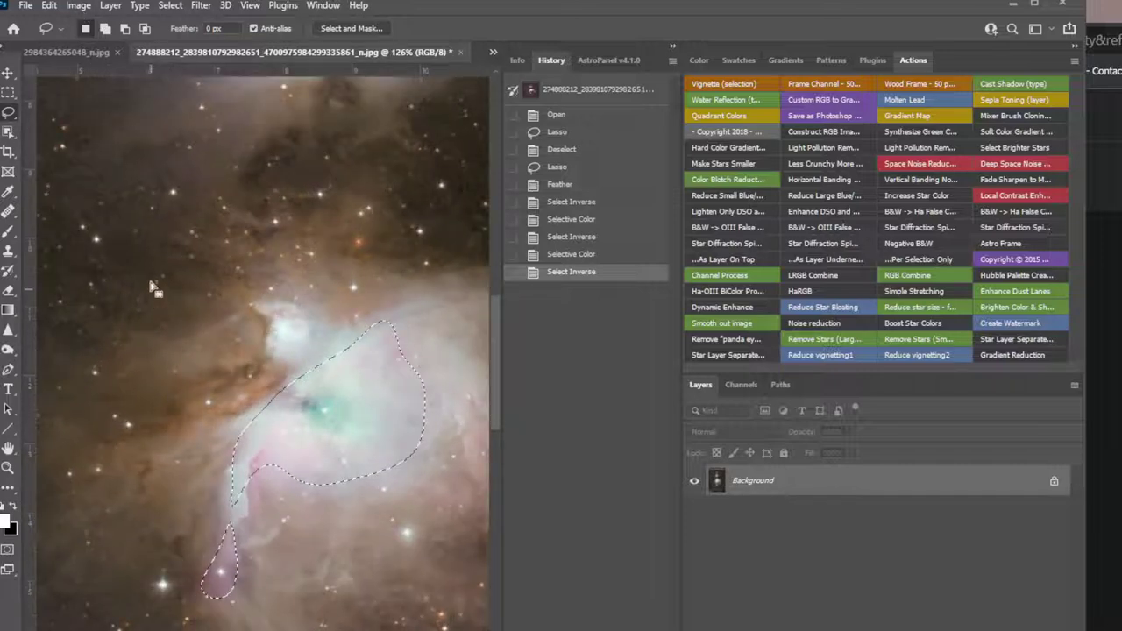
scroll(155, 295, up, 1)
click(49, 6)
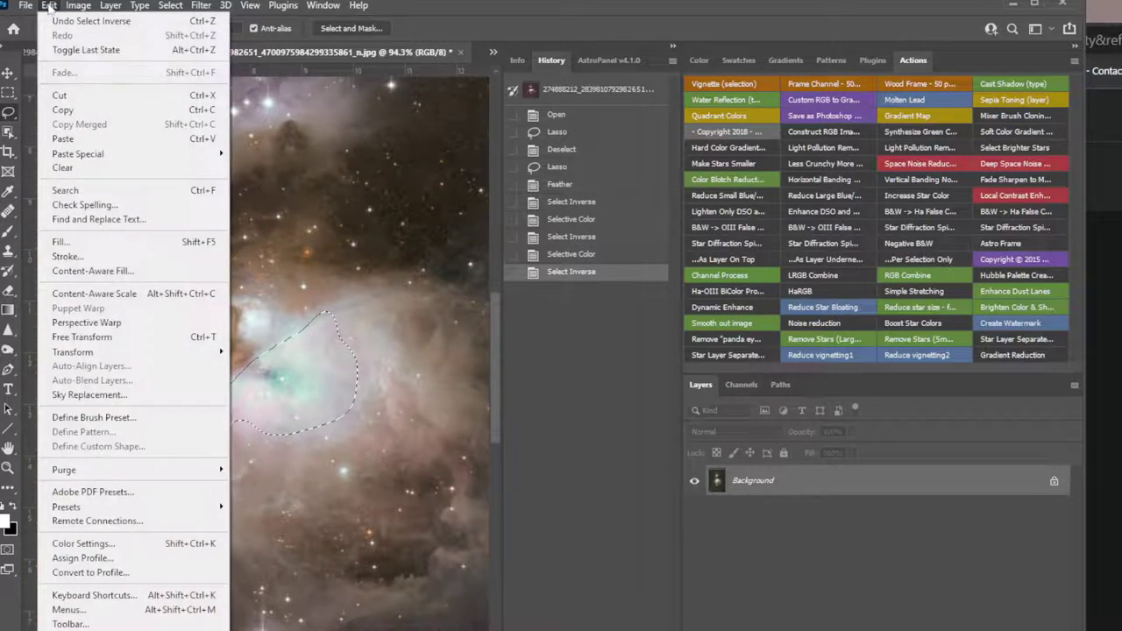
mouse_move(77, 6)
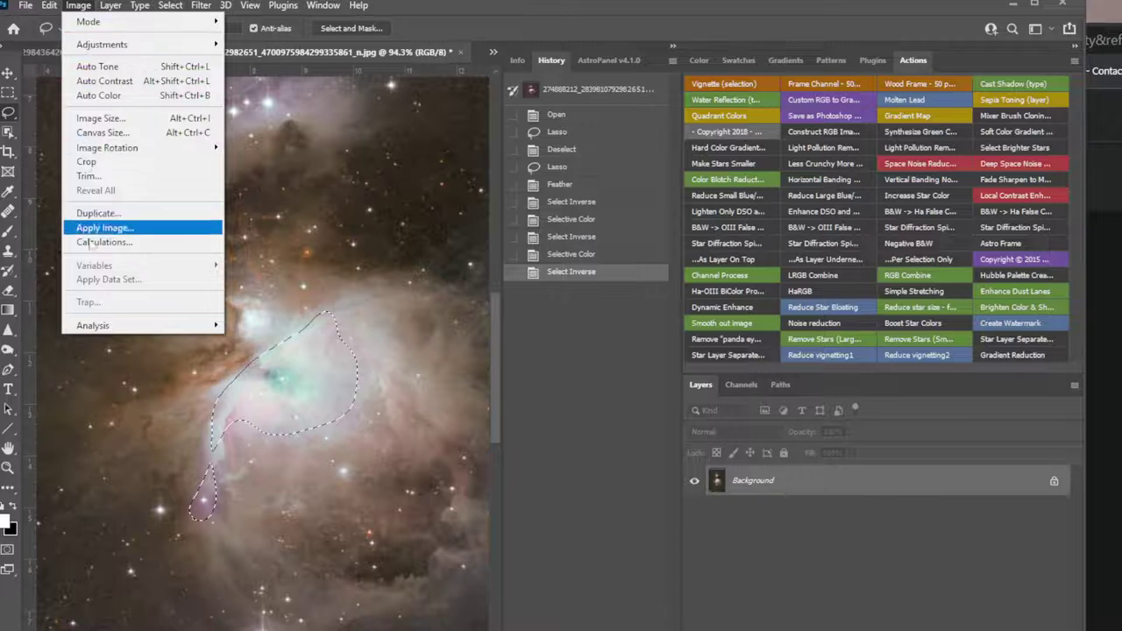
click(67, 6)
click(84, 6)
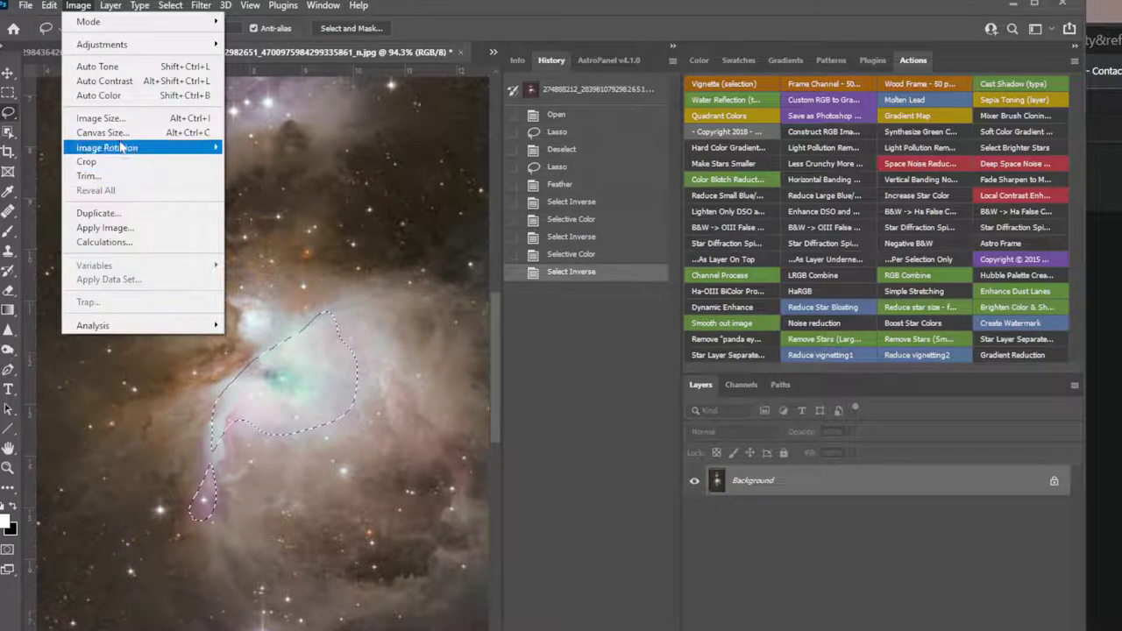
mouse_move(112, 49)
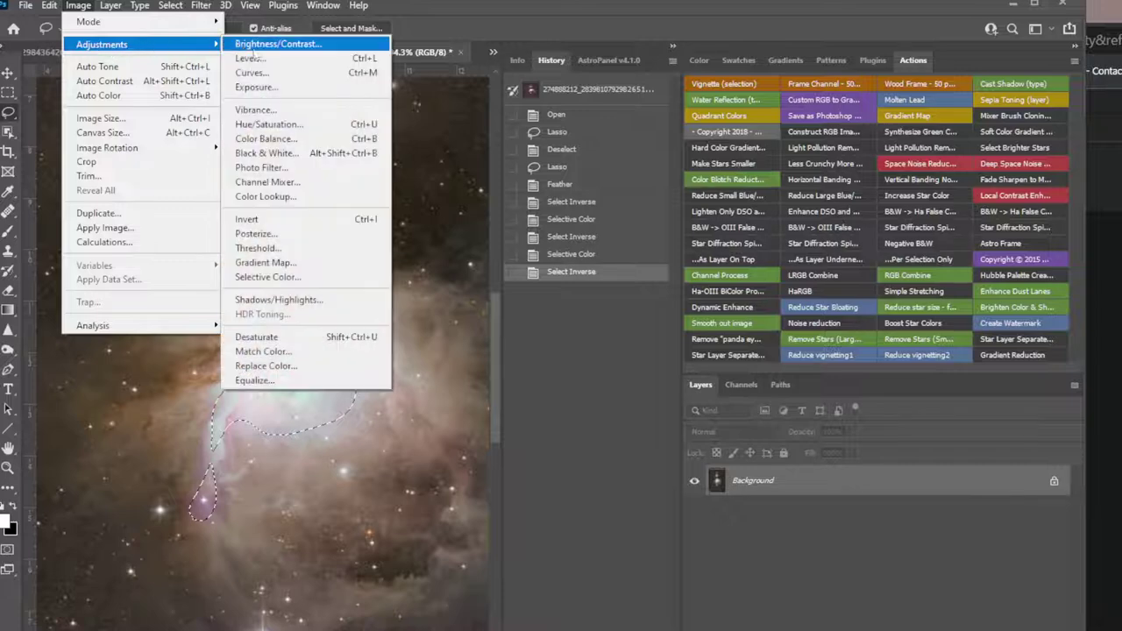
click(306, 279)
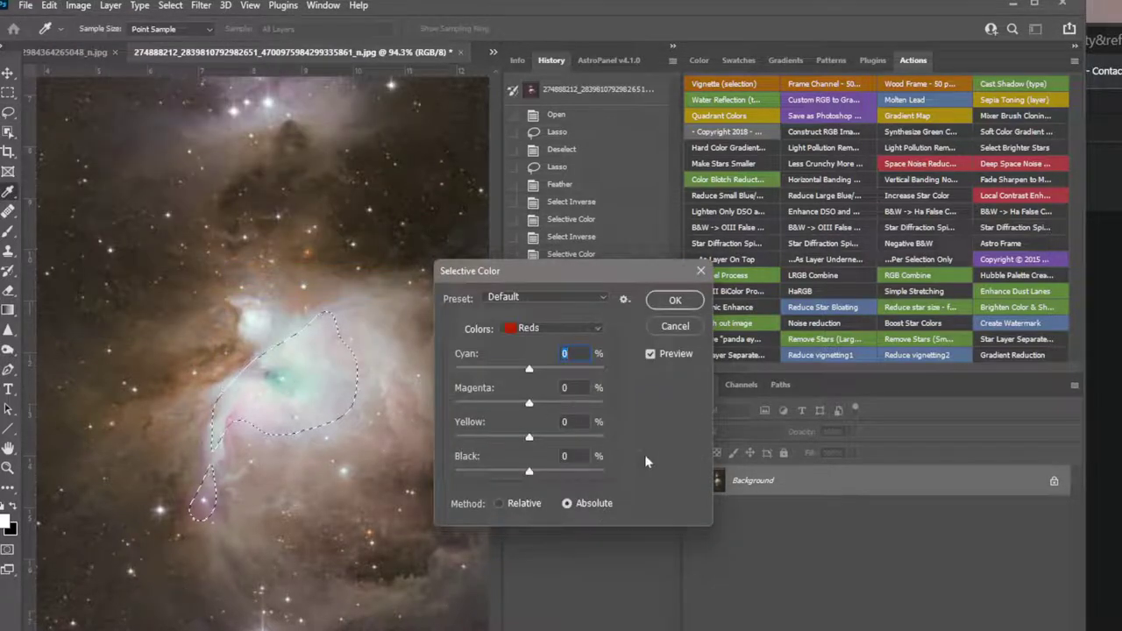
Step: For the Yellows, set Magenta to -13% and Yellow to -45%, raise Black strongly, and apply the Selective Color adjustment
click(592, 328)
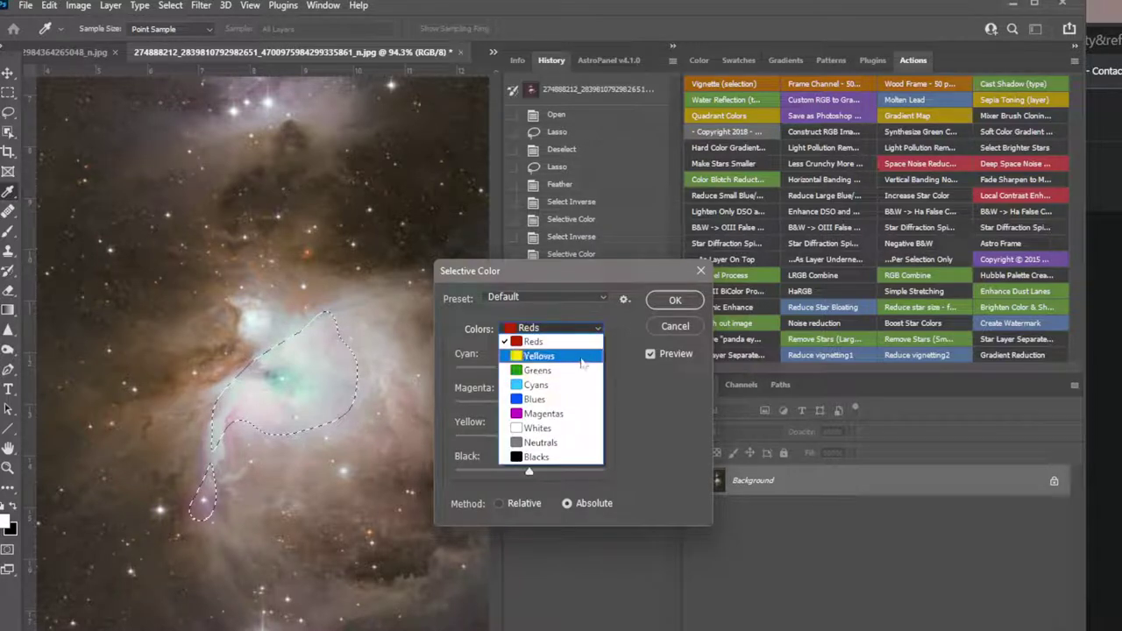
click(582, 356)
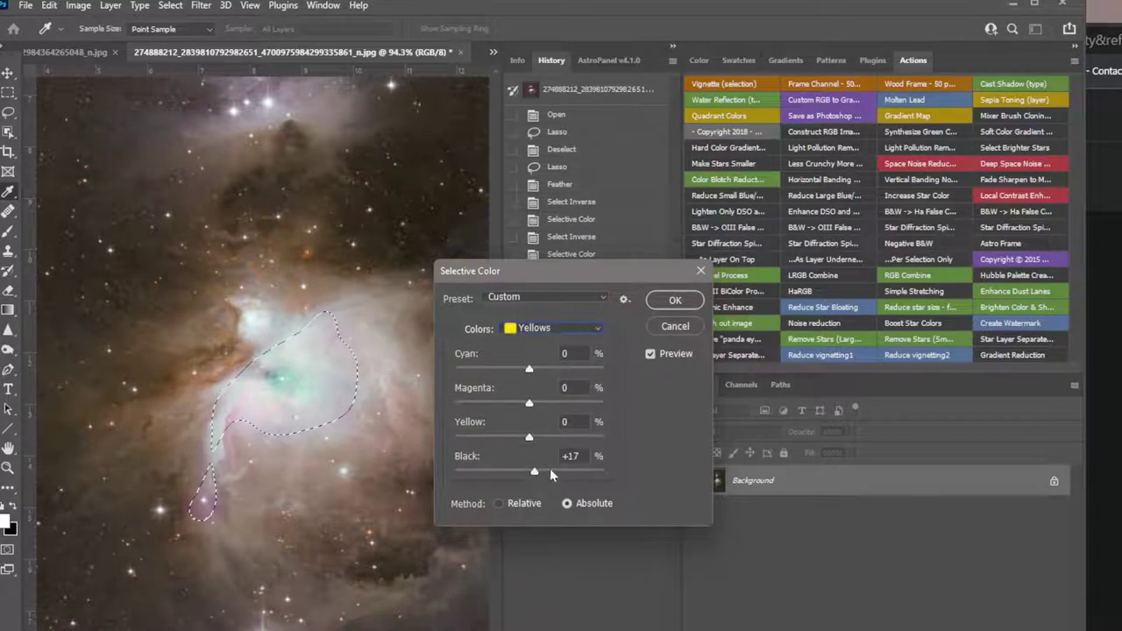
drag(529, 403, 496, 439)
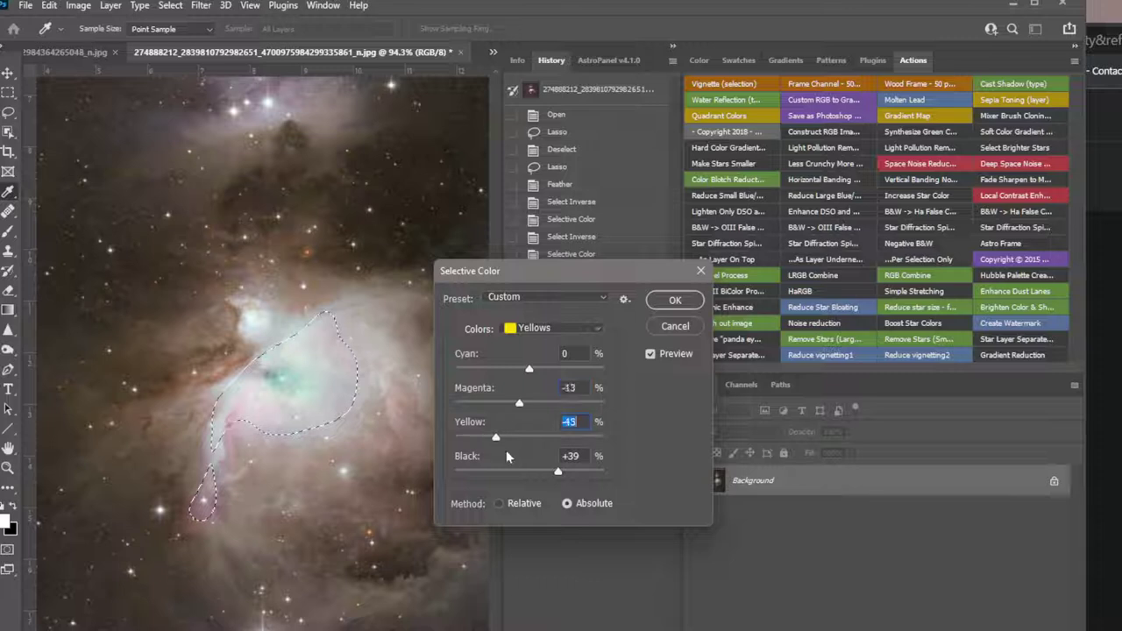
drag(557, 472, 565, 469)
click(671, 300)
Step: Inspect the color balance of the whole image and of the dark starry background below the nebula
key(ctrl+0)
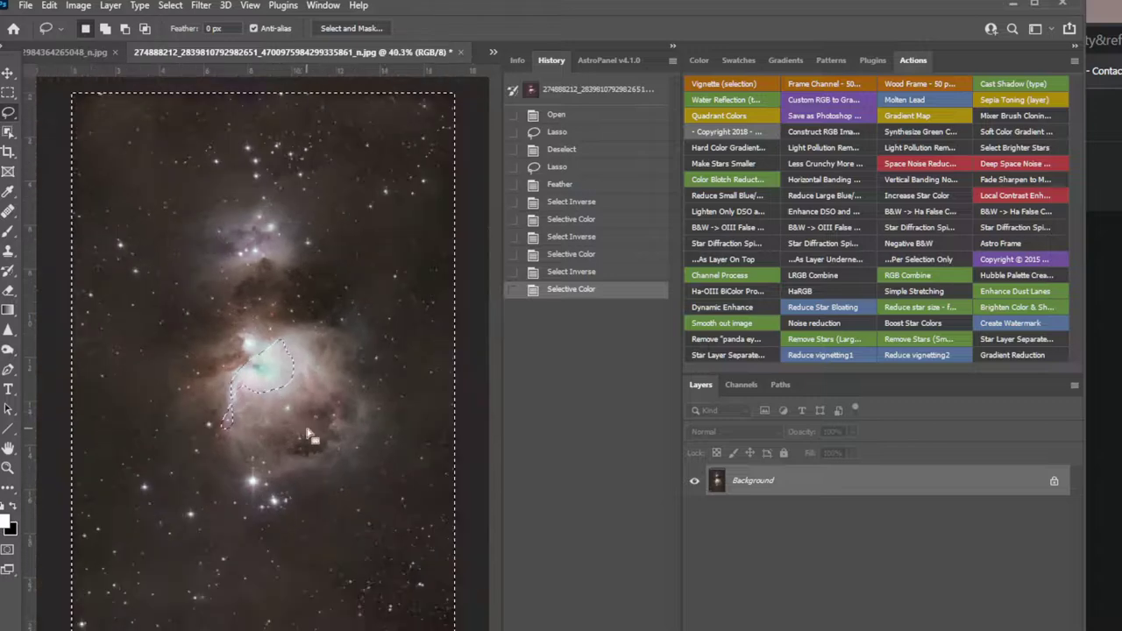
scroll(147, 606, up, 1)
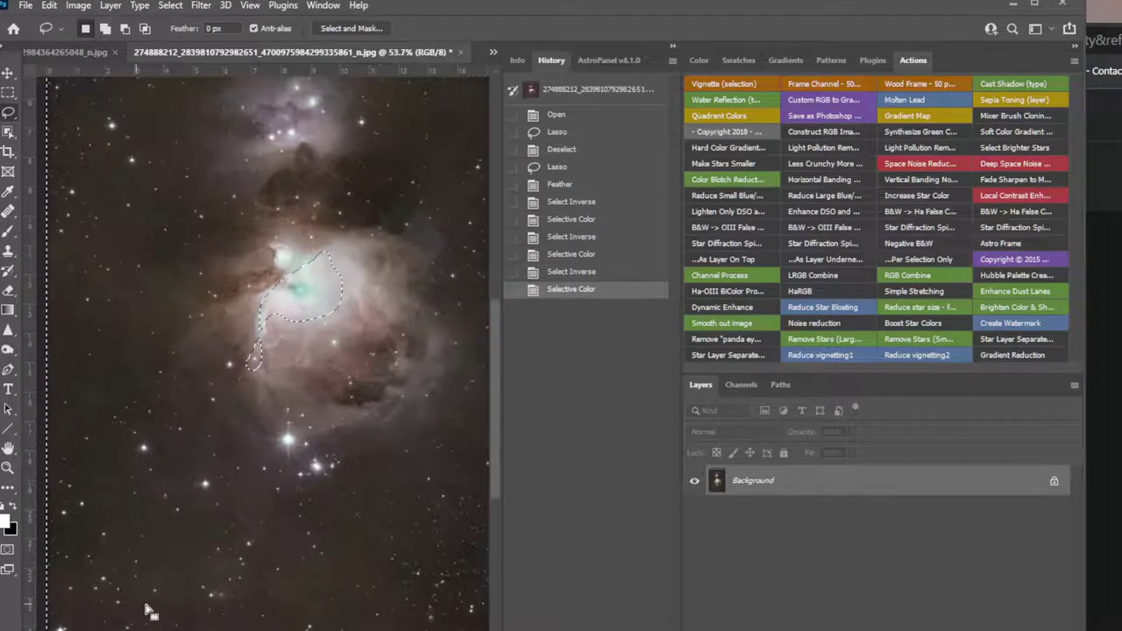
scroll(153, 570, up, 3)
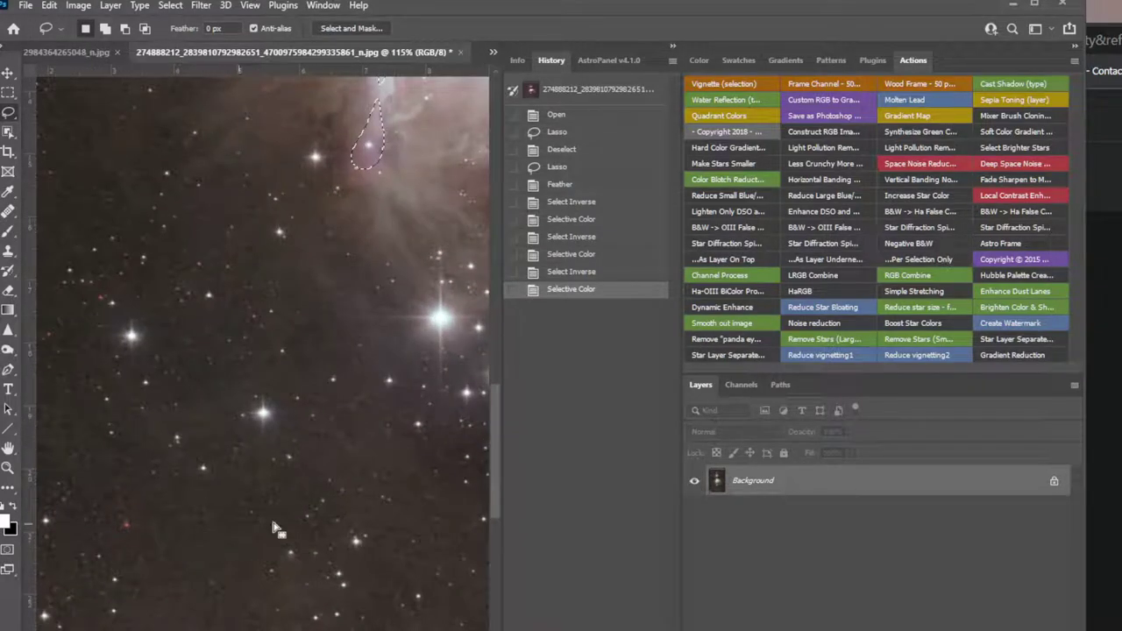
scroll(110, 517, up, 1)
scroll(110, 517, down, 5)
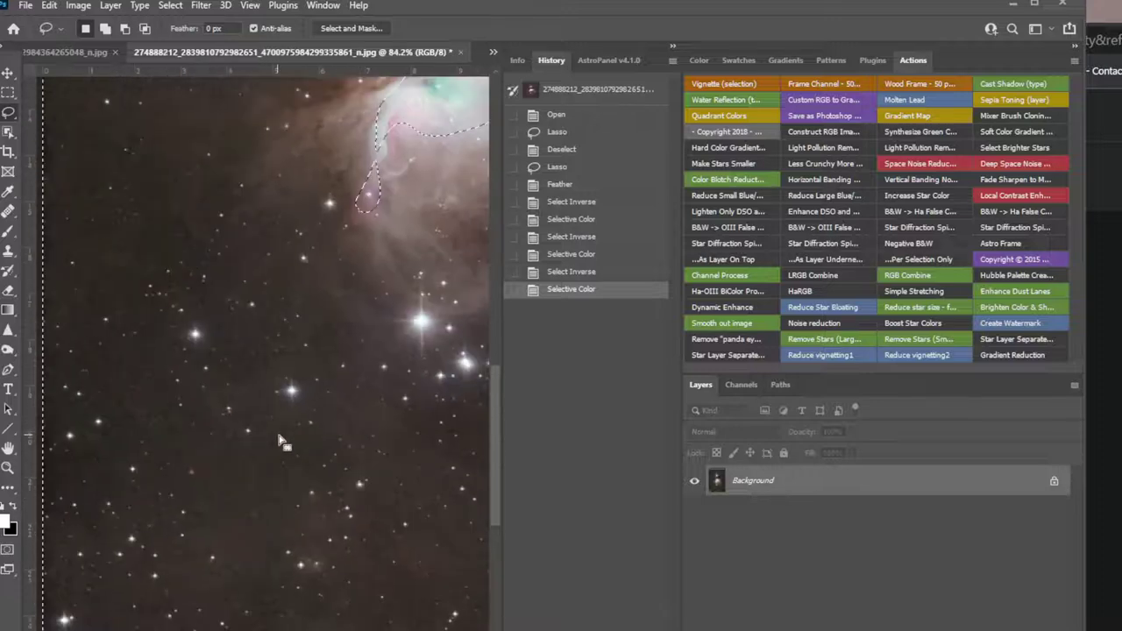
scroll(281, 438, up, 1)
scroll(235, 65, up, 1)
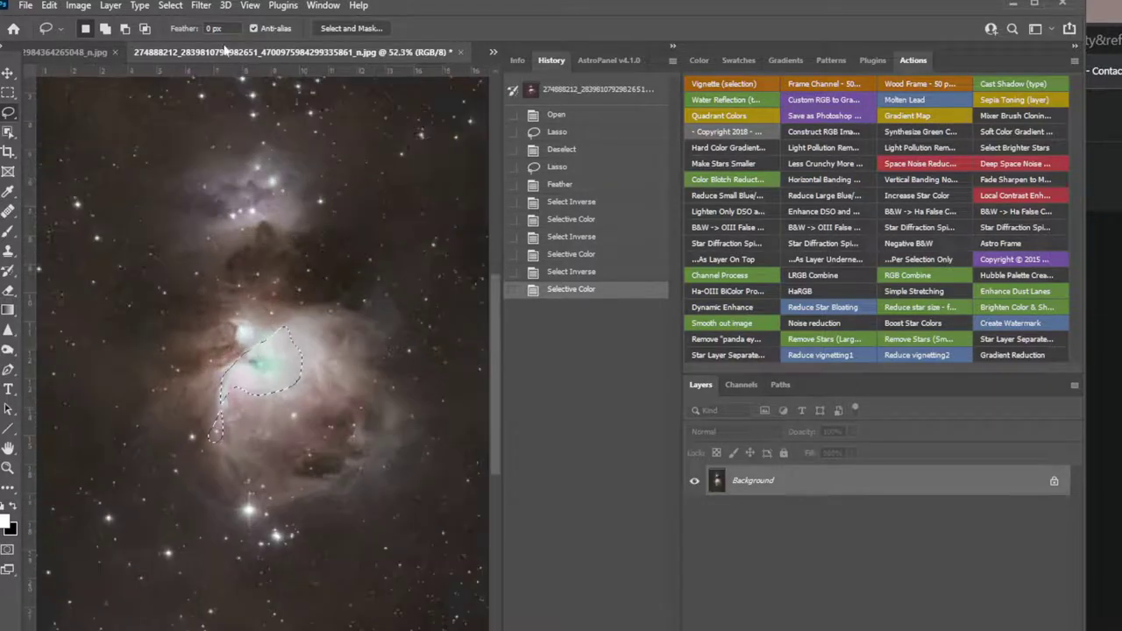
Step: Start the AstroFlat Pro filter on the area around the nebula core and set Smoothness to 100
click(201, 6)
mouse_move(307, 352)
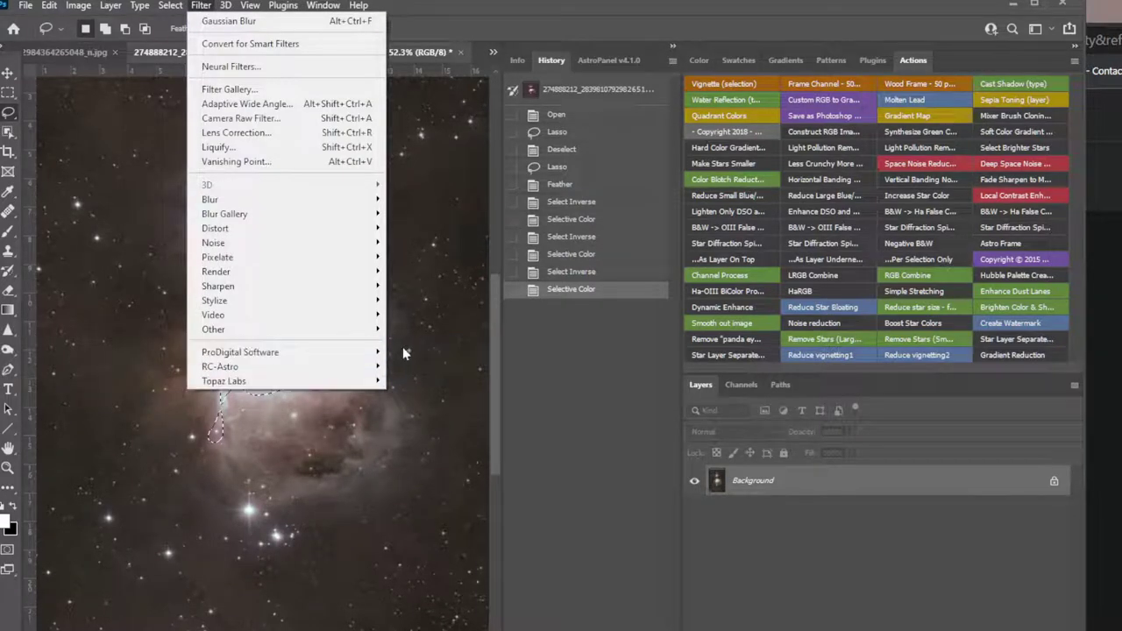
mouse_move(368, 352)
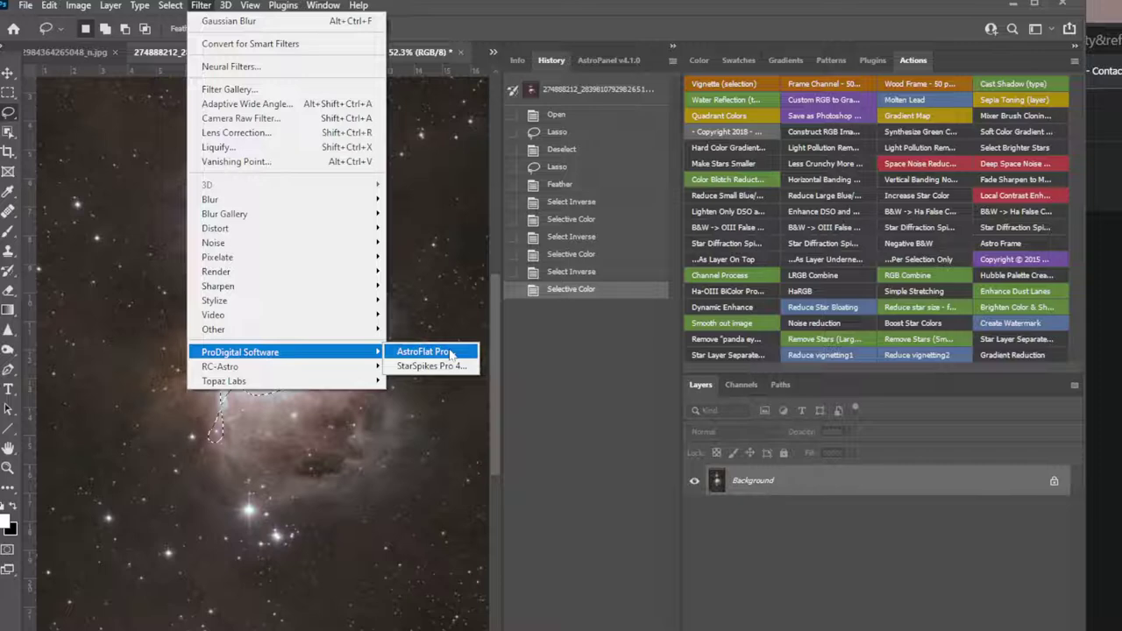
click(451, 352)
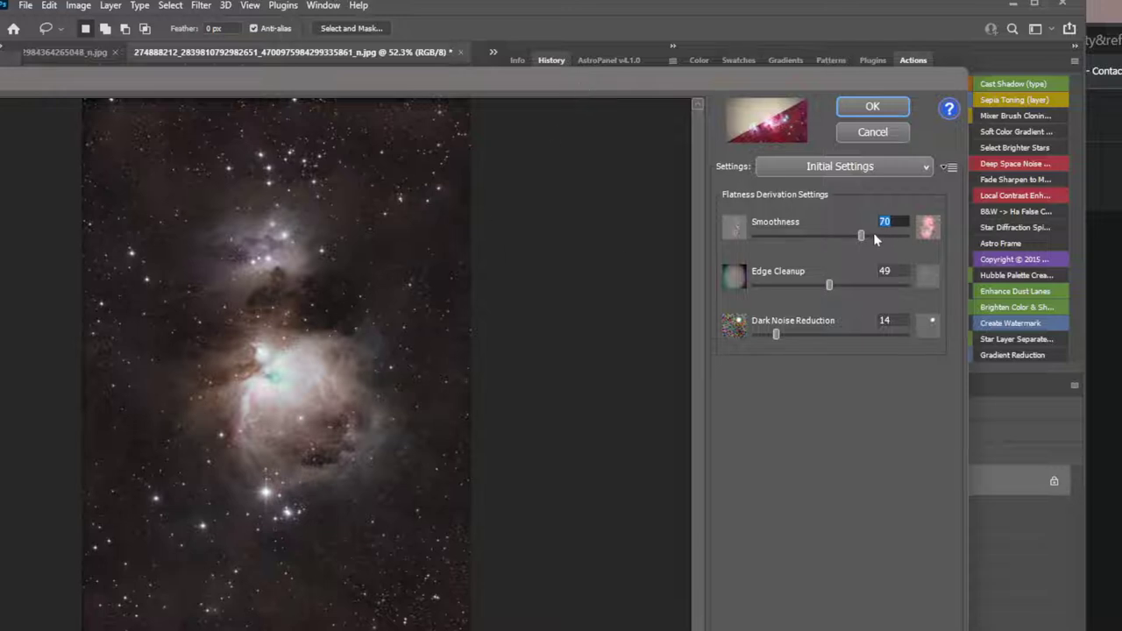
drag(860, 235, 931, 230)
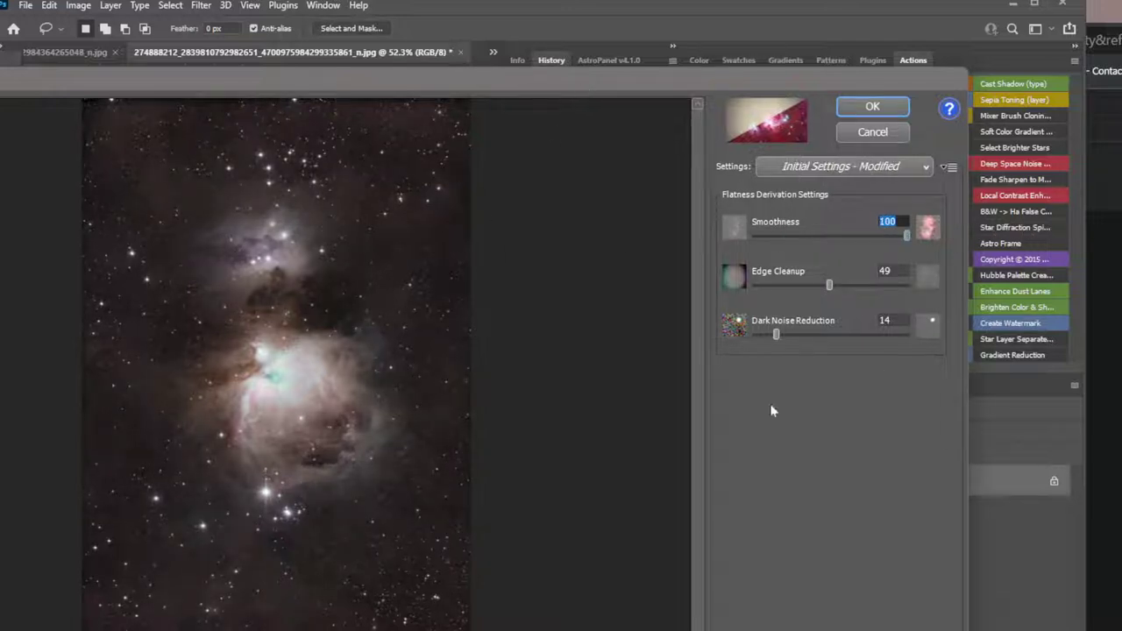
Step: Set Edge Cleanup to 76, adjust Dark Noise Reduction to a low value, and apply the AstroFlat Pro filter
drag(834, 284, 872, 261)
text(47)
key(Return)
drag(776, 334, 1077, 345)
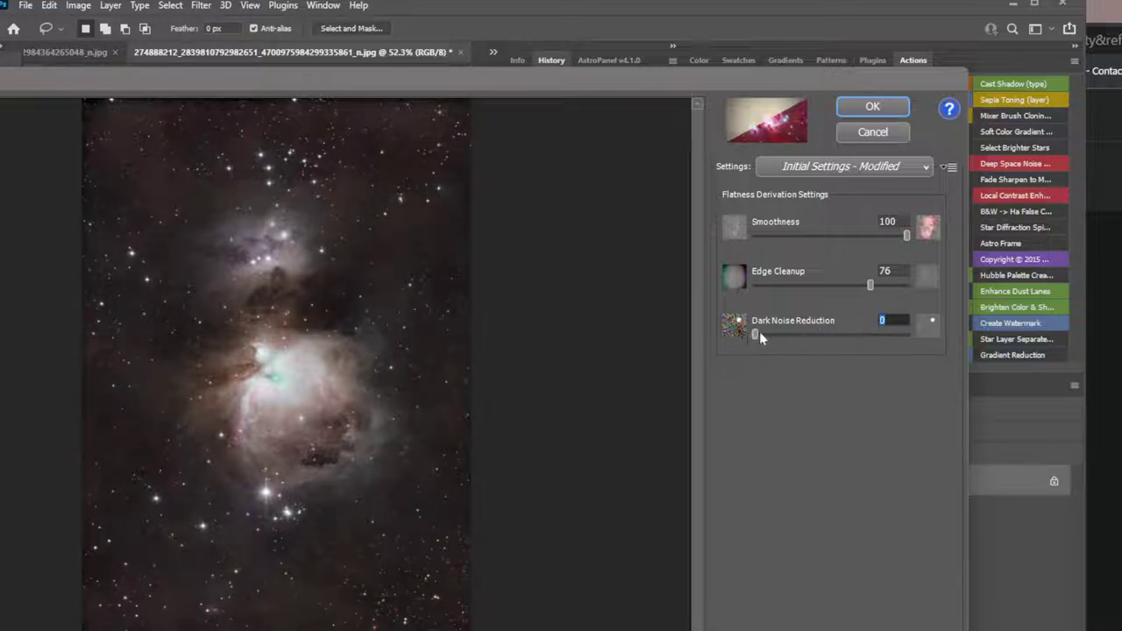
drag(759, 334, 774, 334)
click(868, 106)
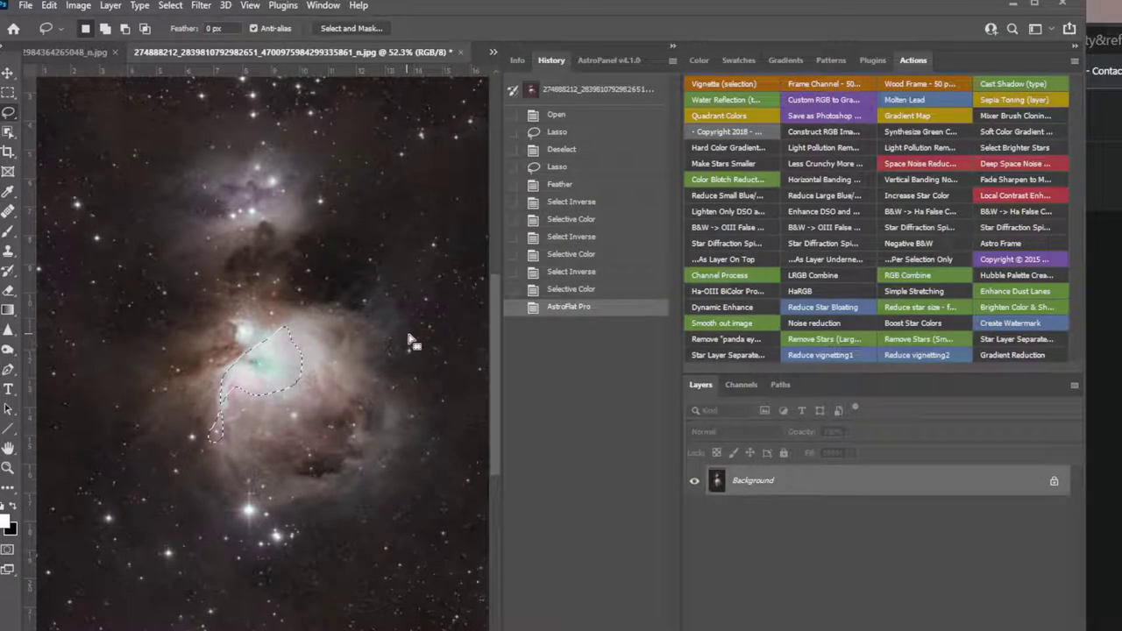
Step: Convert the image to 16 bits per channel
click(78, 6)
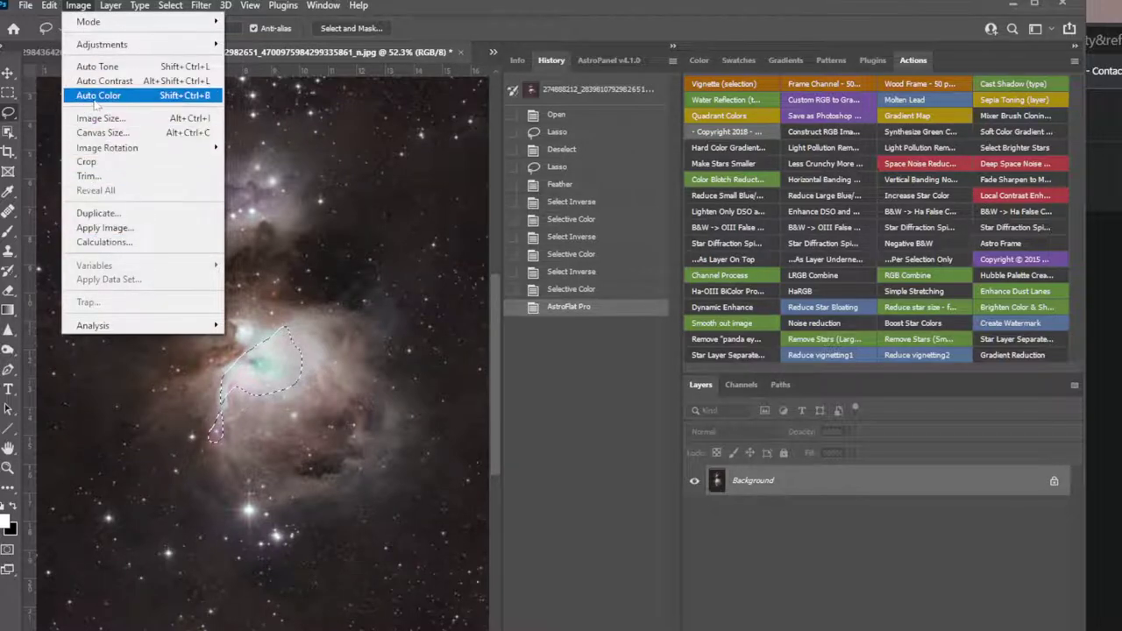
mouse_move(51, 8)
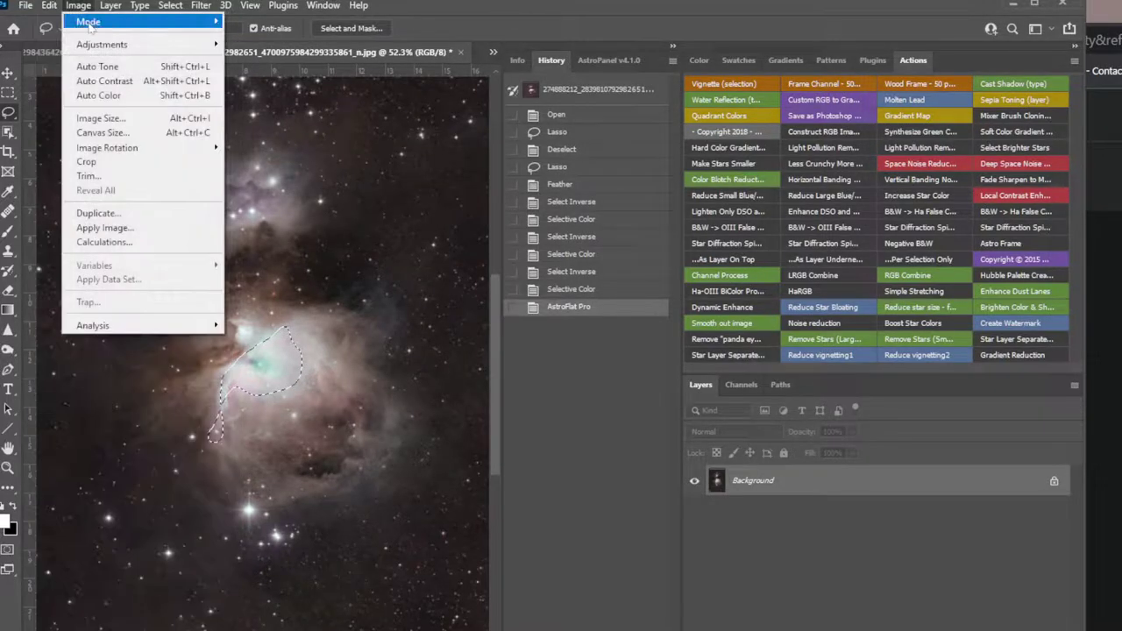
click(267, 159)
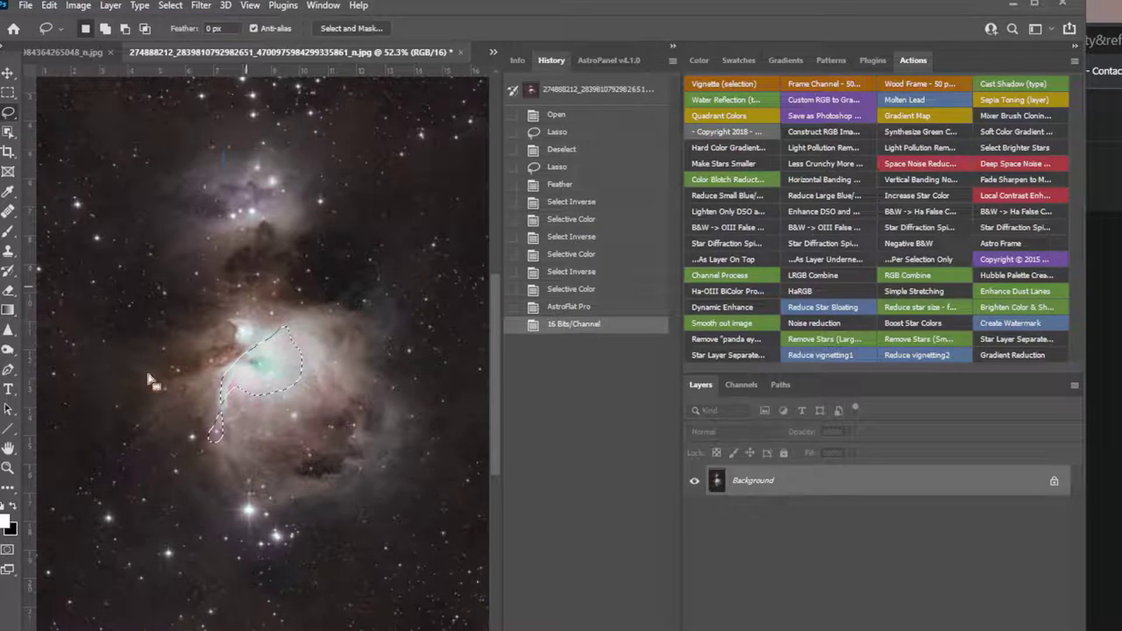
Step: Brighten the midtones of the area around the nebula core slightly with a Levels adjustment
key(i)
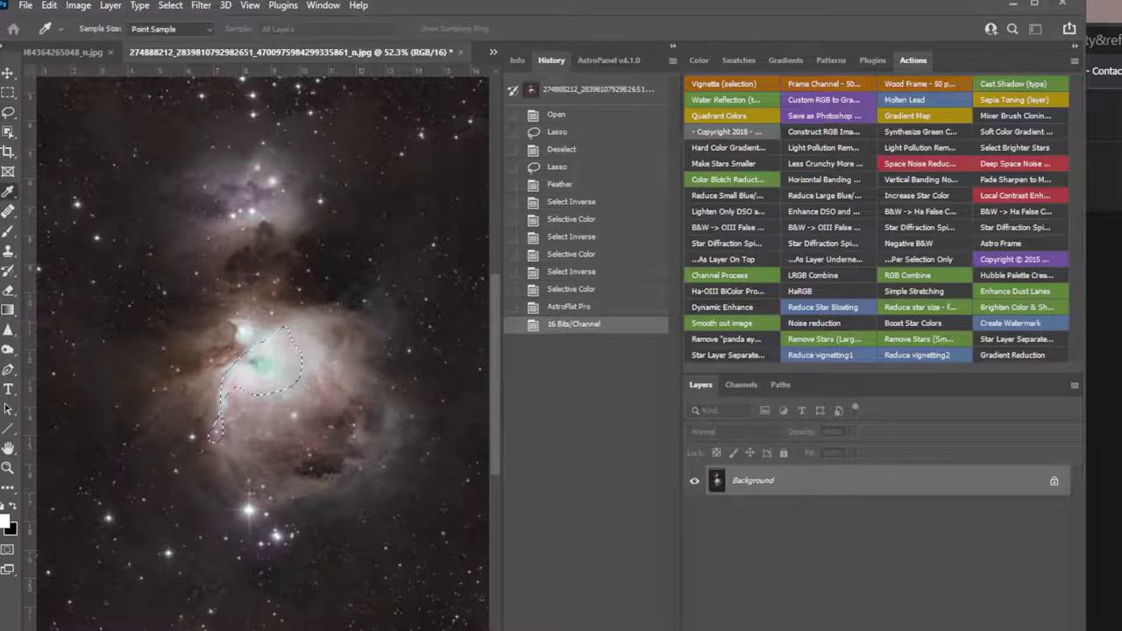
key(ctrl+l)
drag(867, 204, 514, 119)
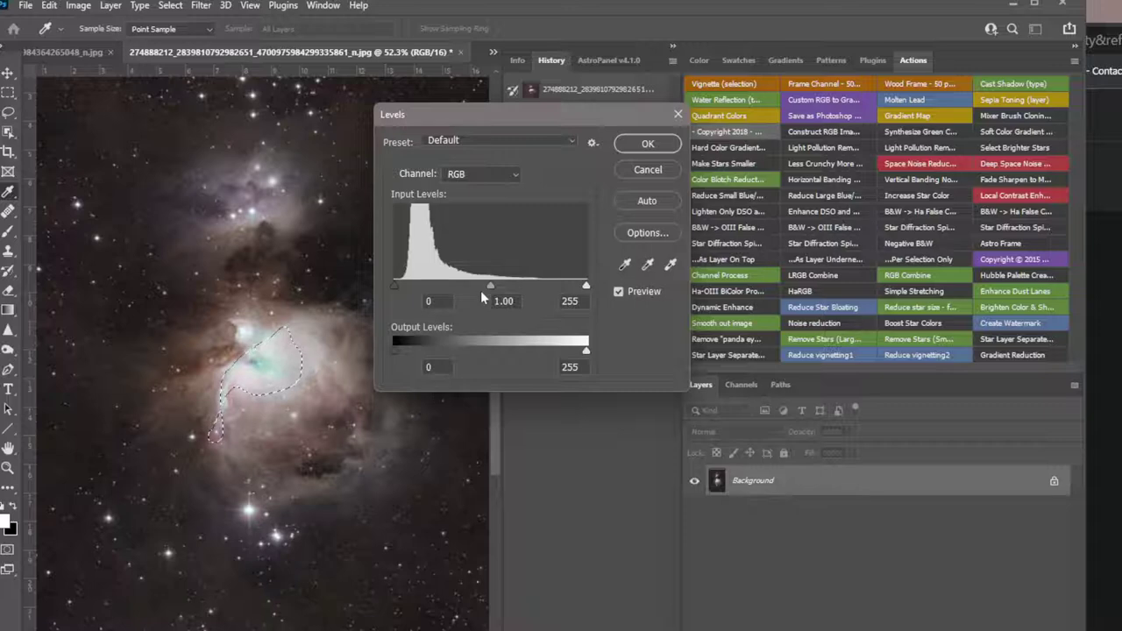
drag(490, 286, 486, 287)
key(Return)
key(l)
Step: Brighten the midtones outside the nebula core gradually by applying several small Levels adjustments in succession
key(ctrl+l)
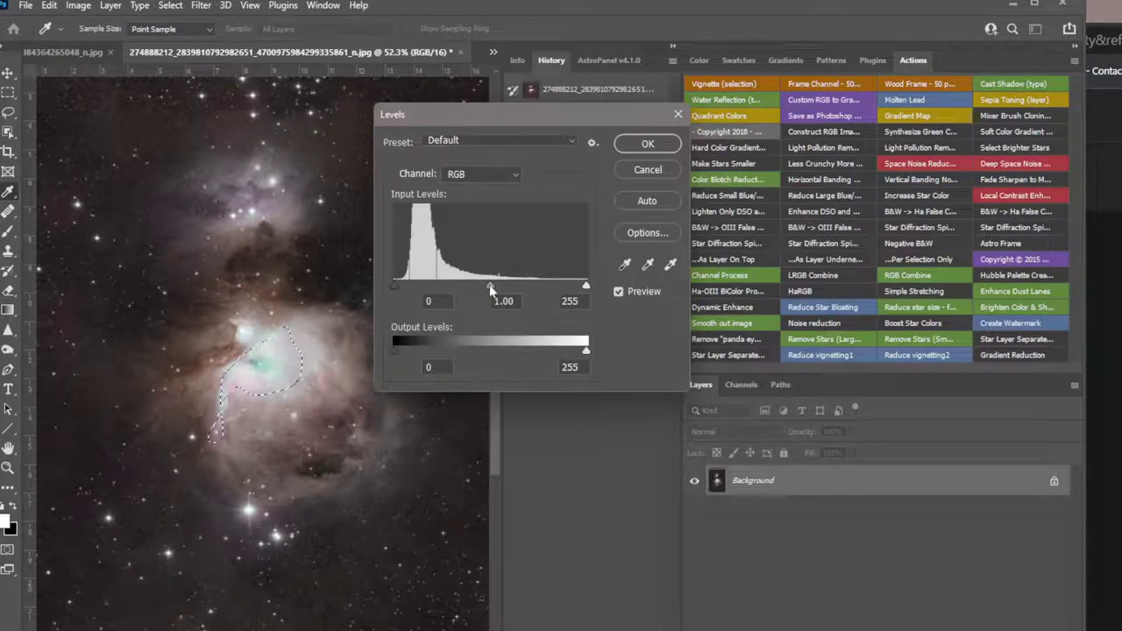
drag(491, 285, 490, 288)
key(Return)
key(ctrl+l)
key(Return)
key(ctrl+l)
key(Return)
key(ctrl+l)
key(Return)
key(ctrl+l)
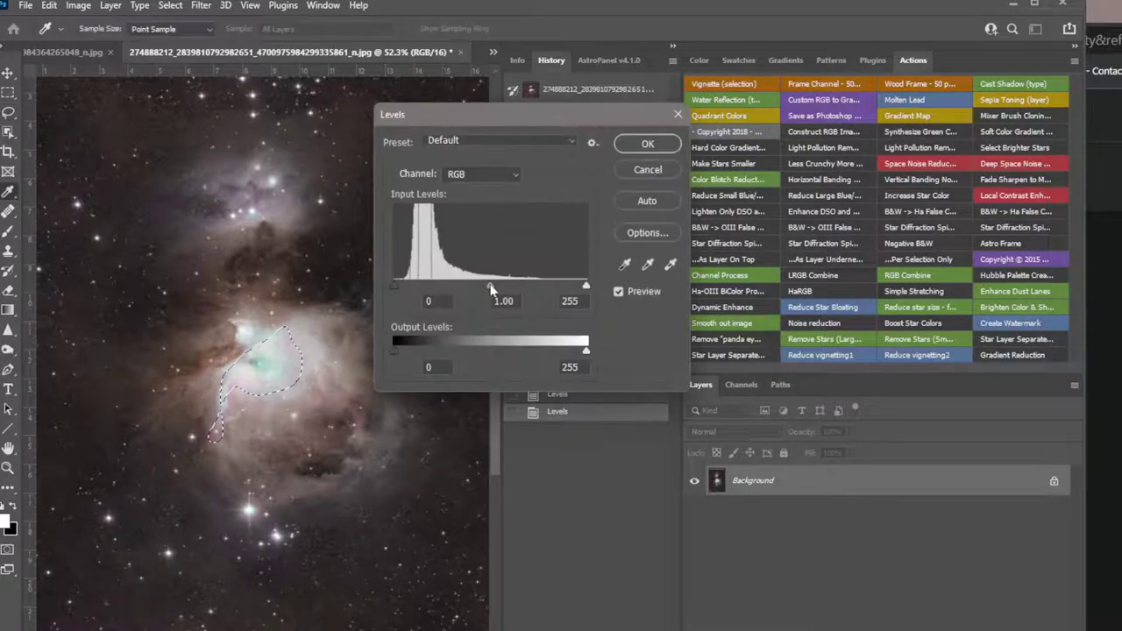
key(Return)
key(ctrl+l)
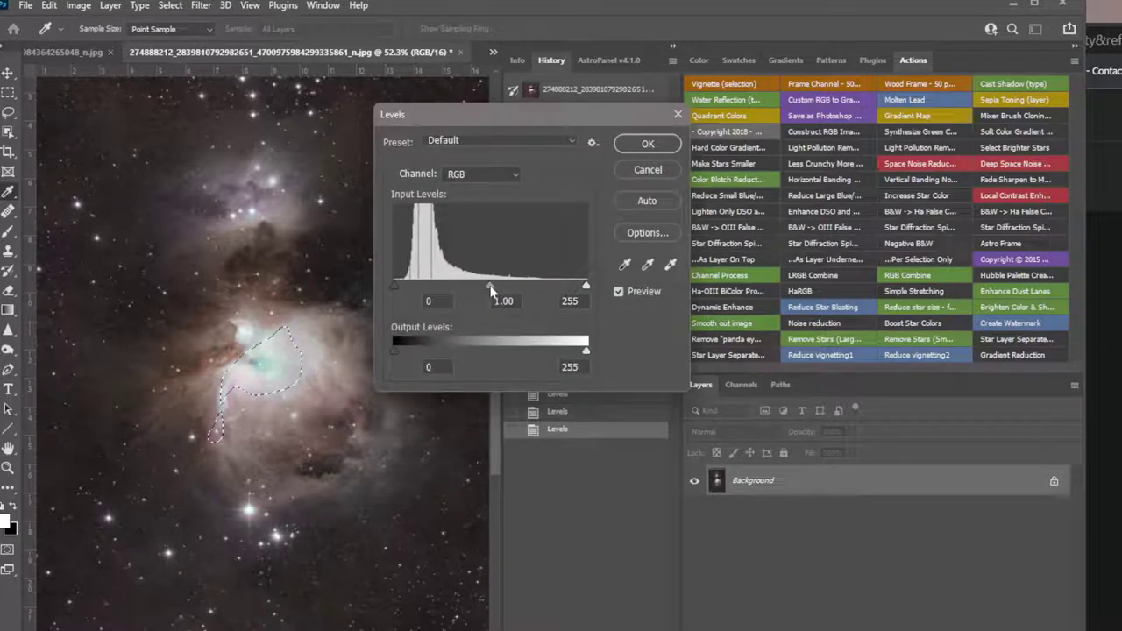
drag(490, 289, 489, 291)
key(Return)
key(ctrl+l)
key(Return)
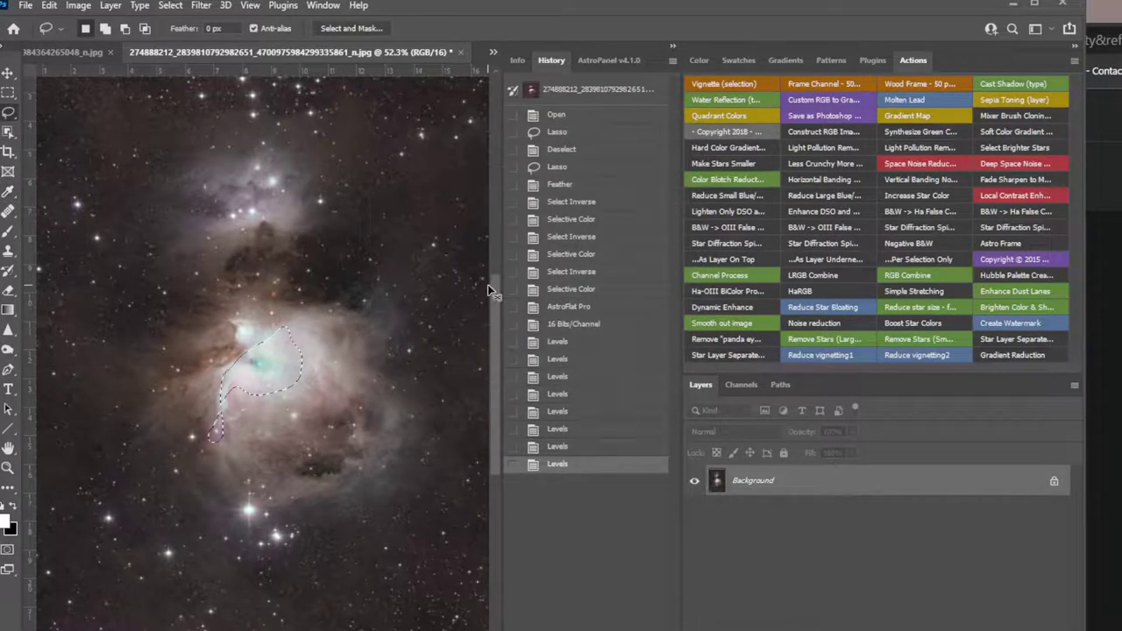
Step: Apply one more Levels adjustment to the area outside the core with the midtone input set to 1.02
key(ctrl+l)
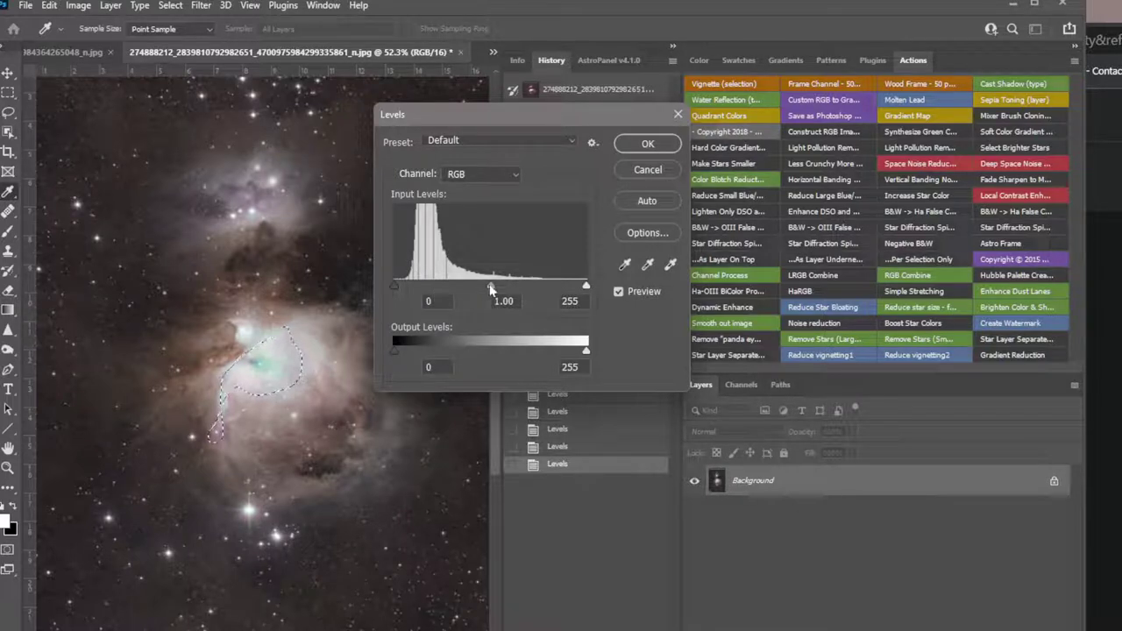
drag(490, 289, 488, 288)
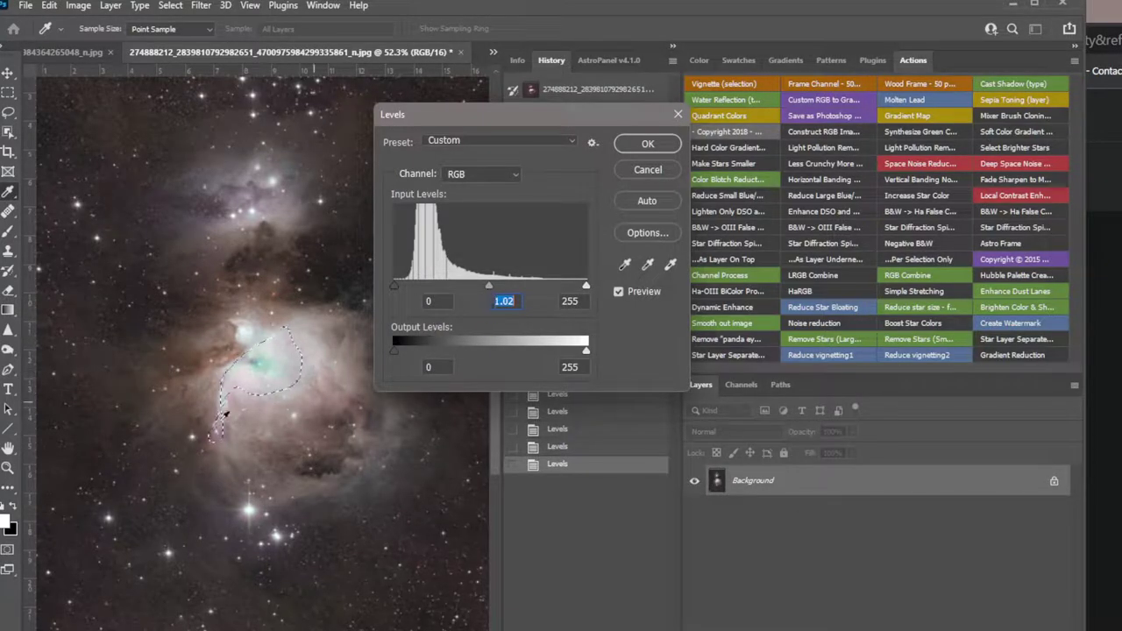
key(Return)
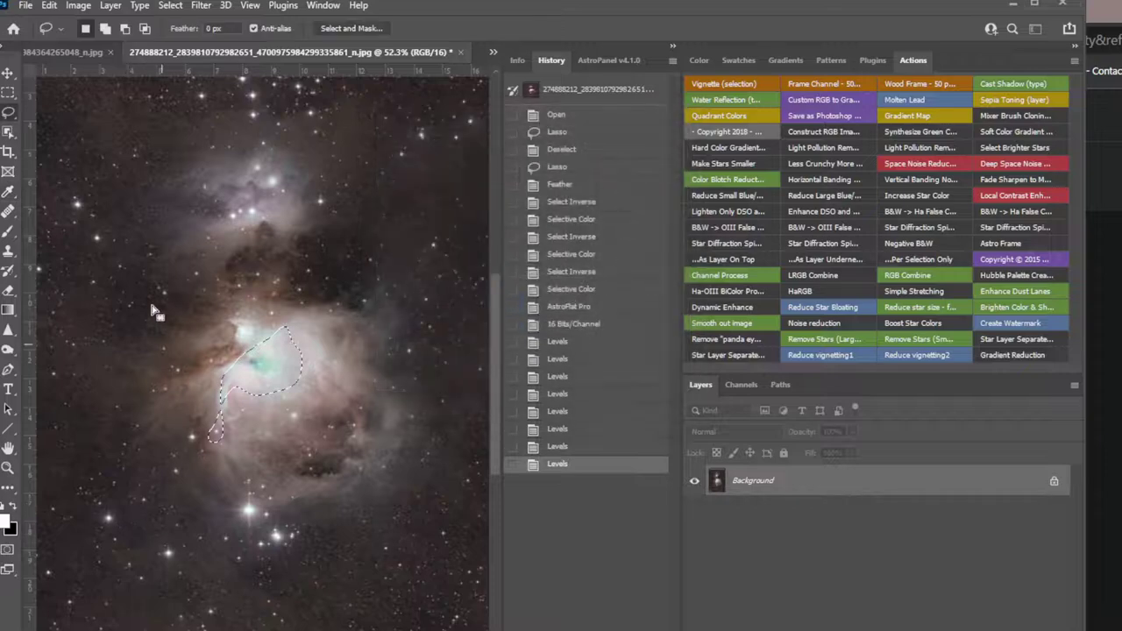
Step: Switch to the Rectangular Marquee tool and clear the selection around the nebula core
scroll(151, 310, up, 6)
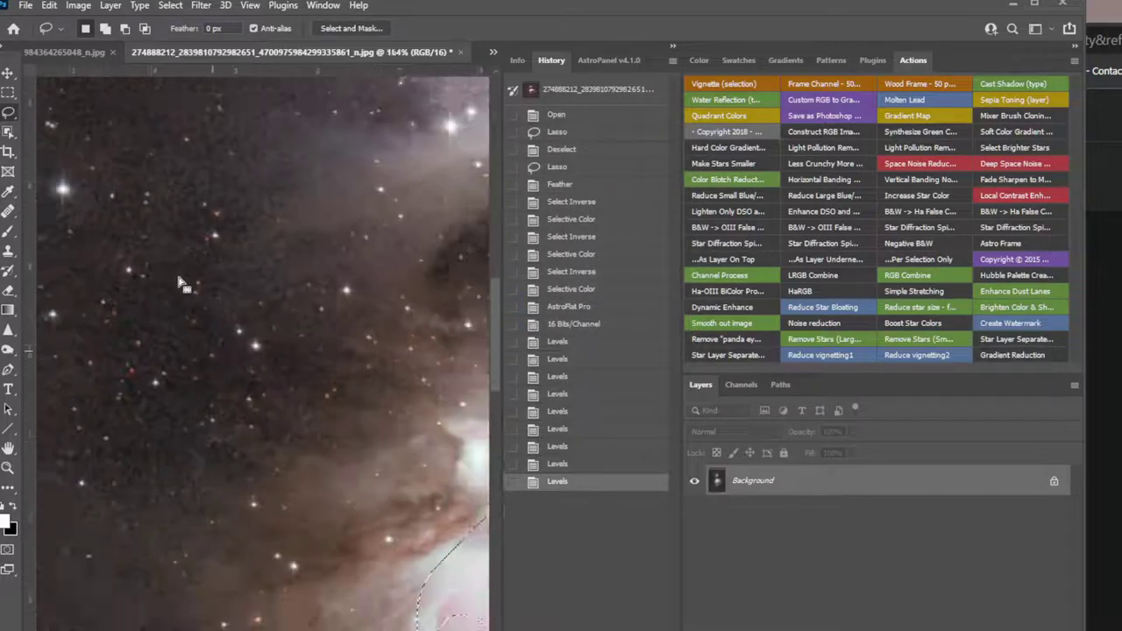
scroll(193, 282, down, 7)
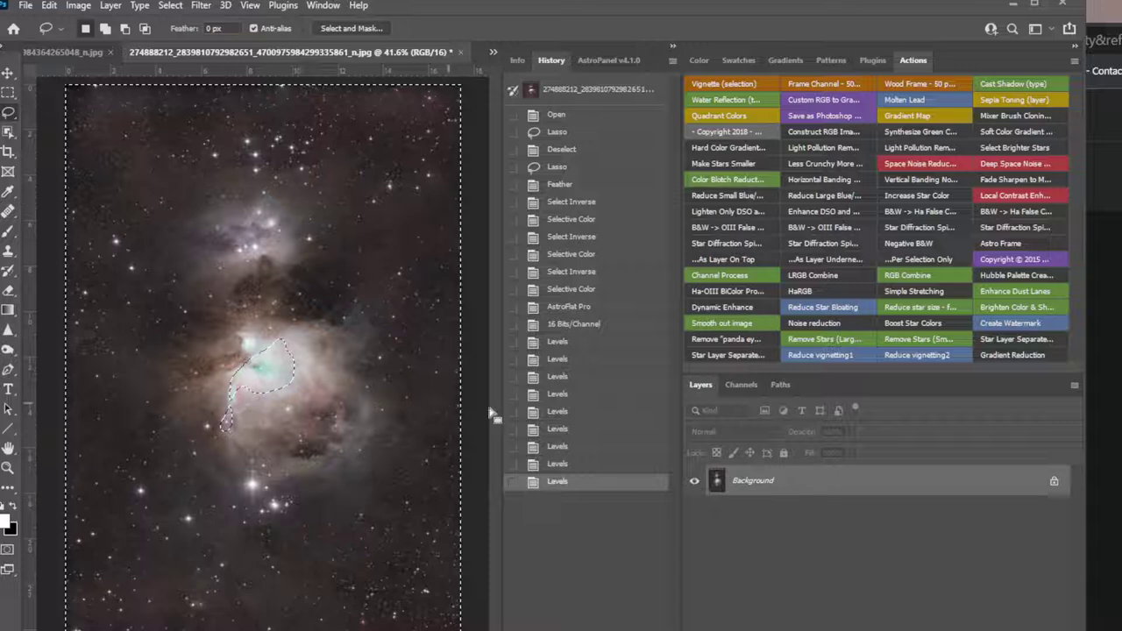
click(8, 92)
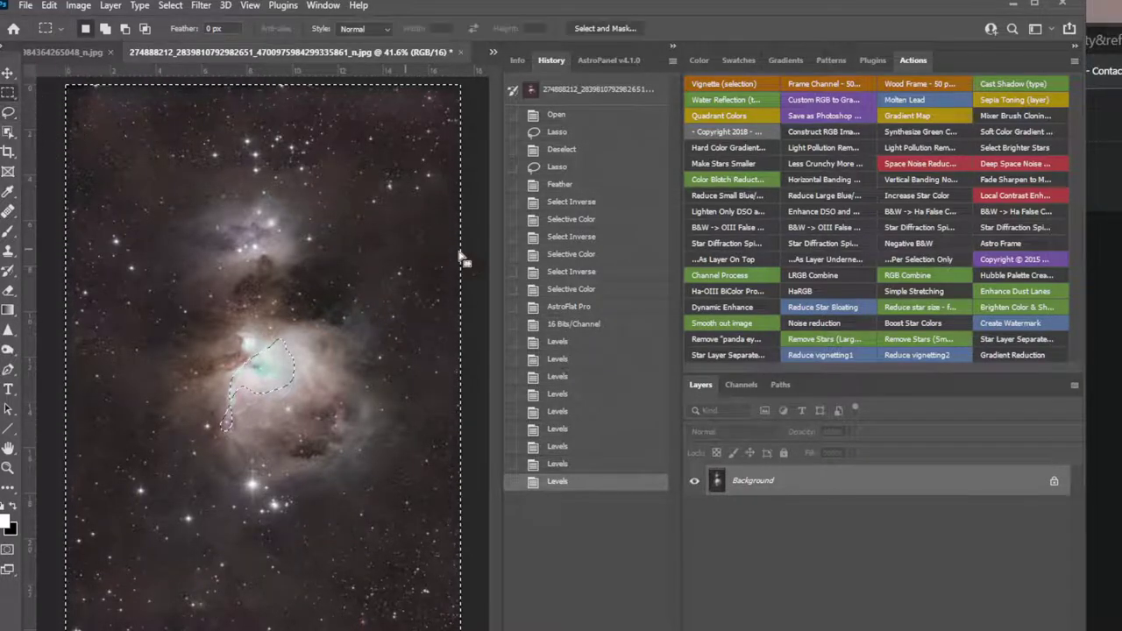
click(472, 228)
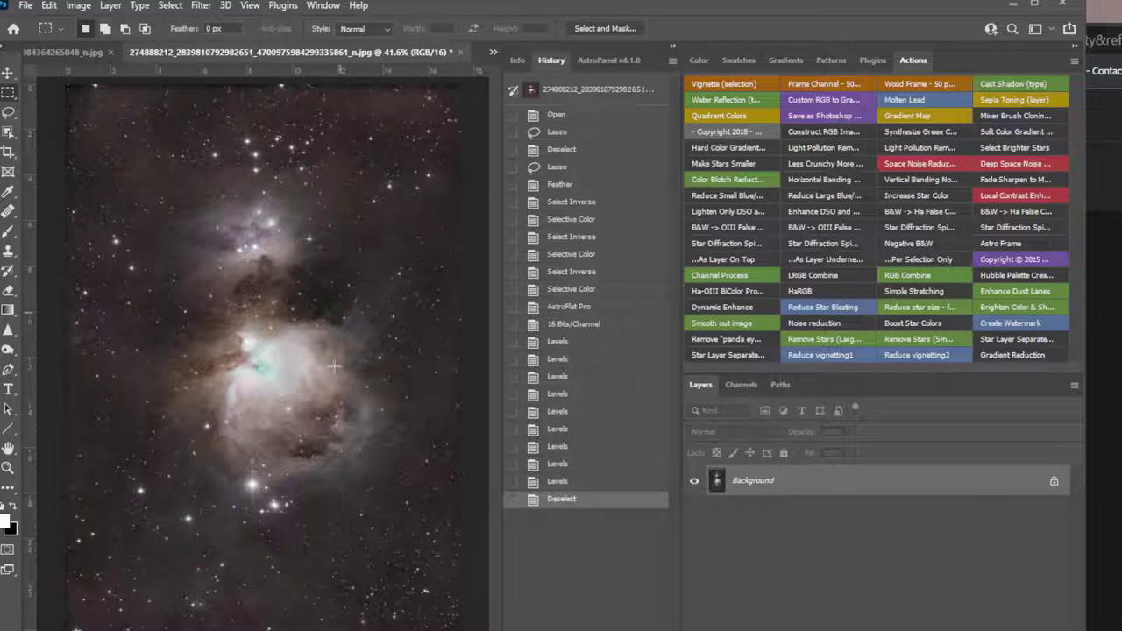
Step: Check the background noise and start the Topaz DeNoise AI filter on the whole image
scroll(120, 288, up, 5)
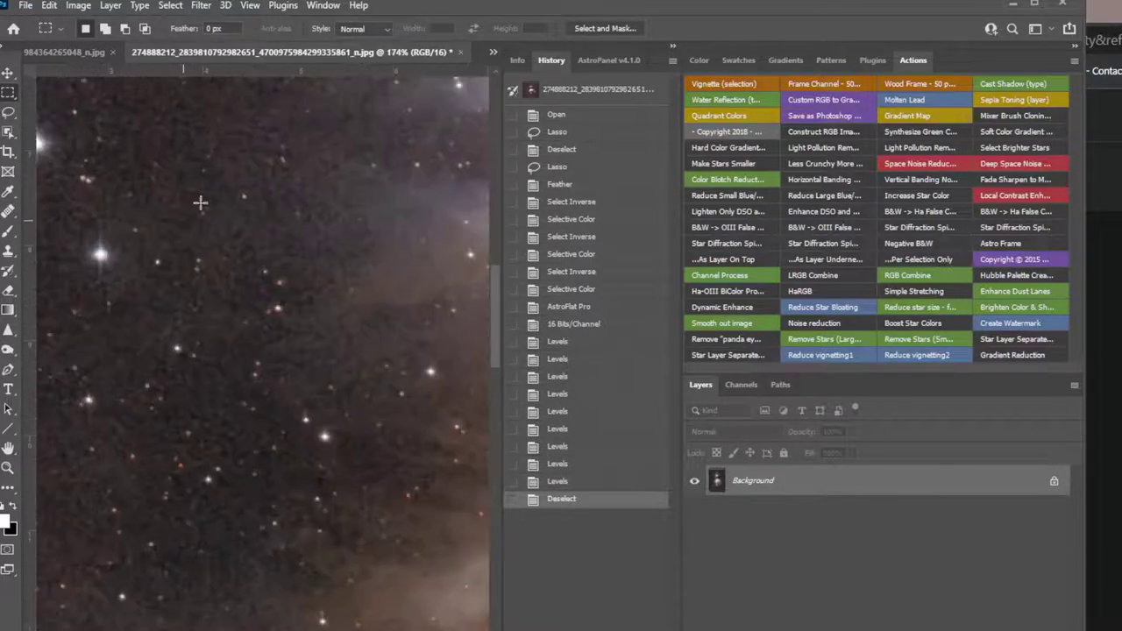
scroll(123, 200, up, 1)
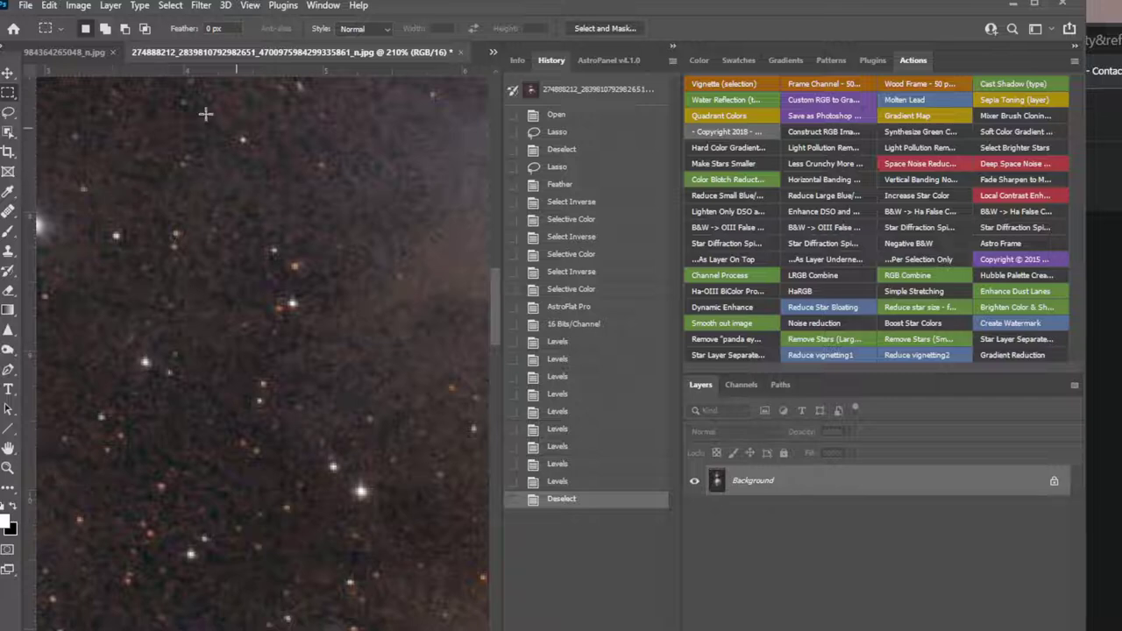
scroll(188, 231, down, 6)
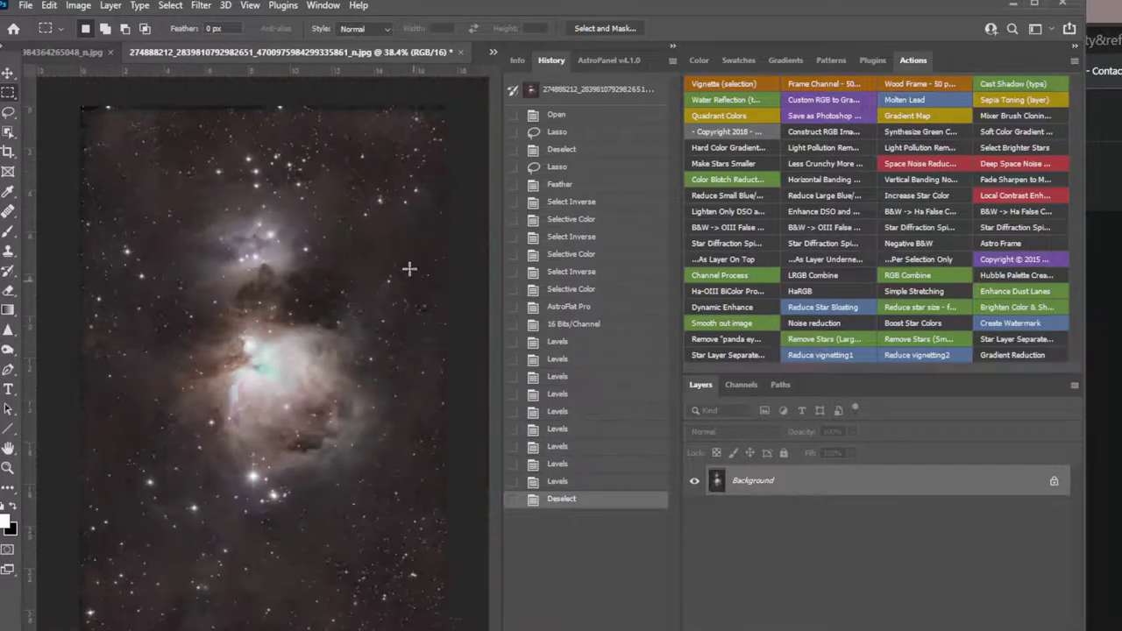
scroll(369, 264, up, 2)
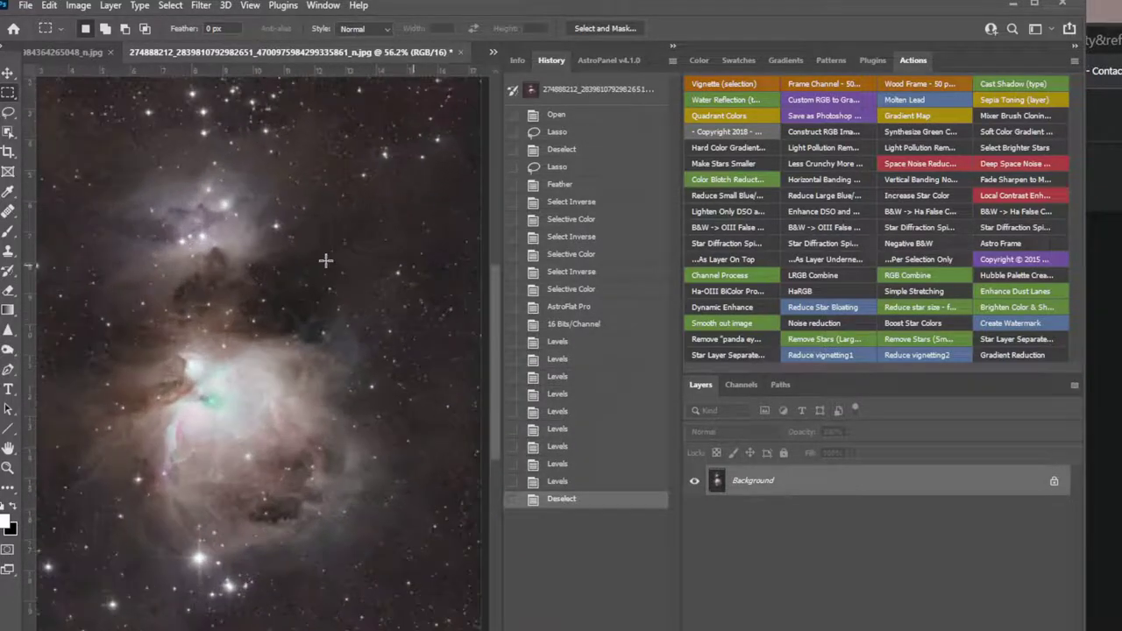
click(282, 7)
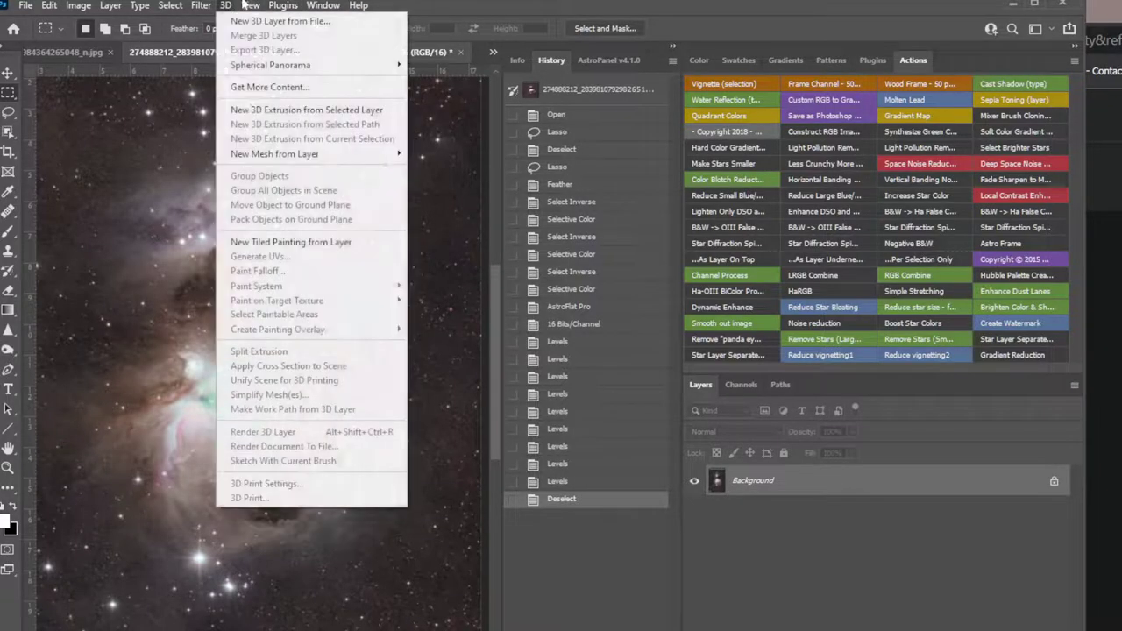
mouse_move(208, 7)
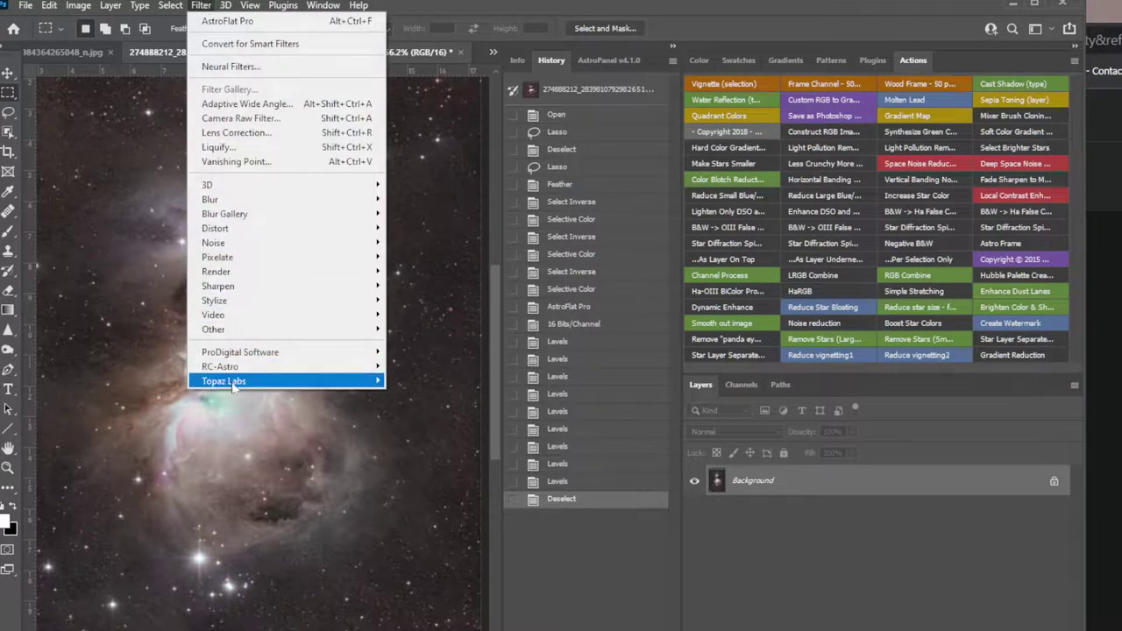
mouse_move(237, 381)
click(435, 380)
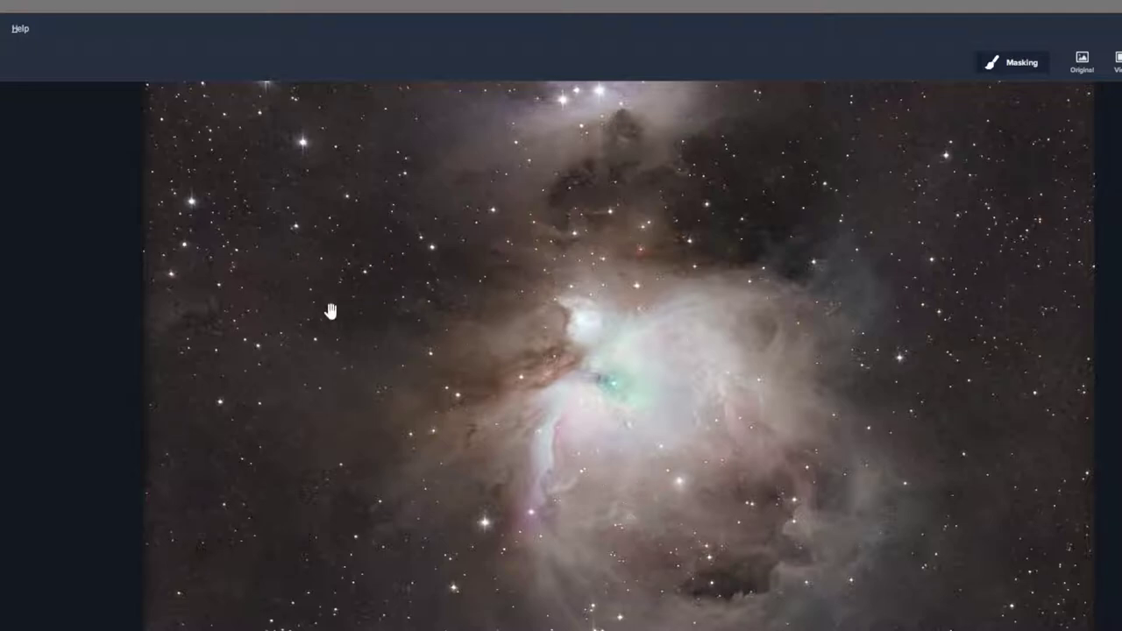
Step: Review the denoised preview around the nebula core and apply Topaz DeNoise AI to the image
scroll(619, 355, up, 4)
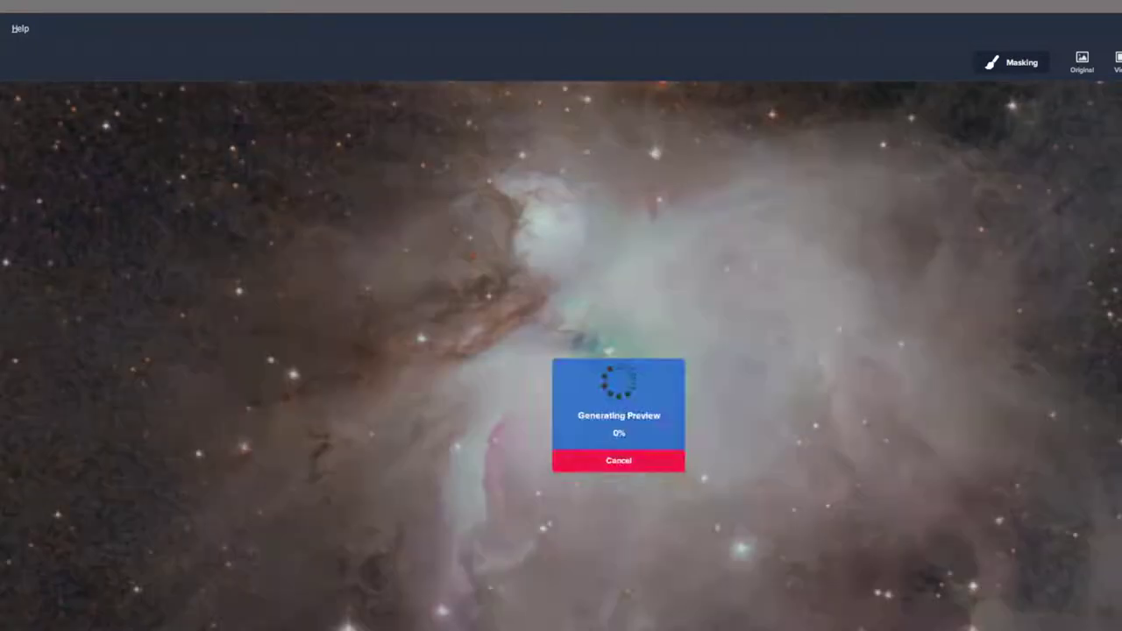
scroll(619, 356, down, 2)
scroll(619, 356, up, 1)
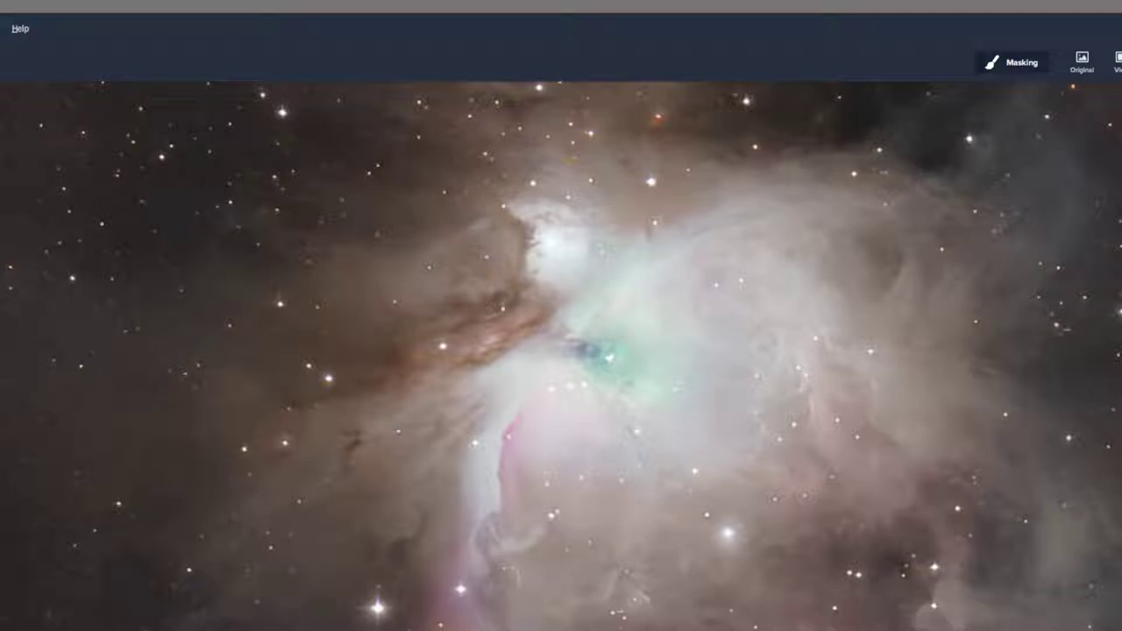
scroll(618, 415, down, 2)
scroll(618, 415, up, 1)
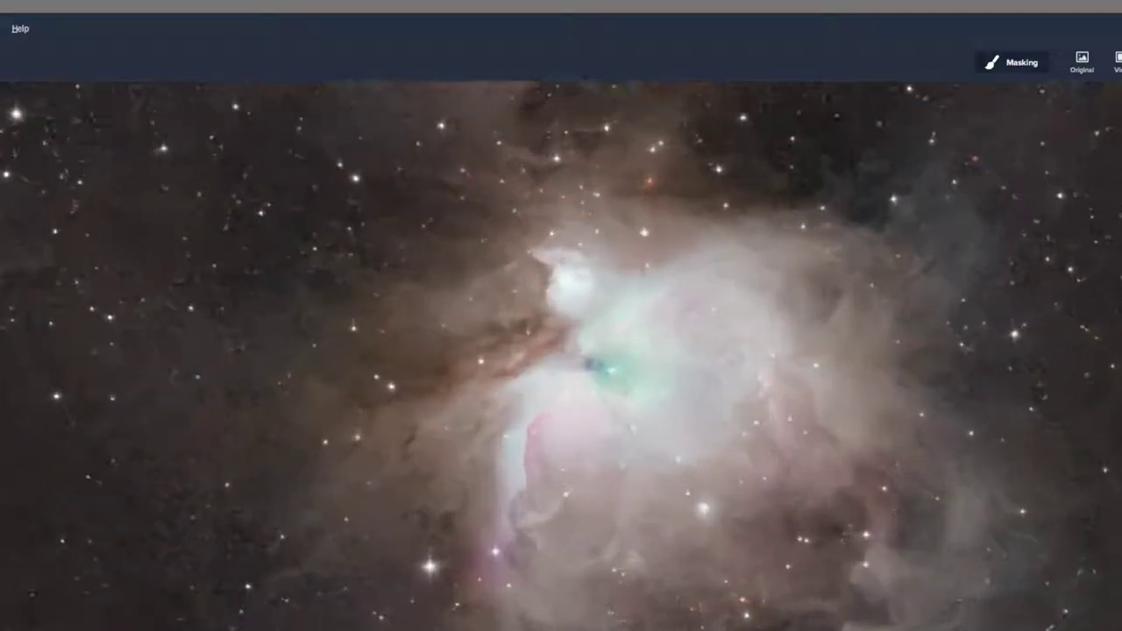
scroll(618, 414, down, 1)
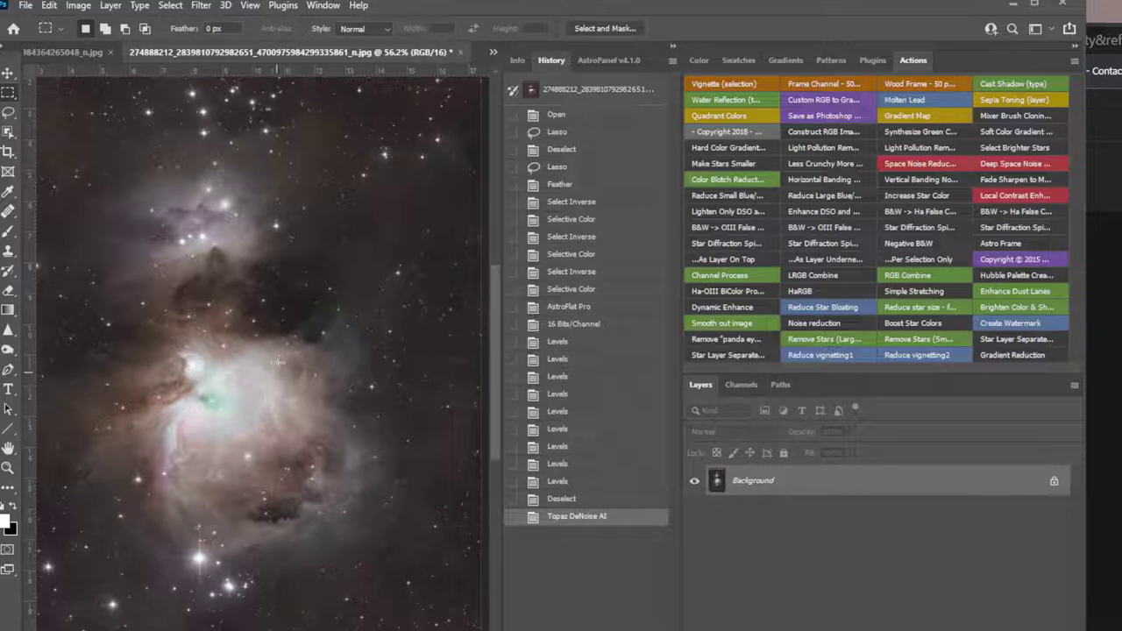
Step: Examine the denoised background, the nebula and the image's left edge for remaining noise and color cast
scroll(96, 331, up, 4)
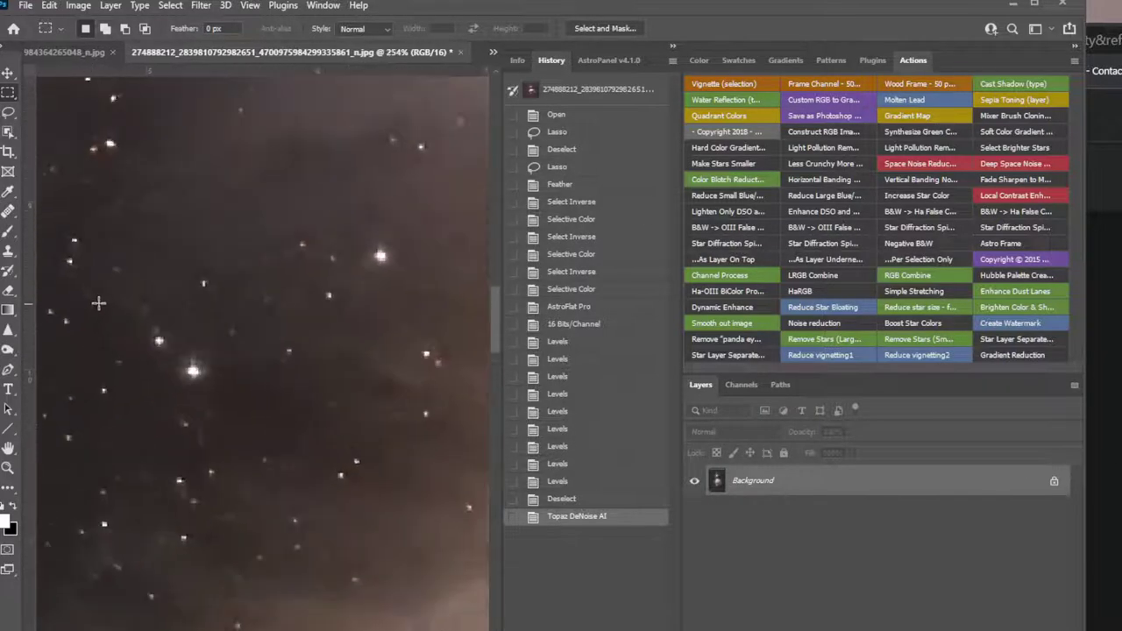
scroll(180, 288, up, 1)
scroll(275, 283, down, 3)
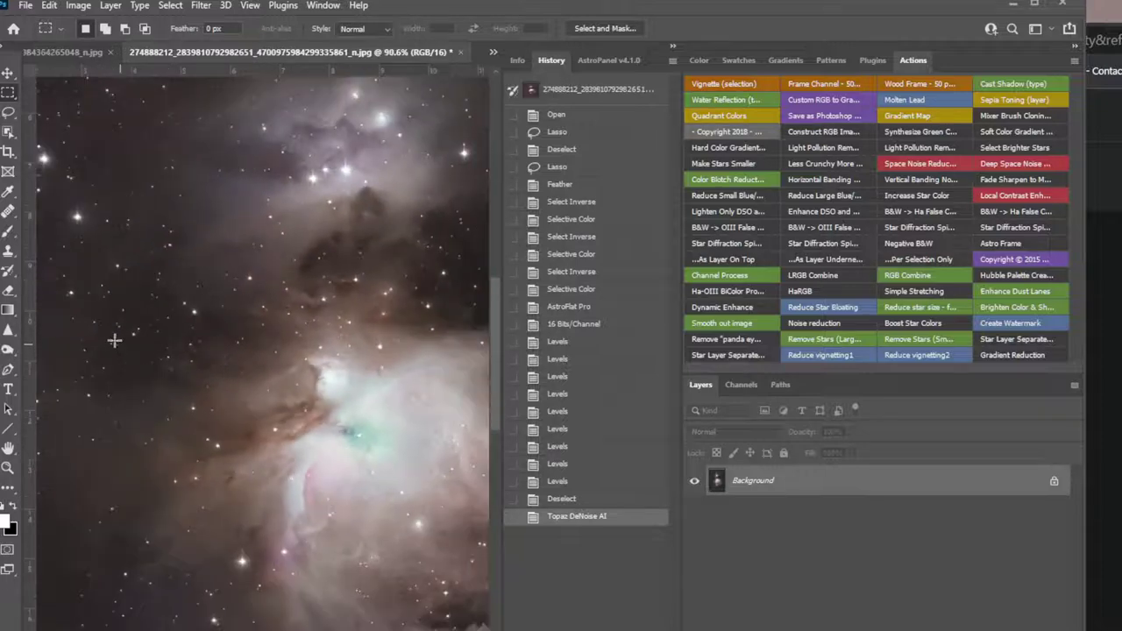
scroll(180, 296, up, 2)
scroll(383, 289, down, 2)
scroll(383, 290, down, 4)
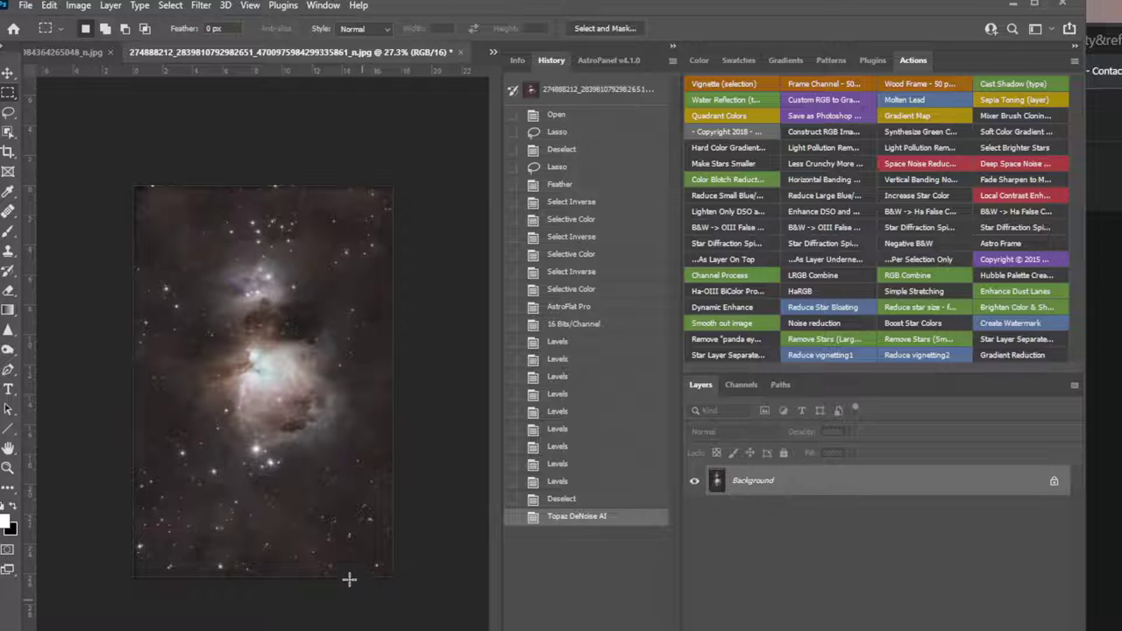
scroll(391, 576, up, 1)
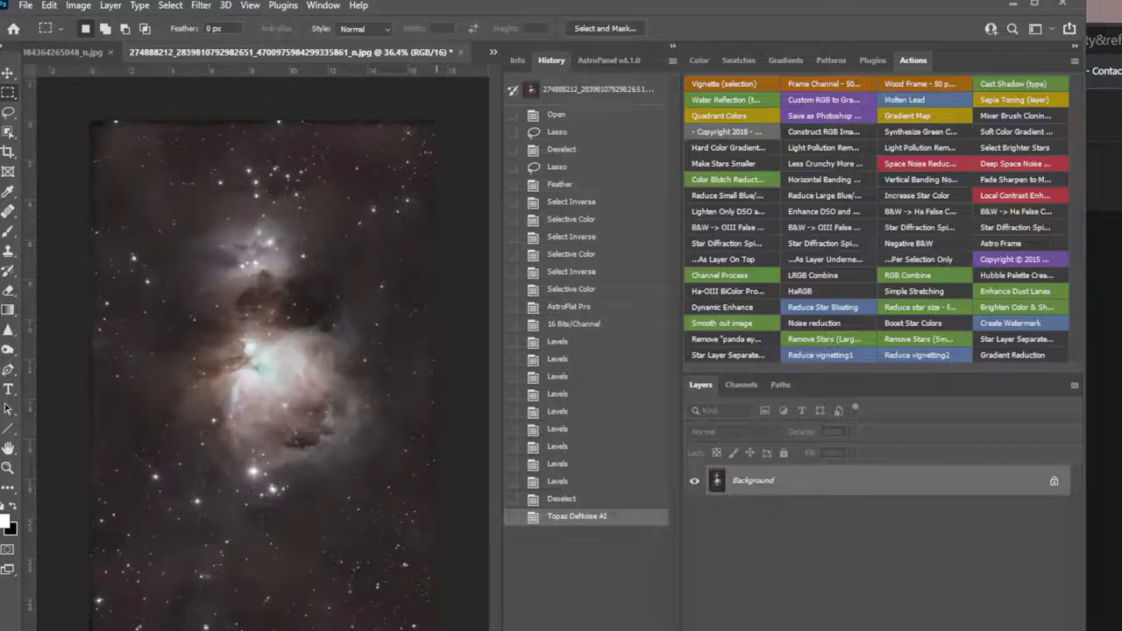
scroll(66, 145, up, 1)
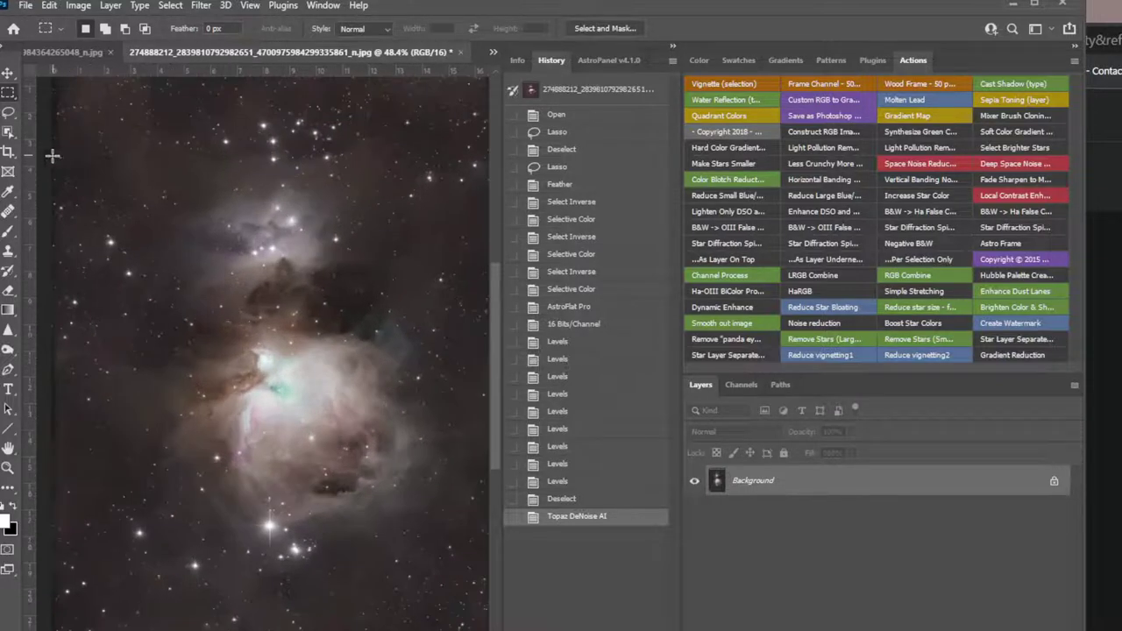
scroll(443, 343, up, 1)
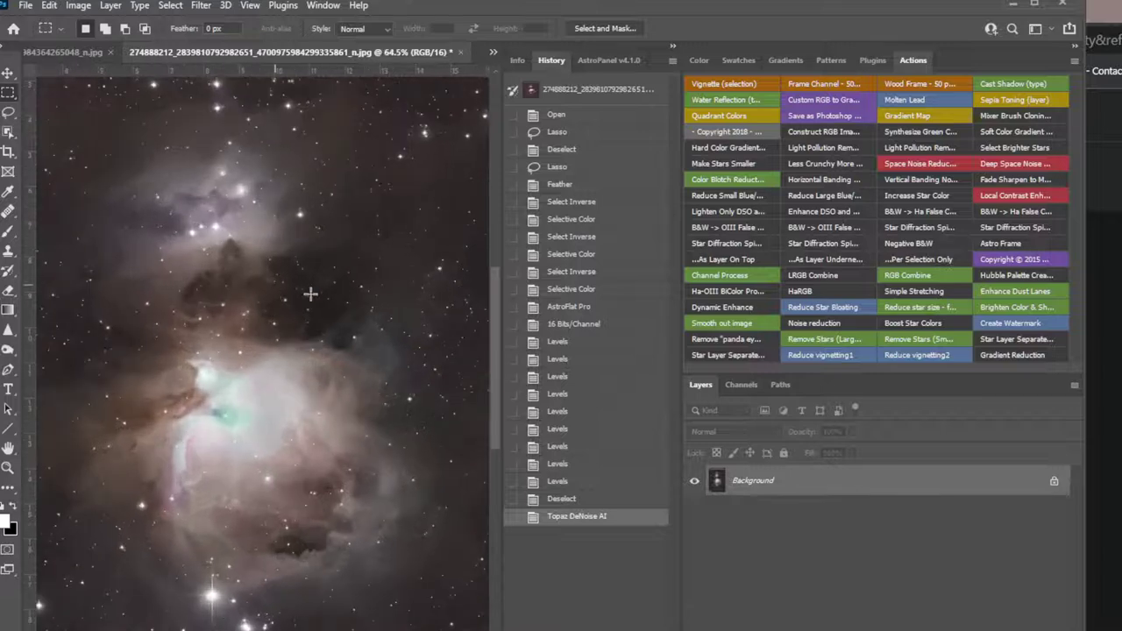
scroll(263, 350, left, 3)
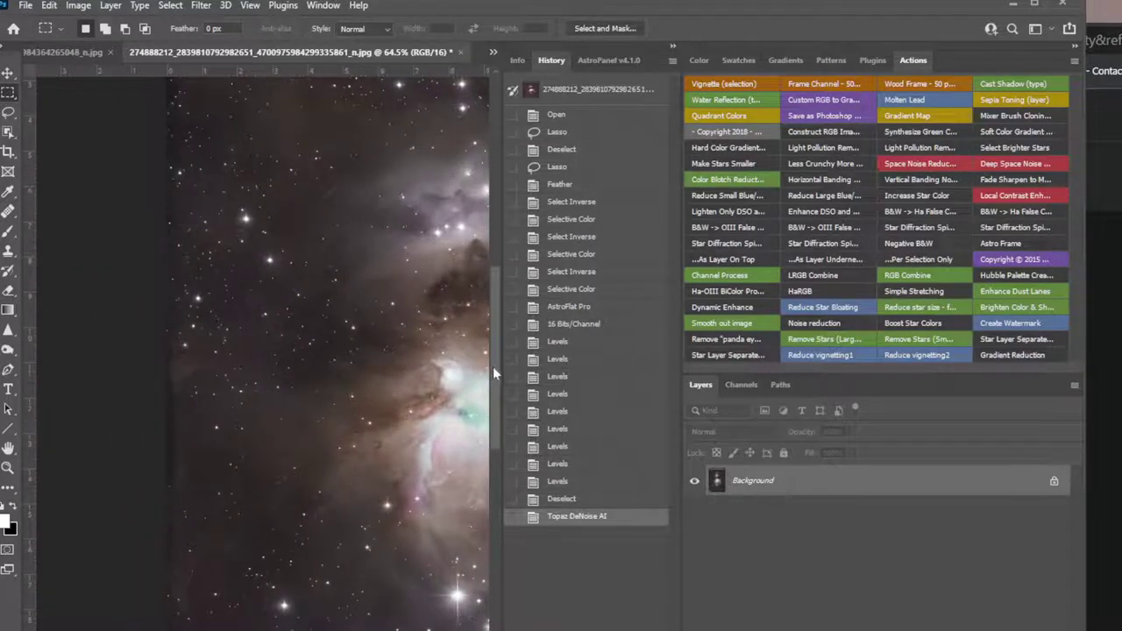
drag(493, 366, 503, 302)
scroll(173, 322, up, 1)
scroll(172, 322, up, 2)
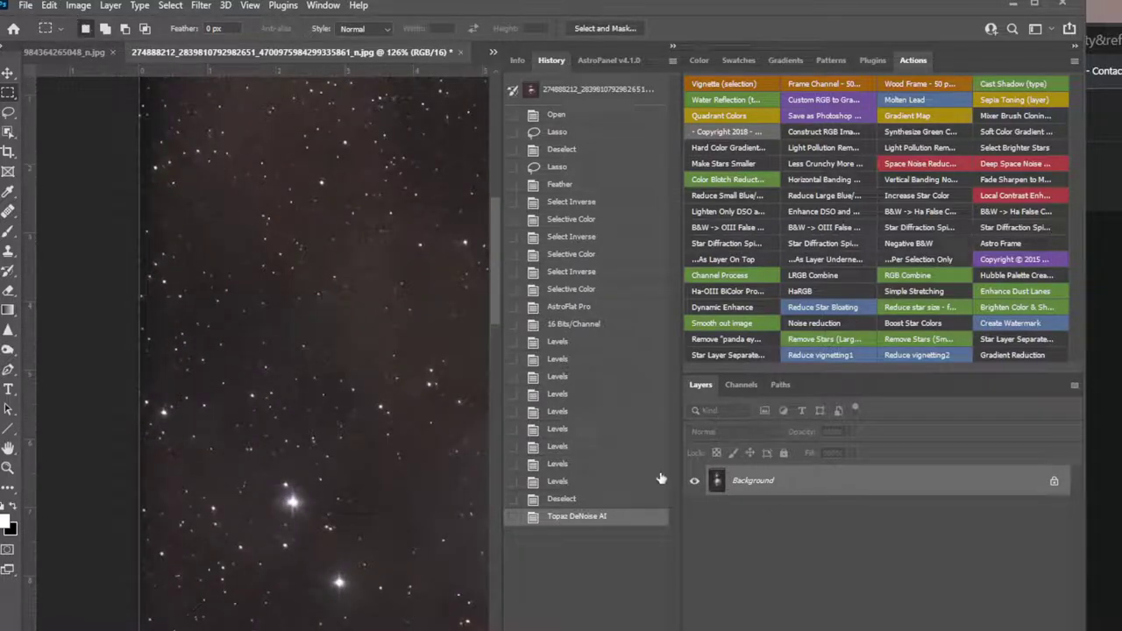
Step: Start a Selective Color adjustment on the whole image and slightly raise the cyan amount in the Reds
click(78, 5)
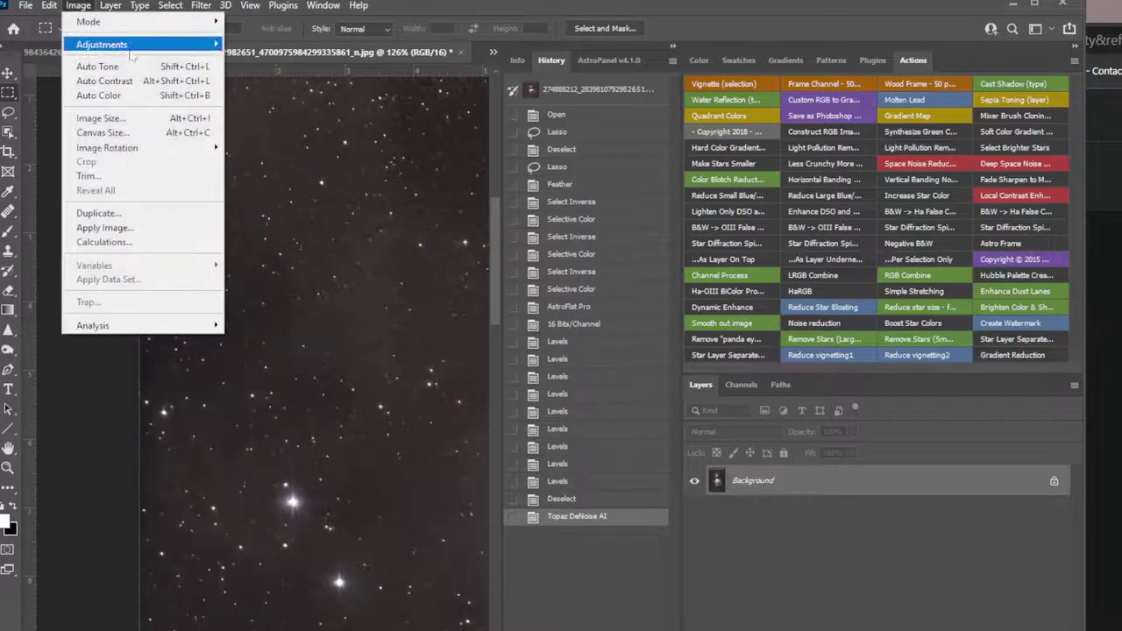
mouse_move(136, 44)
click(326, 276)
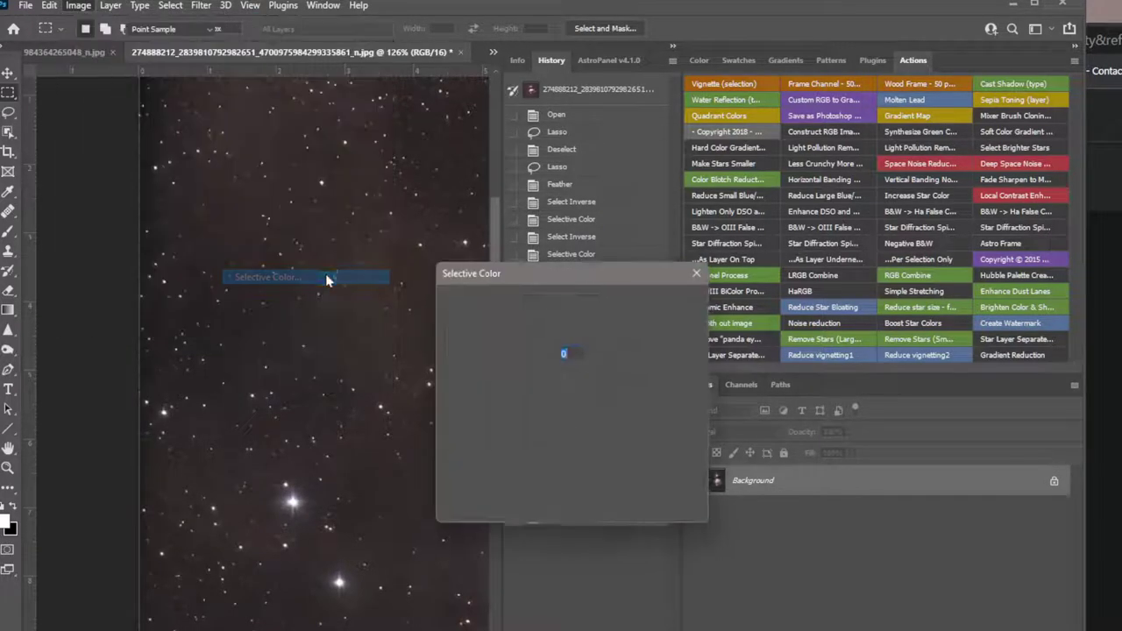
click(563, 328)
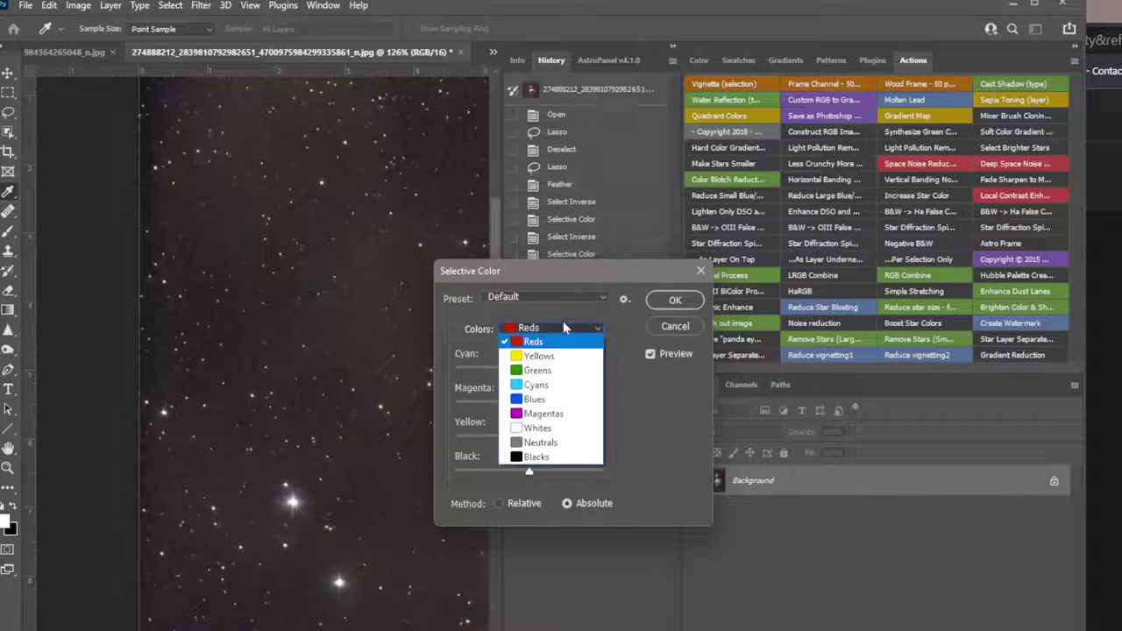
click(533, 341)
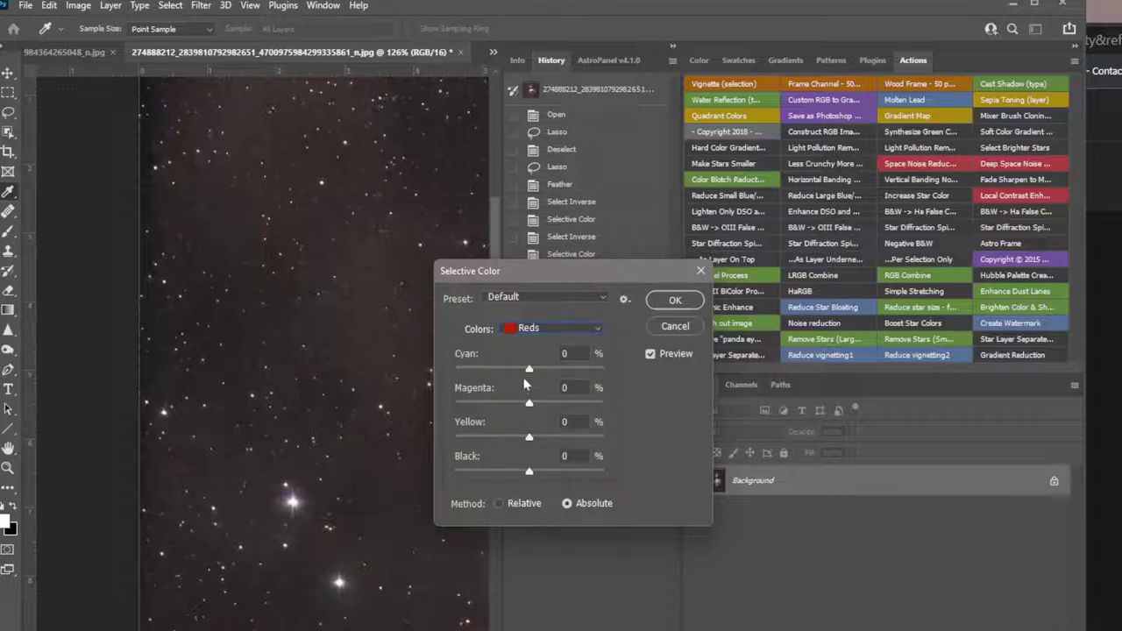
drag(530, 373, 536, 372)
Step: In the same Selective Color adjustment, set the Blacks to -4% magenta and +1% cyan
click(564, 328)
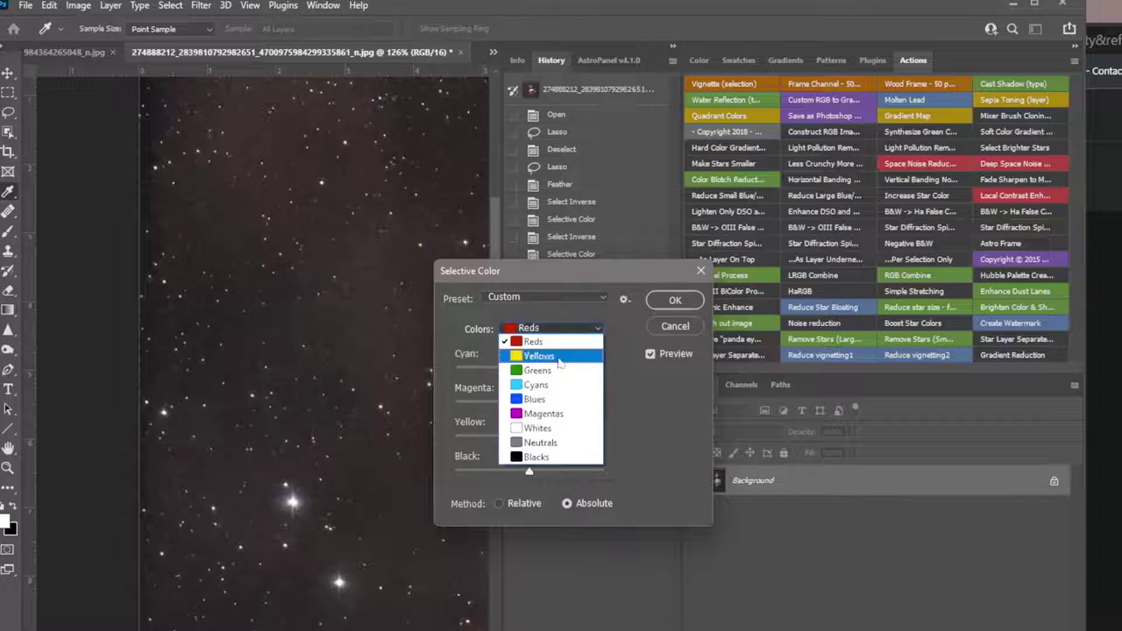
click(544, 457)
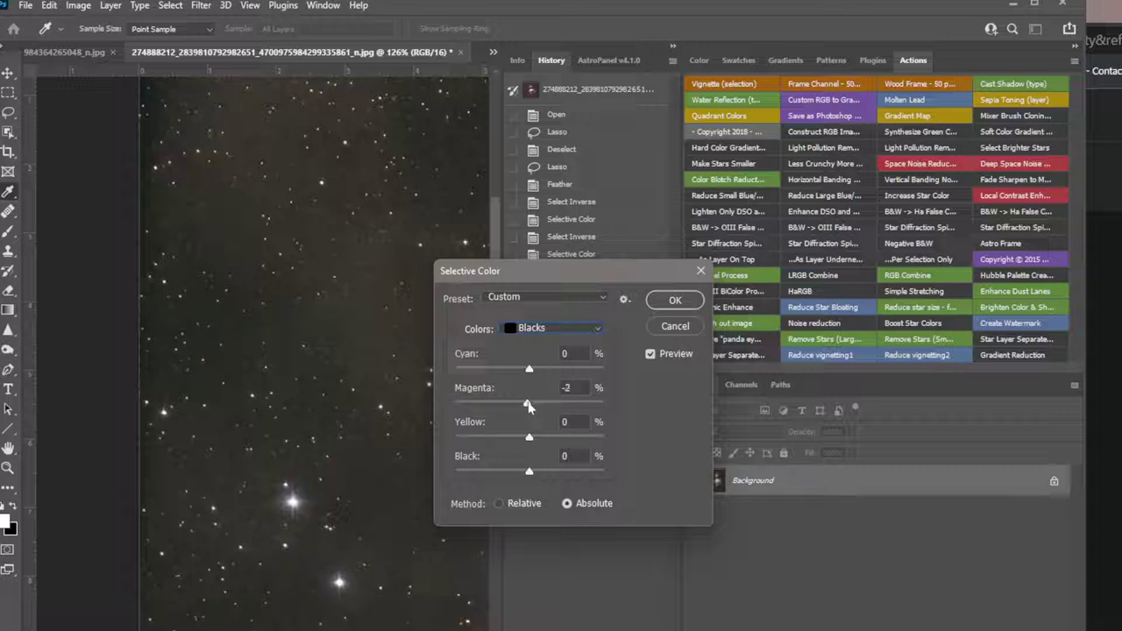
drag(529, 407, 527, 406)
drag(529, 369, 530, 375)
click(530, 371)
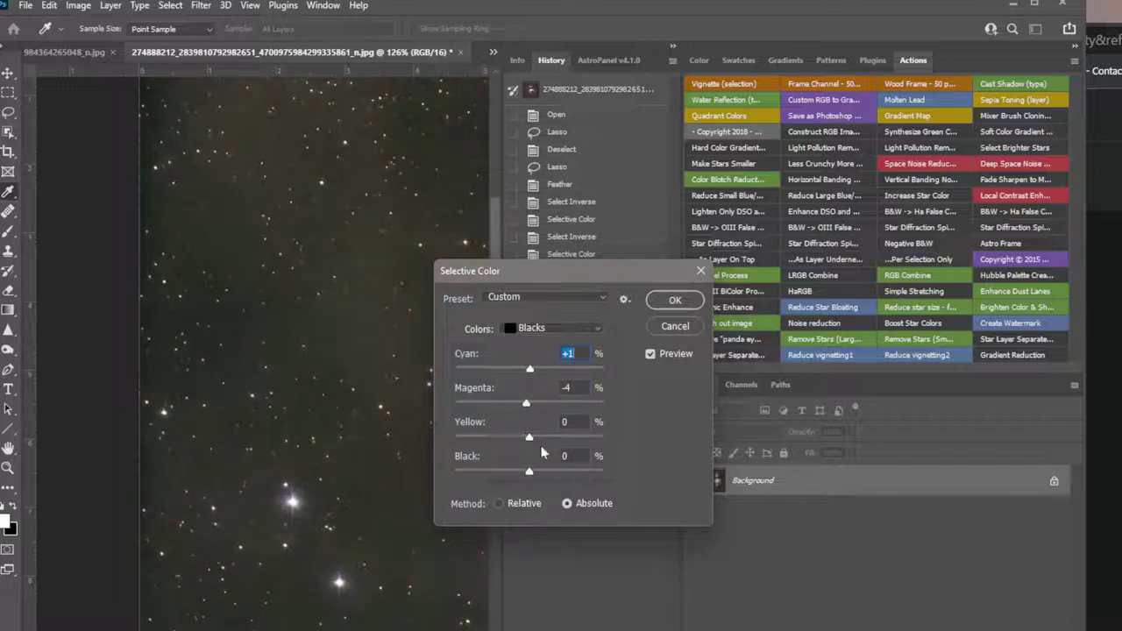
Step: Slightly lower the black amount of the Neutrals in the Selective Color adjustment
click(597, 327)
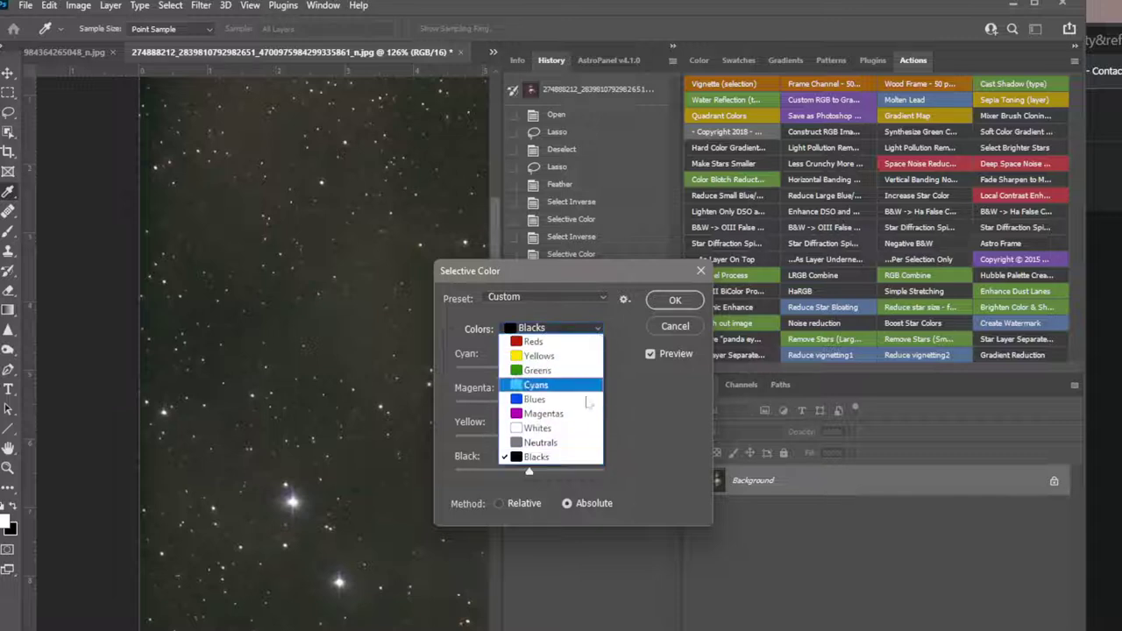
click(572, 444)
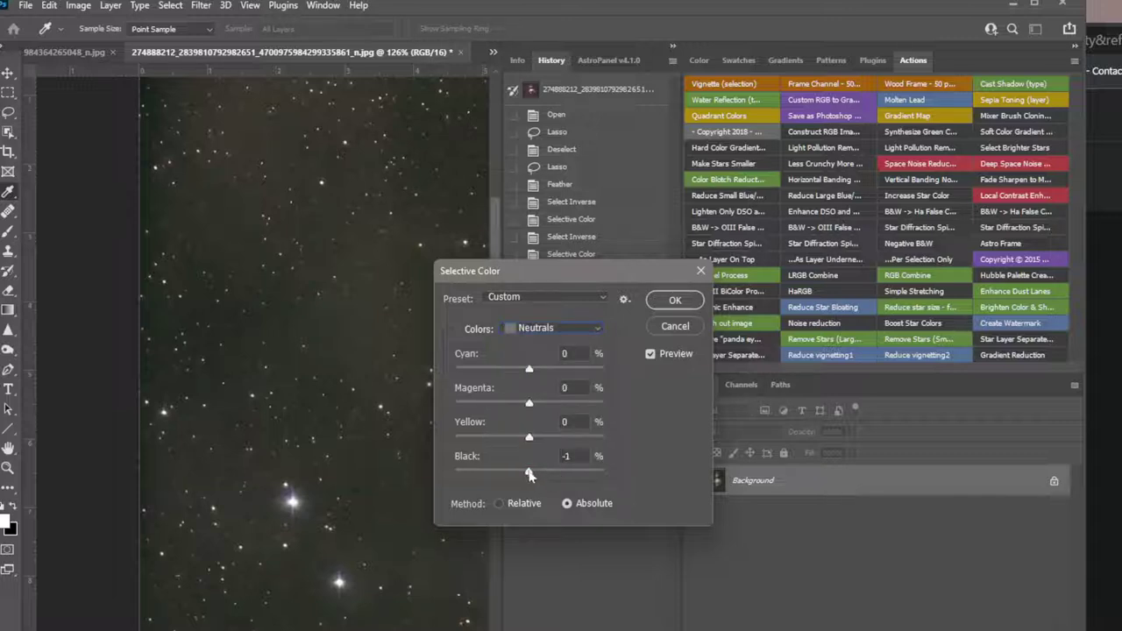
click(528, 474)
click(605, 296)
click(608, 291)
Step: Set the black amount of the Blacks to +2% and apply the Selective Color adjustment
click(595, 331)
click(561, 467)
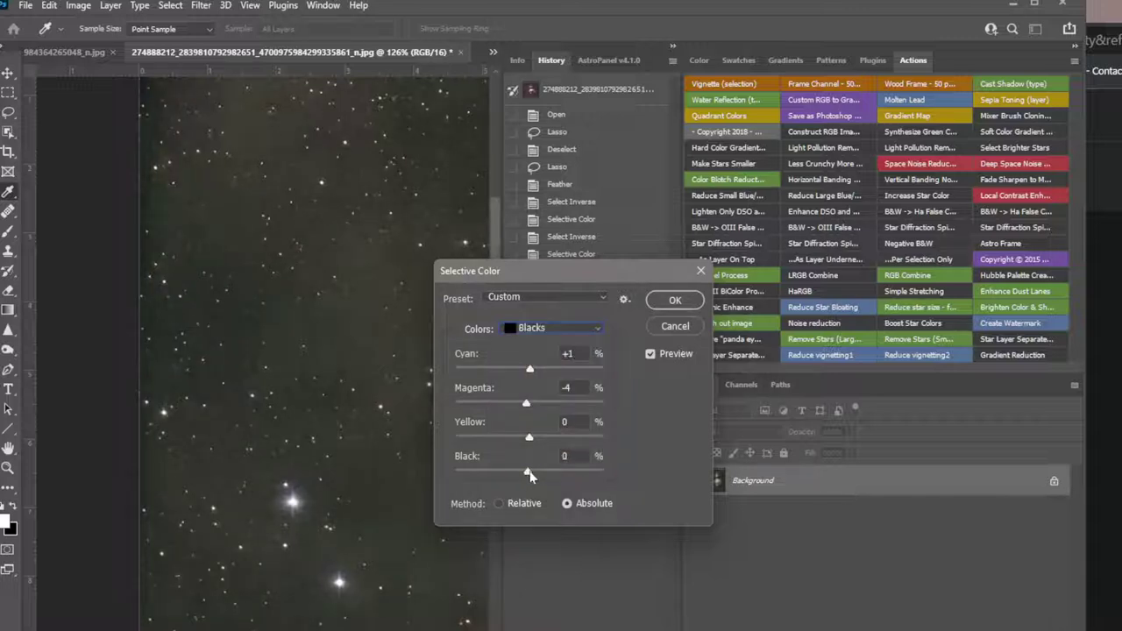
click(532, 474)
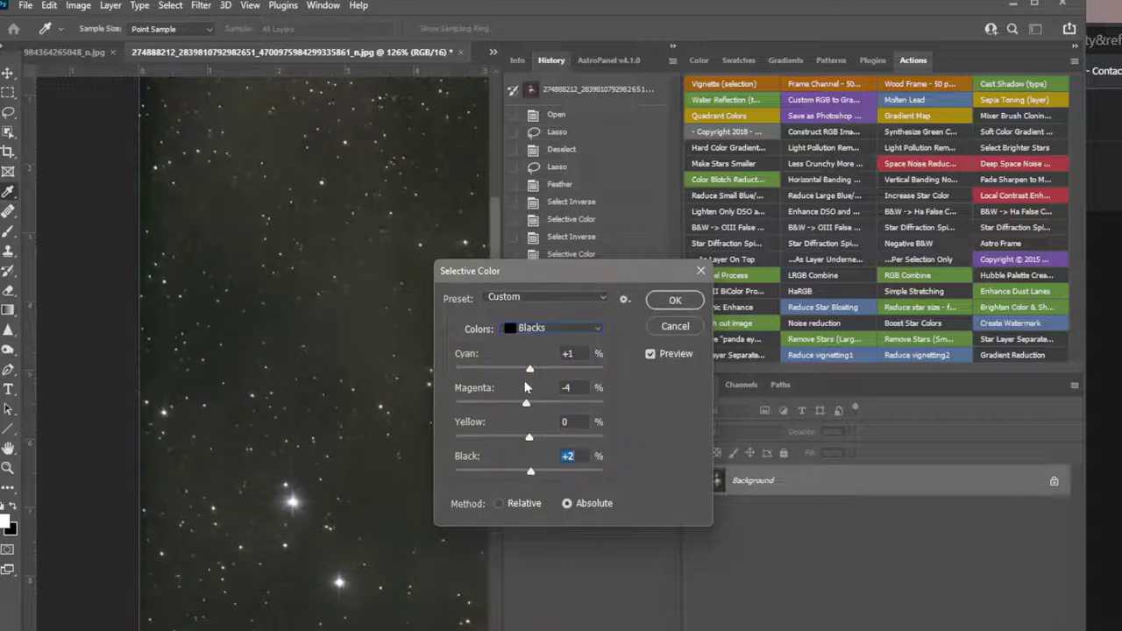
click(675, 301)
key(m)
Step: Check the nebula's color, switch to the Sponge tool and set its mode to Saturate
scroll(401, 389, down, 3)
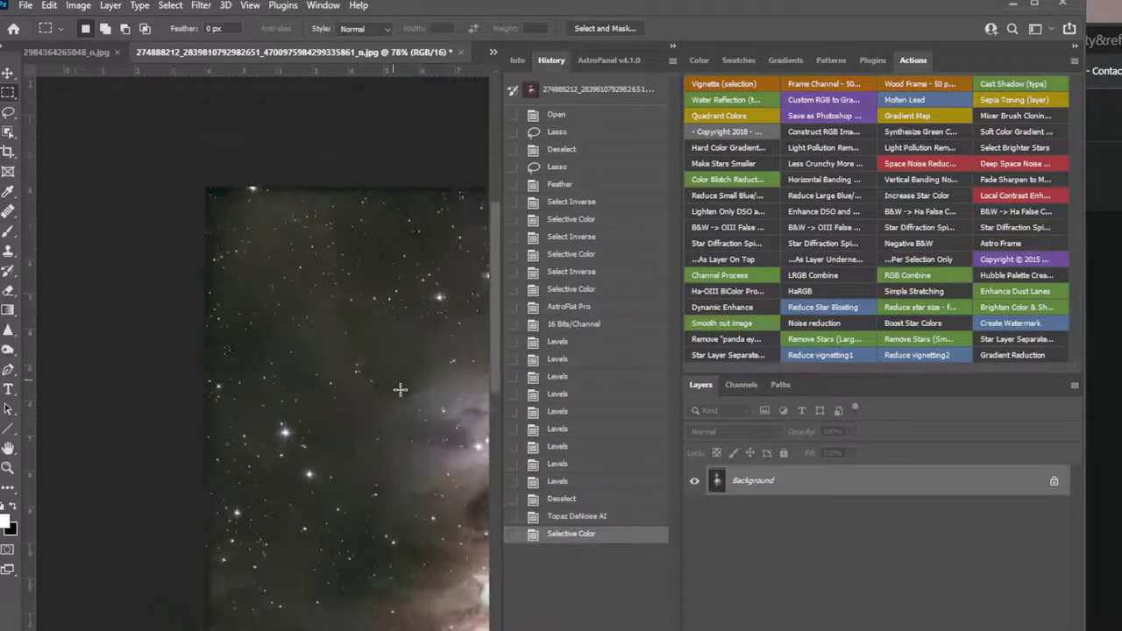
scroll(153, 431, up, 3)
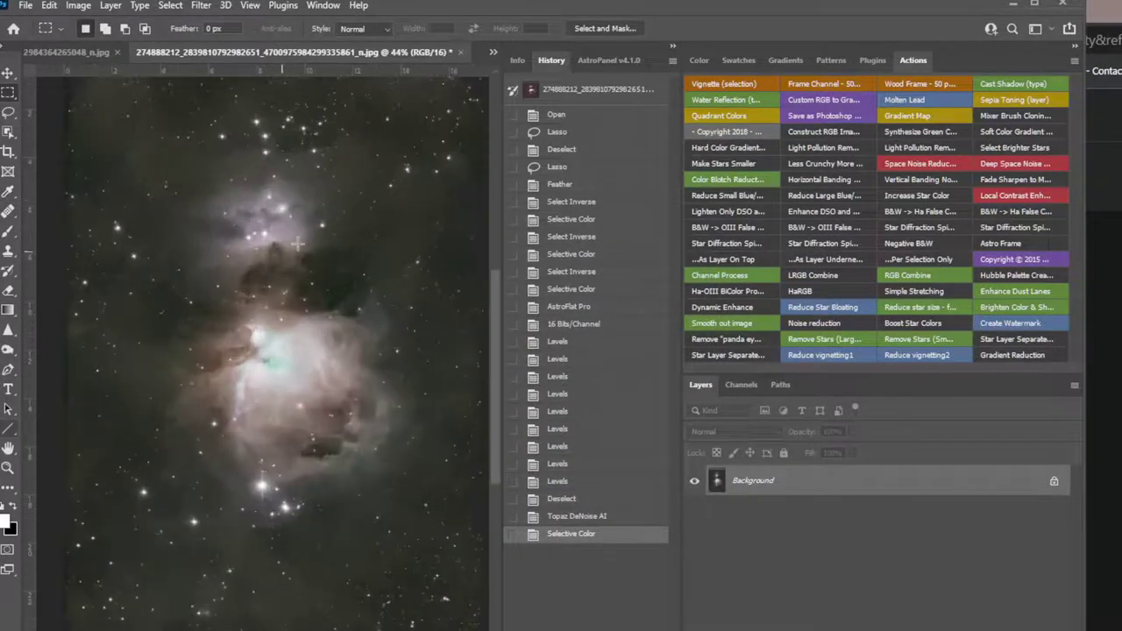
scroll(284, 153, up, 1)
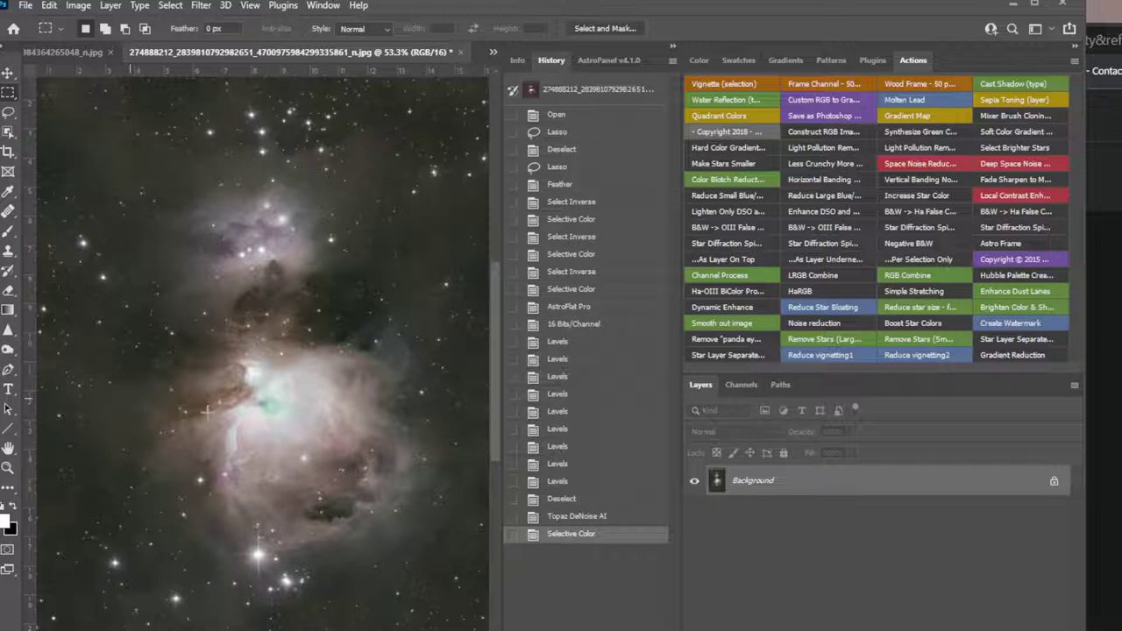
scroll(303, 342, up, 2)
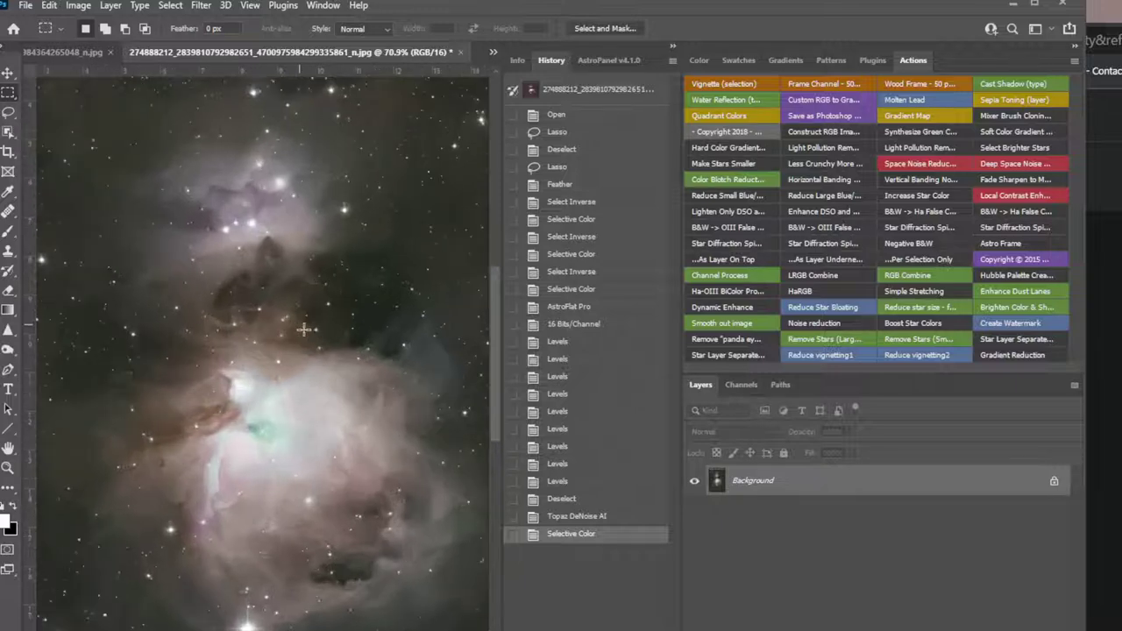
scroll(270, 368, down, 3)
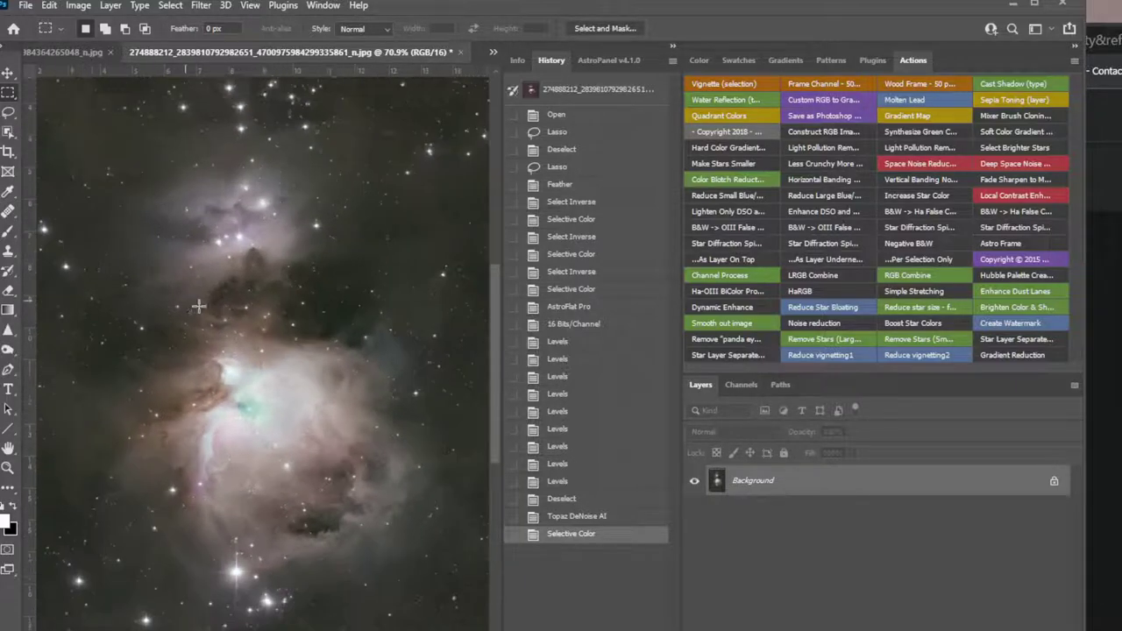
key(l)
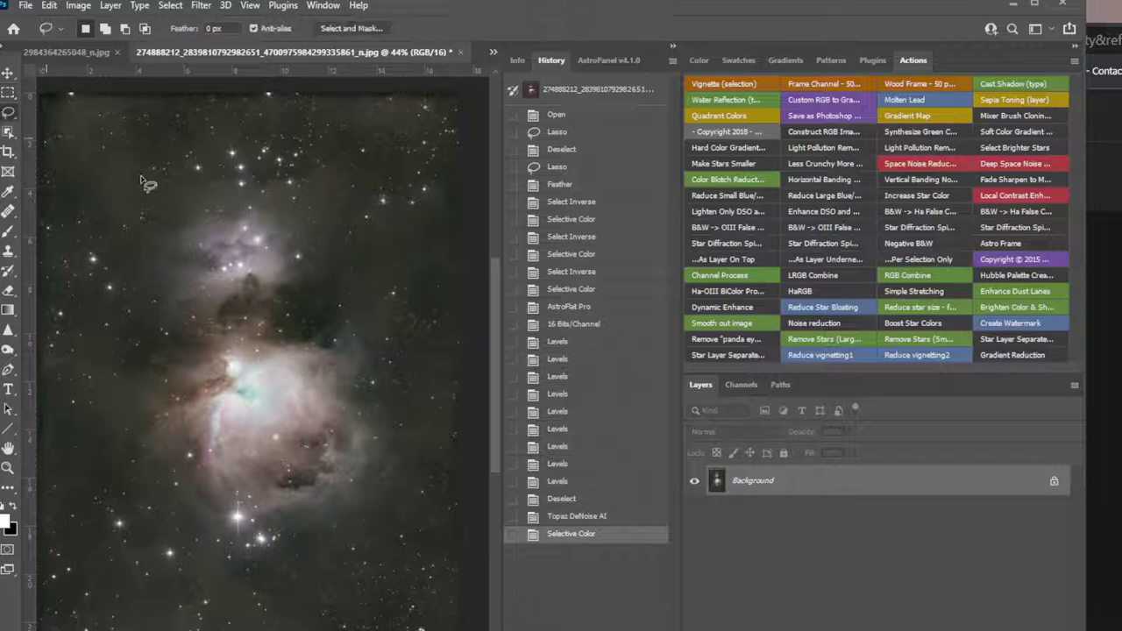
click(8, 349)
click(73, 378)
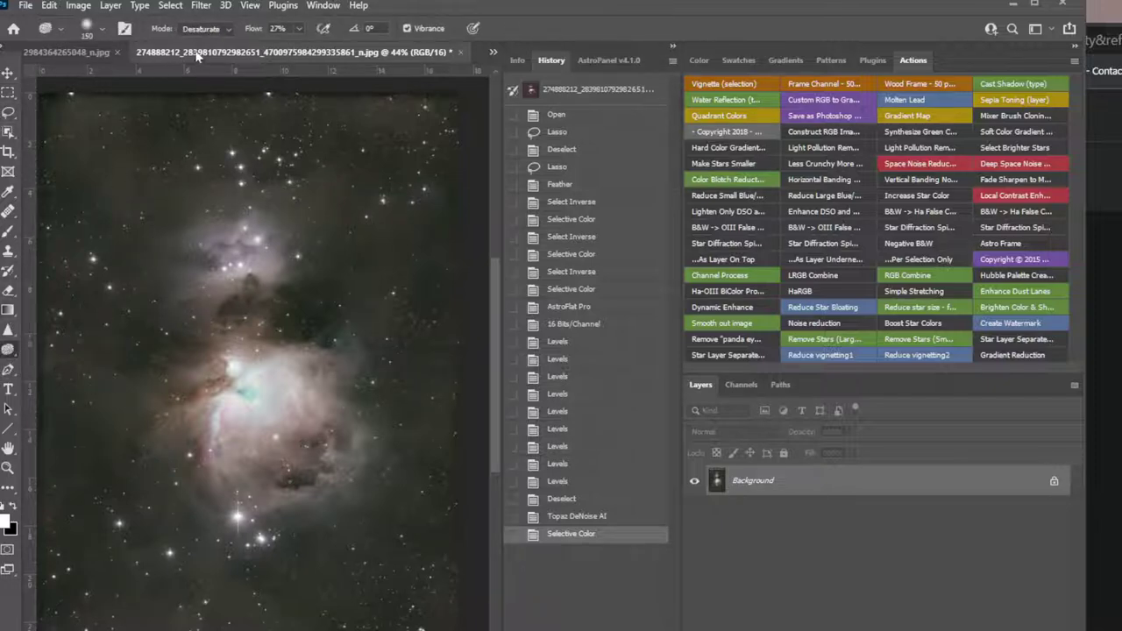
click(222, 32)
click(211, 54)
Step: Saturate the main body of the nebula below and beside its bright core with the 150-pixel Sponge at 27% flow
click(316, 428)
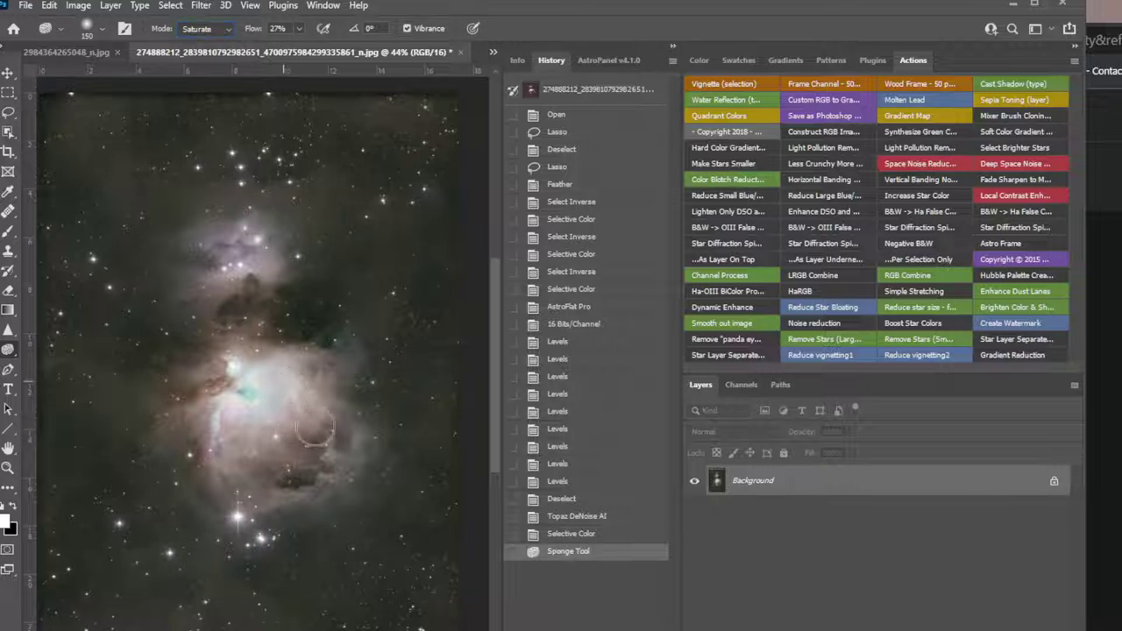
click(308, 377)
click(291, 434)
click(237, 442)
click(269, 454)
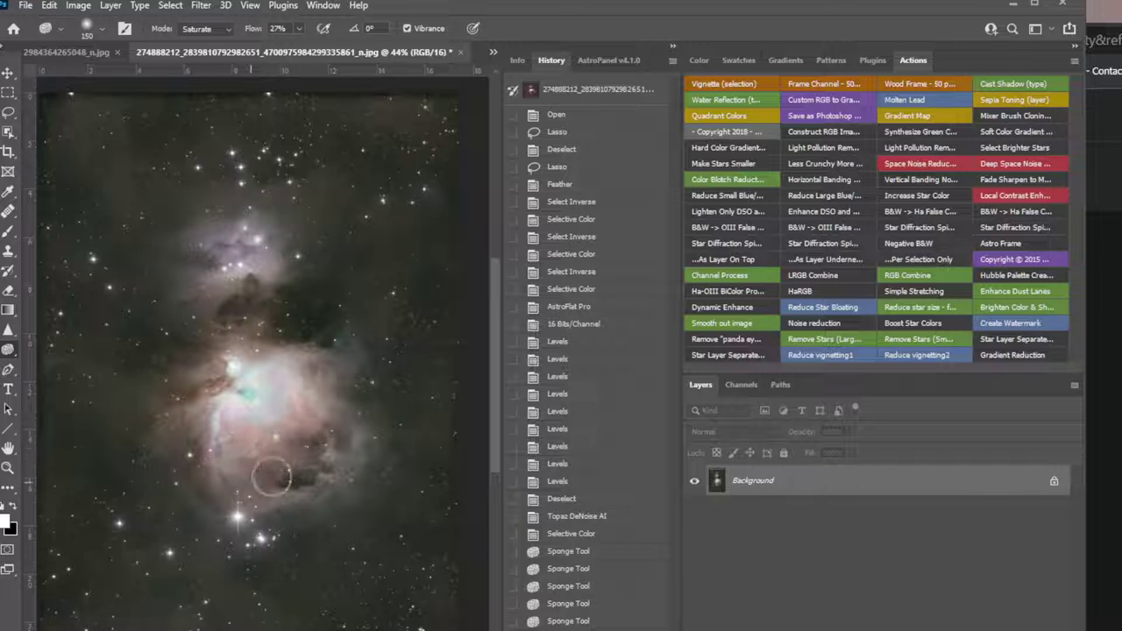
click(275, 478)
click(358, 407)
click(312, 367)
click(323, 424)
click(317, 386)
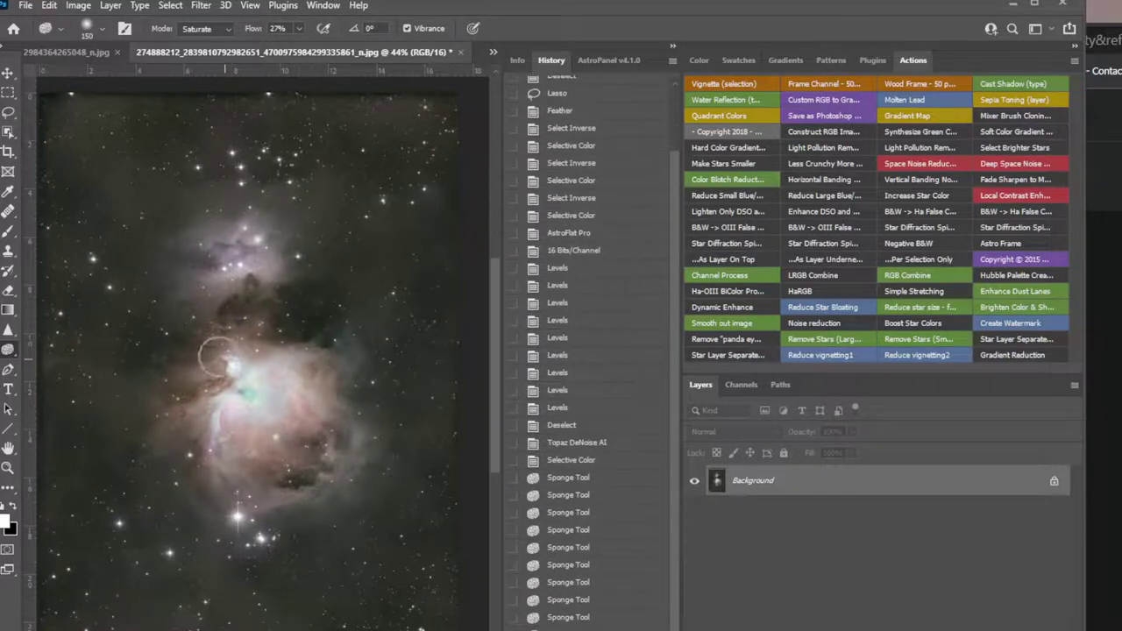
Step: Saturate the main nebula's left edge, the bright stars just below it and its core with the Sponge
click(203, 375)
click(179, 405)
click(196, 478)
click(248, 529)
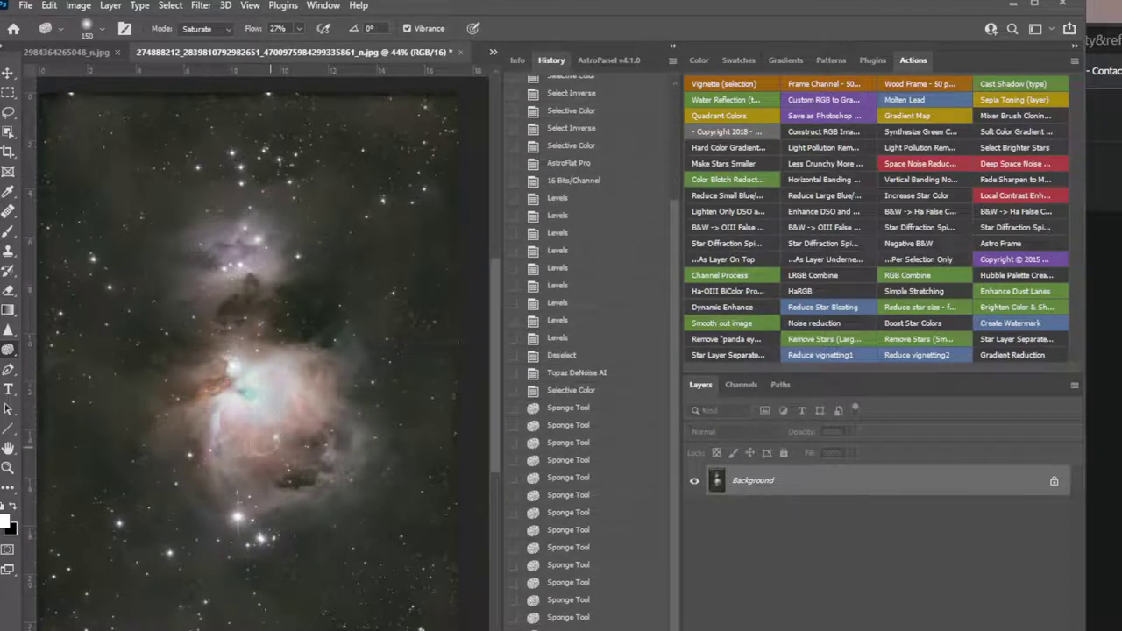
click(258, 460)
click(257, 400)
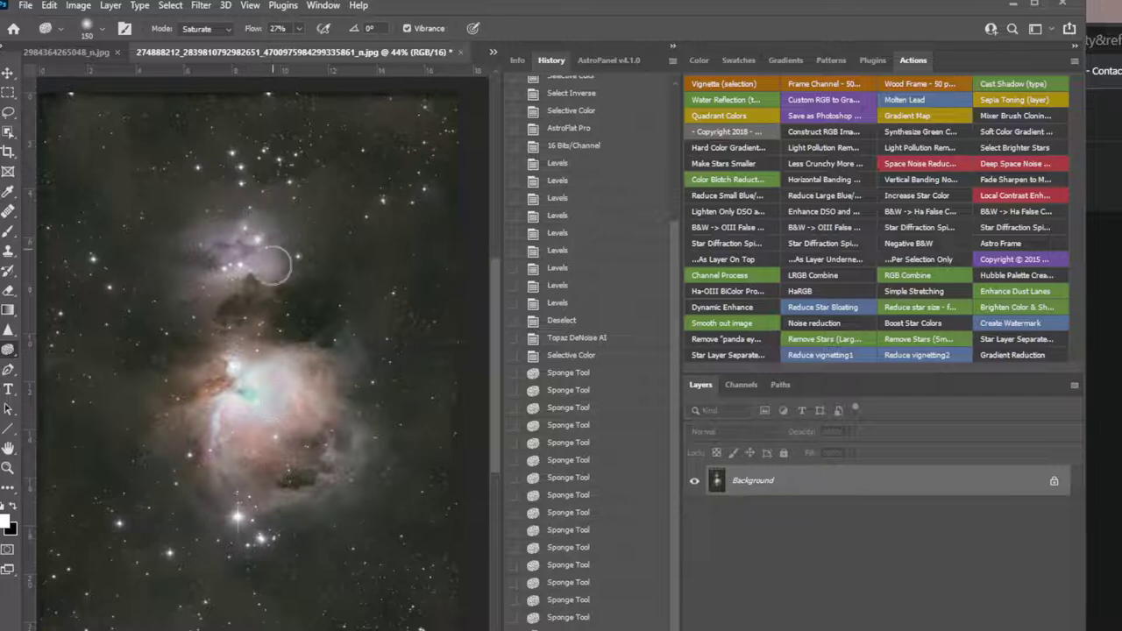
Step: Saturate the smaller purple nebula above the main one and its surroundings with the Sponge
click(211, 242)
click(213, 261)
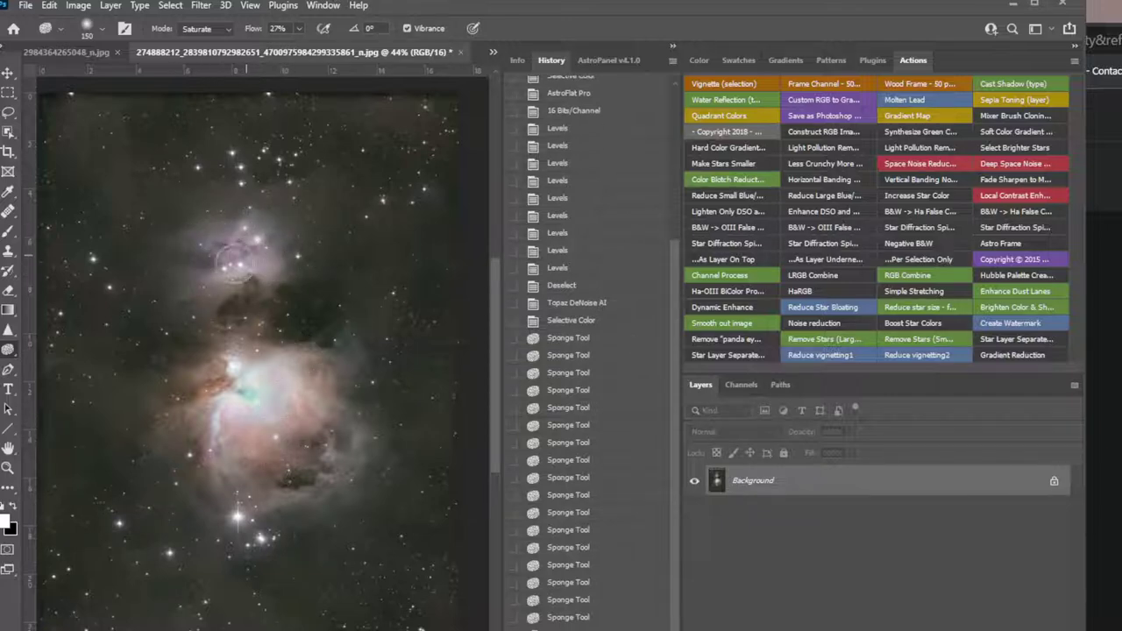
click(211, 287)
click(152, 290)
click(275, 245)
click(259, 264)
click(282, 202)
click(377, 256)
click(167, 250)
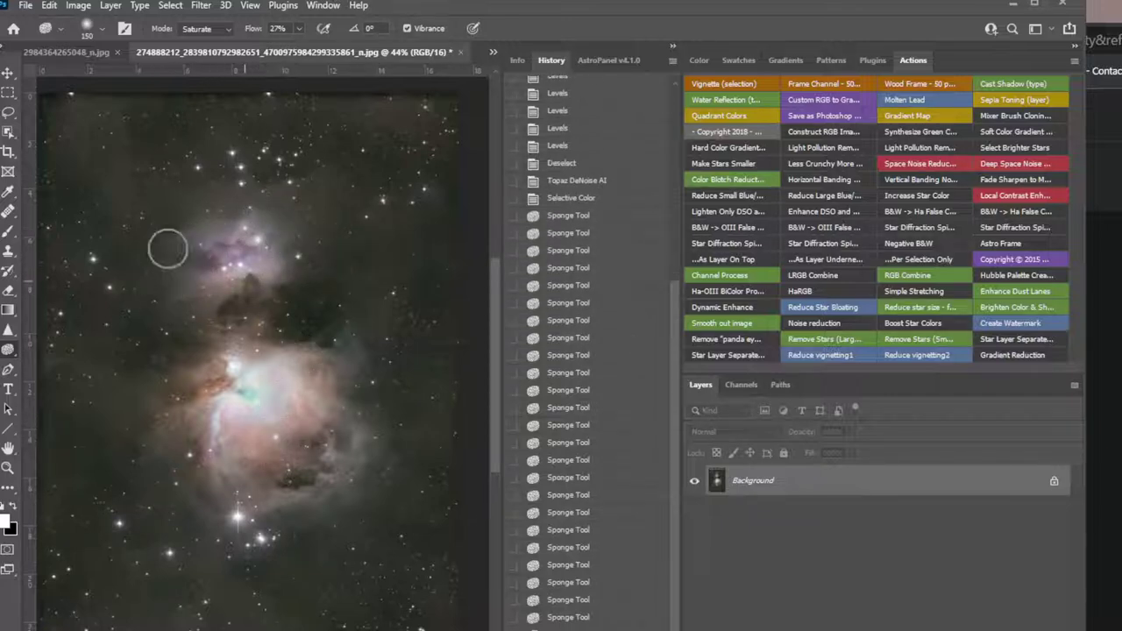
Step: Enlarge the Sponge brush to 250 pixels and saturate the stars below the main nebula and the background to its right
key(bracketright)
key(bracketright)
key(bracketright)
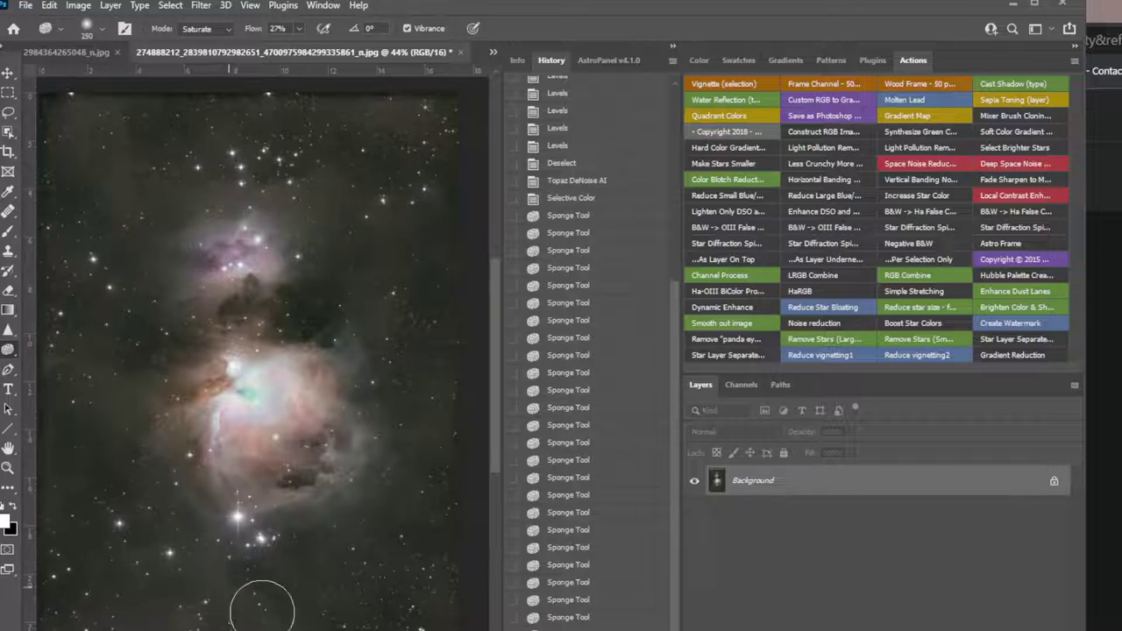
click(235, 601)
click(230, 518)
click(260, 528)
click(280, 536)
click(362, 528)
click(421, 532)
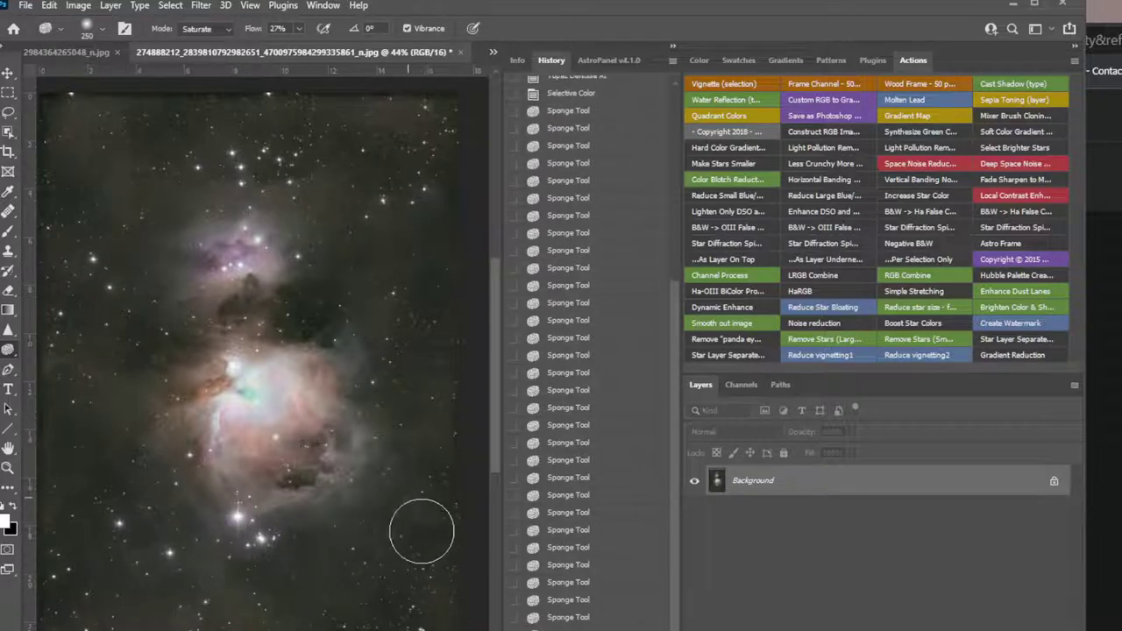
click(423, 466)
click(400, 398)
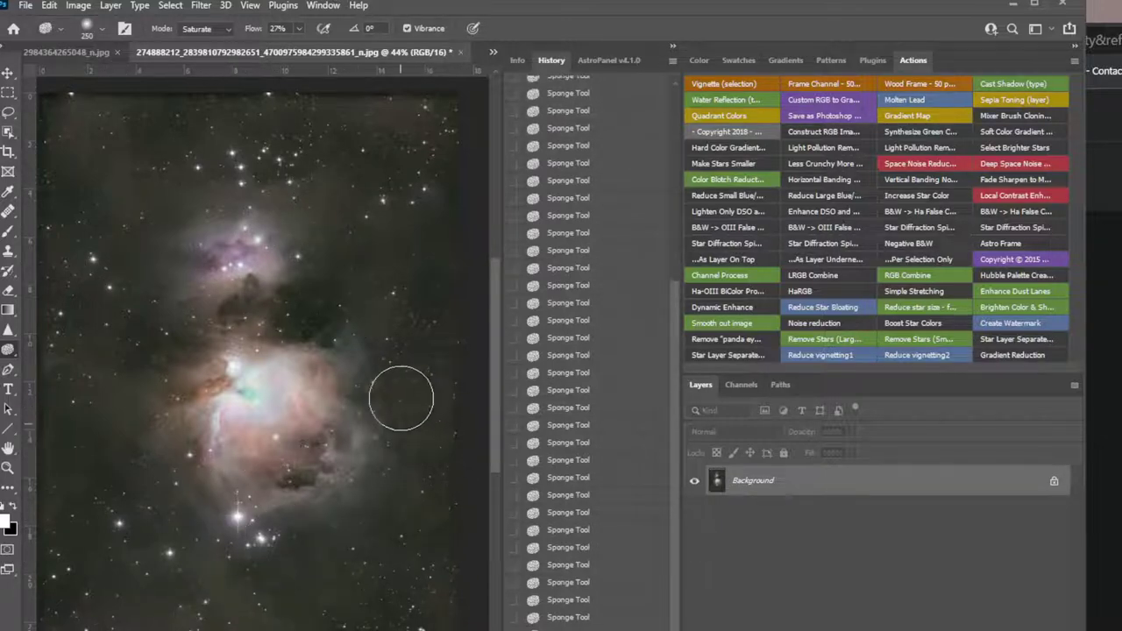
Step: Apply a Hue/Saturation adjustment to the whole image with the master saturation at +14
click(74, 5)
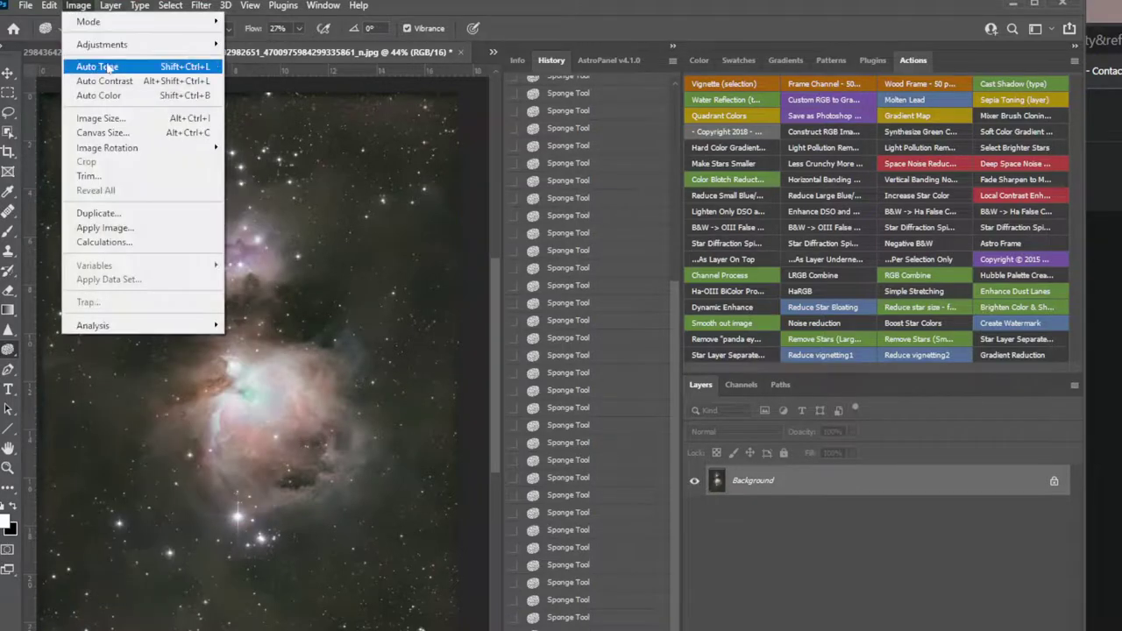
mouse_move(124, 45)
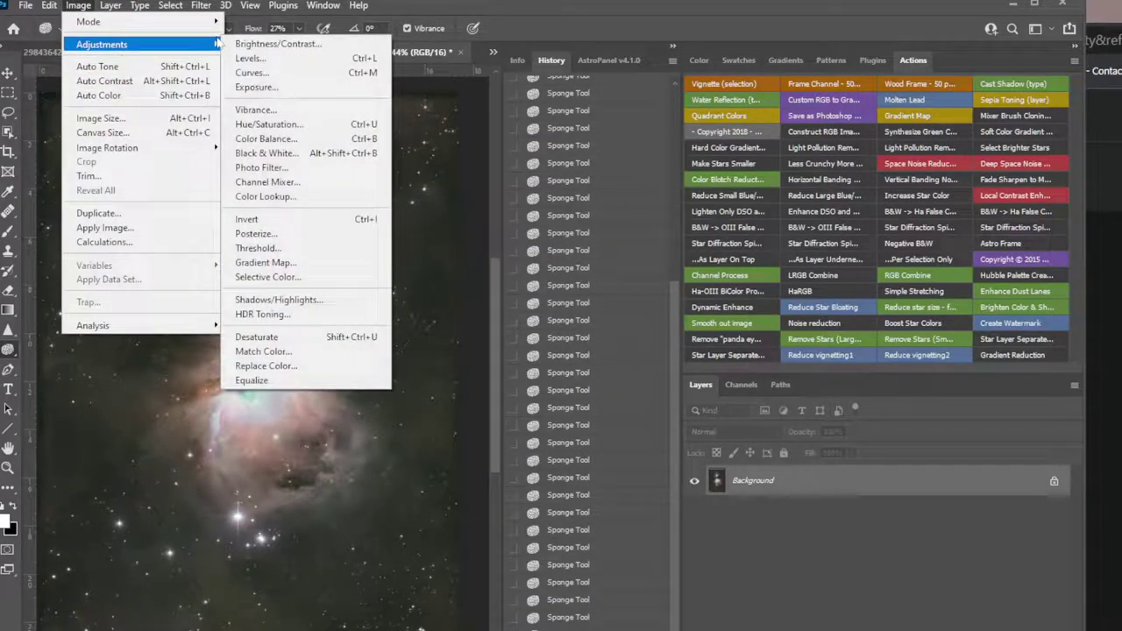
click(291, 126)
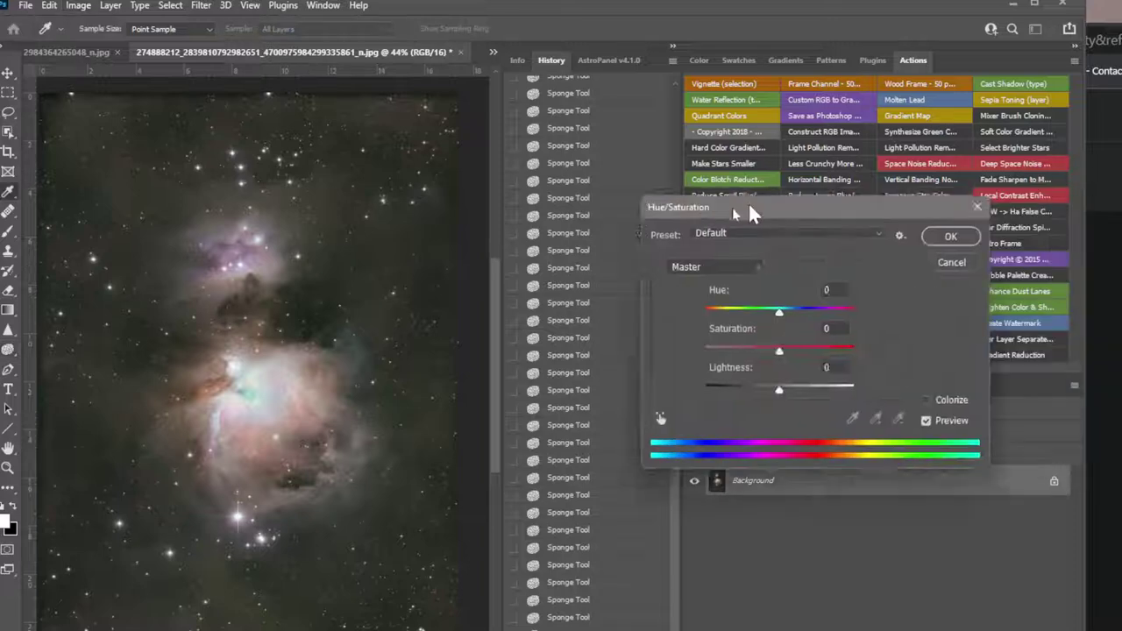
drag(750, 212, 583, 216)
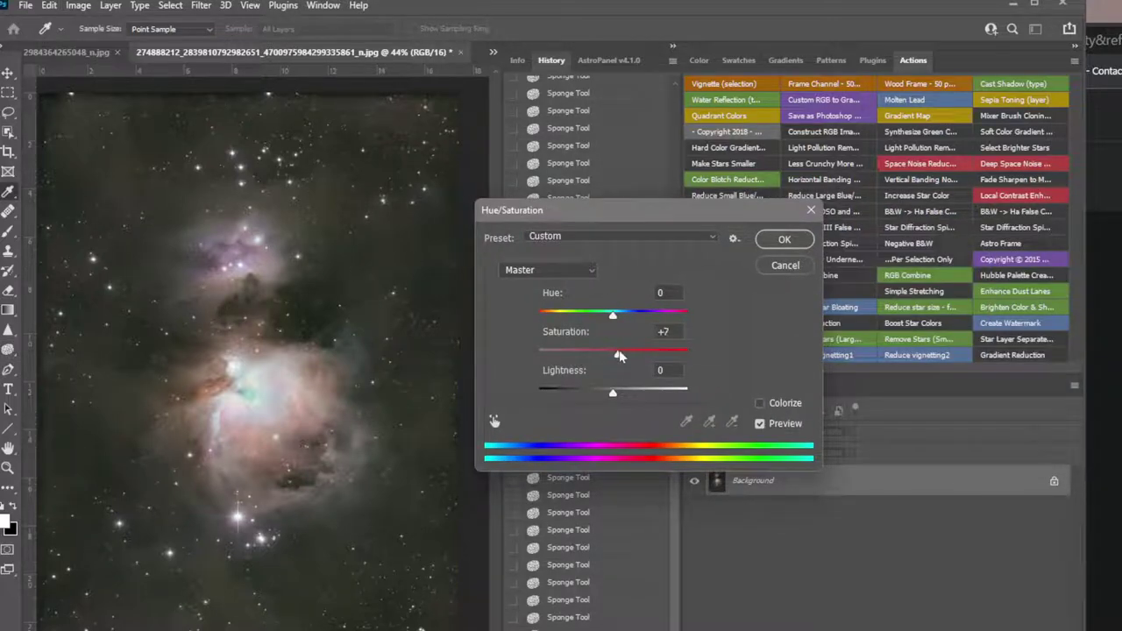
drag(624, 352, 663, 354)
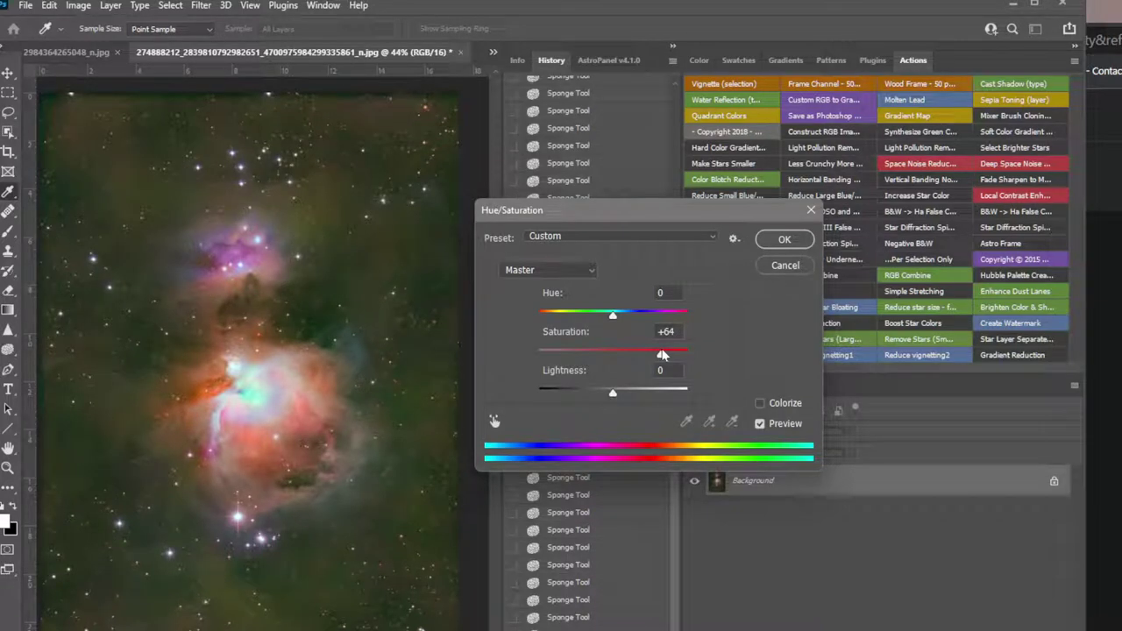
drag(663, 354, 621, 363)
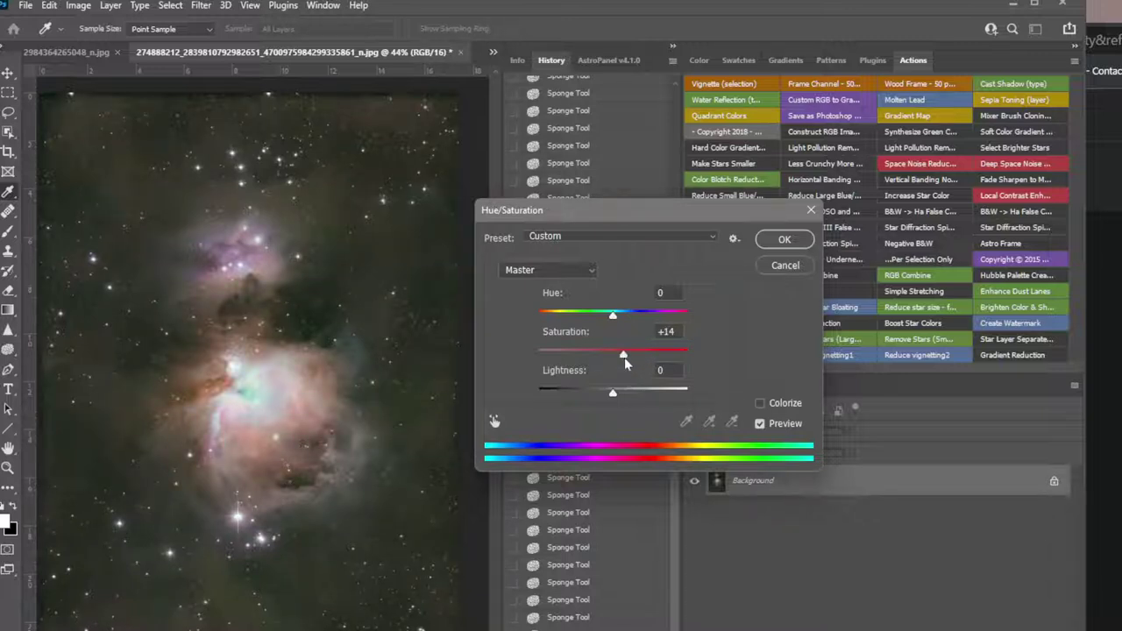
drag(623, 359, 624, 358)
click(785, 239)
key(o)
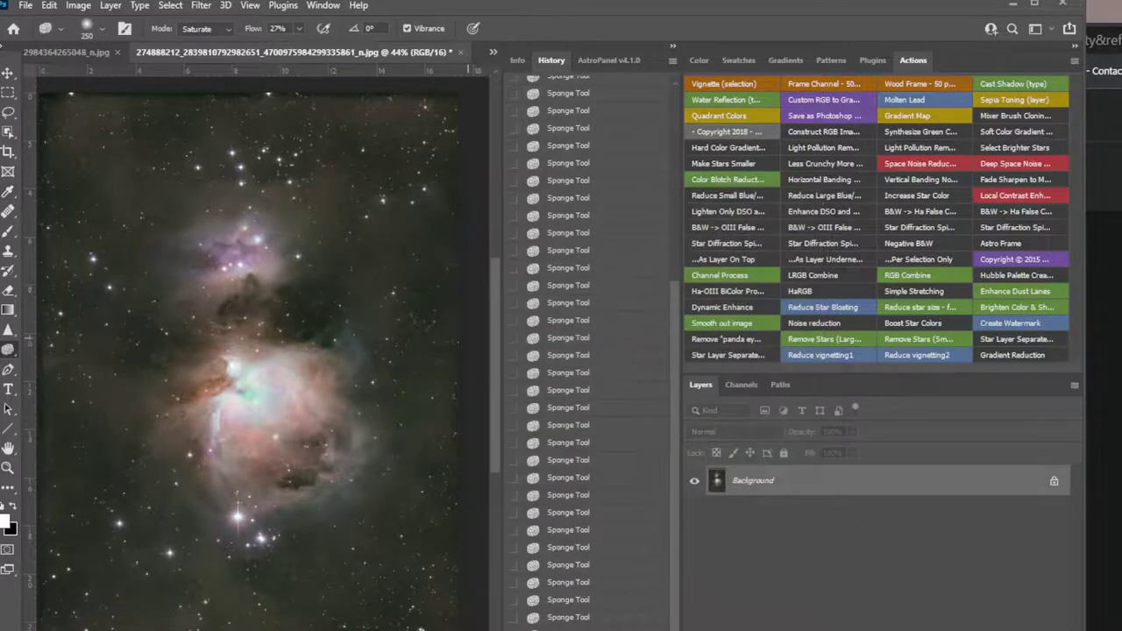
Step: Saturate the main nebula's pink lower clouds and its left edge with the Sponge
scroll(303, 467, up, 3)
scroll(311, 329, up, 2)
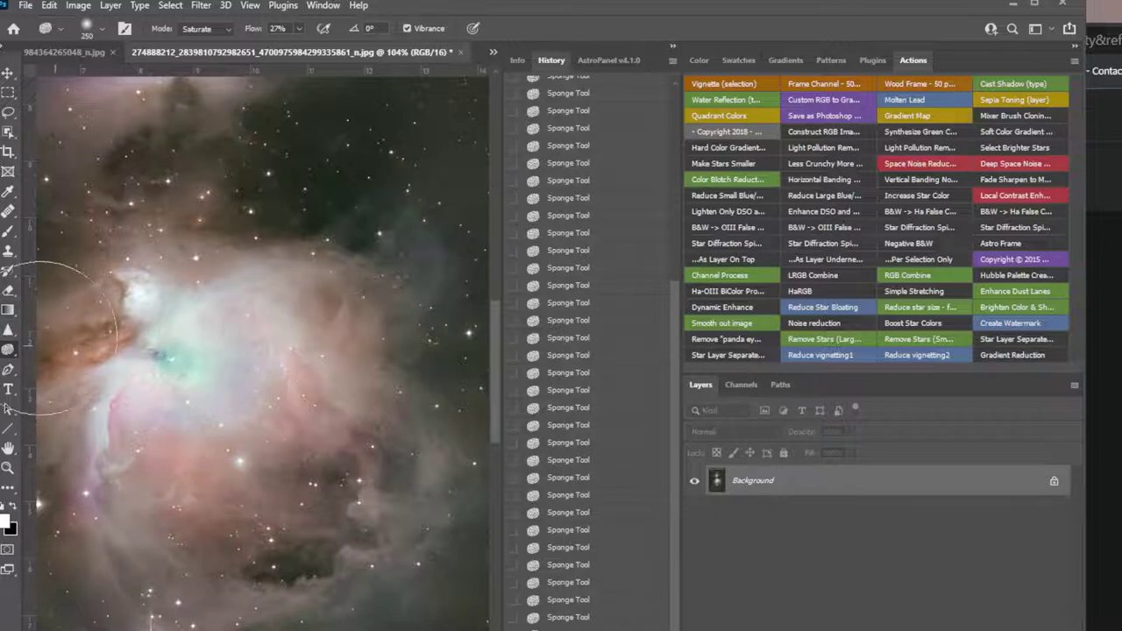
mouse_move(293, 420)
mouse_down()
mouse_move(303, 409)
mouse_move(315, 427)
mouse_up()
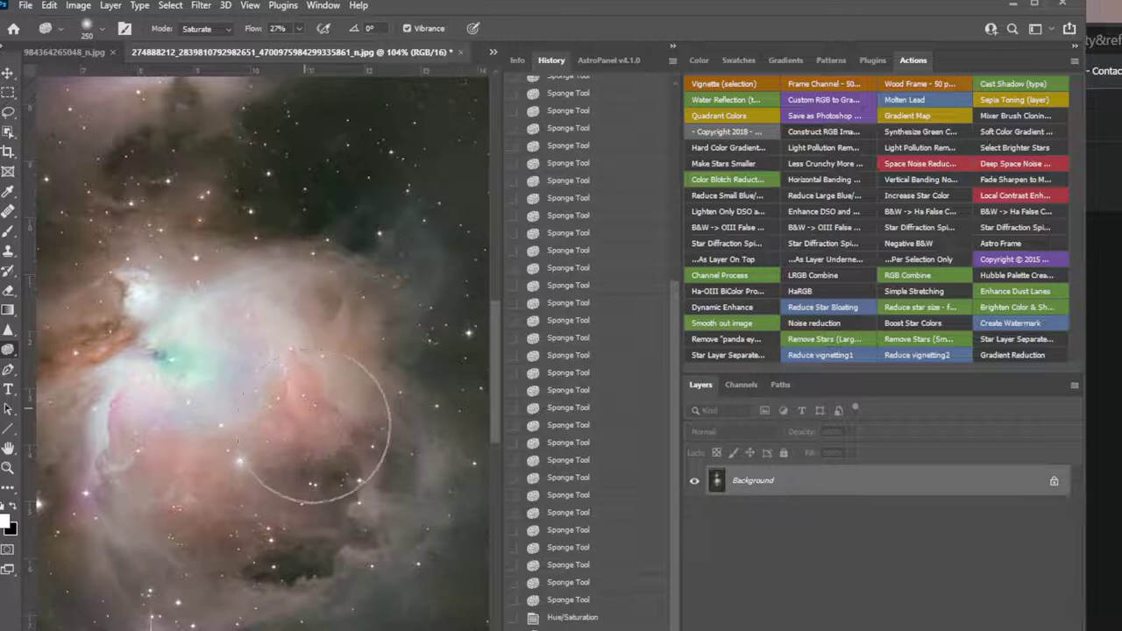
mouse_move(244, 464)
mouse_down()
mouse_move(209, 501)
mouse_move(14, 429)
mouse_up()
click(179, 509)
click(37, 430)
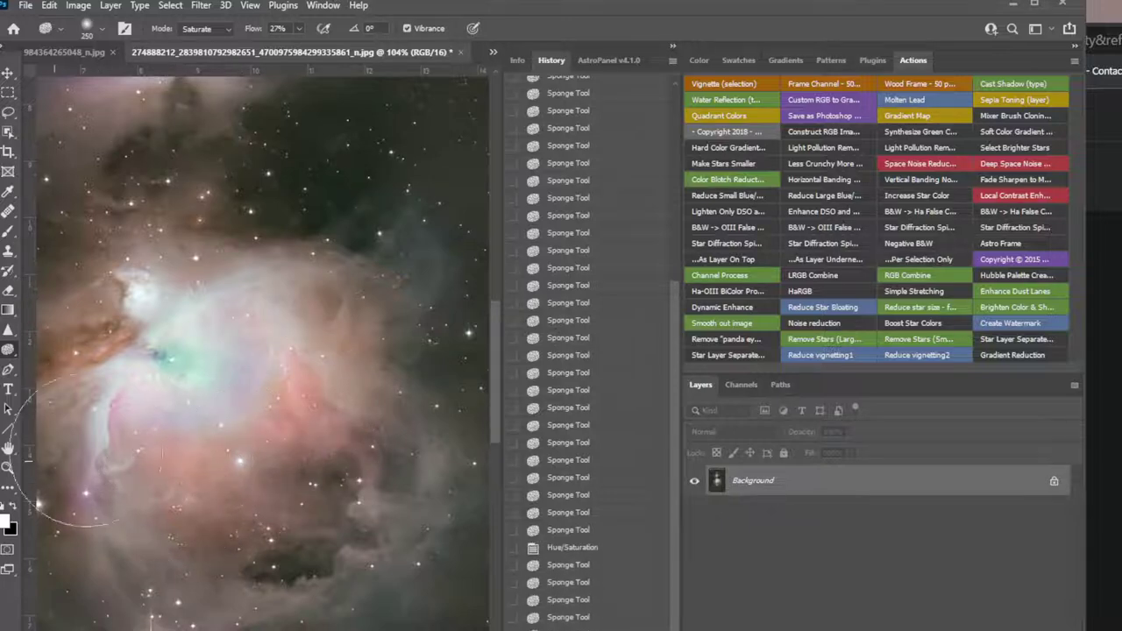
click(70, 319)
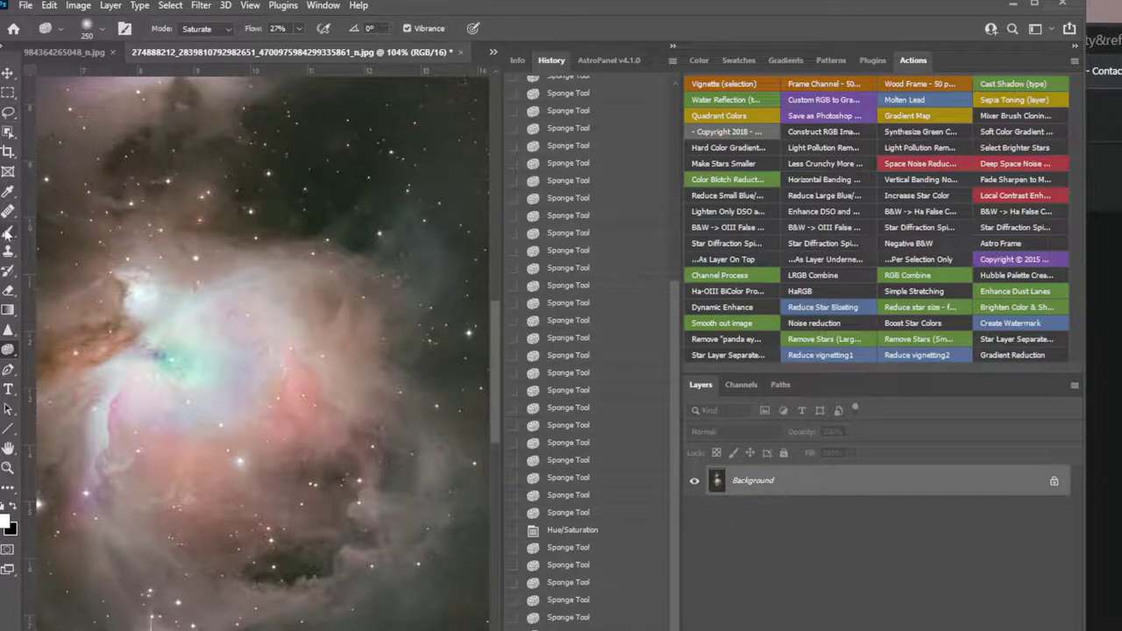
Step: Set up the Brush tool with the Color blend mode and 12% opacity
click(11, 235)
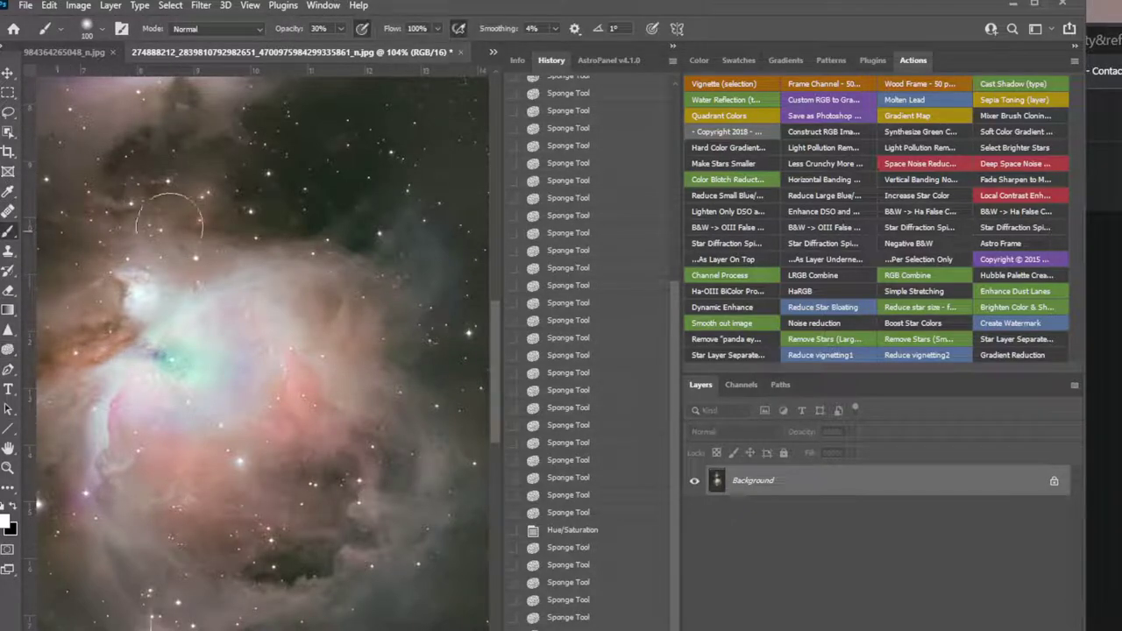
click(211, 29)
click(204, 396)
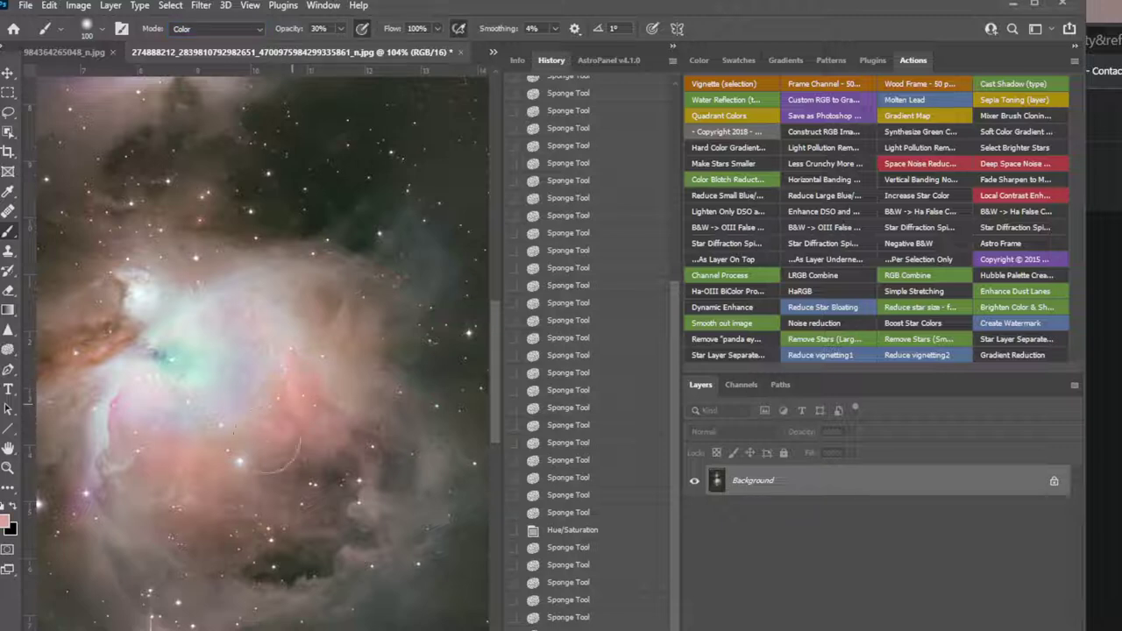
key(bracketleft)
click(340, 28)
Step: Reduce the brush to 60 pixels and paint over the nebula's green core with colors sampled from the surrounding nebula
click(174, 368)
key(bracketleft)
key(bracketleft)
key(bracketleft)
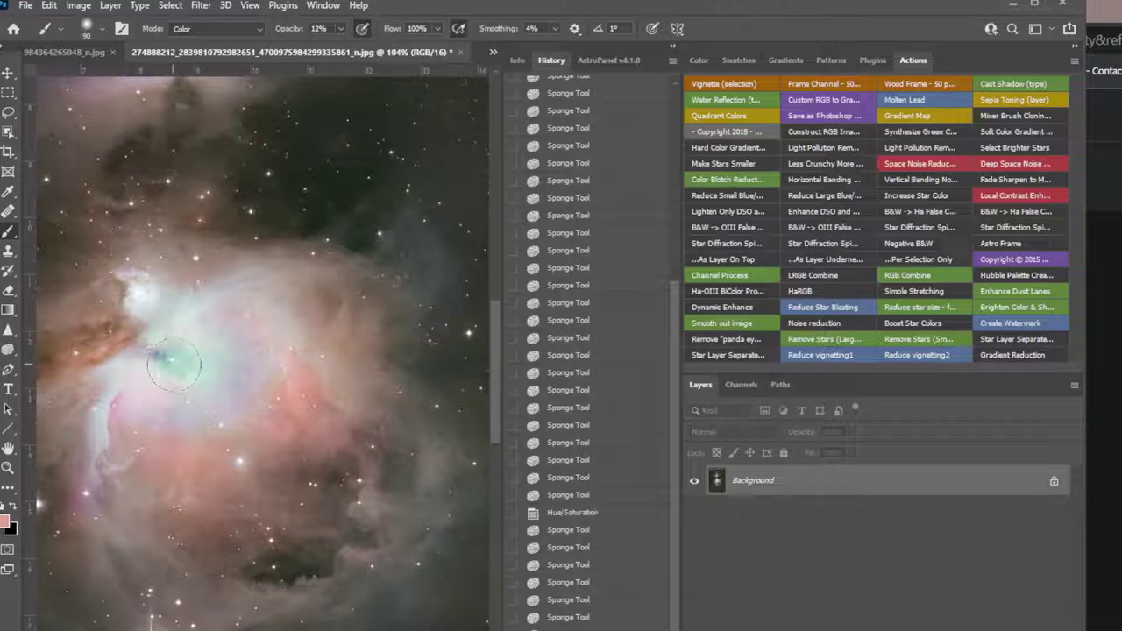
click(171, 361)
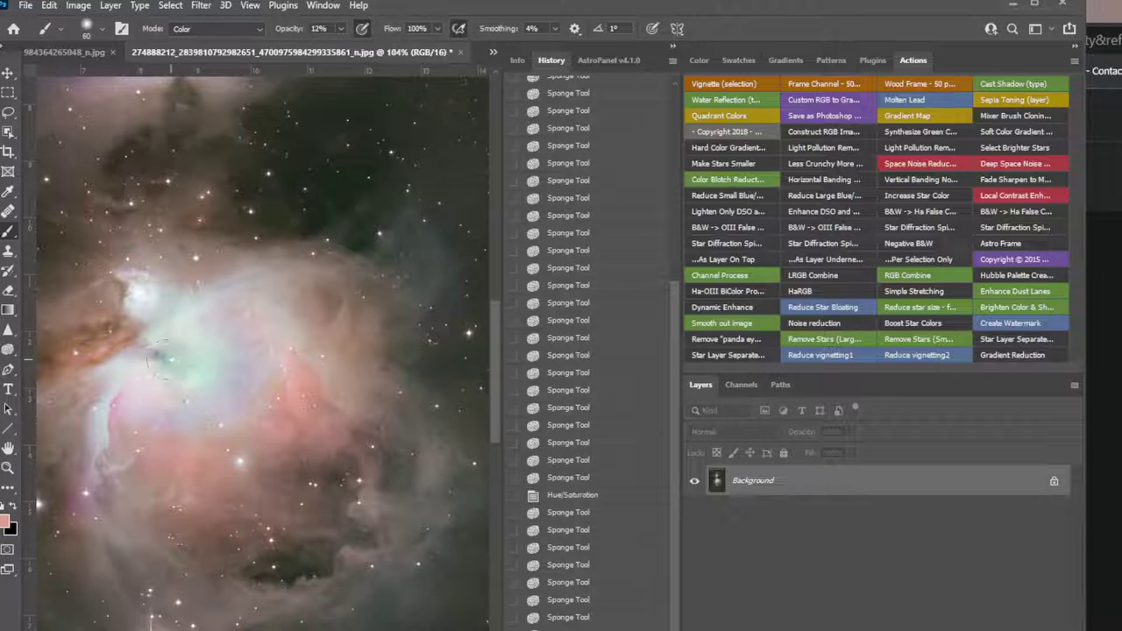
alt+click(208, 367)
mouse_move(171, 360)
mouse_down()
mouse_move(167, 350)
mouse_move(145, 381)
mouse_move(119, 369)
mouse_up()
alt+click(123, 405)
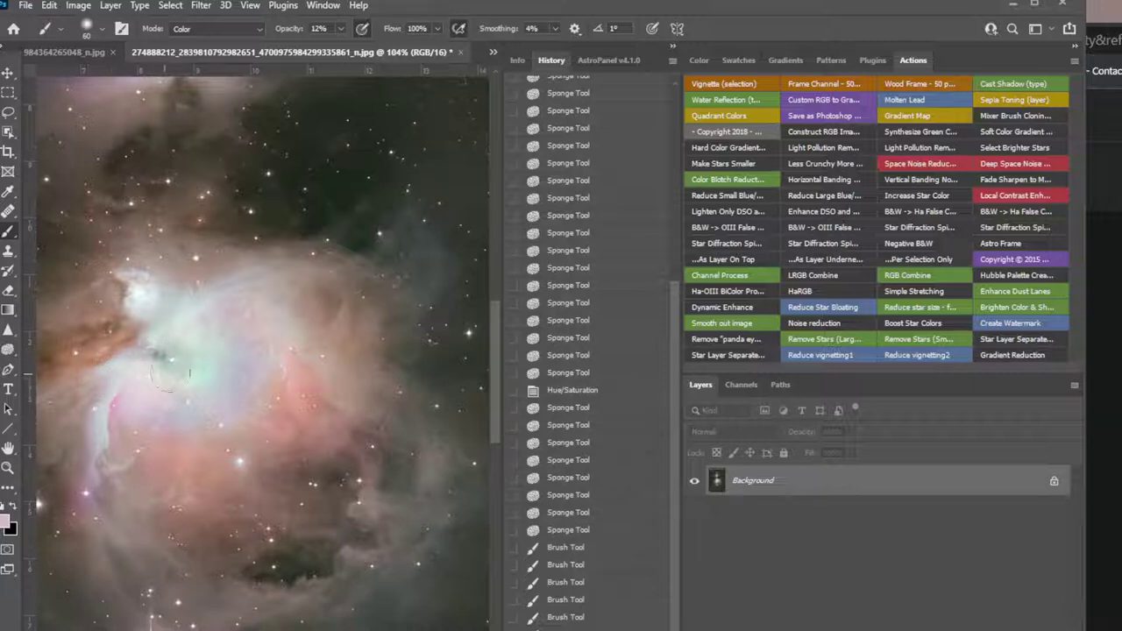
drag(199, 370, 127, 382)
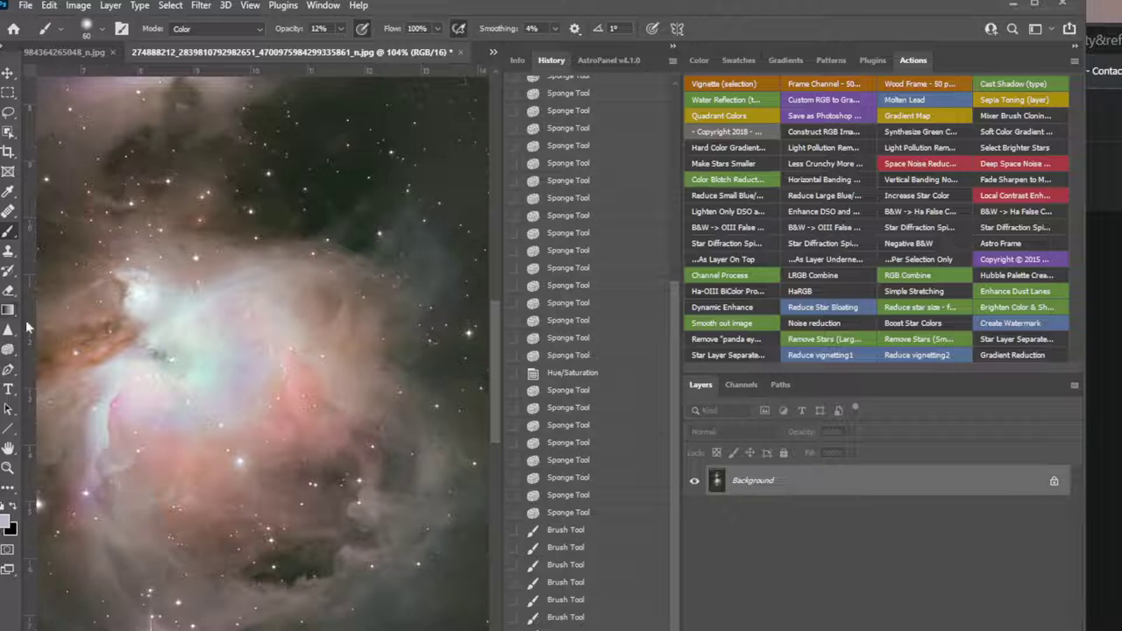
scroll(186, 396, up, 4)
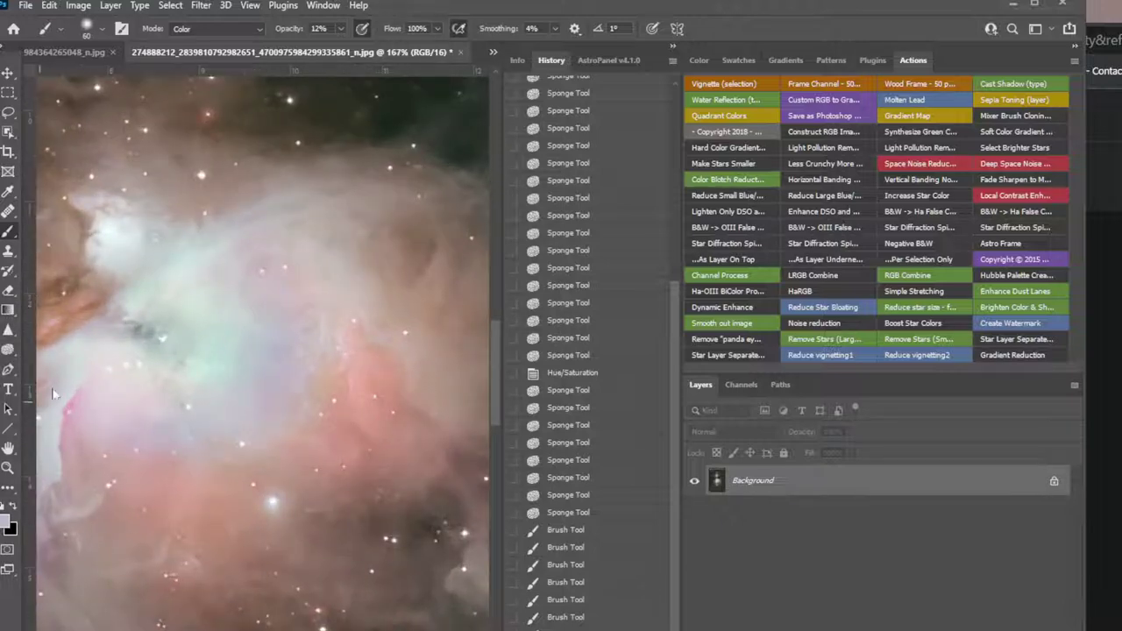
scroll(52, 393, down, 2)
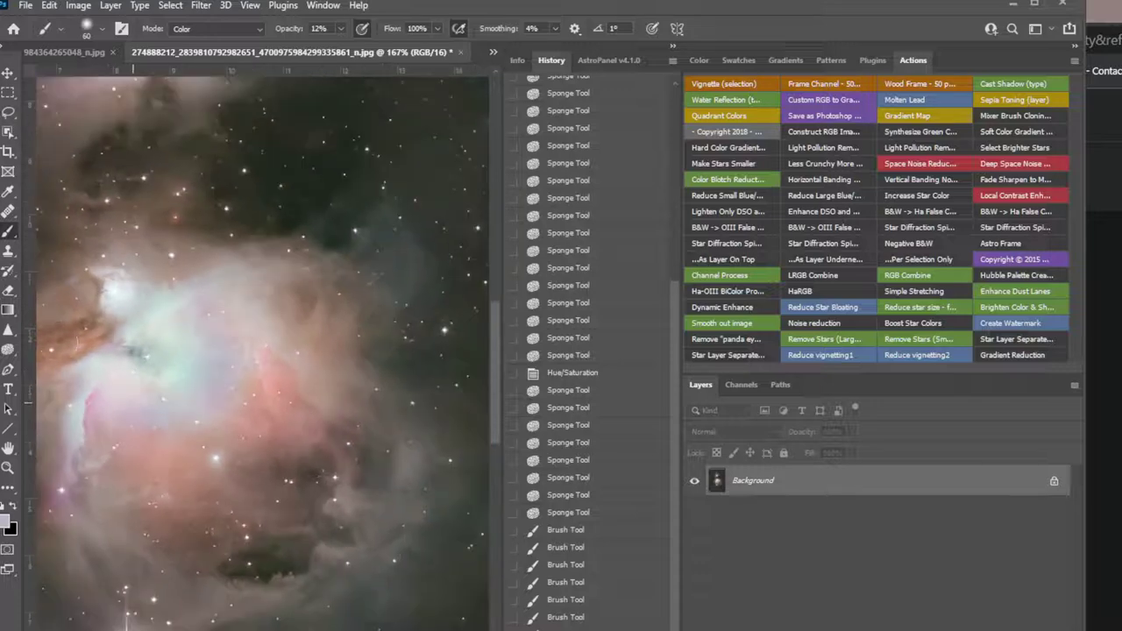
Step: Set up the Dodge tool with a 45-pixel brush, the Highlights range and 5% exposure
click(8, 349)
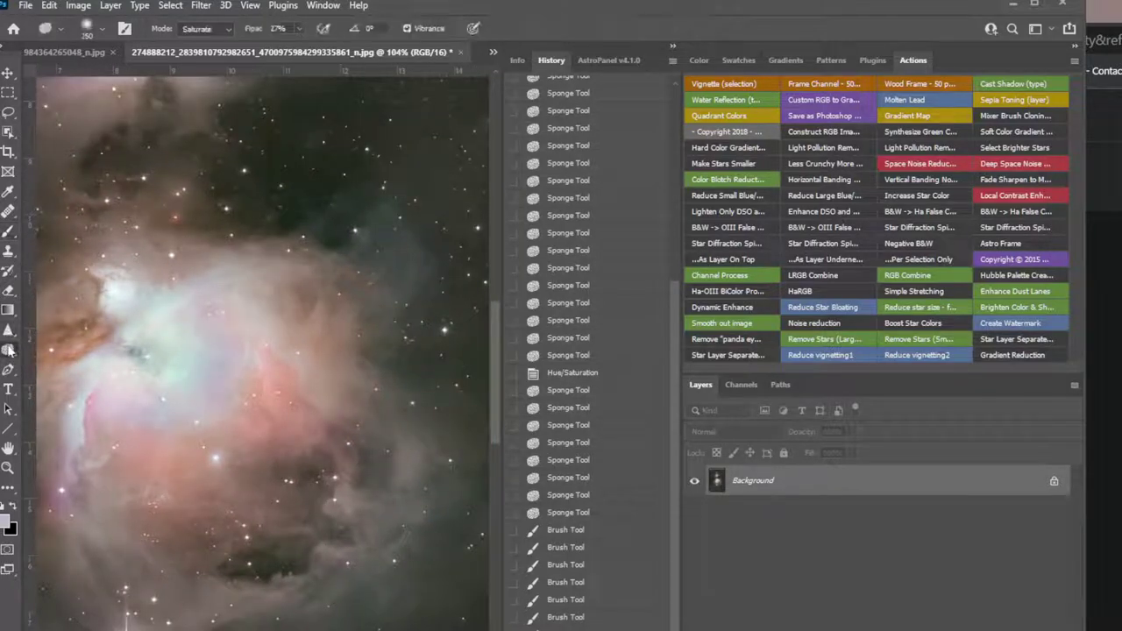
click(60, 350)
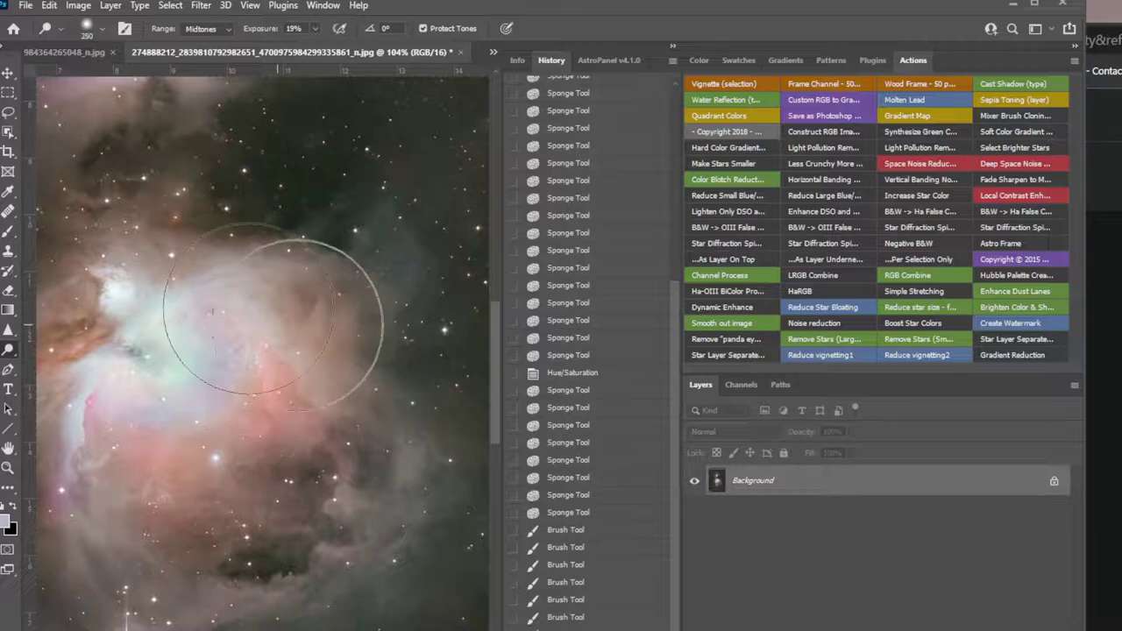
key(bracketleft)
key(bracketleft)
key(bracketleft)
key(bracketleft)
key(bracketleft)
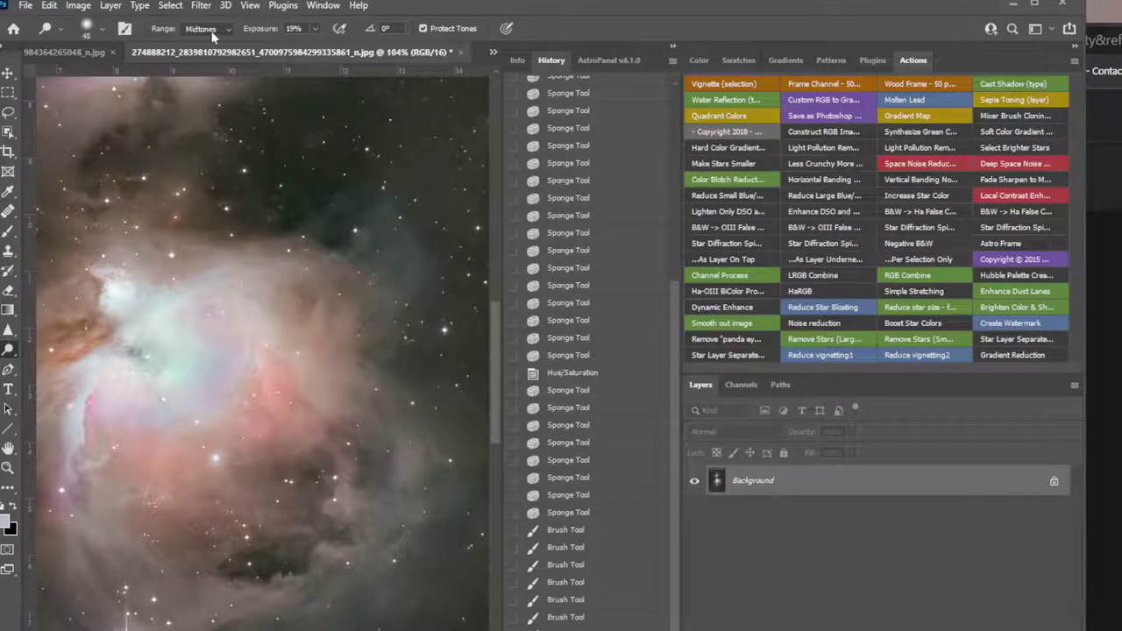
click(219, 31)
click(203, 69)
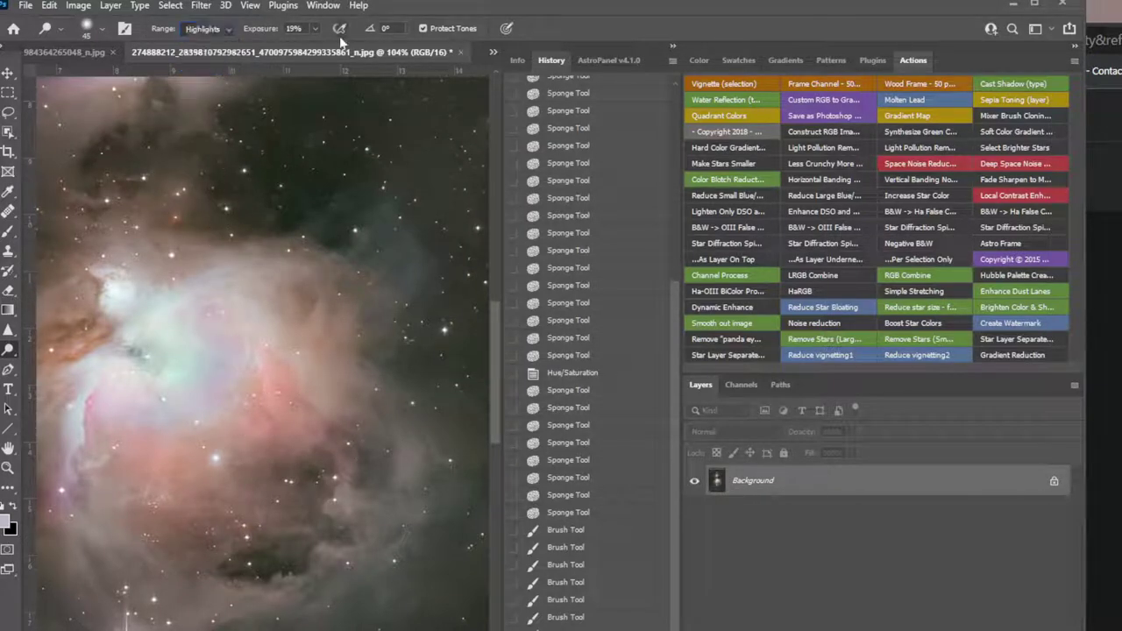
click(313, 29)
drag(314, 47, 311, 48)
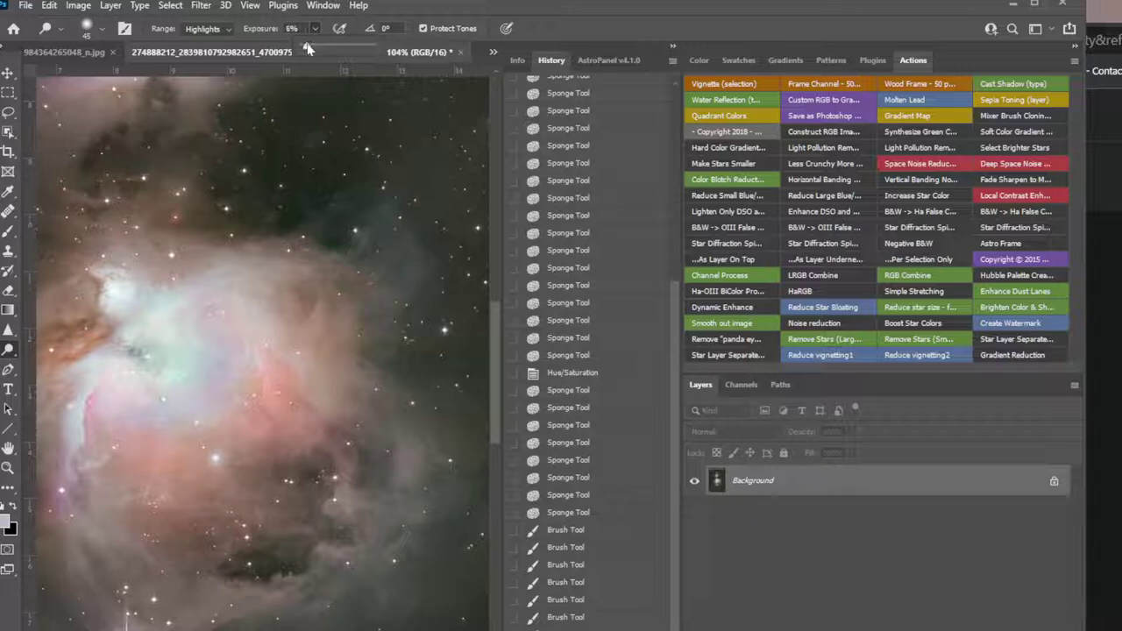
Step: Lighten the bright clouds across the main nebula's pink area, upper arc and lower part with the Dodge tool
scroll(310, 438, up, 3)
mouse_move(311, 399)
mouse_down()
mouse_move(293, 355)
mouse_move(341, 402)
mouse_move(301, 446)
mouse_move(235, 452)
mouse_up()
mouse_move(252, 341)
mouse_down()
mouse_move(248, 294)
mouse_move(314, 298)
mouse_move(336, 189)
mouse_up()
mouse_move(358, 308)
mouse_down()
mouse_move(358, 282)
mouse_move(381, 319)
mouse_up()
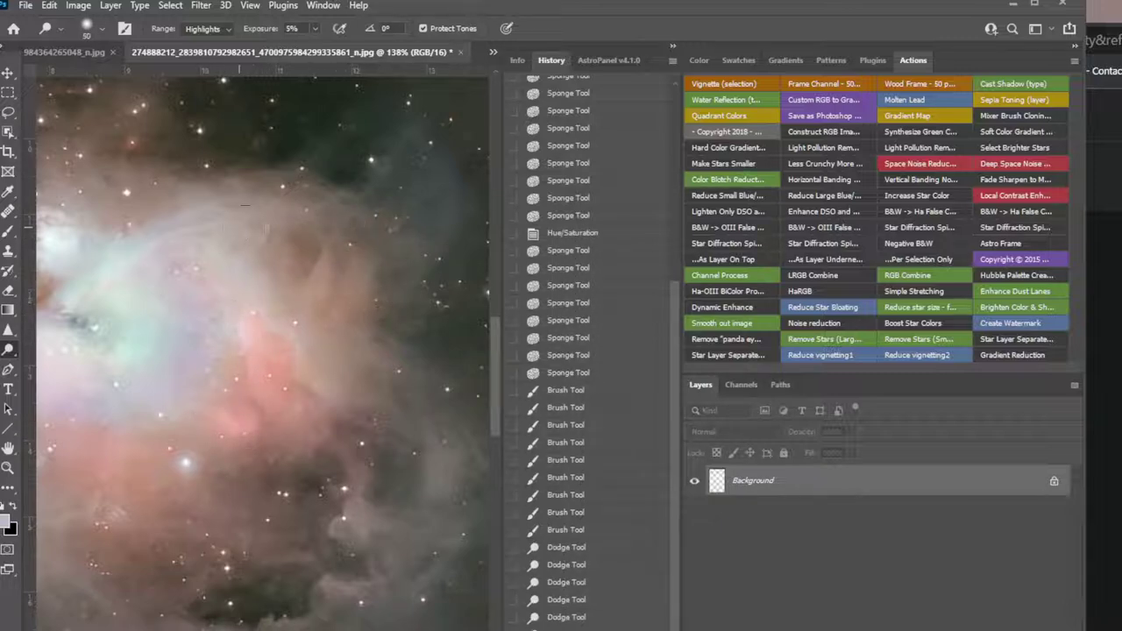
drag(246, 227, 124, 237)
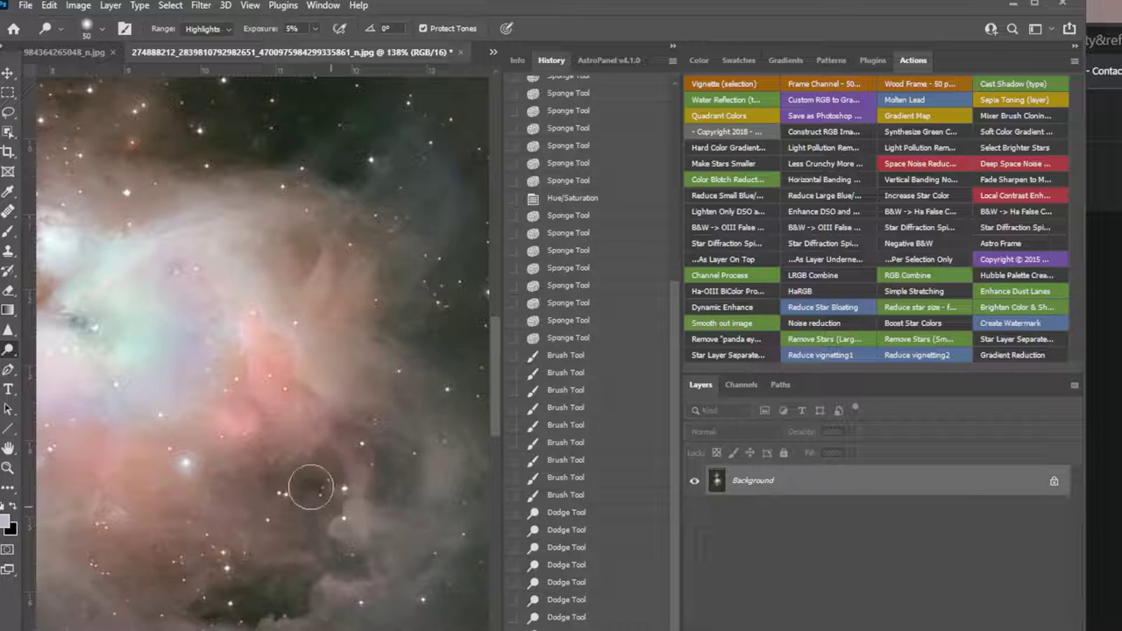
mouse_move(220, 556)
mouse_down()
mouse_move(233, 514)
mouse_move(149, 485)
mouse_move(163, 535)
mouse_move(93, 528)
mouse_move(78, 458)
mouse_move(195, 470)
mouse_up()
click(86, 521)
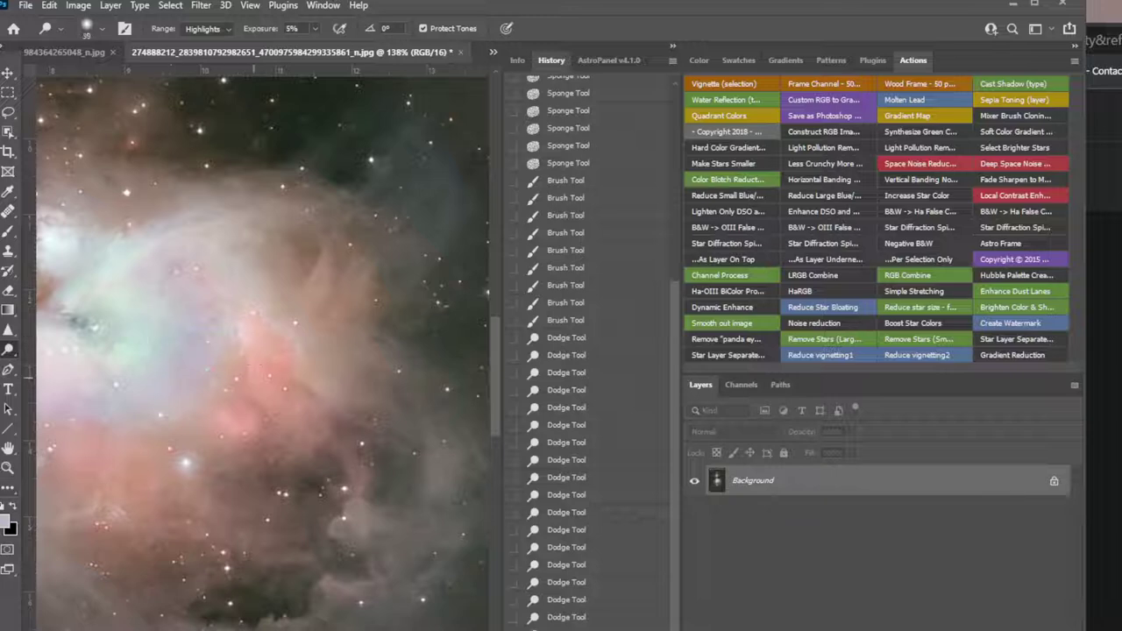
Step: Shrink the Dodge brush and lighten the fine edges of the pink cloud and the wisps at the nebula's lower right
key(bracketleft)
key(bracketleft)
key(bracketleft)
mouse_move(256, 370)
mouse_down()
mouse_move(252, 326)
mouse_move(320, 400)
mouse_move(297, 363)
mouse_up()
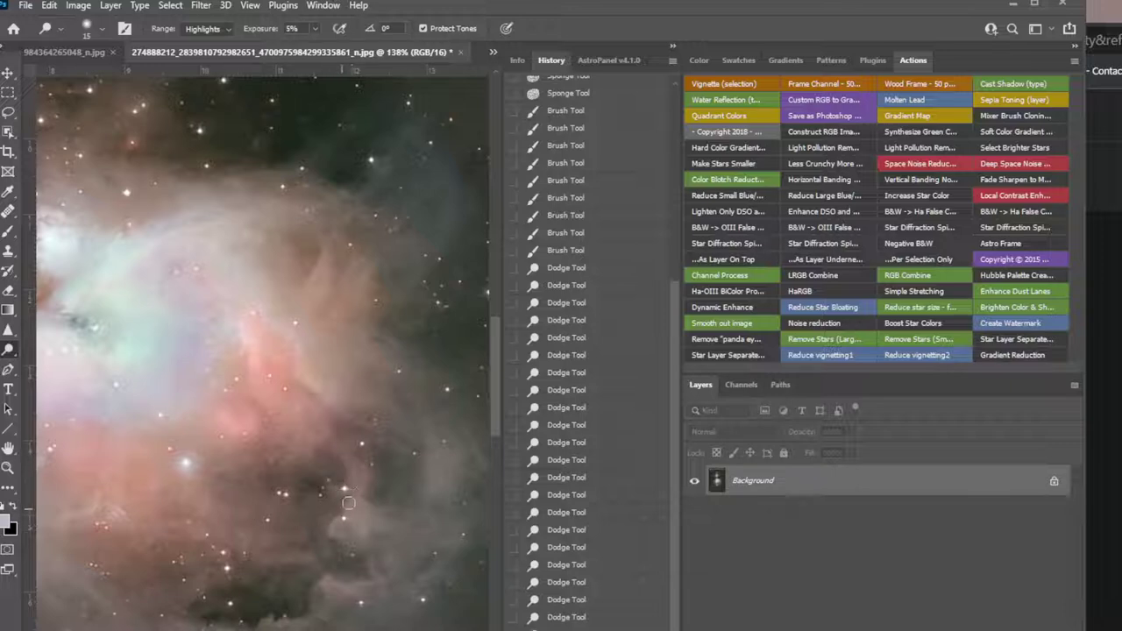
mouse_move(348, 502)
mouse_down()
mouse_move(339, 526)
mouse_move(426, 468)
mouse_move(430, 430)
mouse_move(483, 458)
mouse_move(395, 521)
mouse_move(348, 534)
mouse_move(355, 583)
mouse_move(321, 608)
mouse_move(392, 620)
mouse_up()
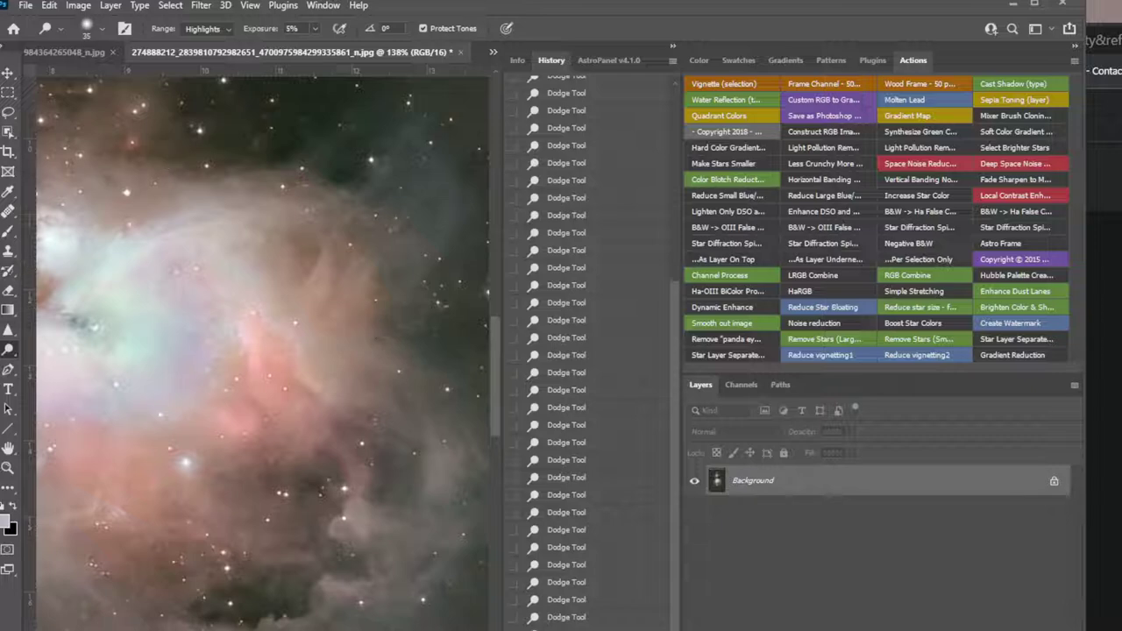
Step: Darken the shadows along the main nebula's right side and lower edge using the Burn tool with a 175-pixel brush
right_click(8, 353)
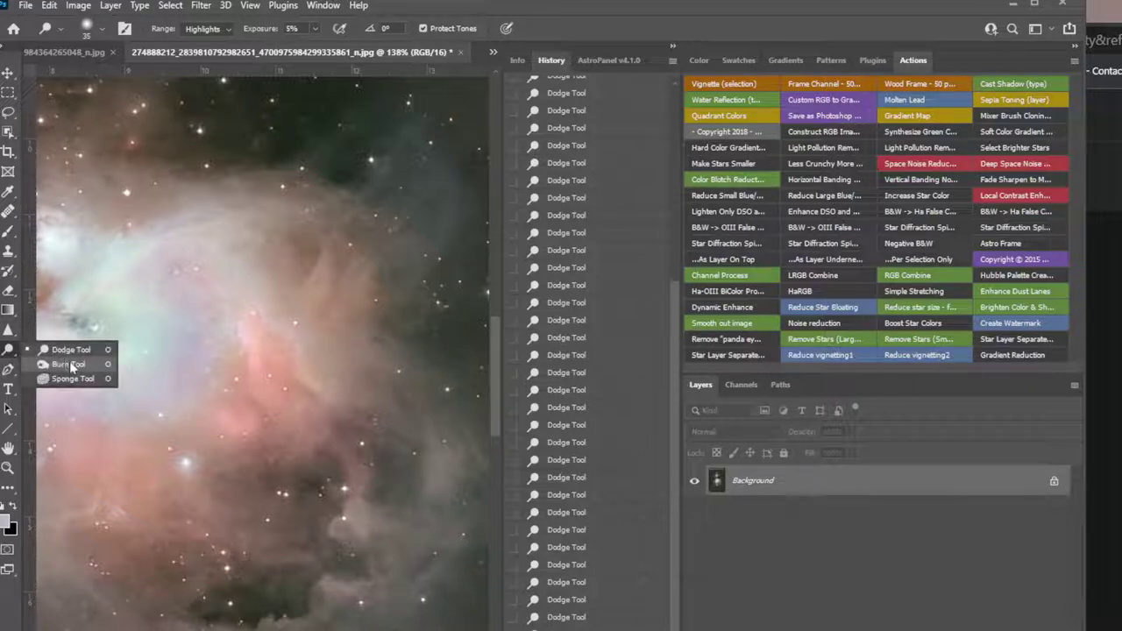
click(69, 363)
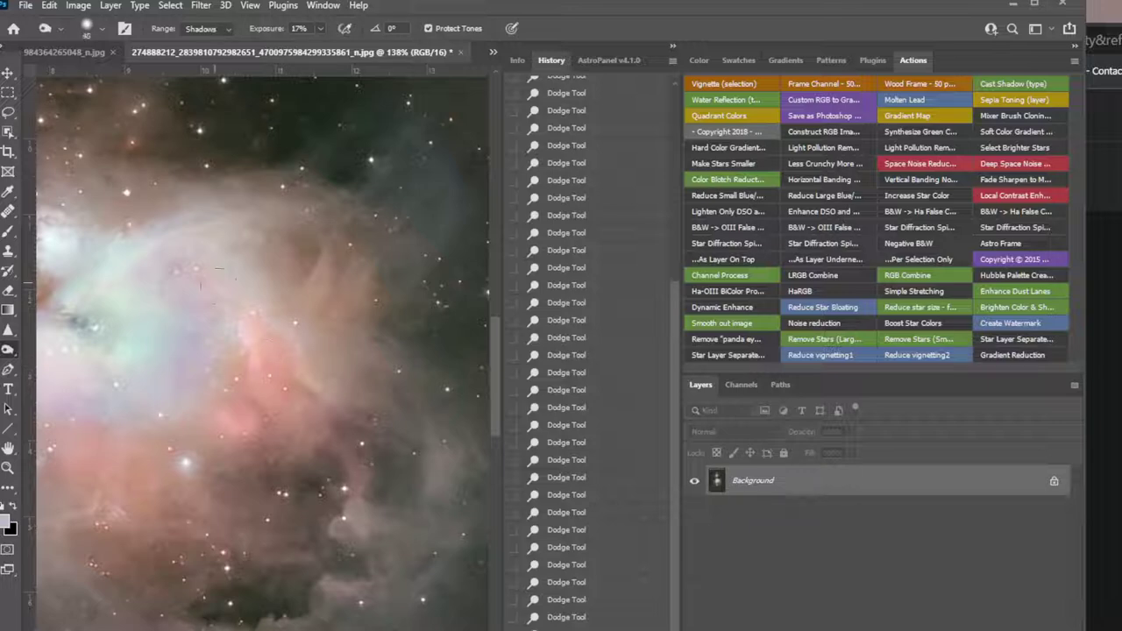
key(bracketright)
key(bracketright)
key(bracketright)
key(bracketright)
key(bracketright)
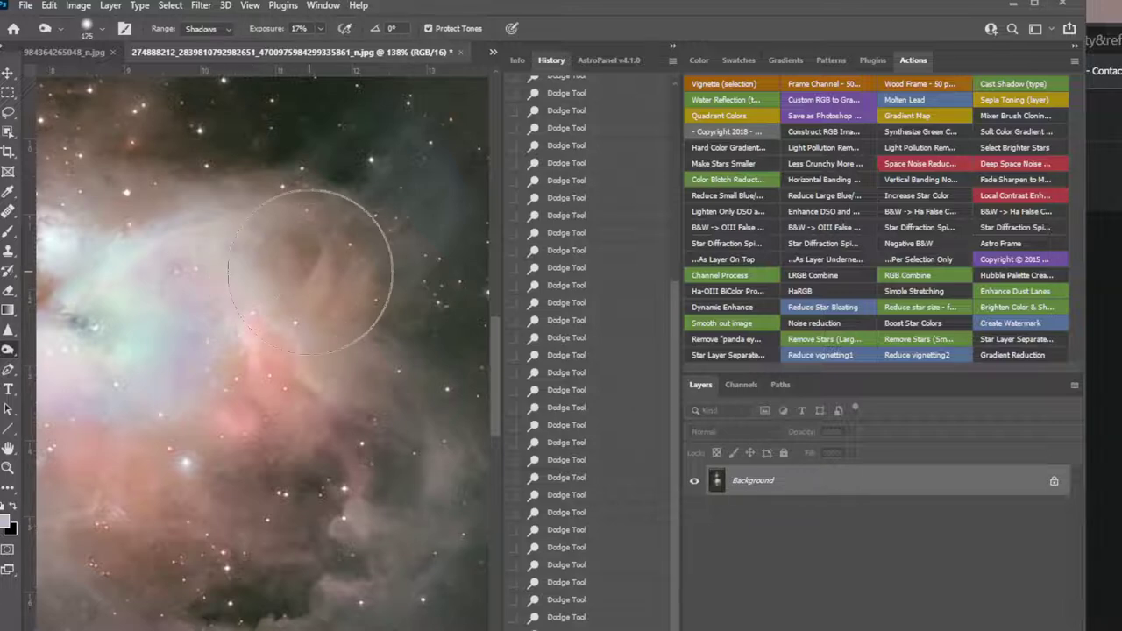
mouse_move(277, 333)
mouse_down()
mouse_move(242, 386)
mouse_move(275, 378)
mouse_move(354, 422)
mouse_up()
mouse_move(352, 351)
mouse_down()
mouse_move(406, 476)
mouse_move(401, 630)
mouse_move(433, 614)
mouse_move(386, 630)
mouse_up()
mouse_move(214, 630)
mouse_down()
mouse_move(250, 571)
mouse_move(207, 545)
mouse_up()
Step: Reduce the Burn brush to 125 pixels and darken the nebula's lower left clouds, core and upper inner area
key(bracketleft)
key(bracketleft)
mouse_move(141, 510)
mouse_down()
mouse_move(107, 472)
mouse_move(53, 449)
mouse_move(99, 366)
mouse_up()
click(106, 349)
click(132, 311)
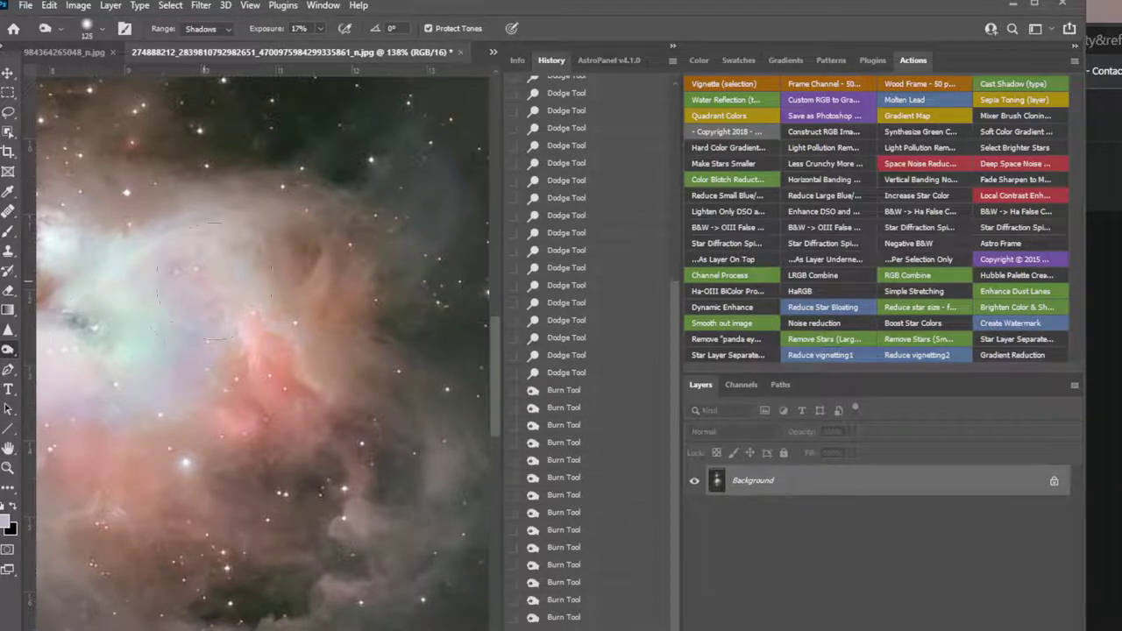
click(161, 274)
click(156, 248)
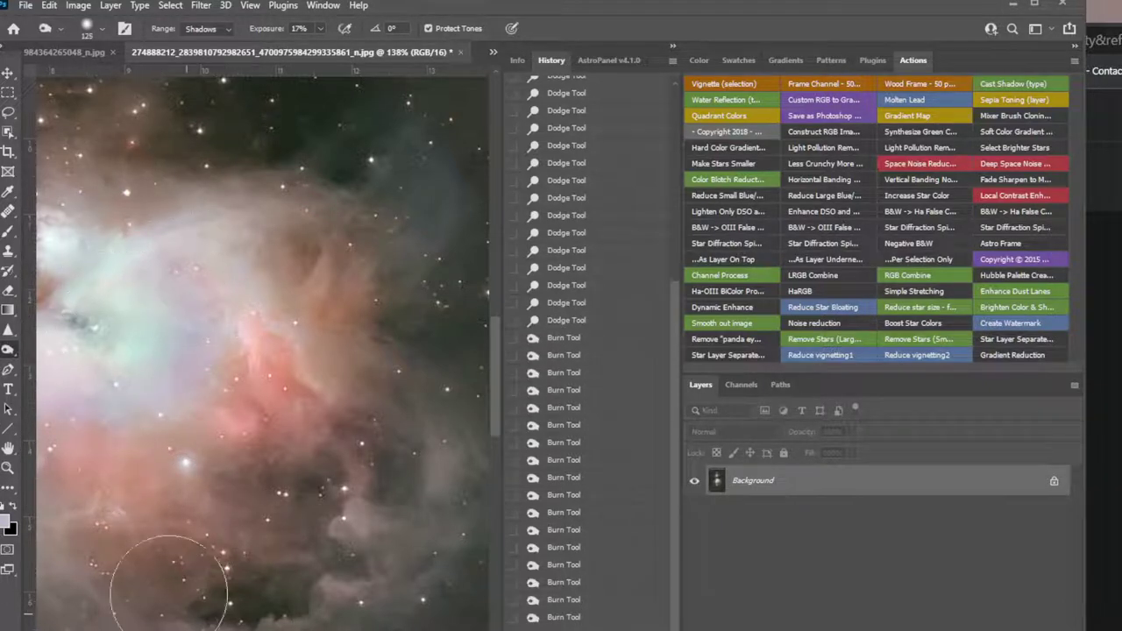
Step: Compare the nebula before and after by going back to the earliest Dodge history state and returning to the latest Burn state
scroll(180, 533, down, 3)
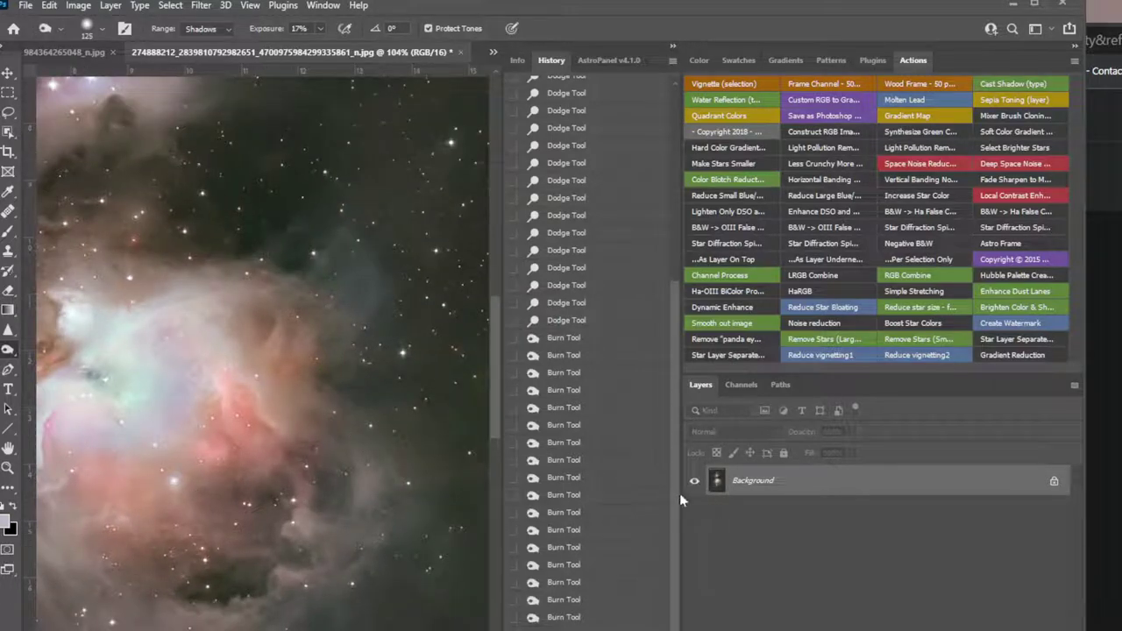
scroll(271, 459, up, 5)
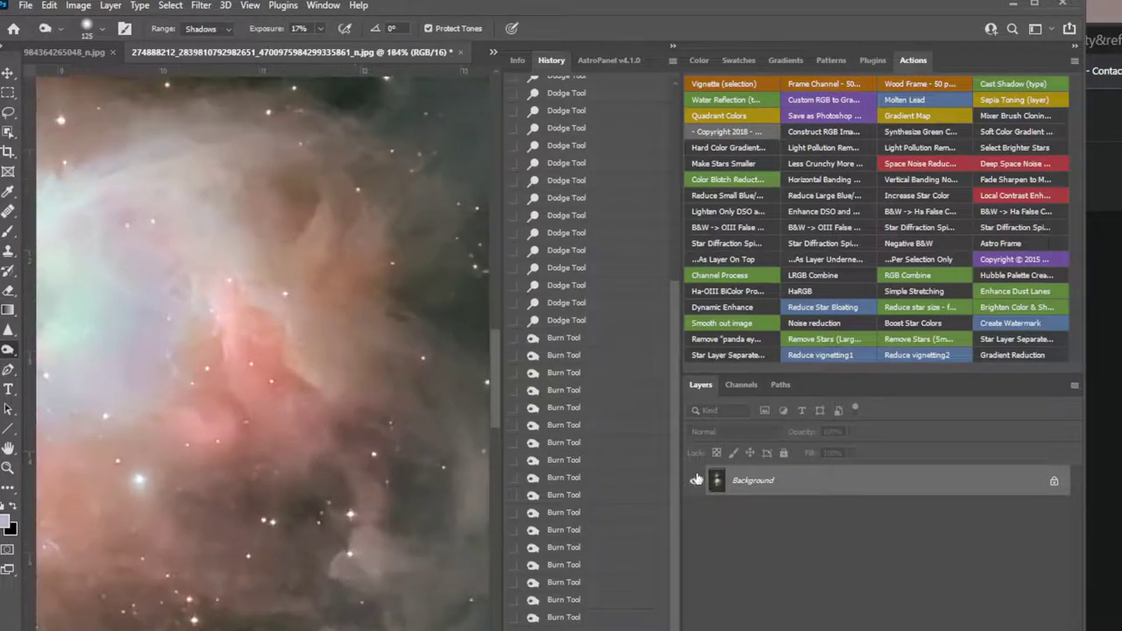
drag(678, 491, 690, 446)
drag(697, 400, 707, 285)
click(568, 114)
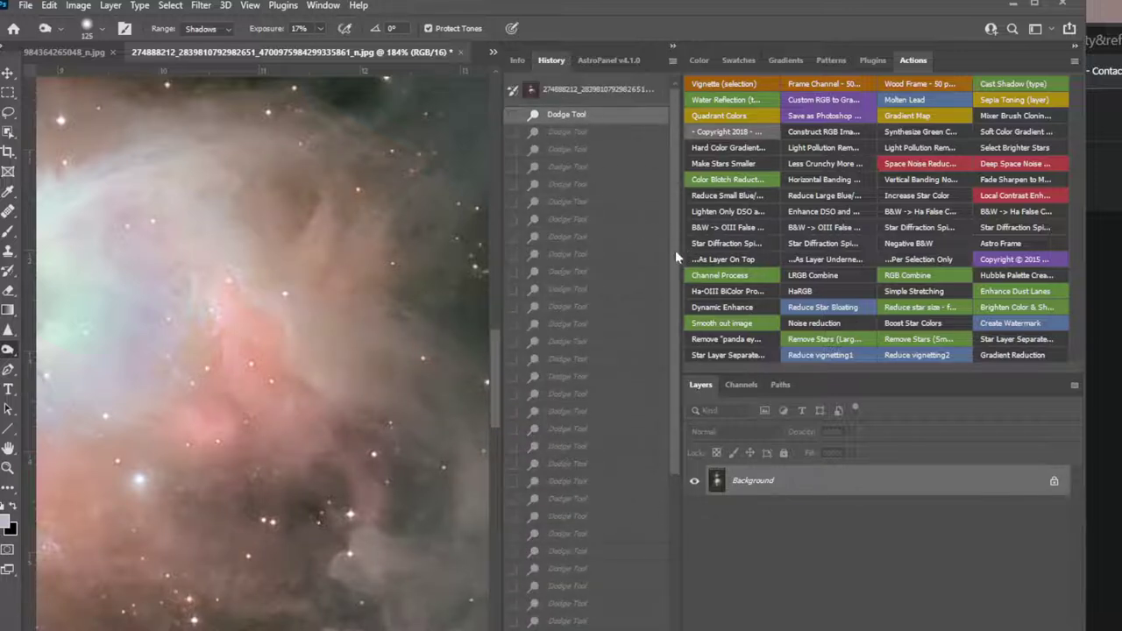
drag(675, 250, 672, 567)
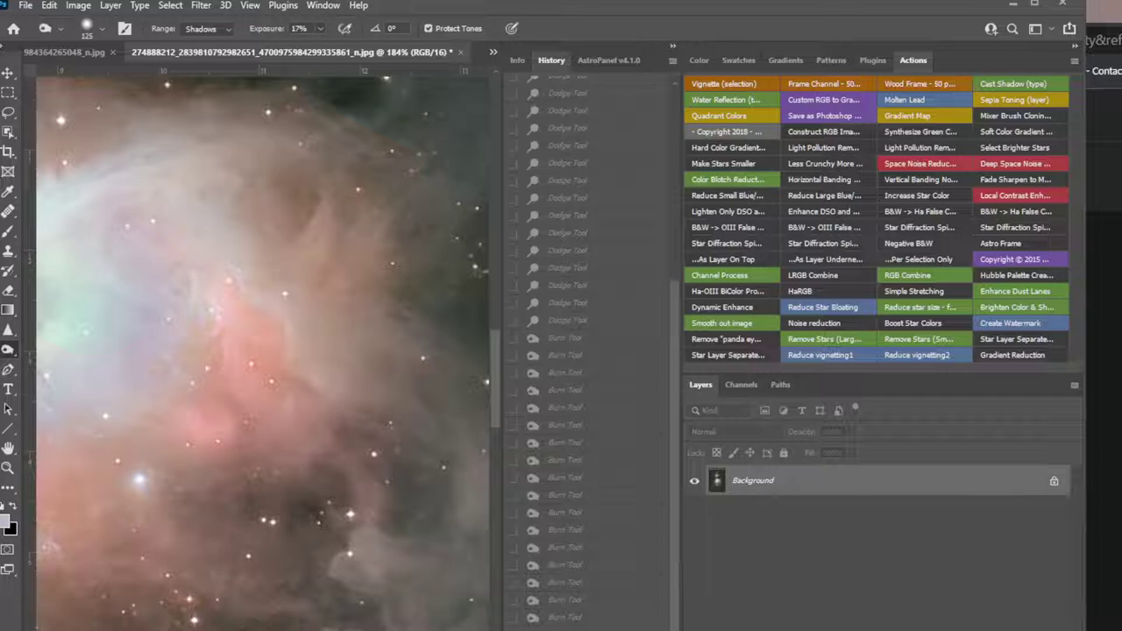
click(565, 624)
scroll(188, 482, down, 4)
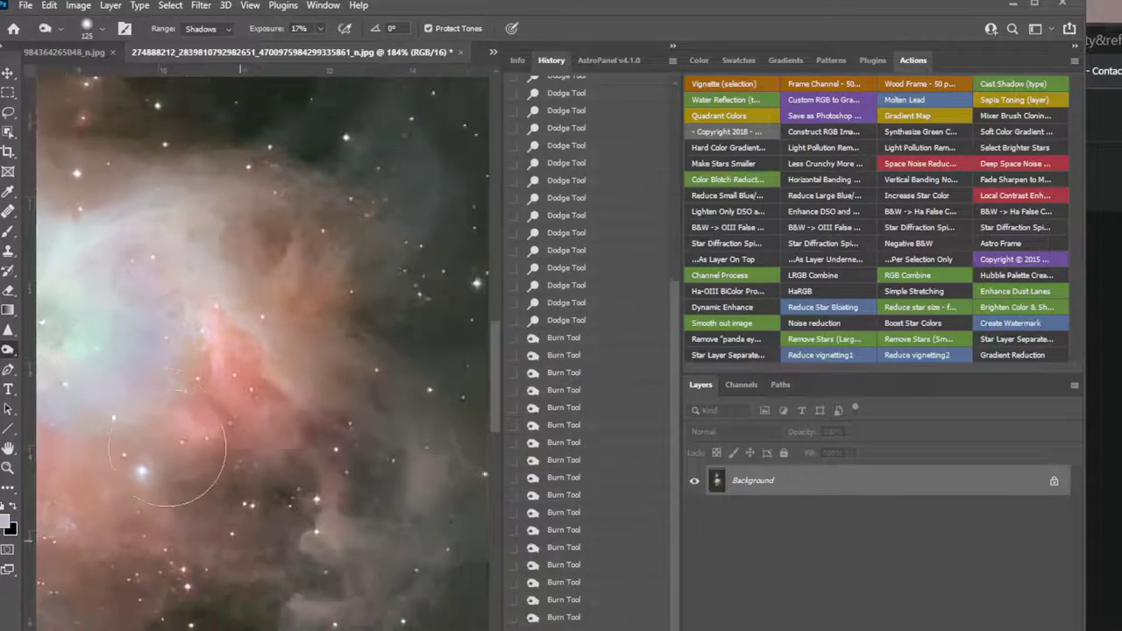
key(ctrl+shift+z)
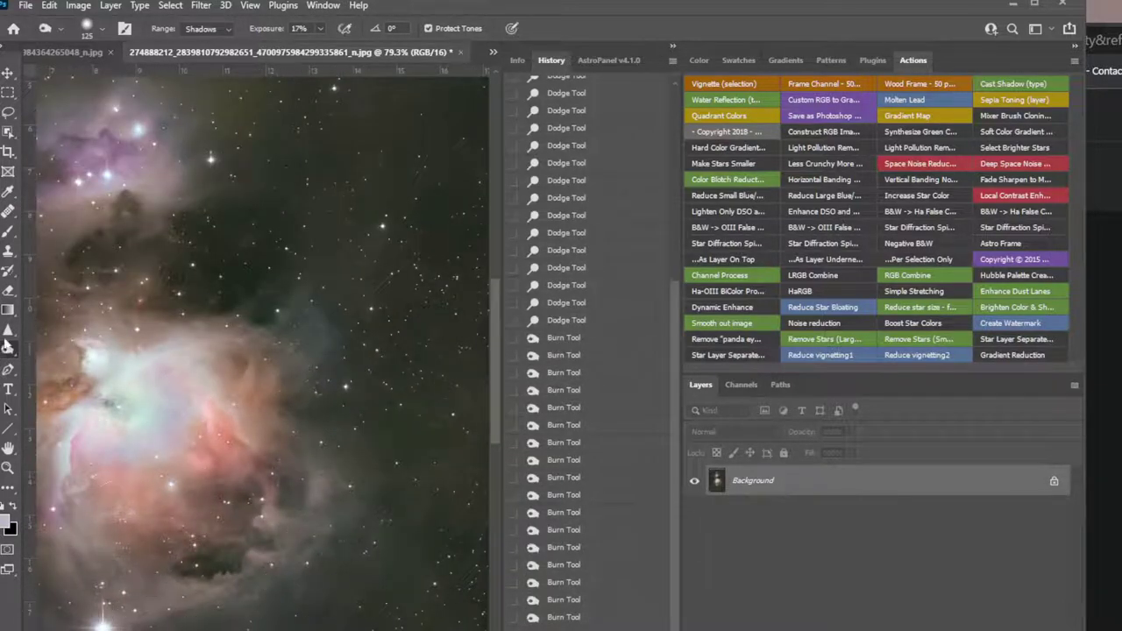
Step: Enlarge the Dodge brush to 100 pixels and lighten the faint outer clouds along the main nebula's right side
right_click(8, 350)
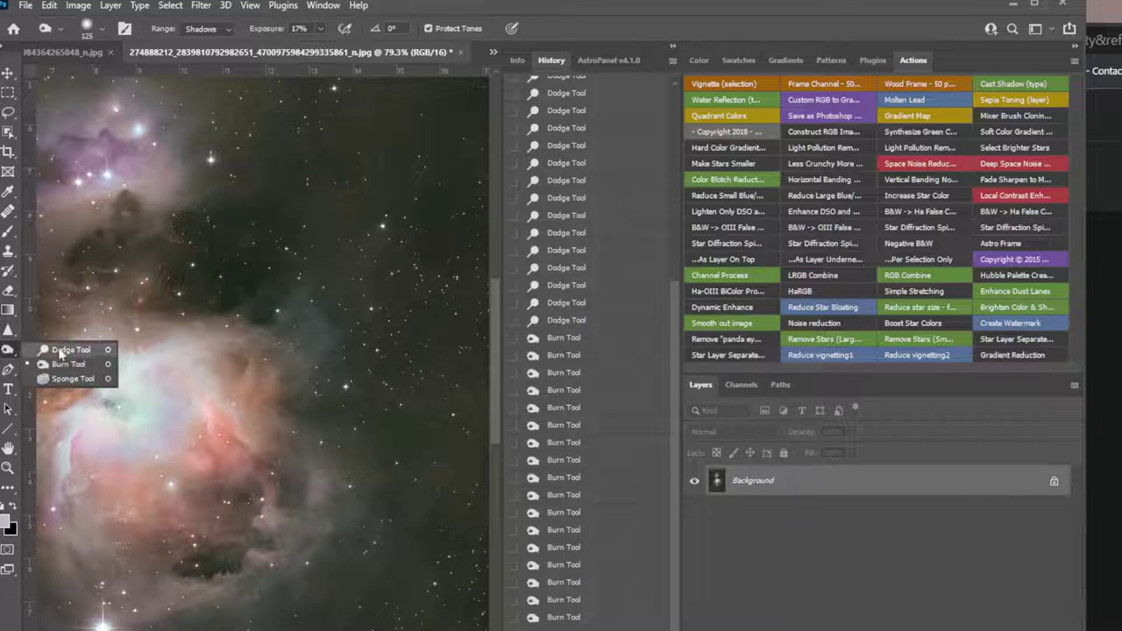
click(59, 349)
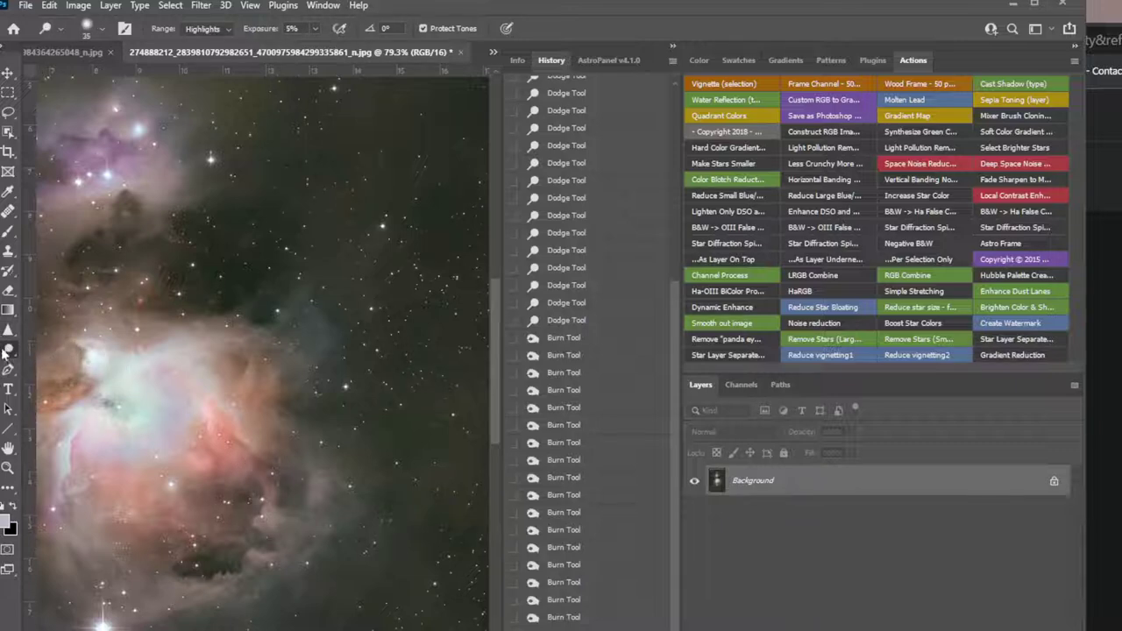
key(bracketright)
key(bracketright)
key(bracketright)
key(bracketright)
key(bracketright)
key(bracketright)
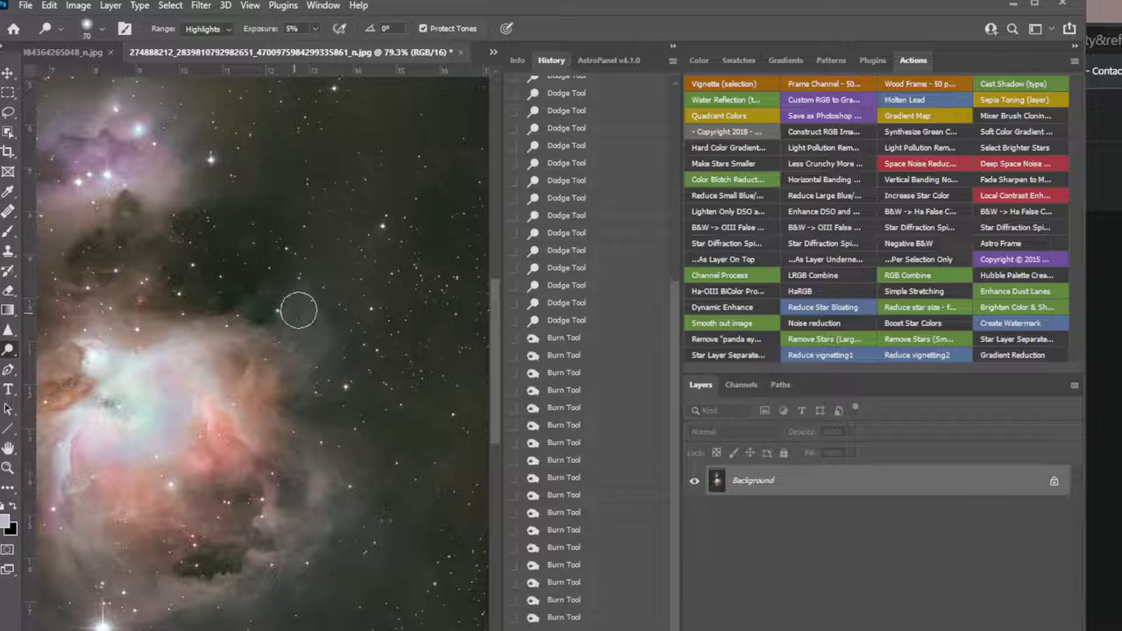
click(308, 325)
click(306, 343)
click(323, 401)
click(309, 483)
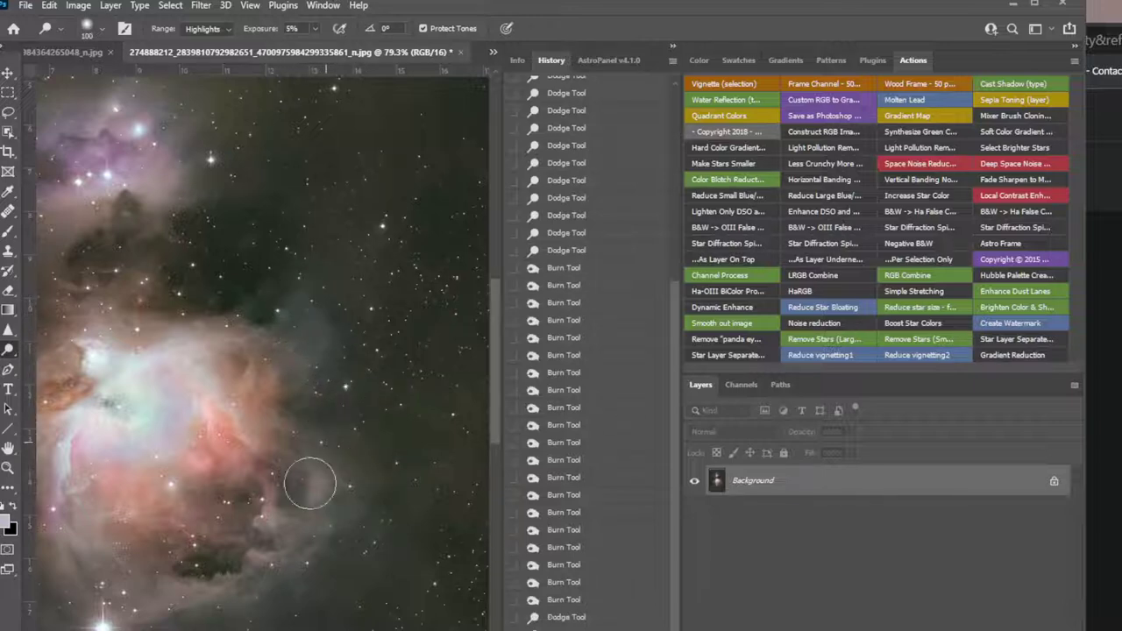
Step: Lighten the wisps at the main nebula's lower right and along its lower edge with the 100-pixel Dodge brush
click(387, 536)
click(405, 574)
click(247, 619)
click(326, 557)
click(266, 571)
click(275, 554)
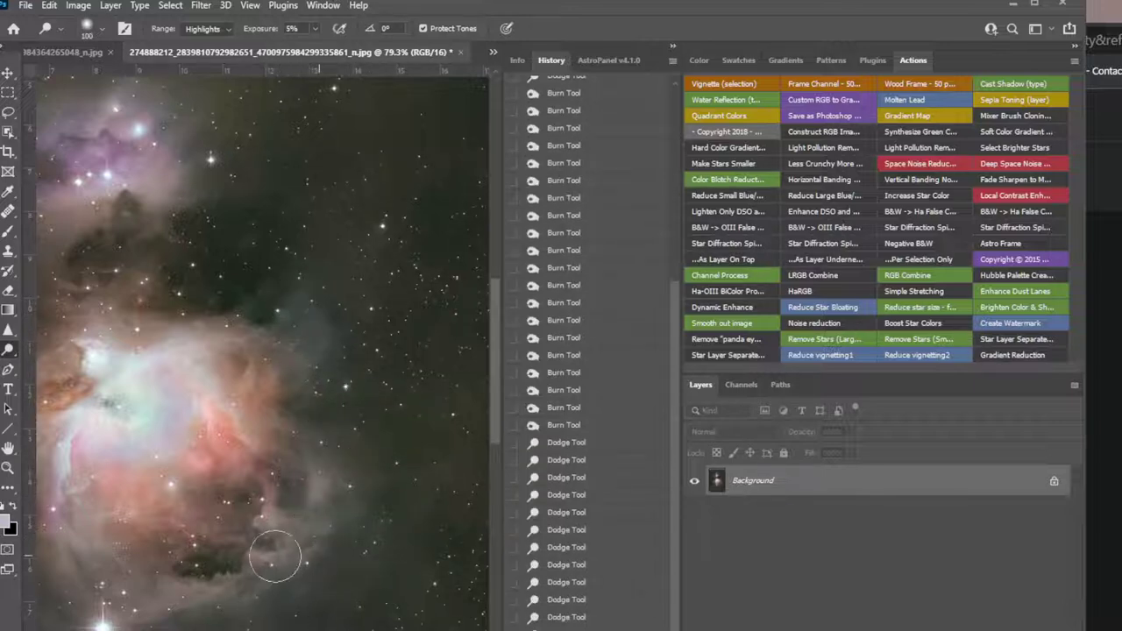
click(385, 499)
click(234, 591)
click(197, 605)
click(160, 619)
click(129, 622)
click(167, 618)
click(210, 616)
click(249, 614)
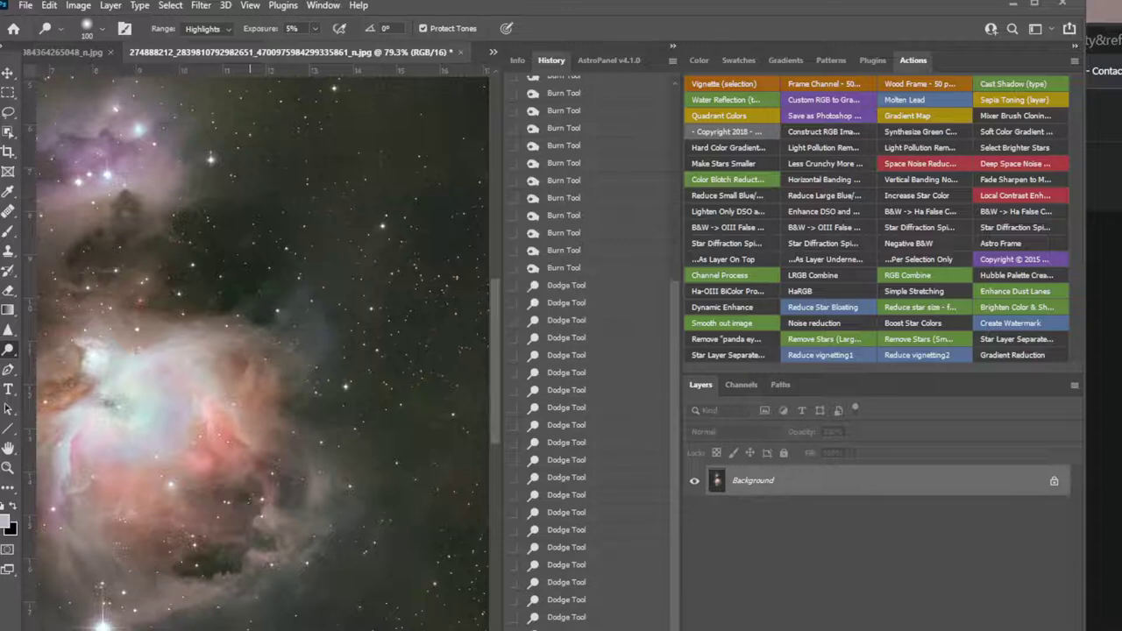
click(105, 616)
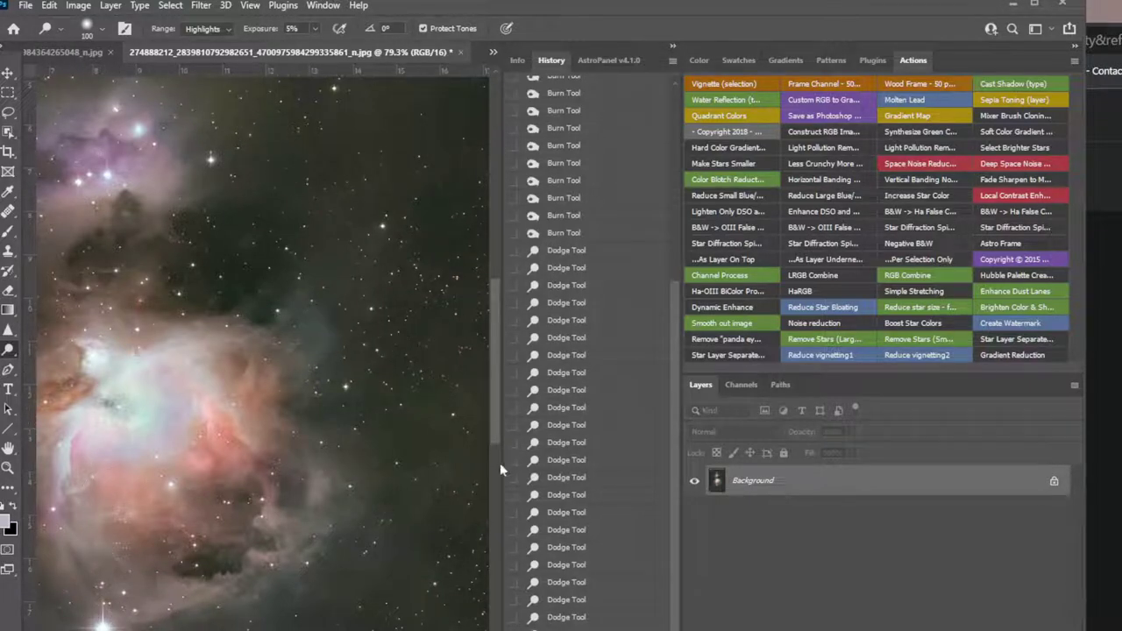
Step: Draw a freehand Lasso selection around the purple nebula above the main Orion Nebula
scroll(455, 456, left, 4)
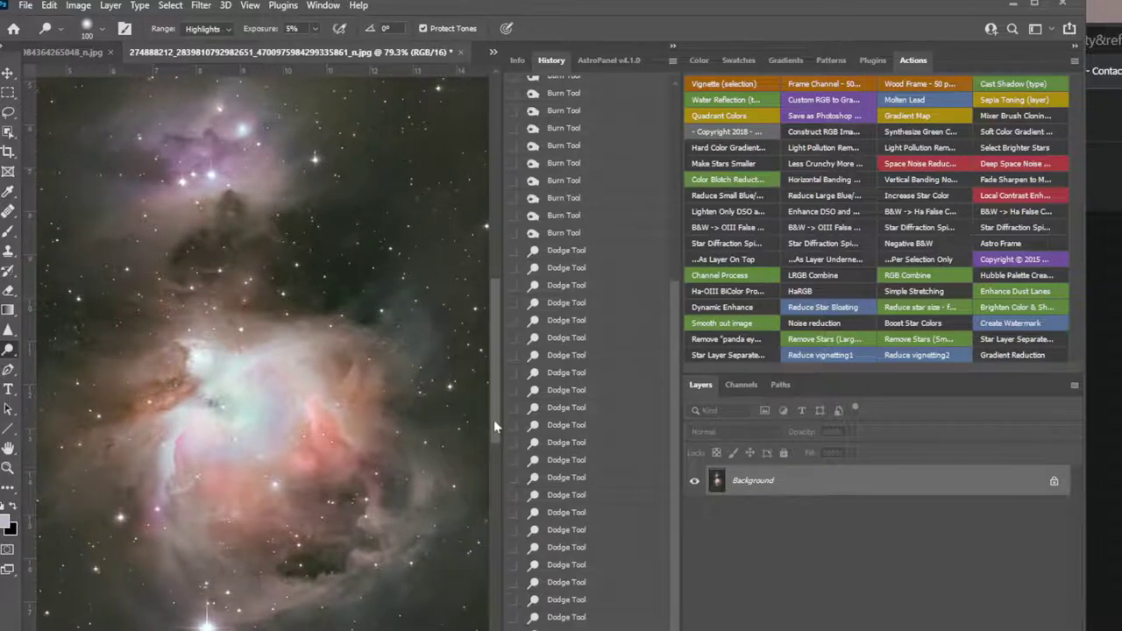
scroll(488, 416, up, 3)
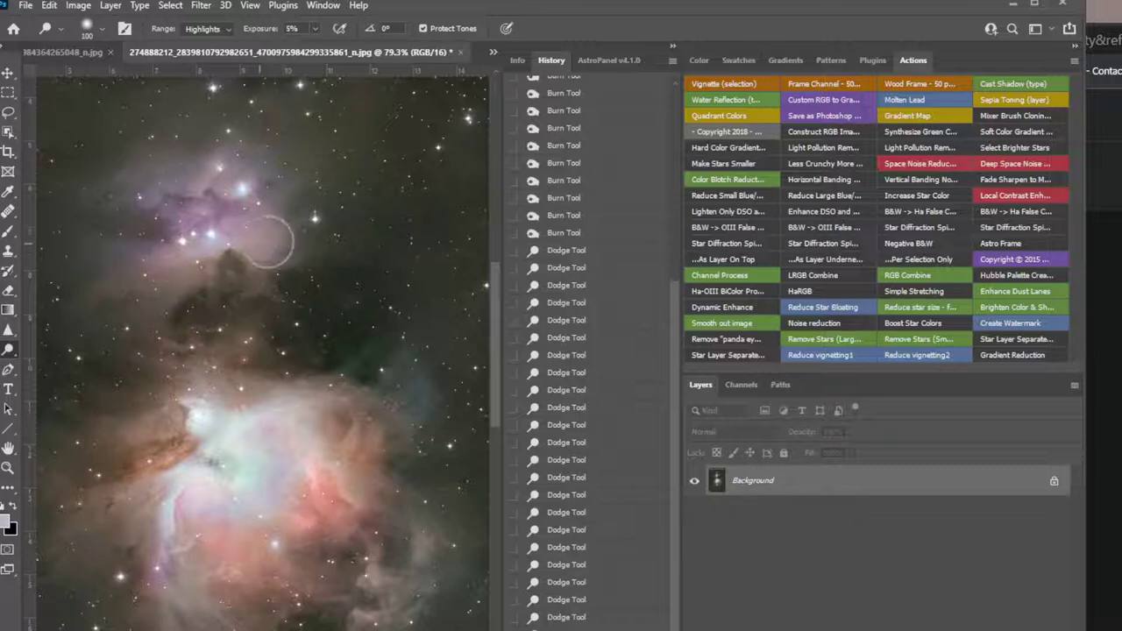
click(8, 113)
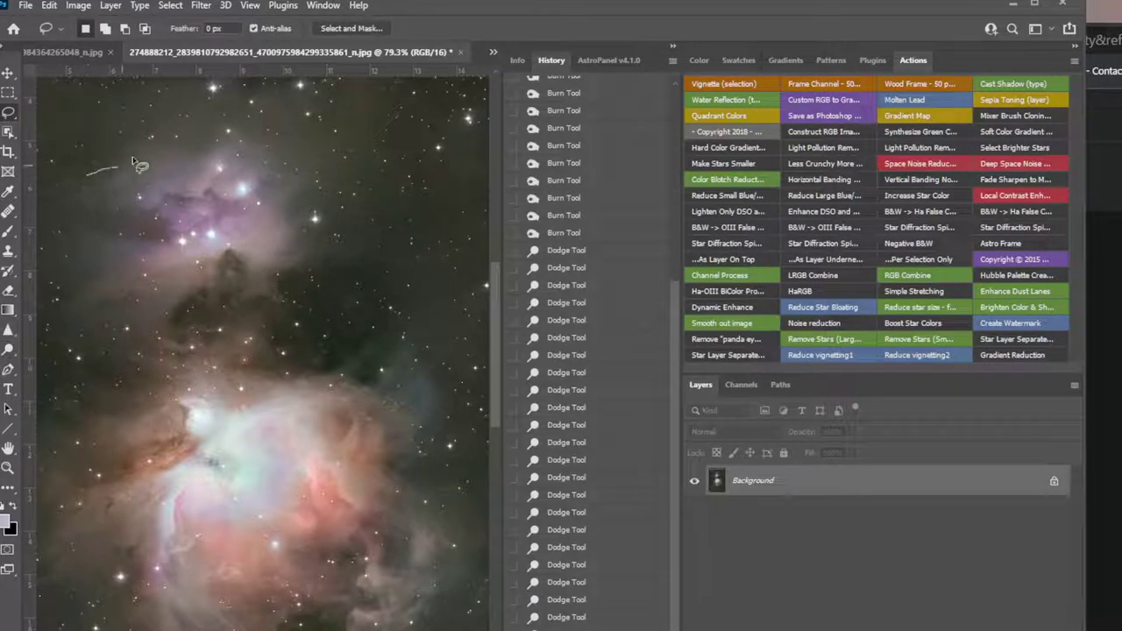
mouse_move(292, 290)
mouse_down()
mouse_move(173, 303)
mouse_move(144, 343)
mouse_move(52, 305)
mouse_move(59, 196)
mouse_move(114, 149)
mouse_move(141, 140)
mouse_move(262, 165)
mouse_up()
mouse_move(303, 197)
mouse_down()
mouse_move(312, 225)
mouse_move(257, 327)
mouse_move(211, 299)
mouse_up()
drag(123, 317, 110, 320)
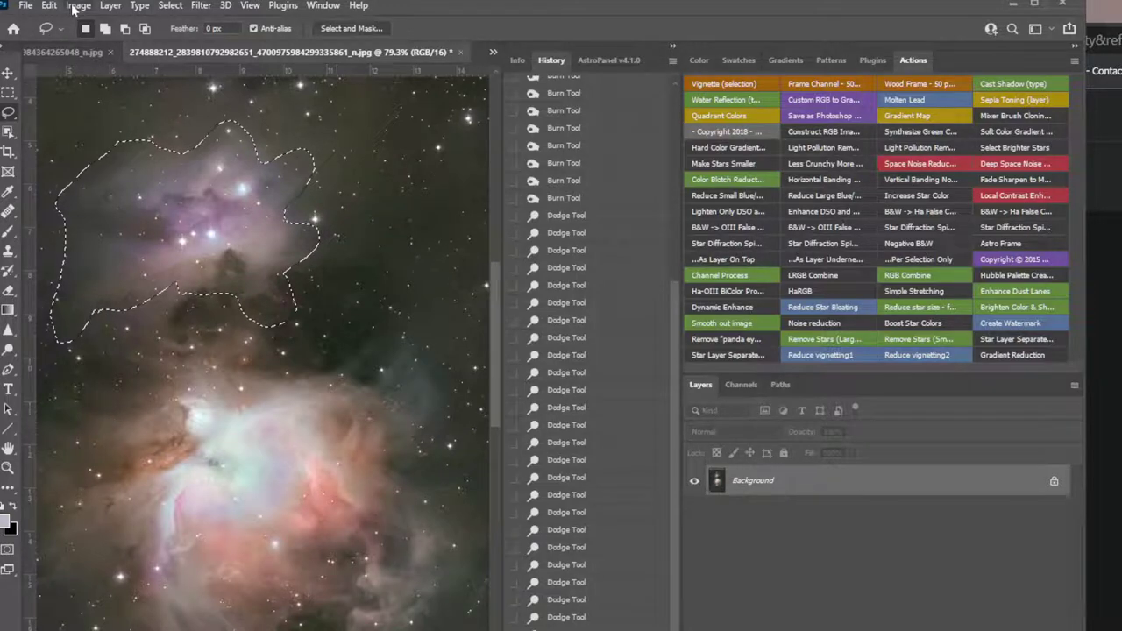
click(77, 6)
mouse_move(112, 47)
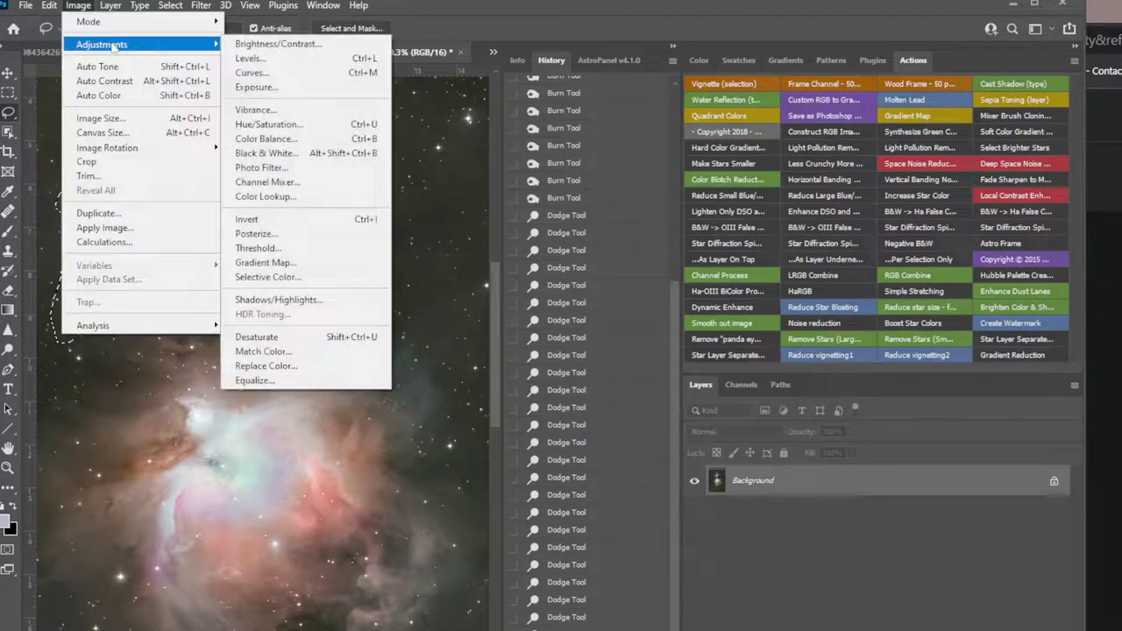
click(272, 45)
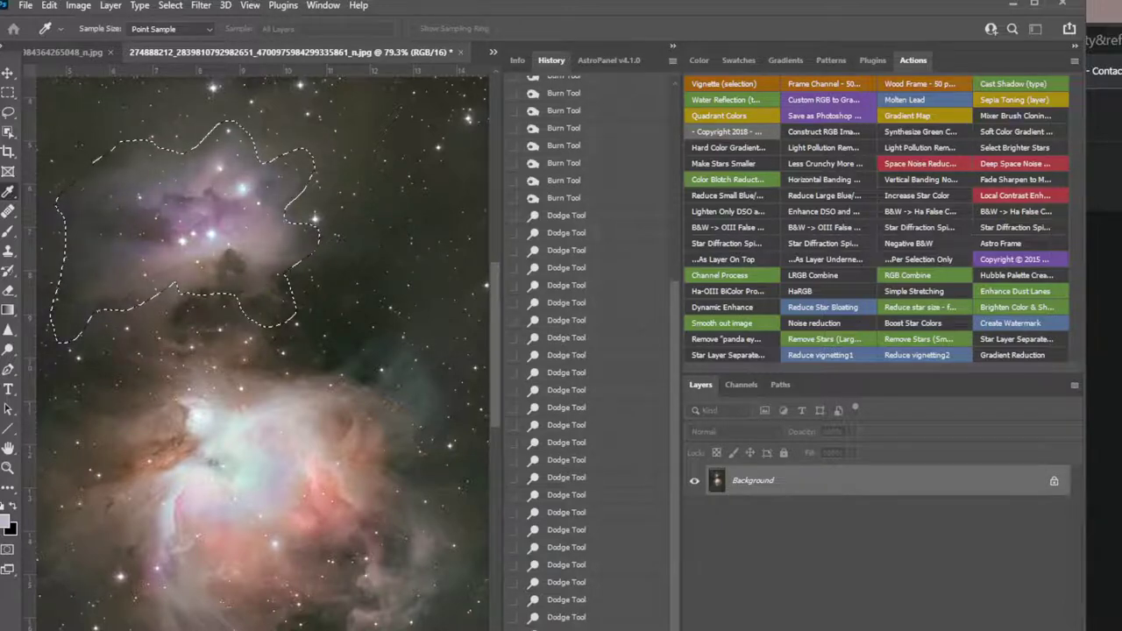
click(170, 6)
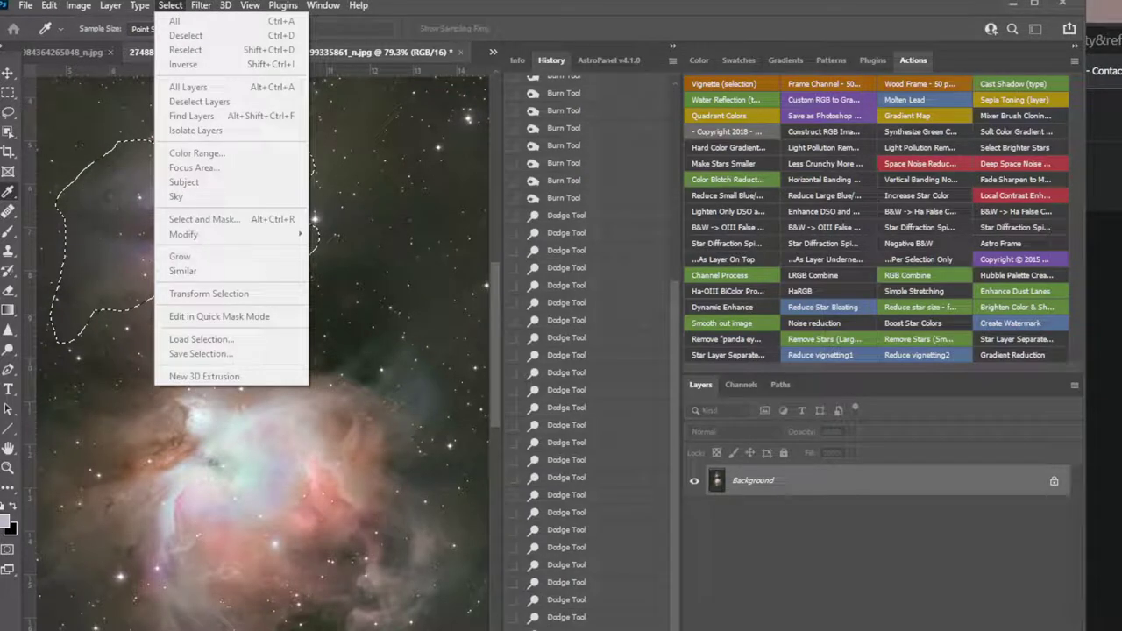
key(Escape)
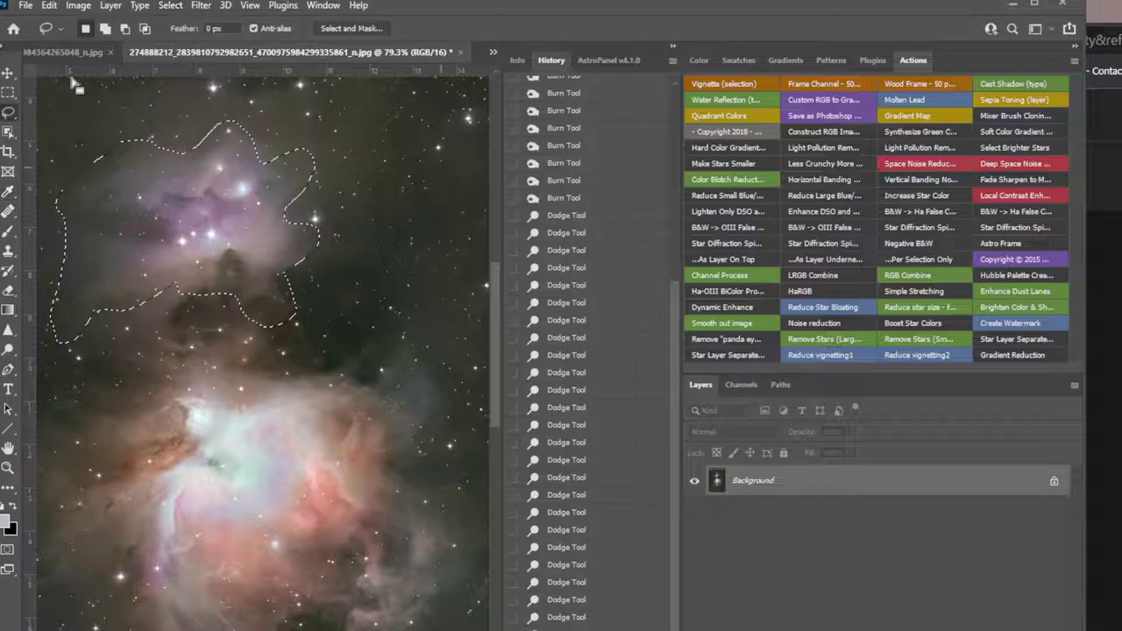
Step: Feather the selection around the purple nebula with a radius of 13 pixels
click(170, 5)
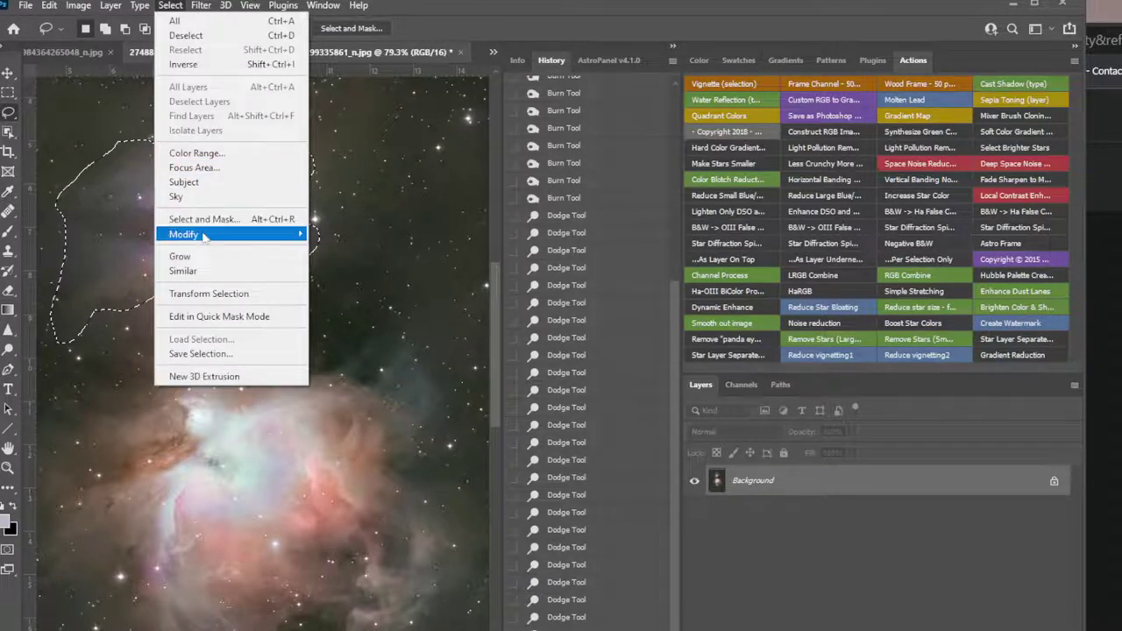
mouse_move(236, 236)
click(349, 299)
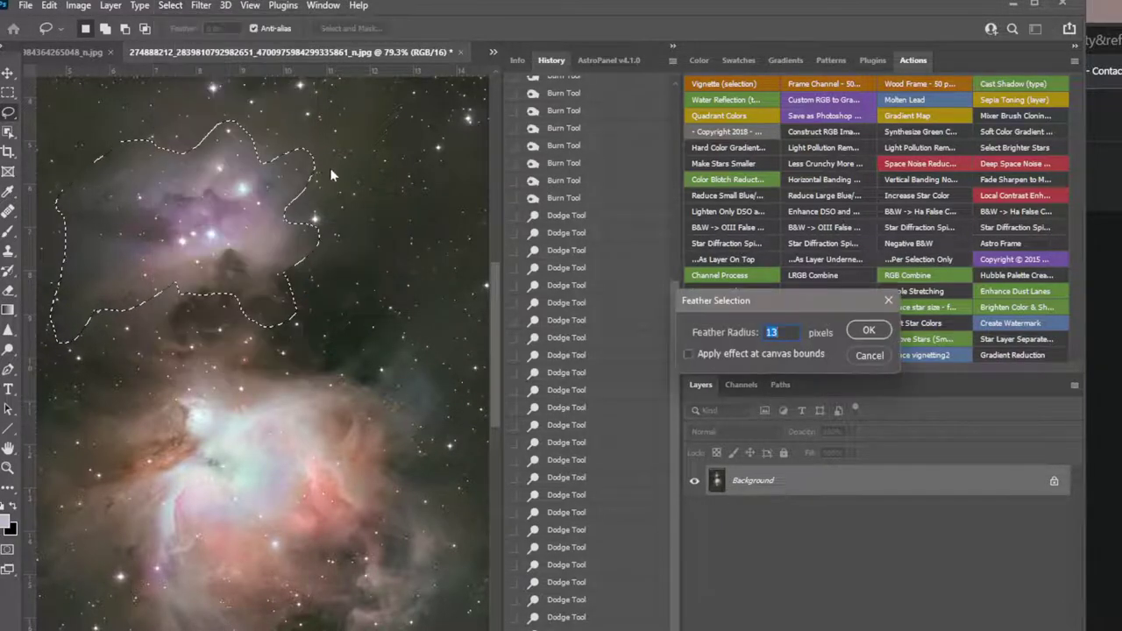
drag(764, 302, 227, 468)
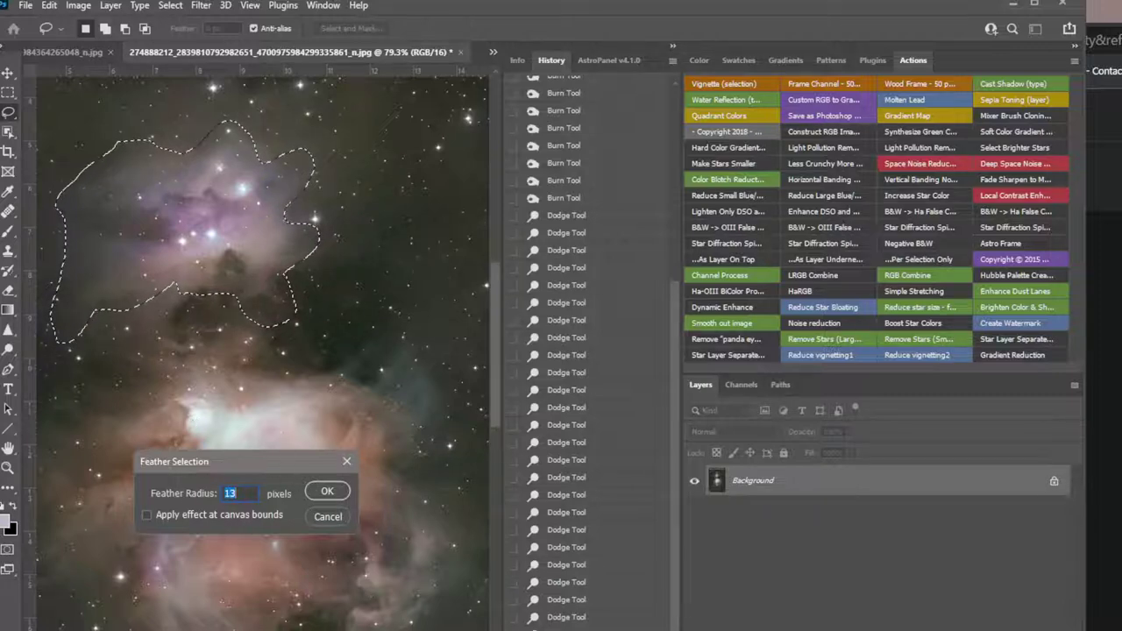
click(326, 491)
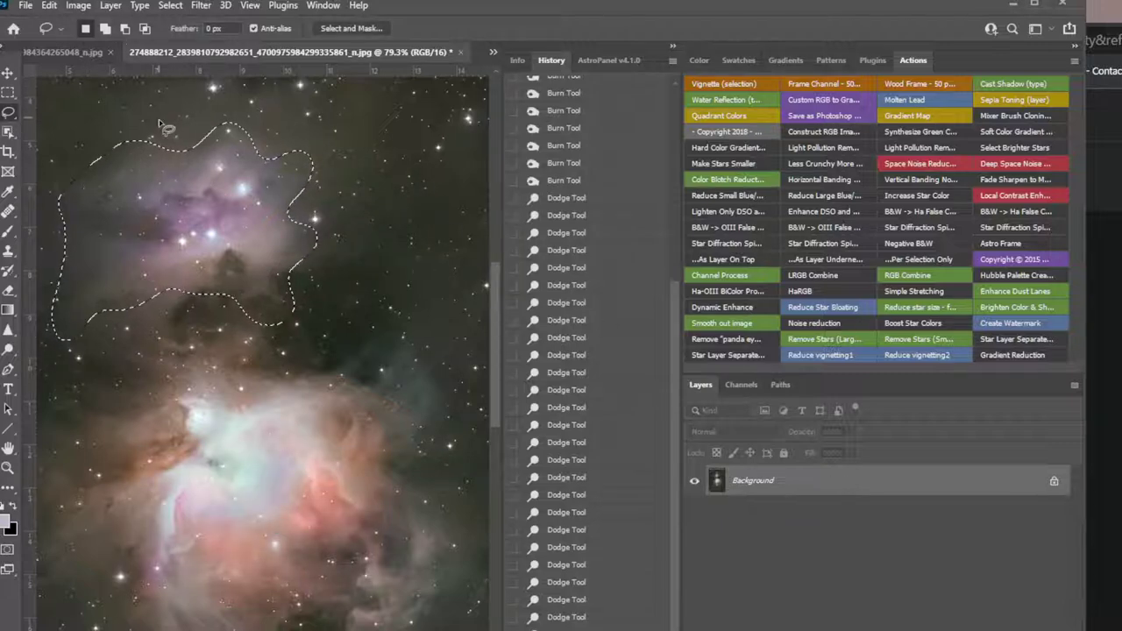
Step: Start a Selective Color adjustment on the selected purple nebula and set Magenta to -14% for the Whites
click(78, 5)
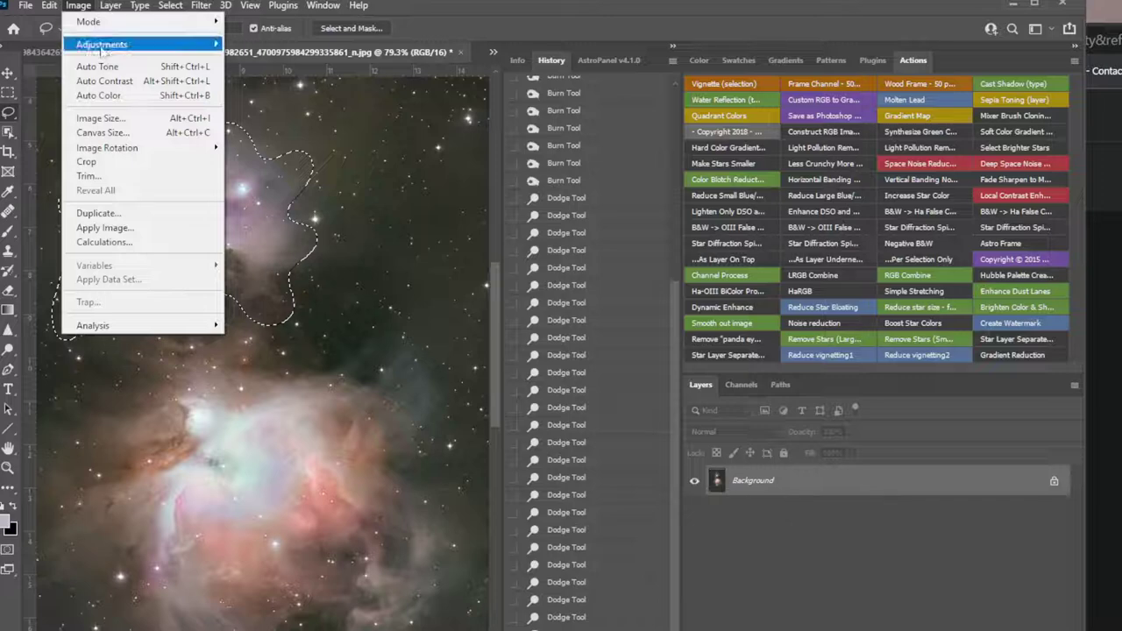
mouse_move(105, 44)
click(266, 277)
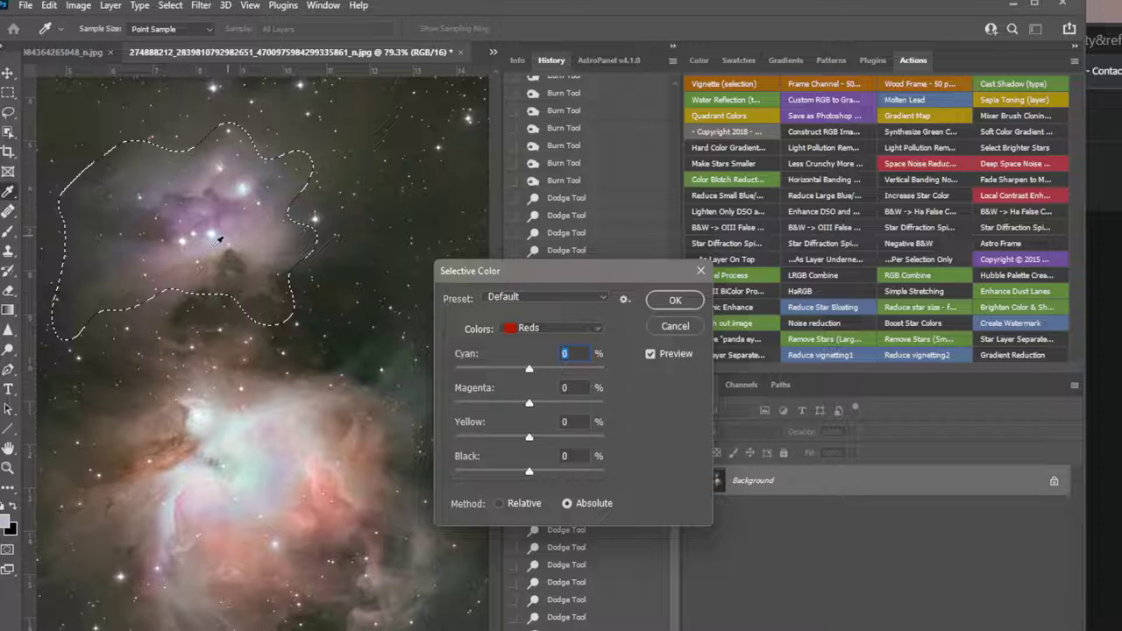
click(595, 330)
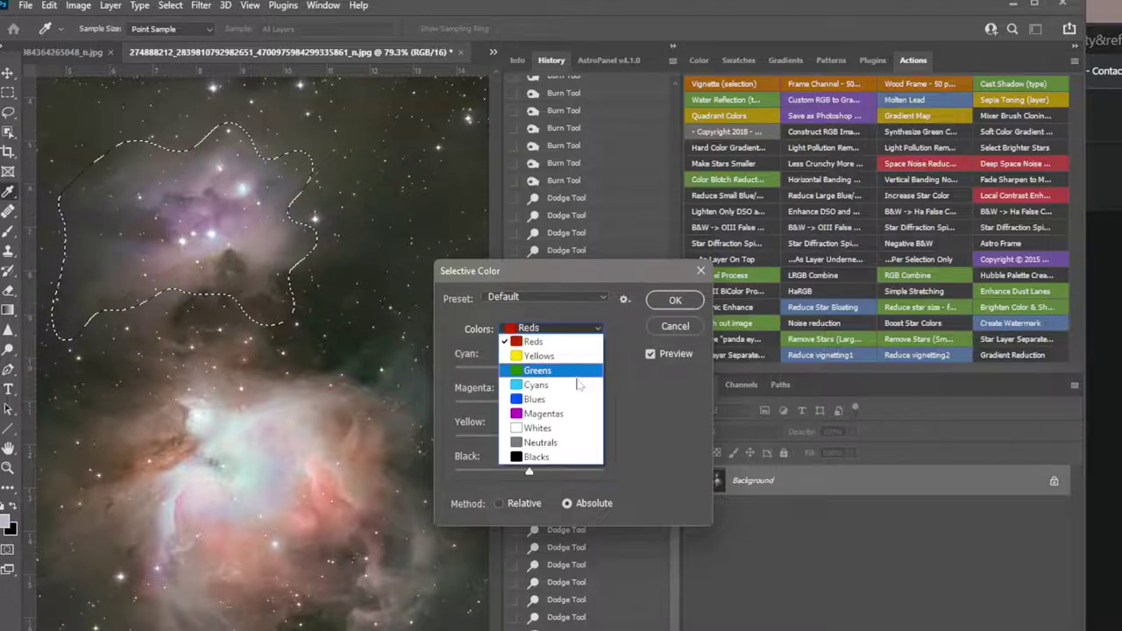
click(565, 427)
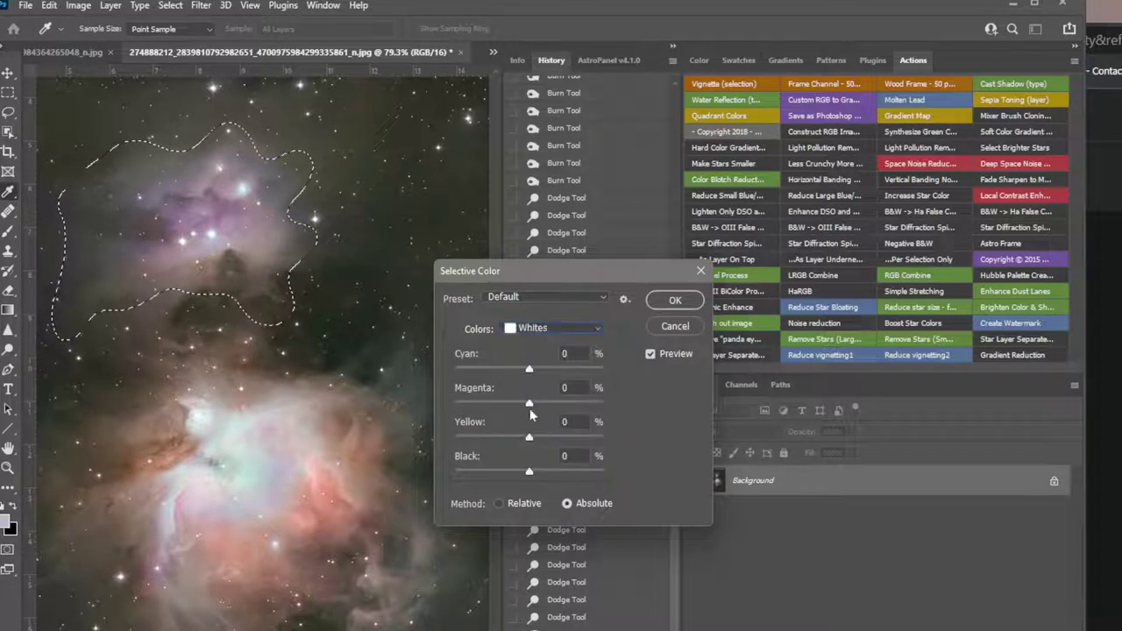
drag(528, 405, 519, 383)
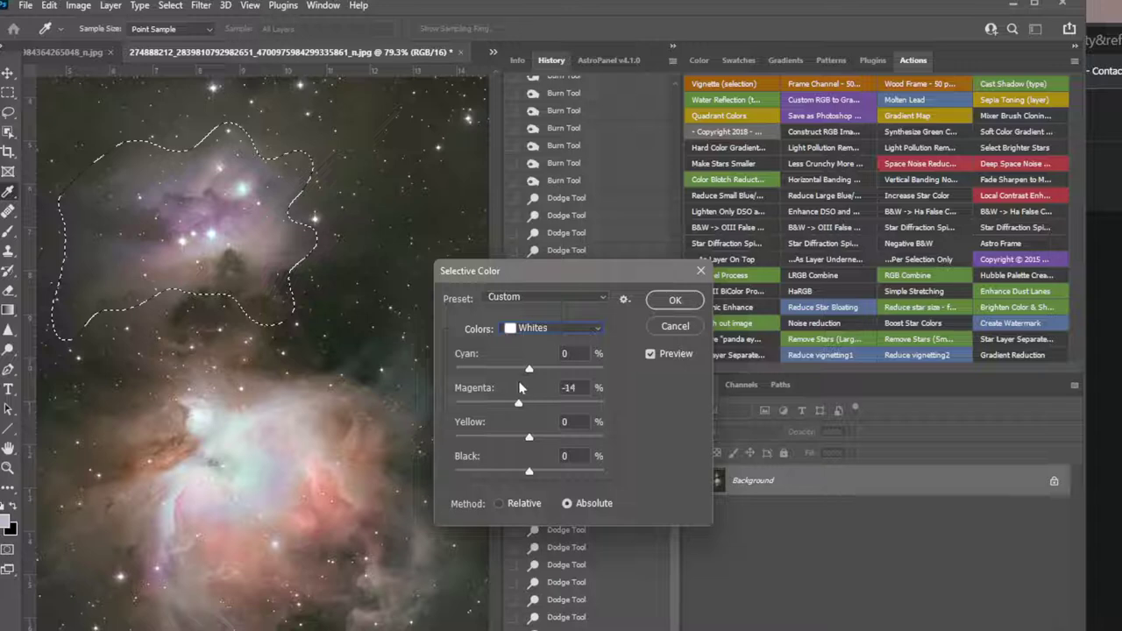
Step: In Selective Color, set the Neutrals of the selected upper nebula to Magenta -4% and Yellow -2%
click(595, 327)
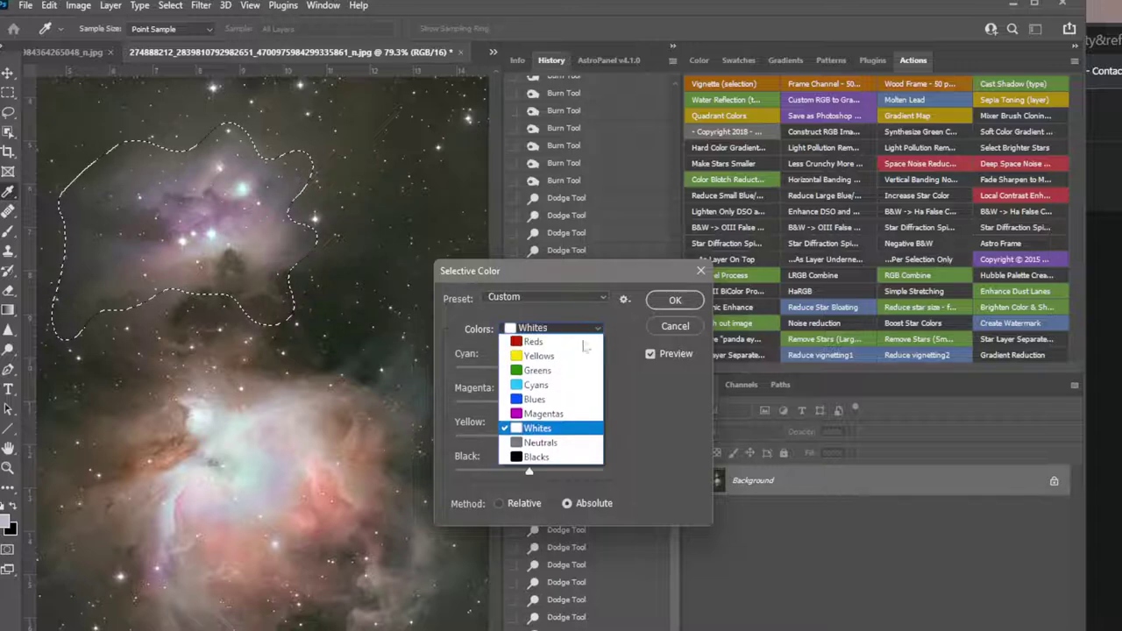
click(566, 443)
drag(526, 404, 525, 404)
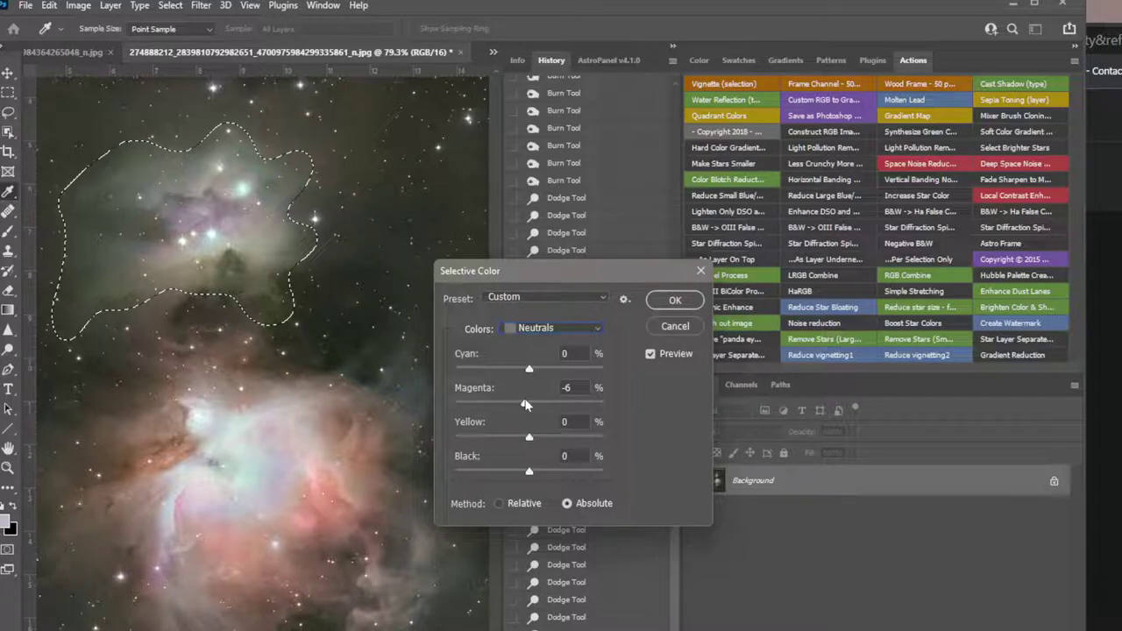
mouse_move(526, 404)
mouse_down()
mouse_move(663, 404)
mouse_move(290, 415)
mouse_move(526, 405)
mouse_up()
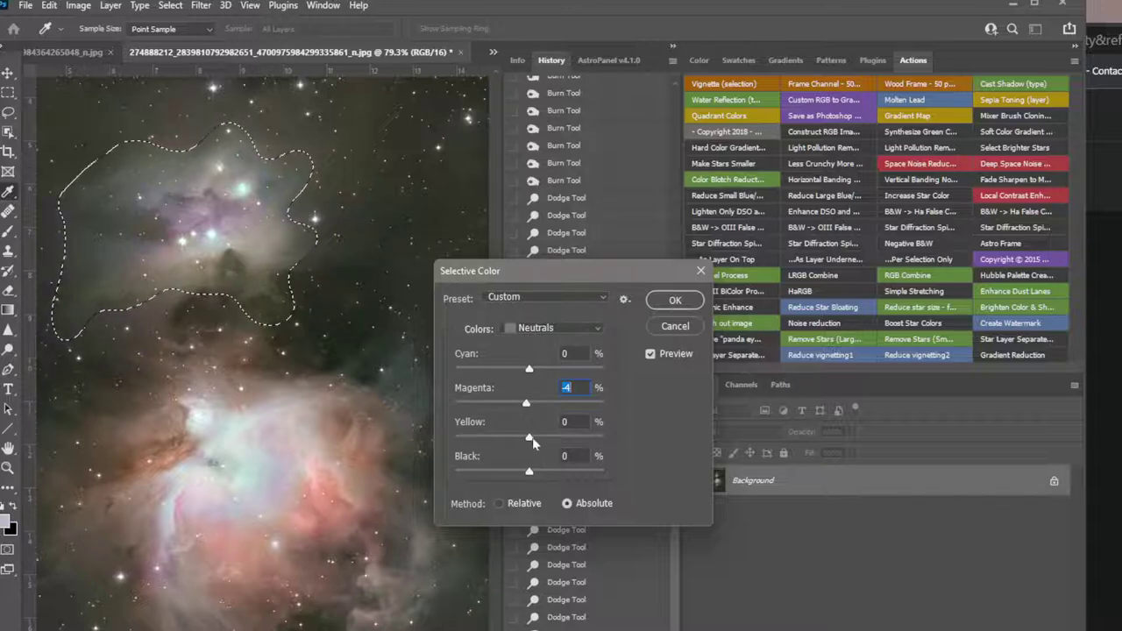
drag(530, 441, 527, 438)
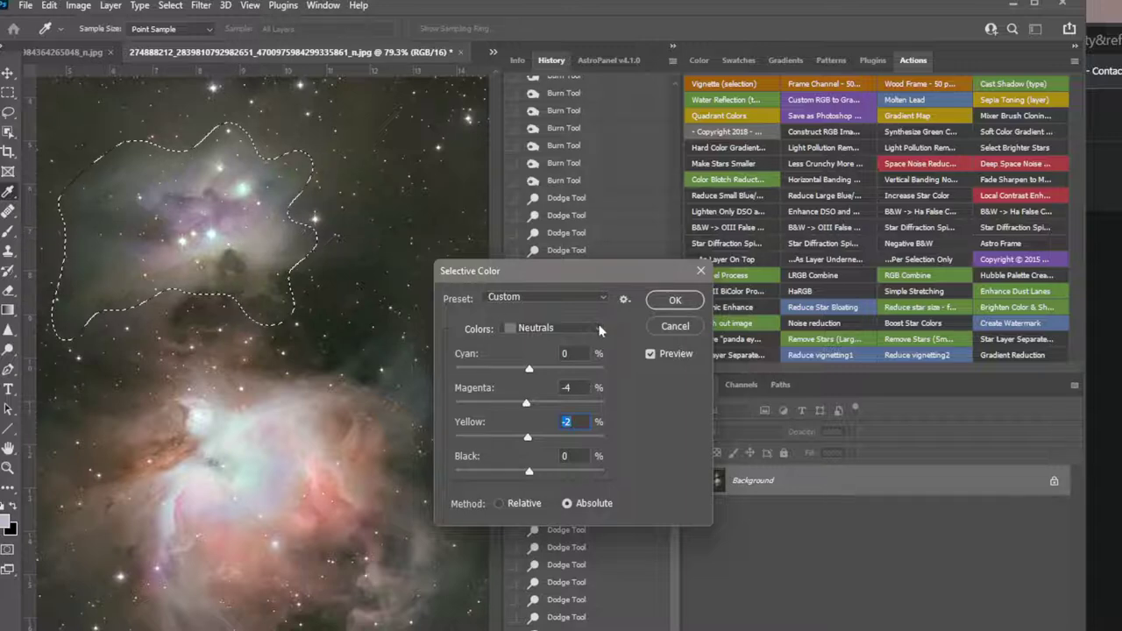
Step: Set the Magentas to Cyan -44%, Magenta -46% and Black -5%, and apply the Selective Color adjustment
click(552, 328)
click(583, 420)
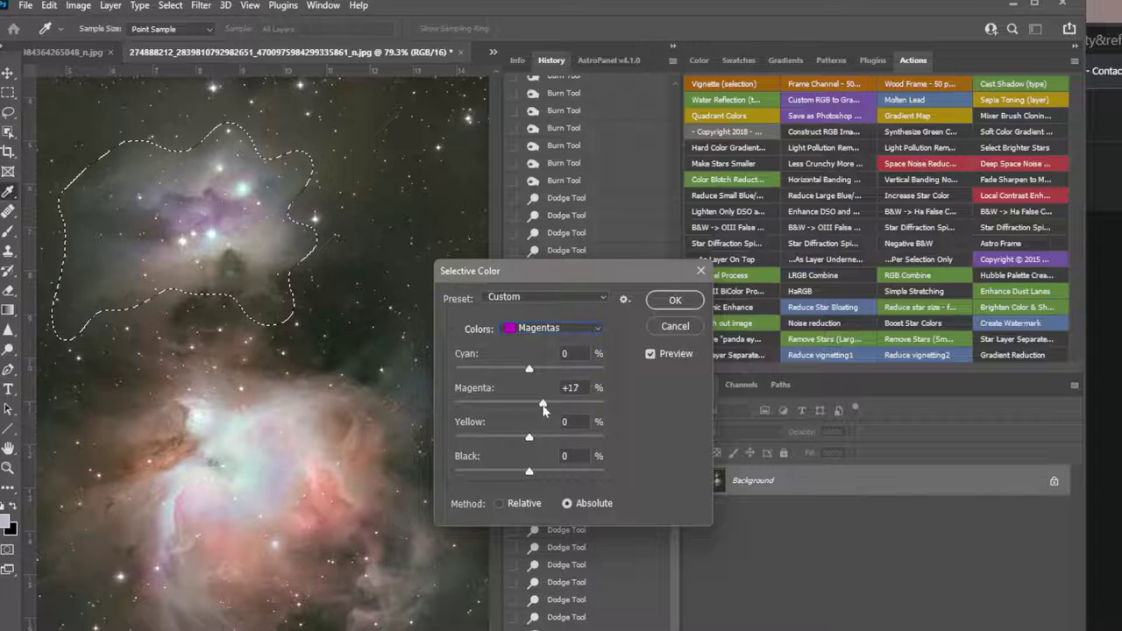
drag(495, 407, 496, 407)
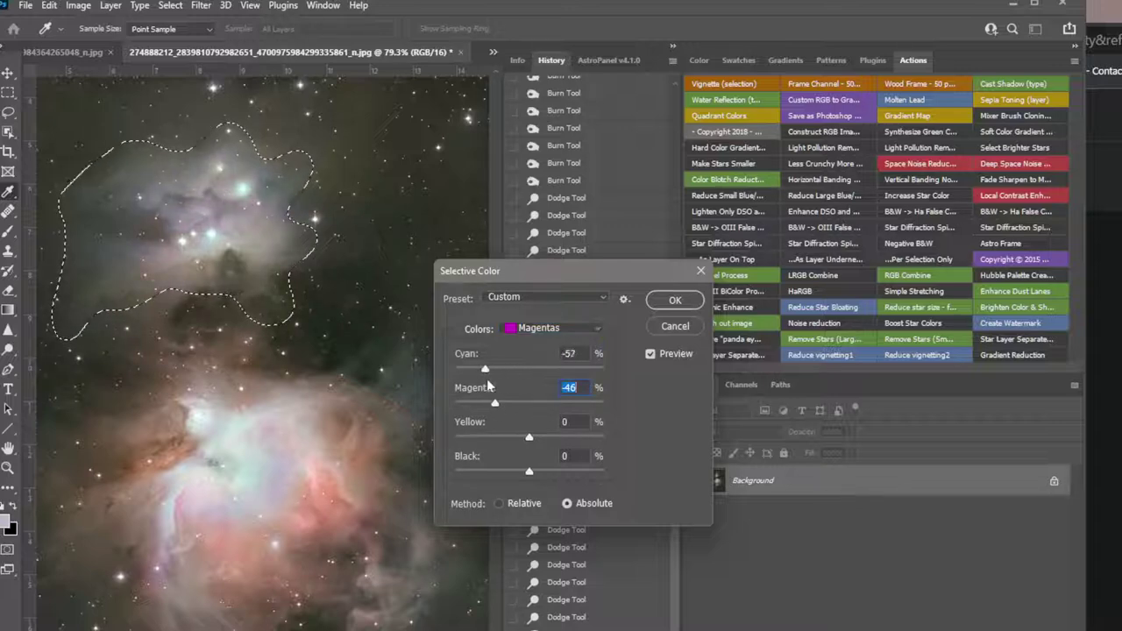
drag(499, 375, 496, 376)
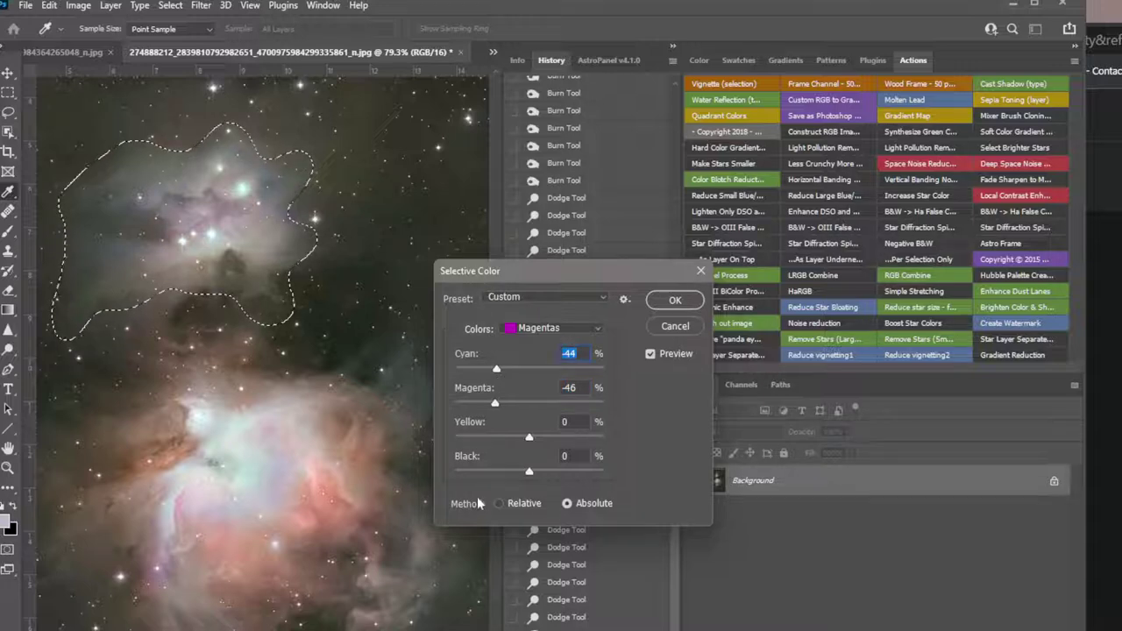
drag(528, 473, 503, 477)
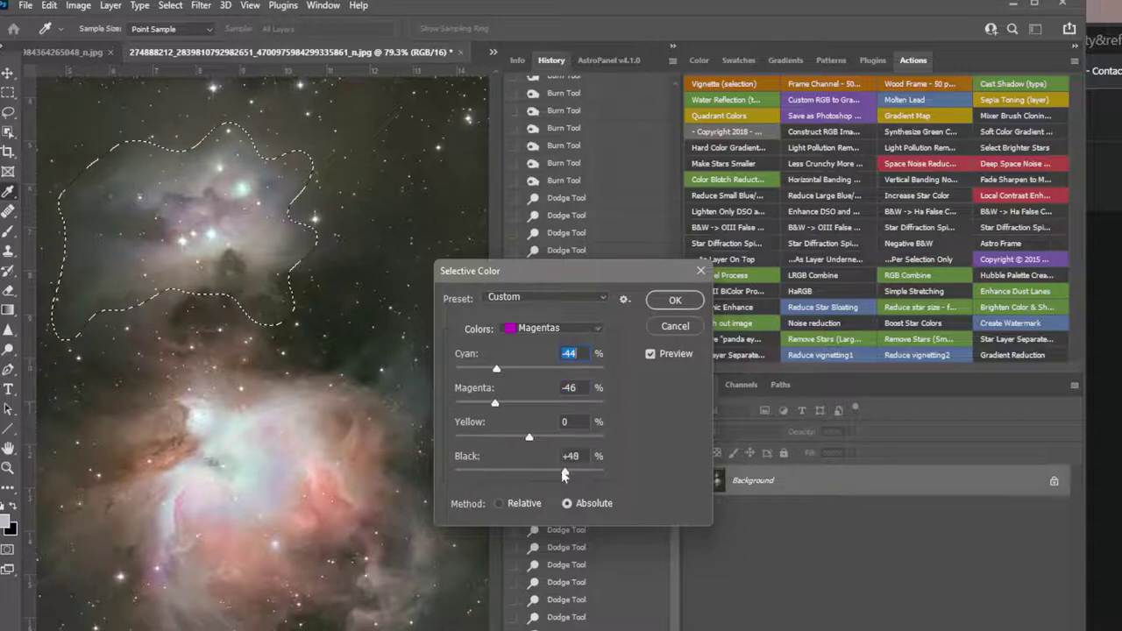
click(589, 327)
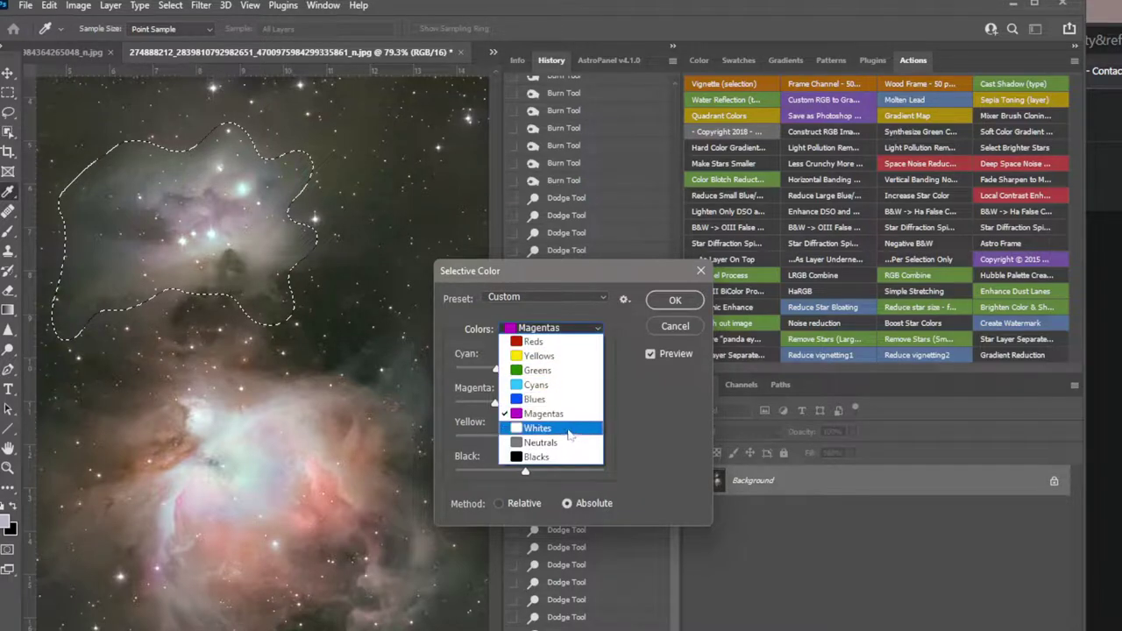
click(661, 301)
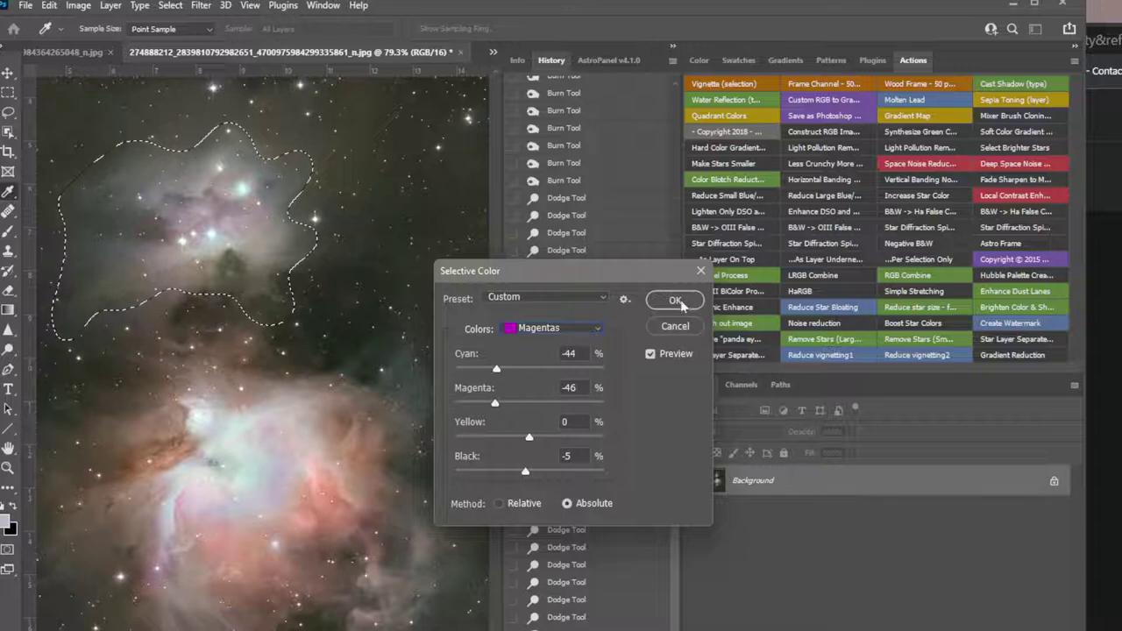
click(676, 301)
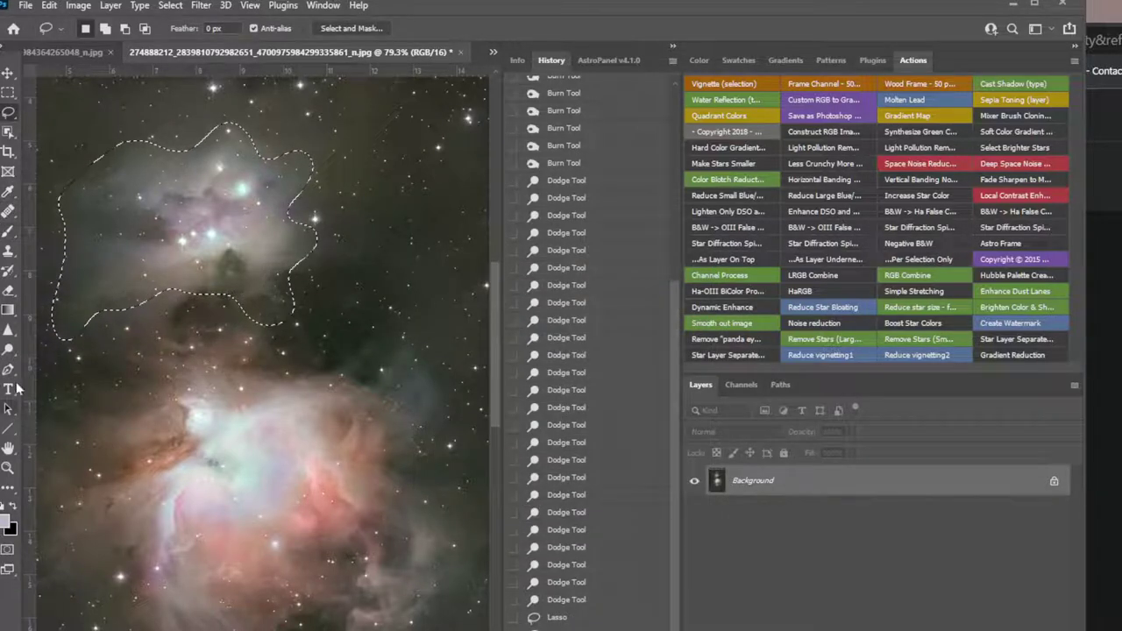
Step: Saturate the left side of the upper nebula with the Sponge tool at 27% flow, using a 90 px brush
click(9, 331)
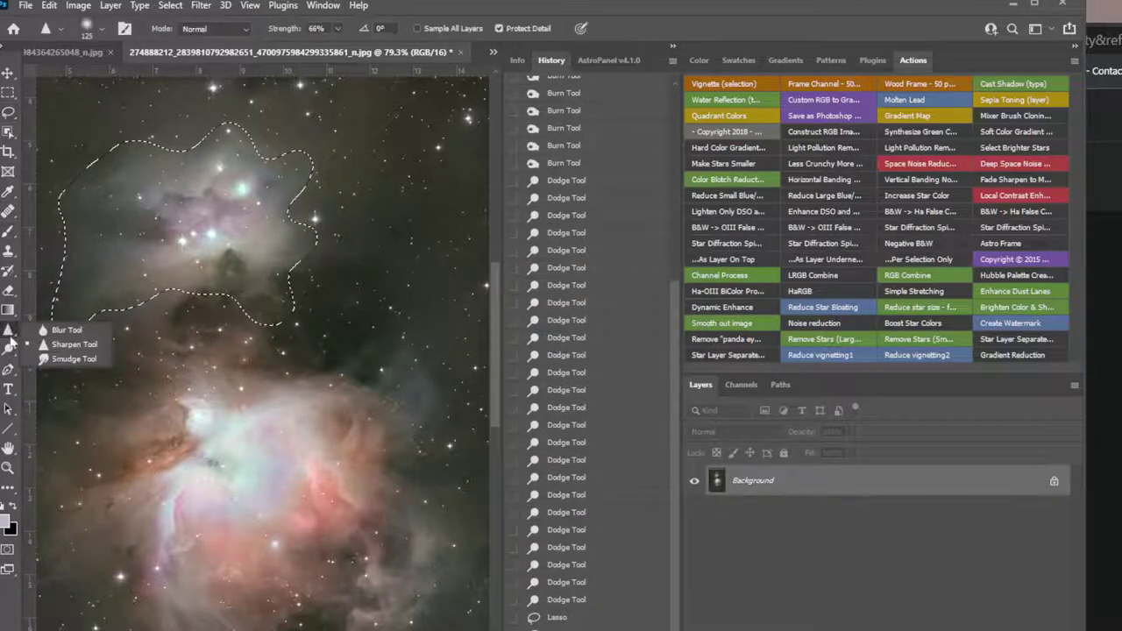
click(9, 350)
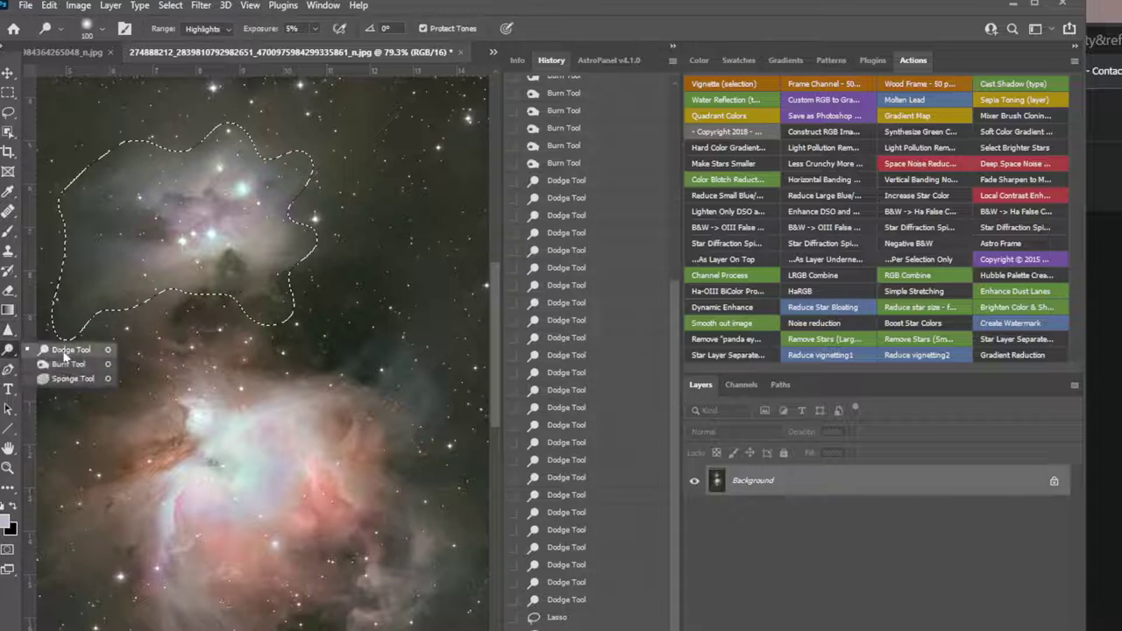
click(75, 379)
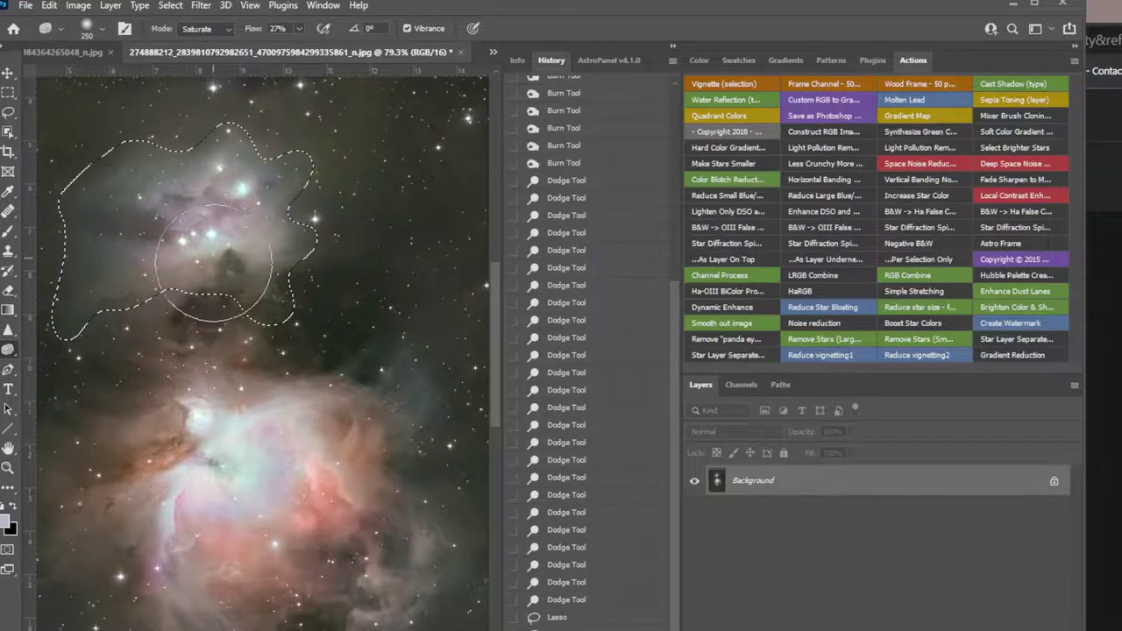
key(bracketleft)
key(bracketleft)
key(bracketleft)
key(bracketleft)
key(bracketleft)
key(bracketleft)
key(bracketleft)
click(156, 226)
click(148, 221)
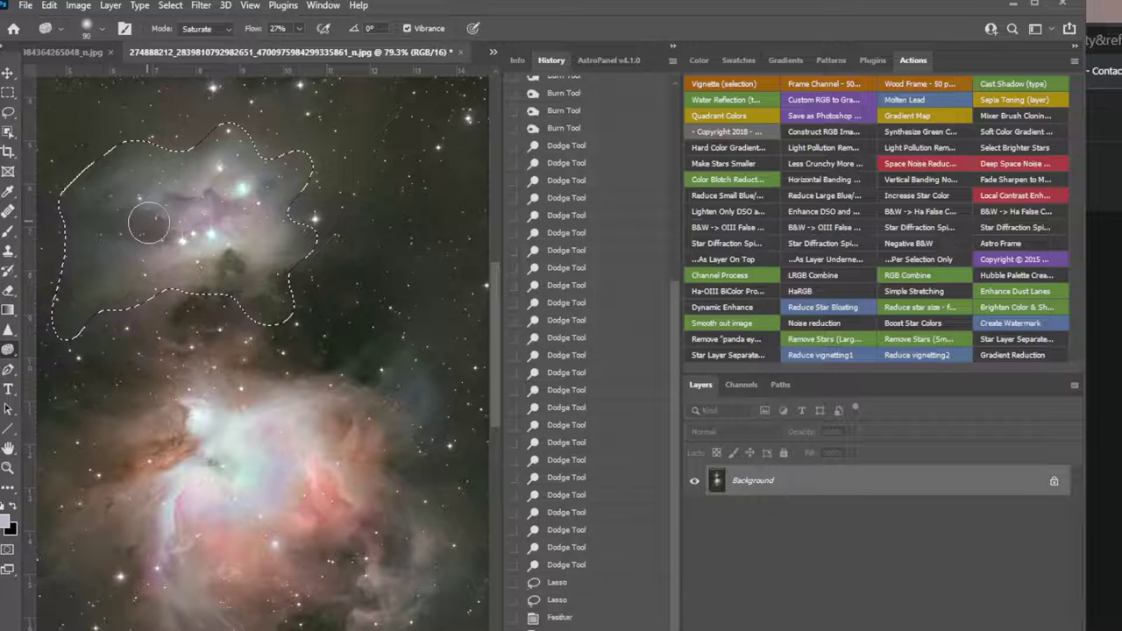
click(140, 223)
click(126, 224)
click(116, 217)
click(114, 224)
click(145, 224)
click(160, 226)
click(151, 230)
Step: Saturate the upper nebula's core from left to right with the Sponge tool, reducing the brush from 80 to 70 px
key(bracketleft)
click(172, 204)
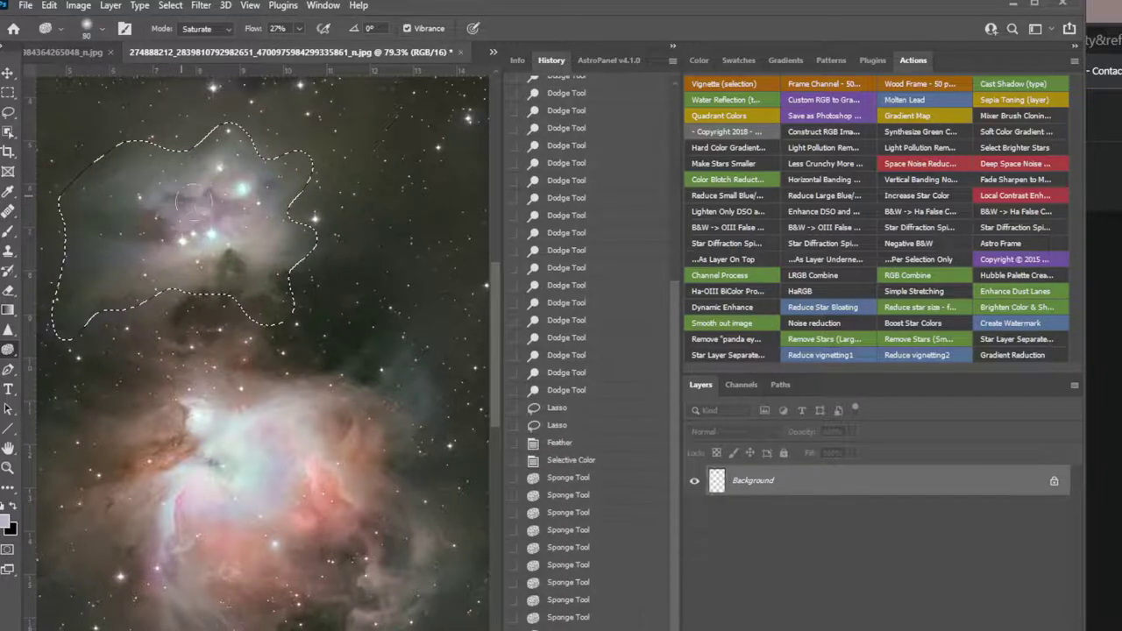
click(193, 202)
click(215, 203)
click(215, 202)
click(218, 205)
click(222, 206)
click(225, 208)
click(231, 205)
key(bracketleft)
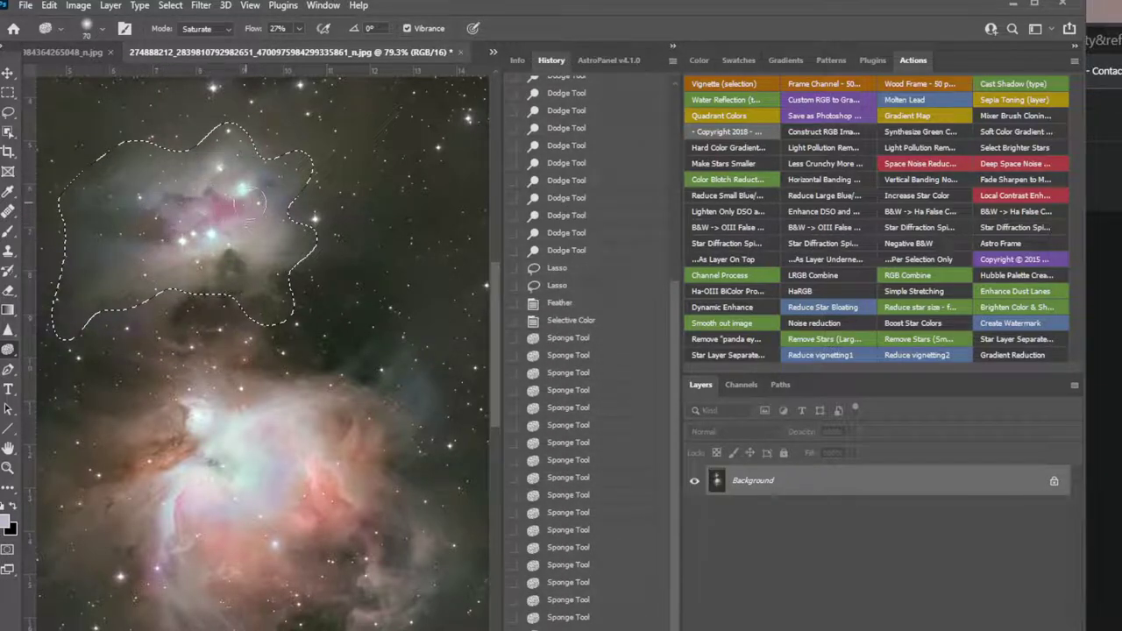
click(250, 203)
click(259, 203)
Step: Build up saturation along the upper nebula's core and its left edge with a 45 px Sponge brush
key(bracketleft)
key(bracketleft)
key(bracketleft)
click(230, 205)
click(219, 207)
click(207, 208)
click(195, 216)
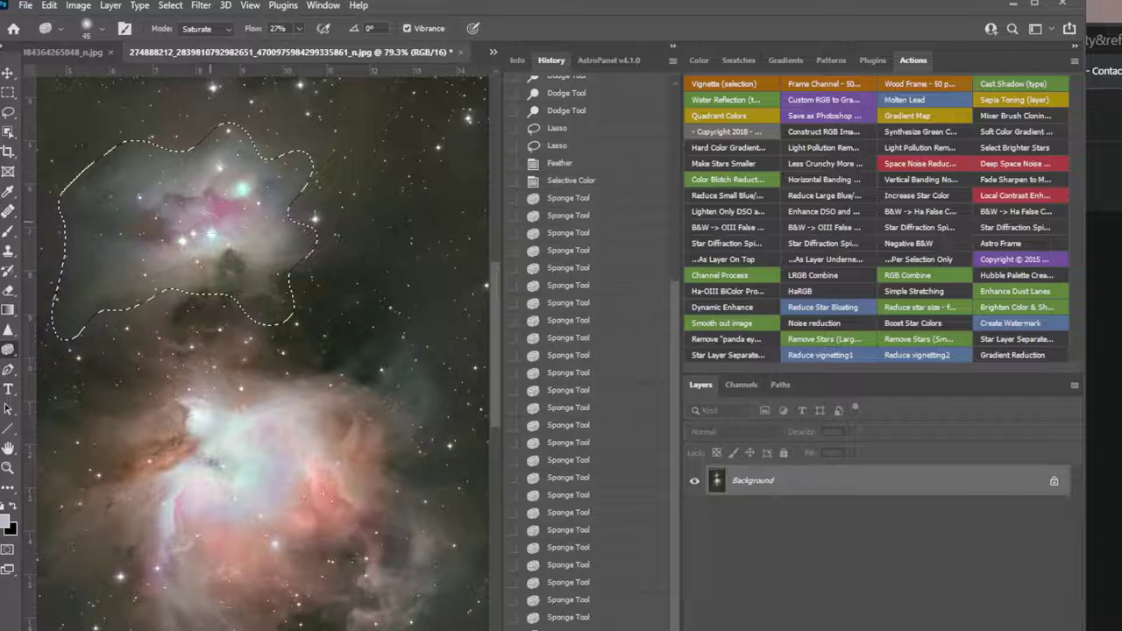
click(177, 230)
click(165, 240)
mouse_move(164, 239)
mouse_down()
mouse_move(174, 202)
mouse_move(160, 201)
mouse_up()
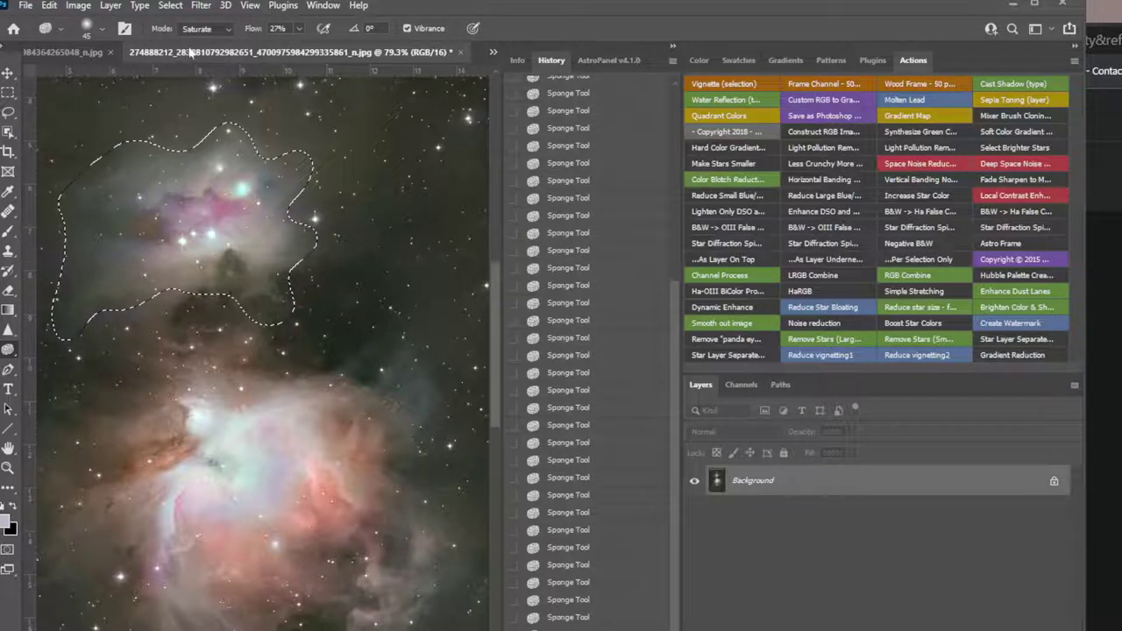
Step: Switch the Sponge tool to Desaturate mode
click(209, 30)
click(218, 51)
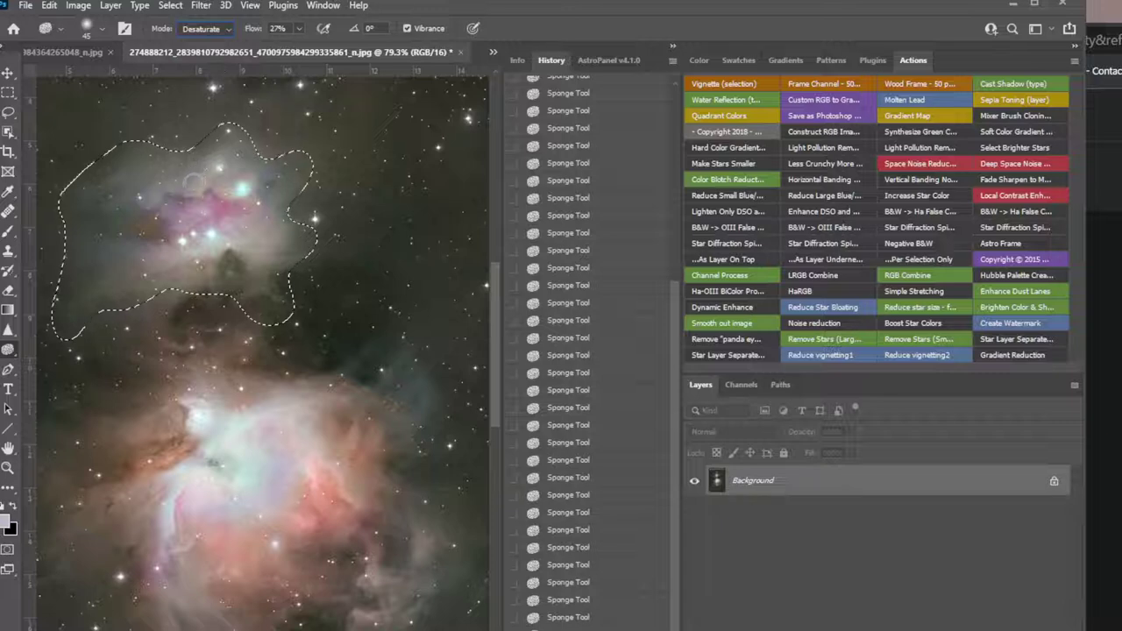
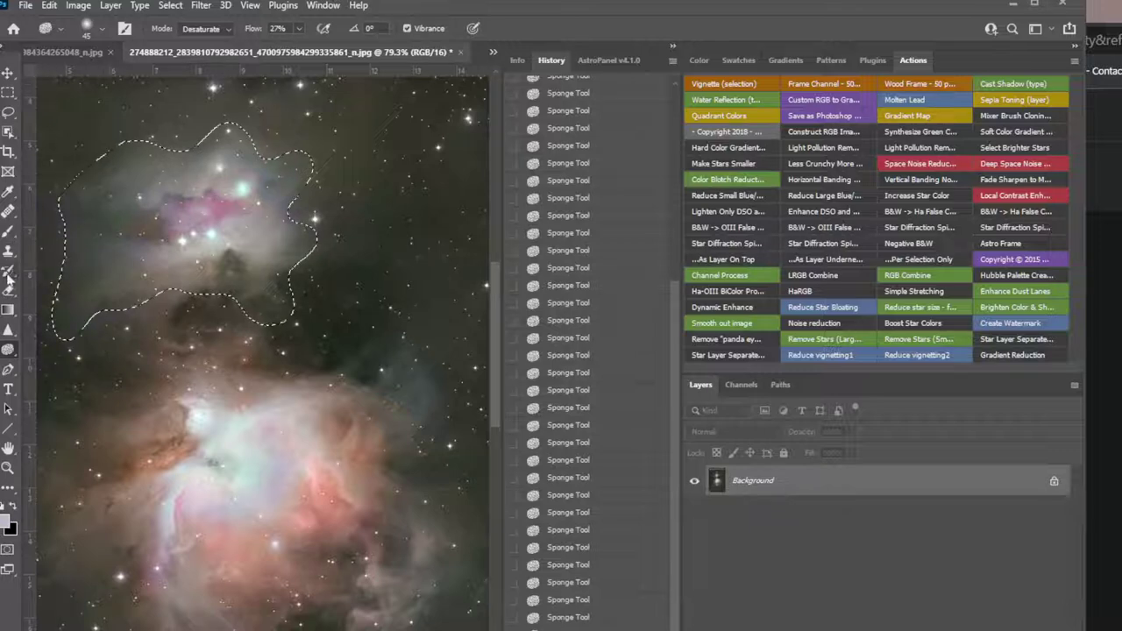
Step: Sample pink from the upper nebula's core and paint it across the core and left side with a 40 px Color-mode brush at 12% opacity
key(b)
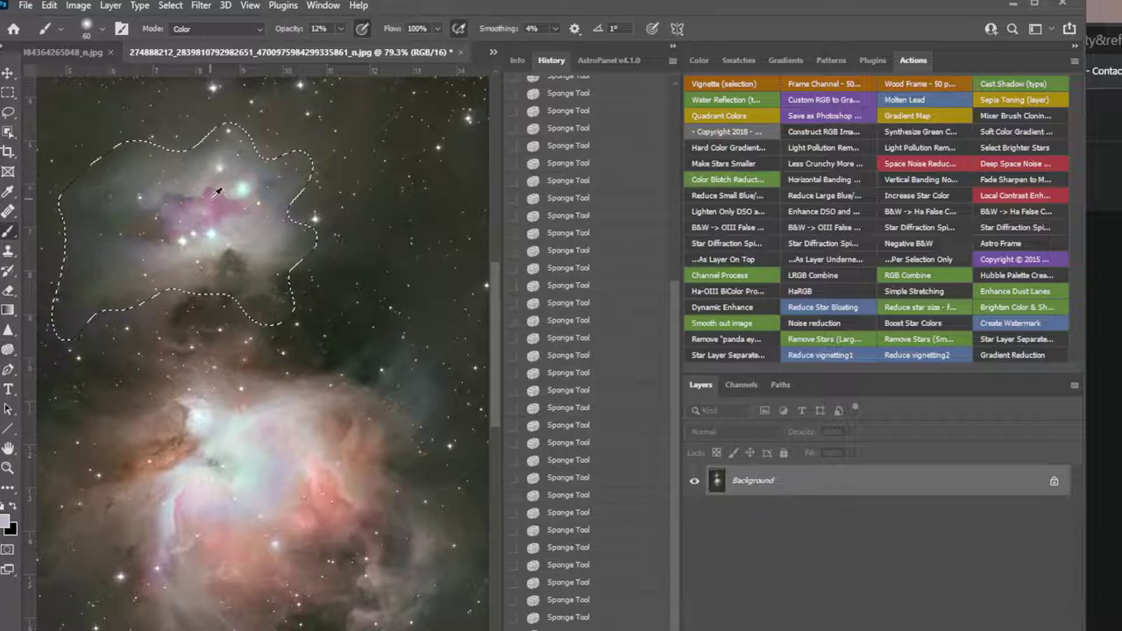
alt+click(221, 201)
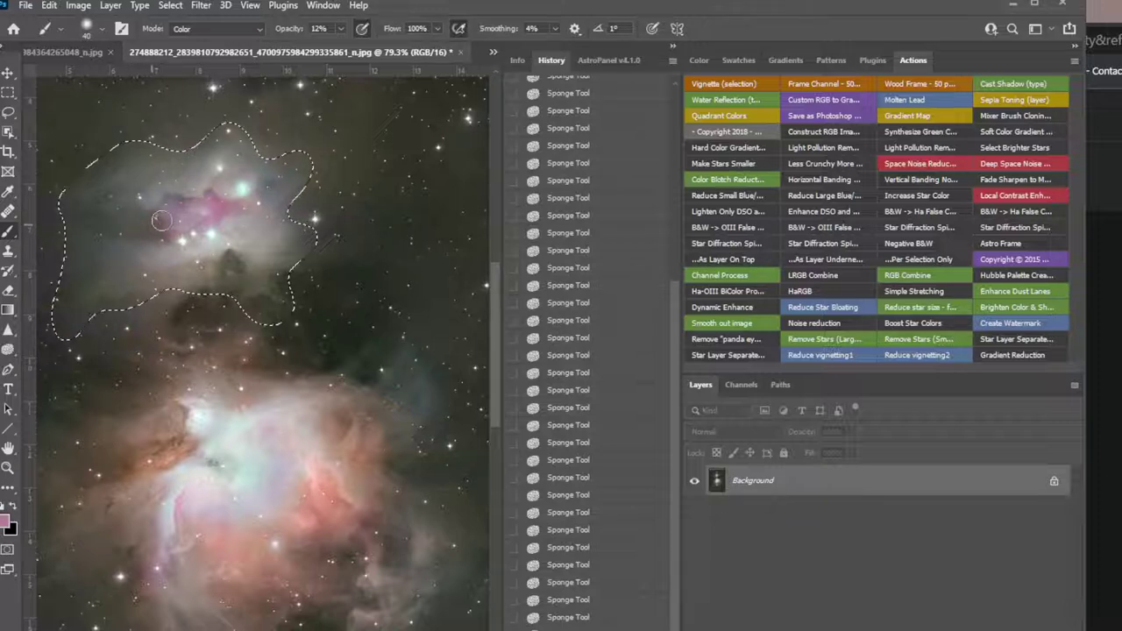
mouse_move(162, 231)
mouse_down()
mouse_move(176, 202)
mouse_move(213, 203)
mouse_up()
click(215, 204)
click(217, 206)
click(223, 210)
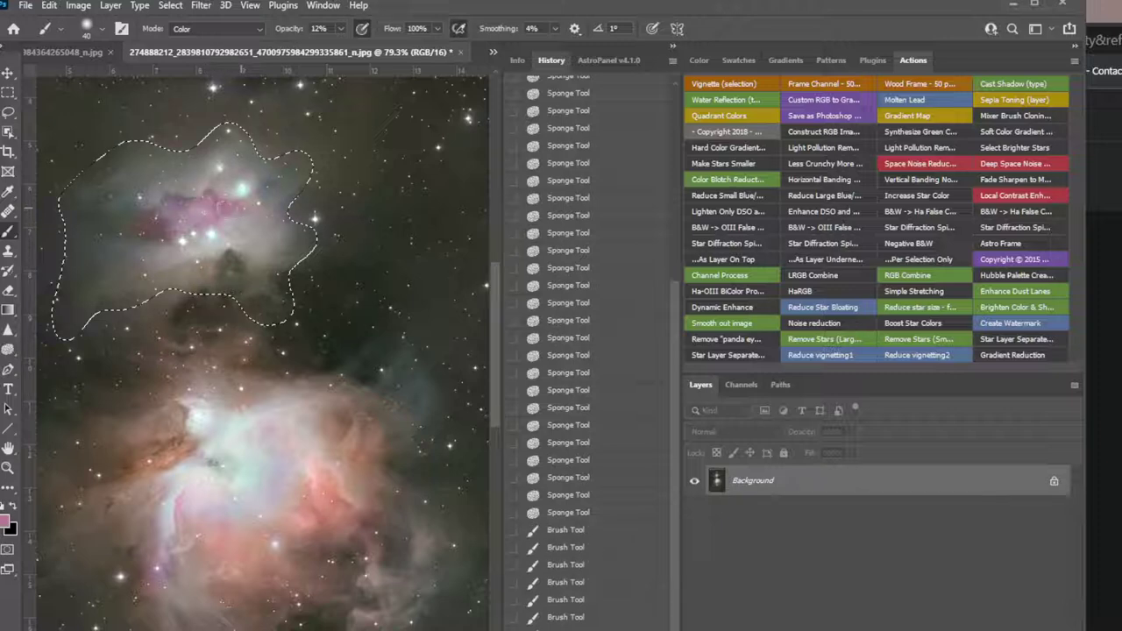
click(150, 242)
click(128, 227)
click(125, 226)
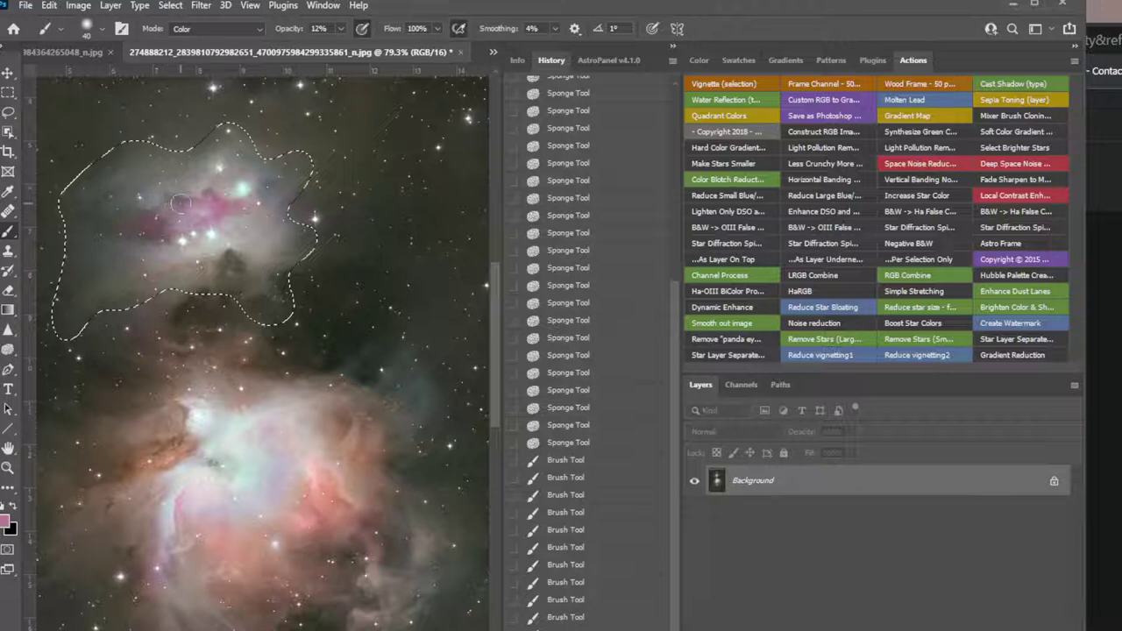
Step: Touch up the pink along the core's upper and right edges with smaller brushes of 15 and 25 px
key(bracketleft)
key(bracketleft)
key(bracketleft)
key(bracketleft)
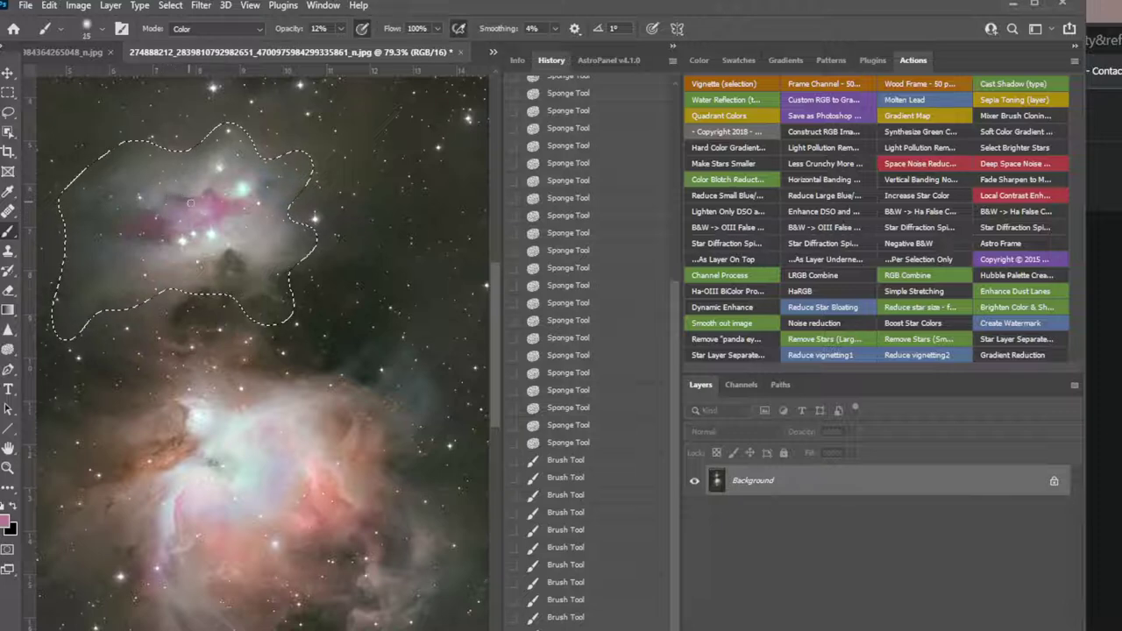
click(212, 191)
key(bracketright)
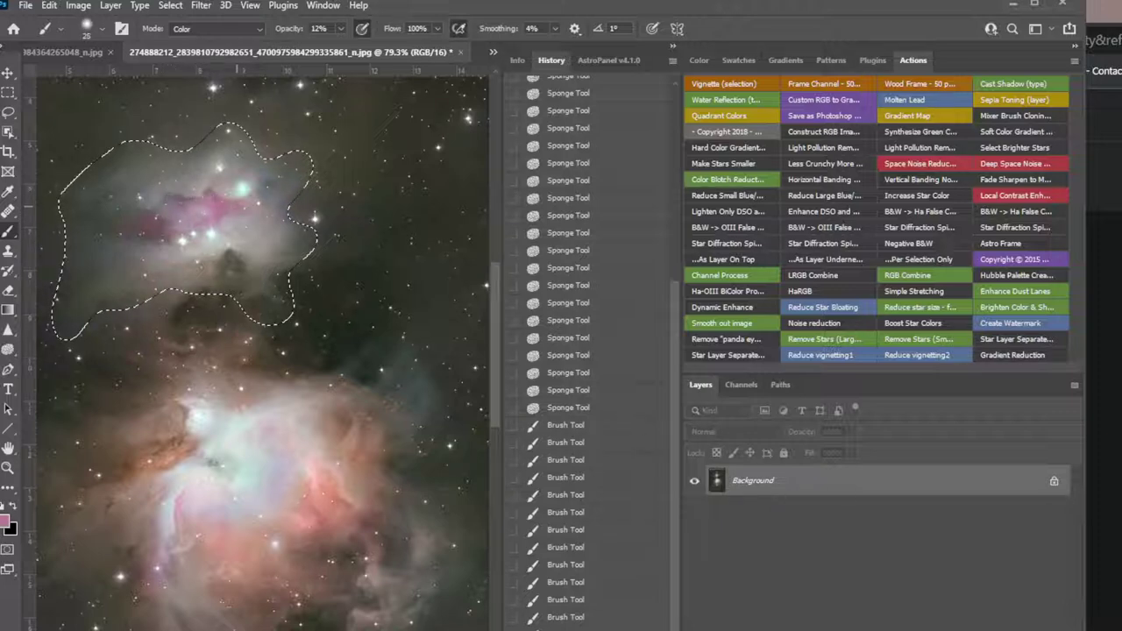
click(234, 211)
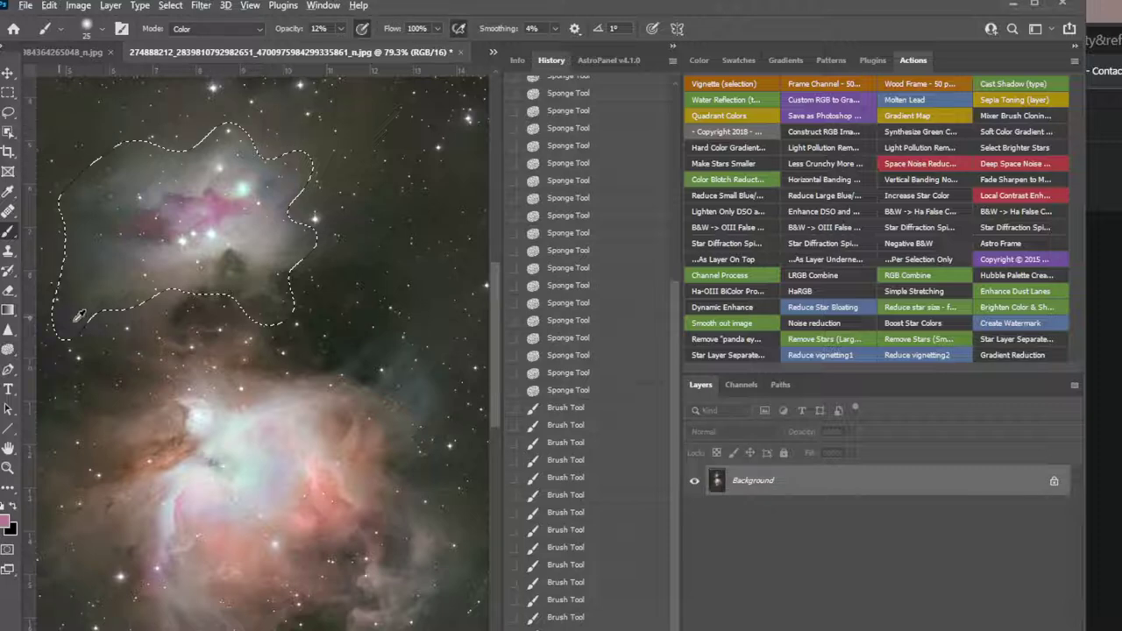
Step: Sample the dark sky colour above the upper nebula and paint it around the nebula's outer edges, enlarging the brush to 60 px
alt+click(171, 131)
key(bracketright)
key(bracketright)
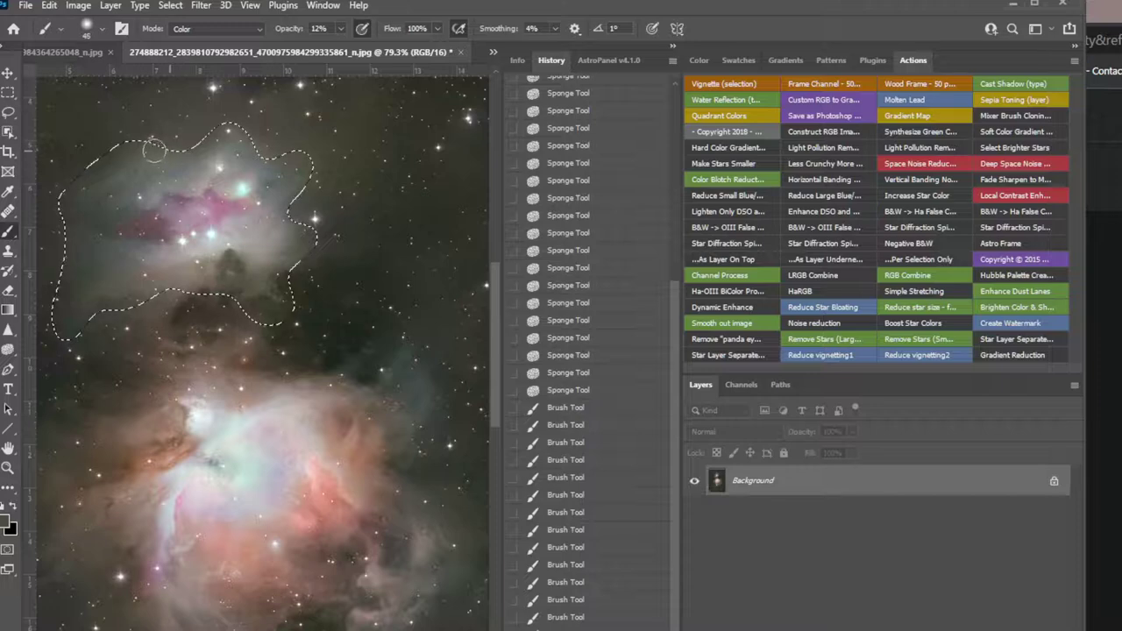
key(bracketright)
mouse_move(105, 170)
mouse_down()
mouse_move(72, 191)
mouse_move(71, 218)
mouse_up()
key(bracketright)
mouse_move(76, 261)
mouse_down()
mouse_move(63, 315)
mouse_move(76, 282)
mouse_move(67, 310)
mouse_move(144, 287)
mouse_move(208, 298)
mouse_move(207, 278)
mouse_move(284, 280)
mouse_move(312, 261)
mouse_move(324, 246)
mouse_move(312, 222)
mouse_move(299, 279)
mouse_move(298, 160)
mouse_move(306, 180)
mouse_move(320, 172)
mouse_move(295, 178)
mouse_up()
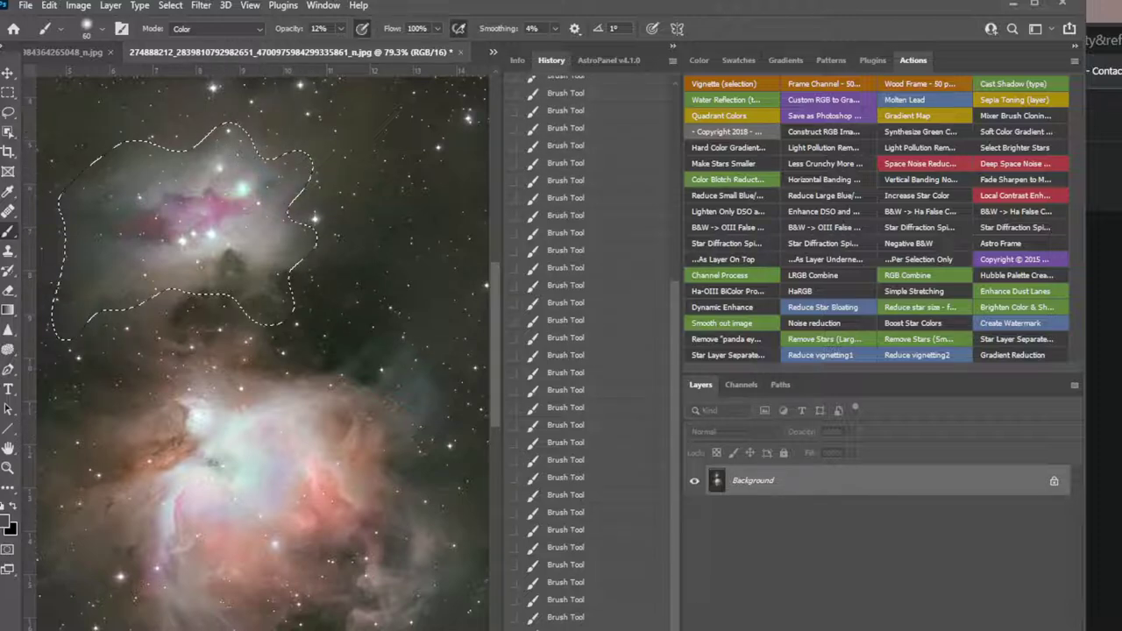
Step: Deselect the lasso selection around the upper nebula
click(8, 92)
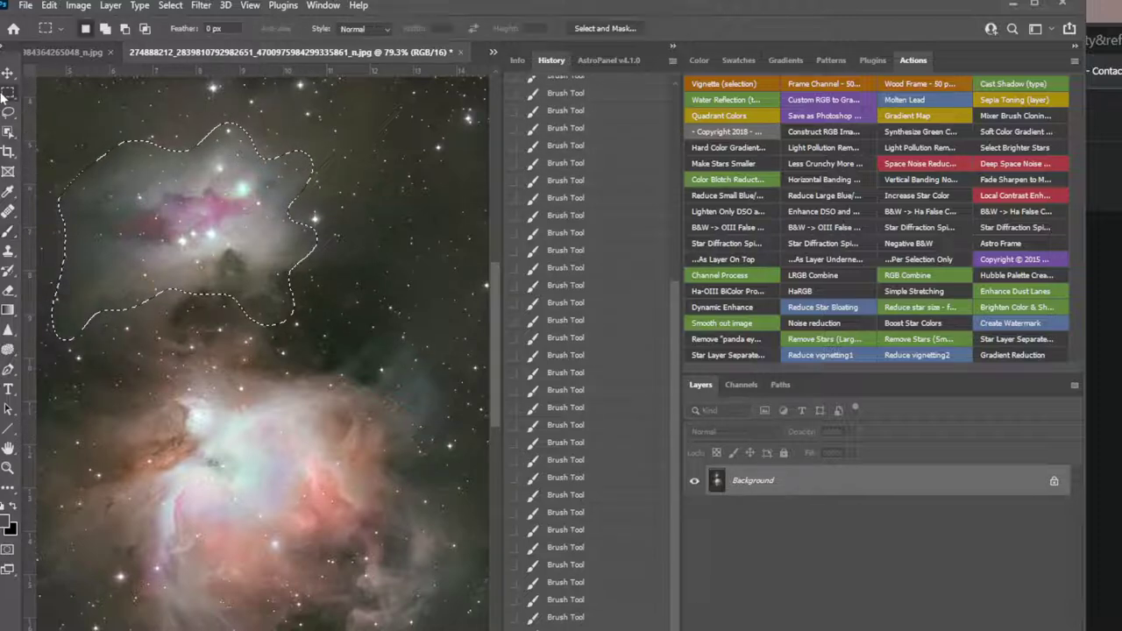
click(85, 83)
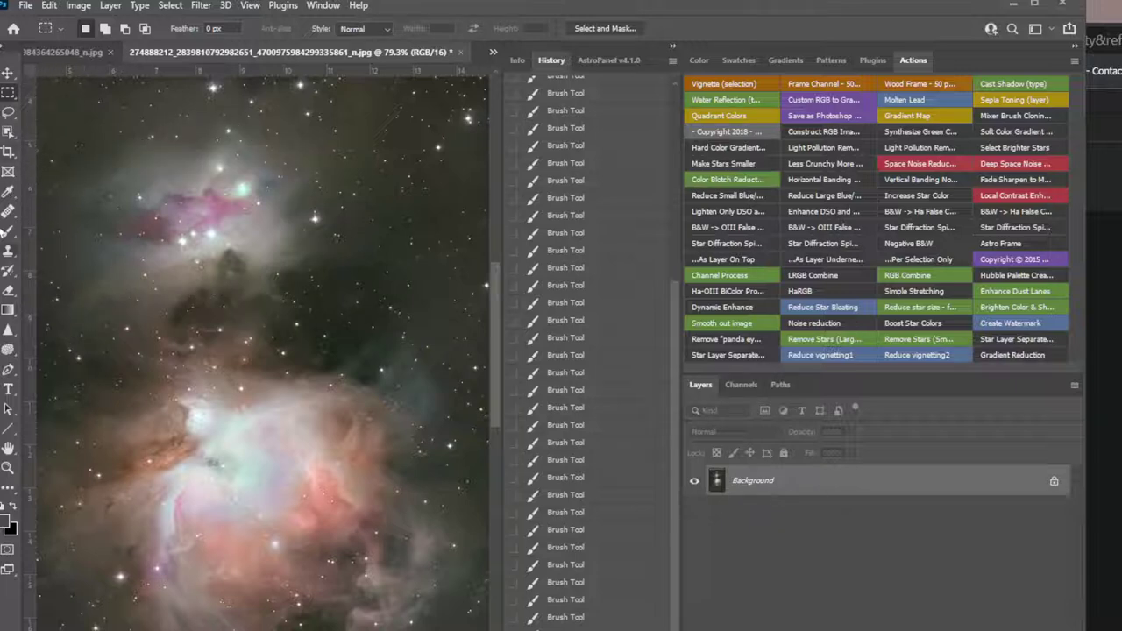
Step: Brighten the upper nebula's right and lower edges with the Dodge tool set to Highlights at 2% exposure, using a 100 px brush
click(8, 331)
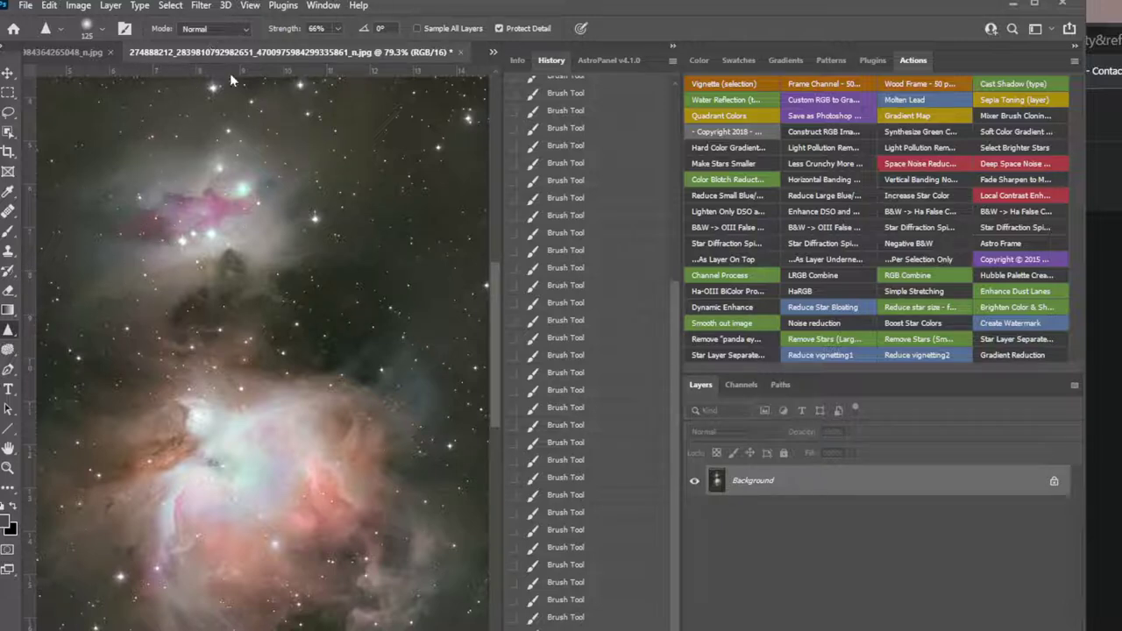
drag(11, 348, 53, 351)
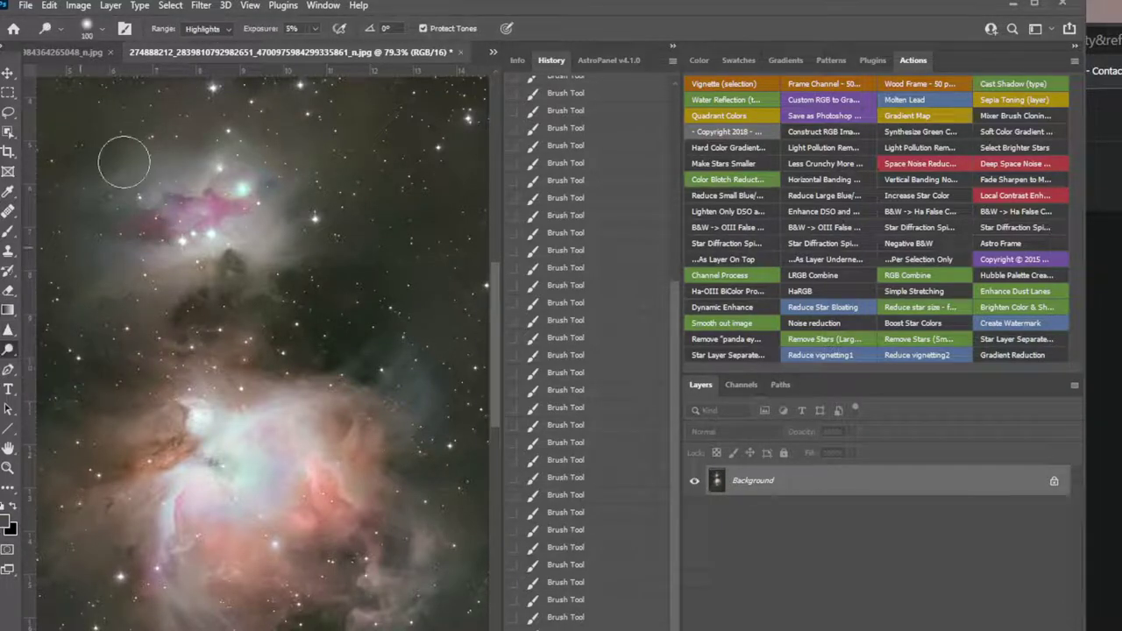
click(316, 28)
key(ctrl+d)
mouse_move(260, 236)
mouse_down()
mouse_move(280, 257)
mouse_move(272, 287)
mouse_move(322, 245)
mouse_up()
drag(322, 245, 291, 292)
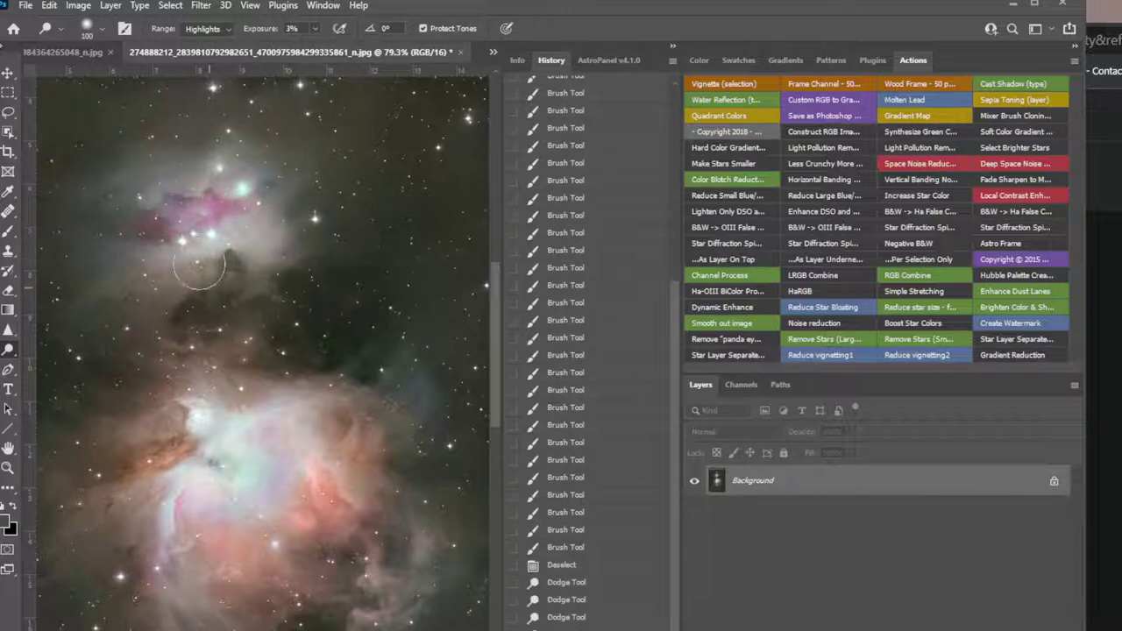
Step: Brighten the upper nebula, the dust below it and the lower nebula's outer edges with Dodge strokes on Highlights at 3% exposure
mouse_move(127, 307)
mouse_down()
mouse_move(95, 276)
mouse_move(175, 280)
mouse_move(68, 231)
mouse_move(124, 187)
mouse_move(245, 131)
mouse_move(318, 233)
mouse_move(248, 216)
mouse_up()
mouse_move(248, 215)
mouse_down()
mouse_move(178, 197)
mouse_move(183, 330)
mouse_up()
drag(184, 331, 220, 609)
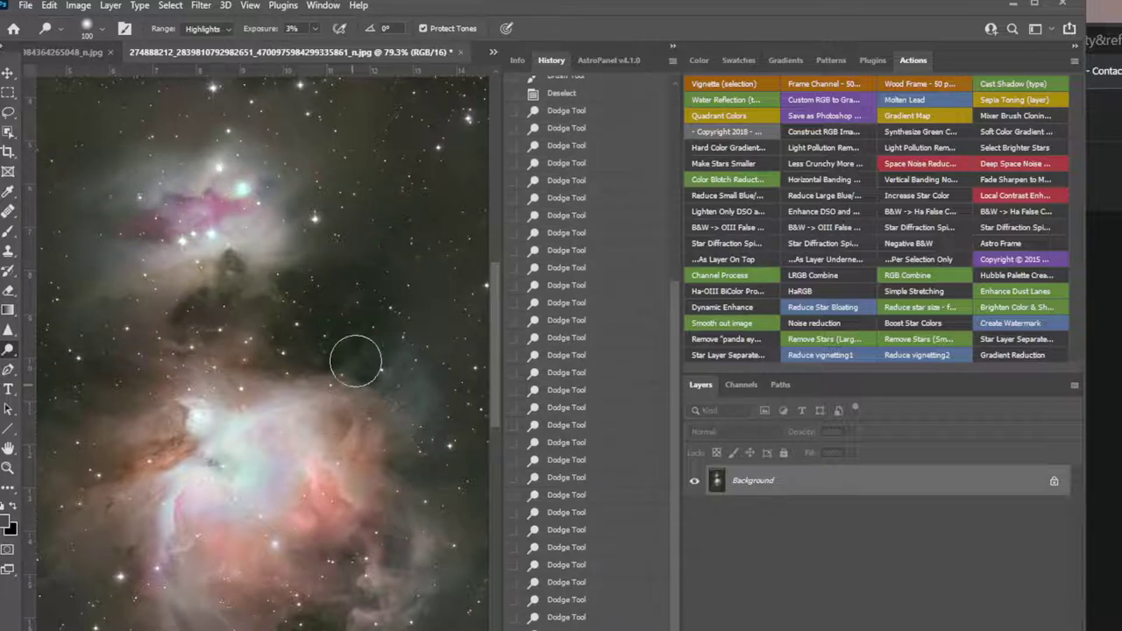
drag(406, 358, 371, 391)
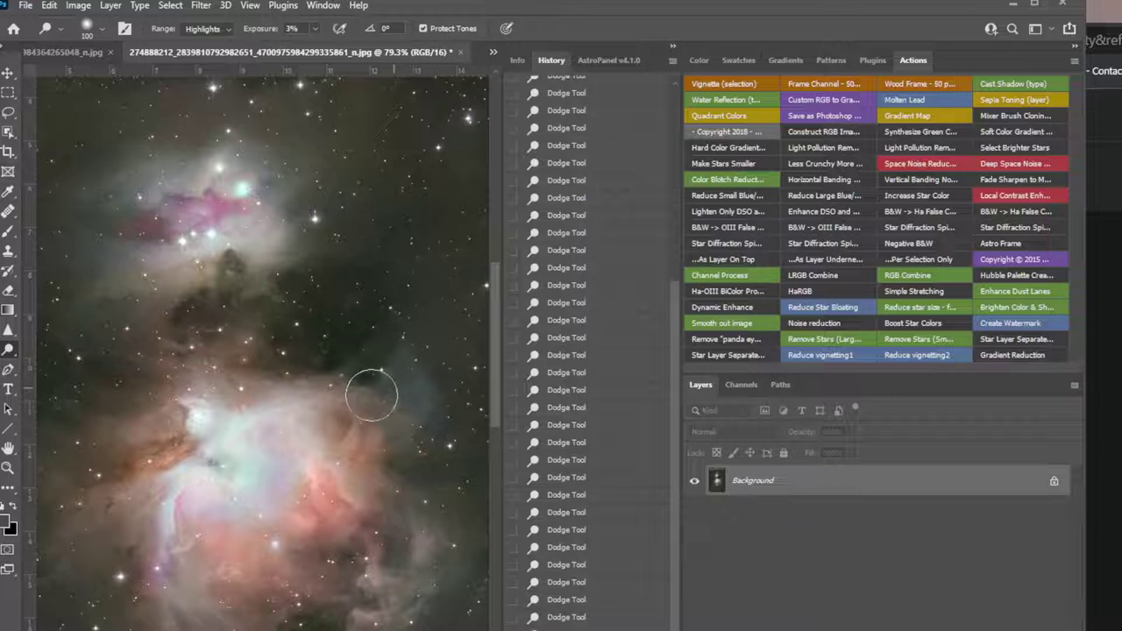
mouse_move(277, 374)
mouse_down()
mouse_move(100, 491)
mouse_move(156, 438)
mouse_move(205, 345)
mouse_move(169, 355)
mouse_move(172, 363)
mouse_move(118, 354)
mouse_move(162, 428)
mouse_move(83, 420)
mouse_move(158, 467)
mouse_move(92, 432)
mouse_up()
Step: Draw a rectangular marquee around both nebulae, leaving the uneven image borders outside the selection
key(p)
scroll(224, 601, down, 5)
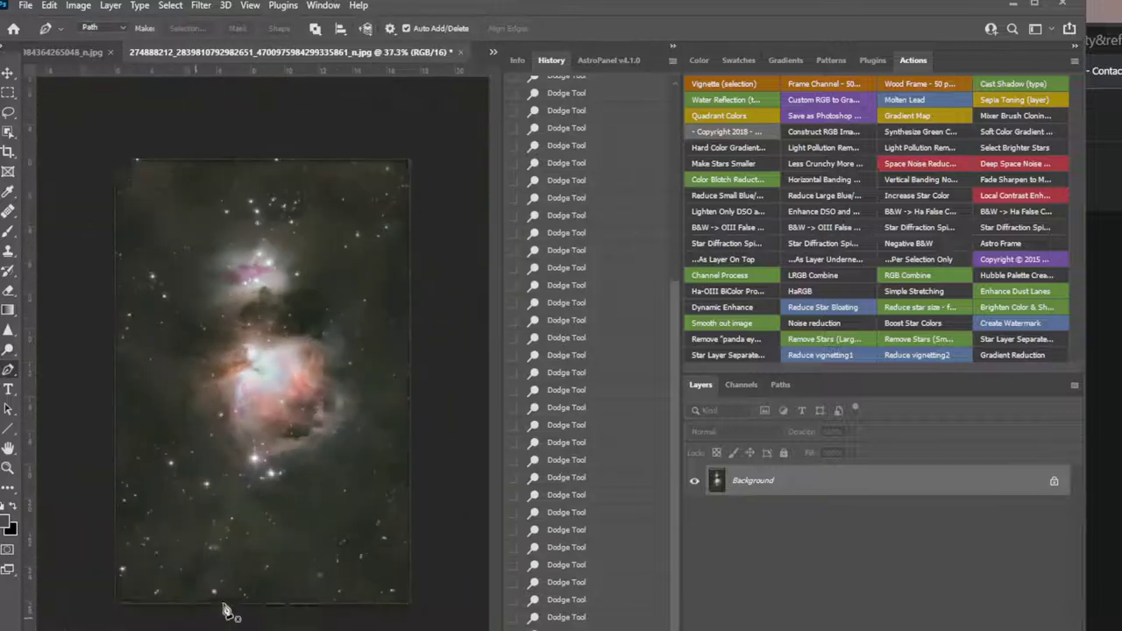
click(8, 92)
scroll(74, 145, up, 2)
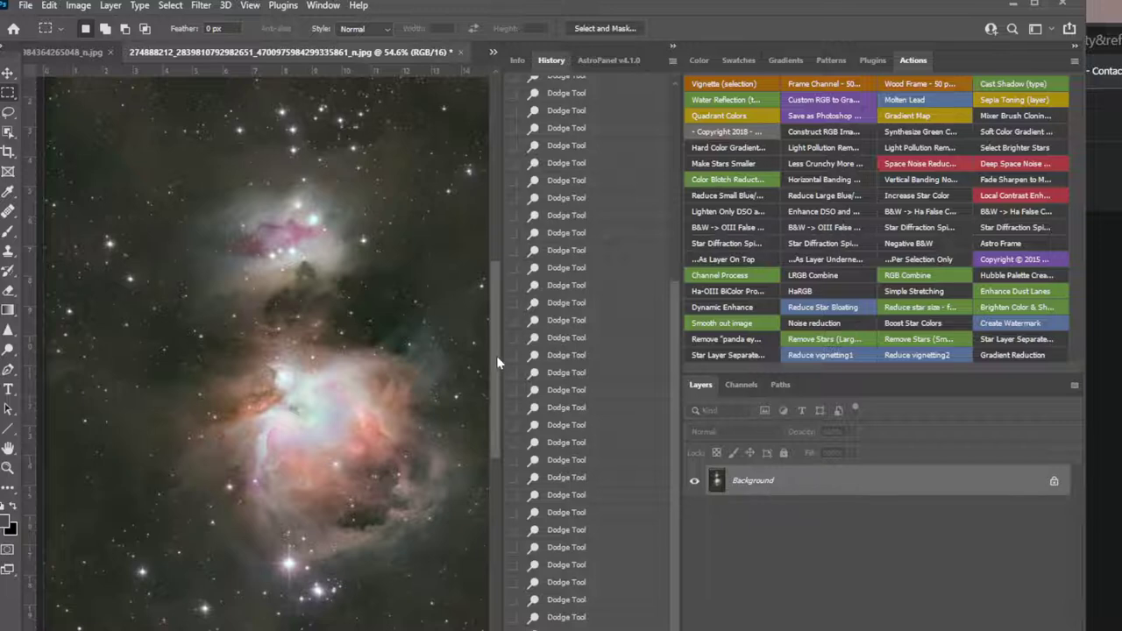
drag(496, 356, 510, 279)
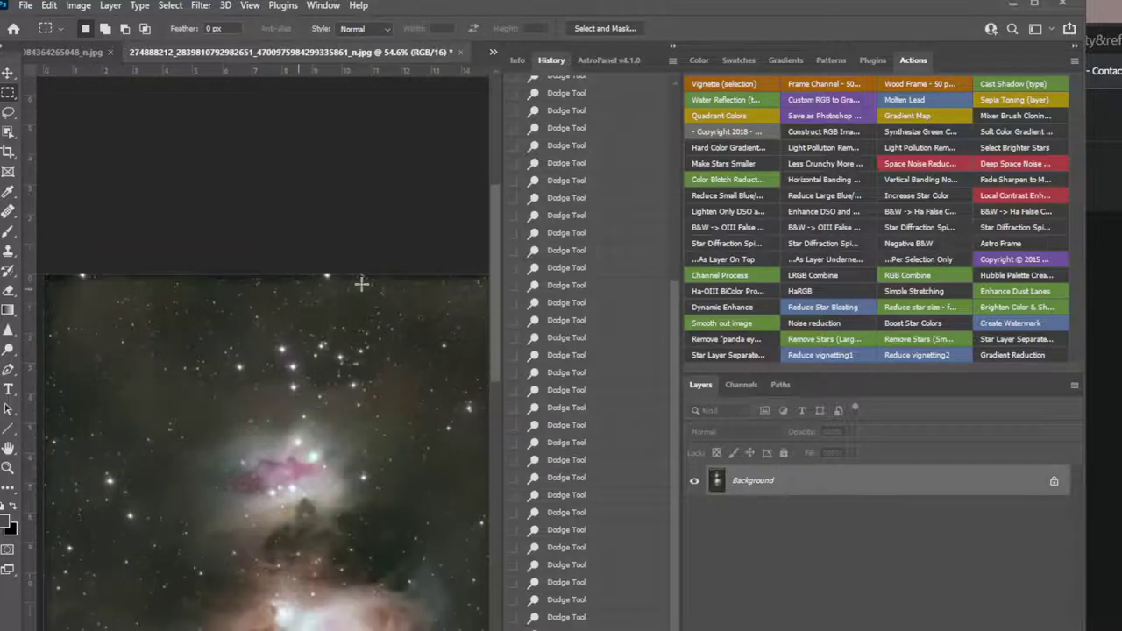
scroll(325, 347, down, 3)
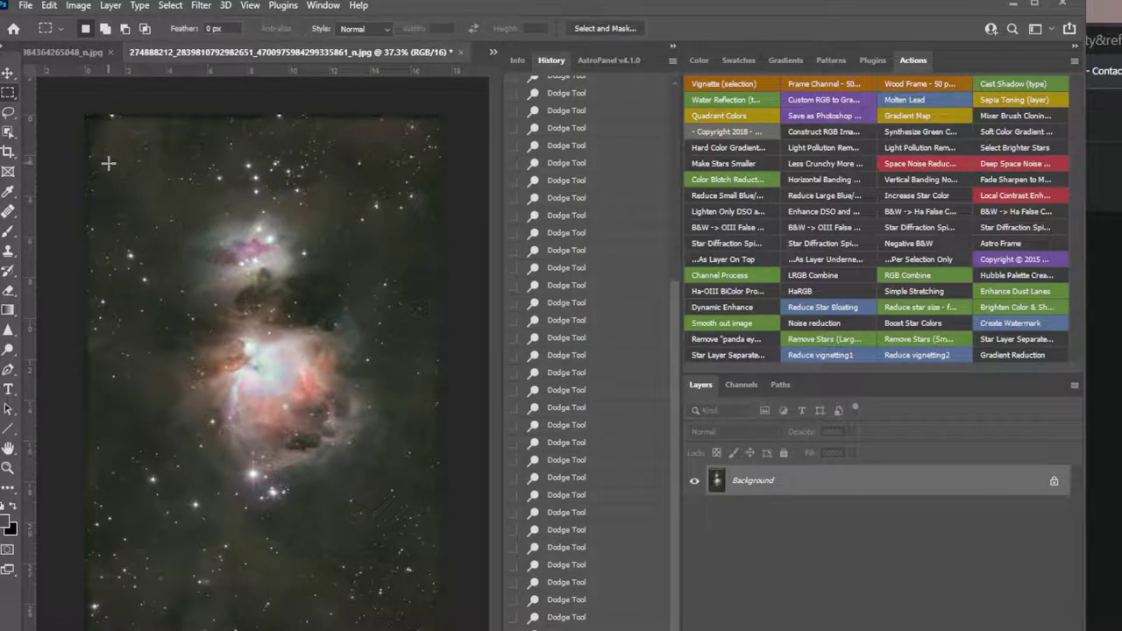
drag(109, 160, 425, 626)
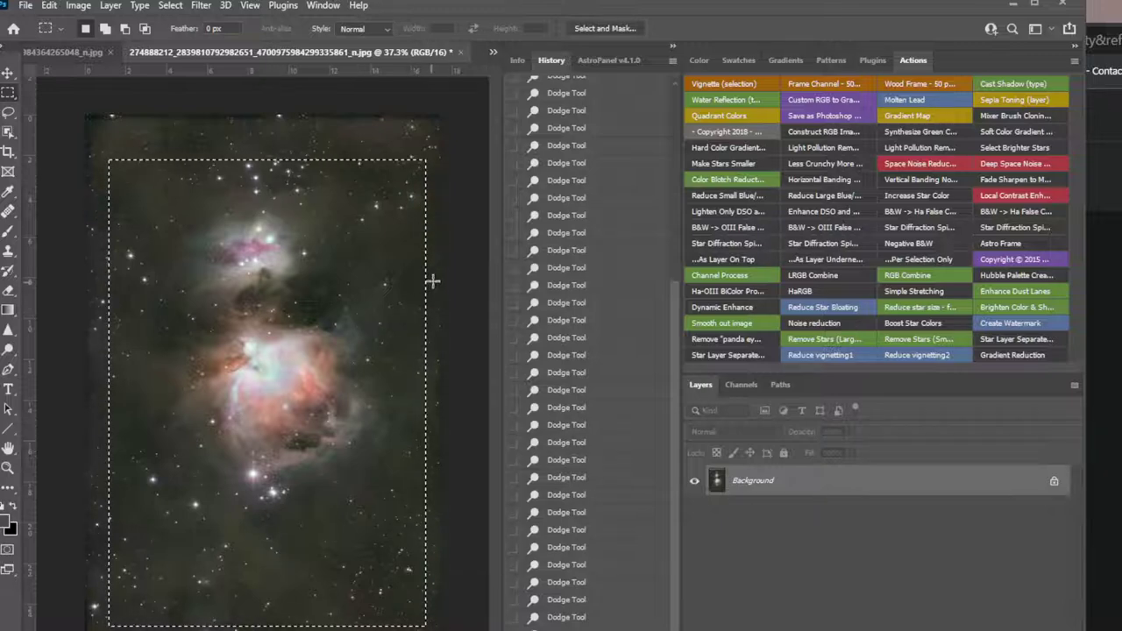
Step: Nudge the rectangular selection outline upward and slightly left to improve the framing of the nebulae
key(Up)
key(Up)
key(Up)
key(Up)
key(Up)
key(Up)
key(Up)
key(Up)
key(Up)
key(Left)
key(Left)
key(Left)
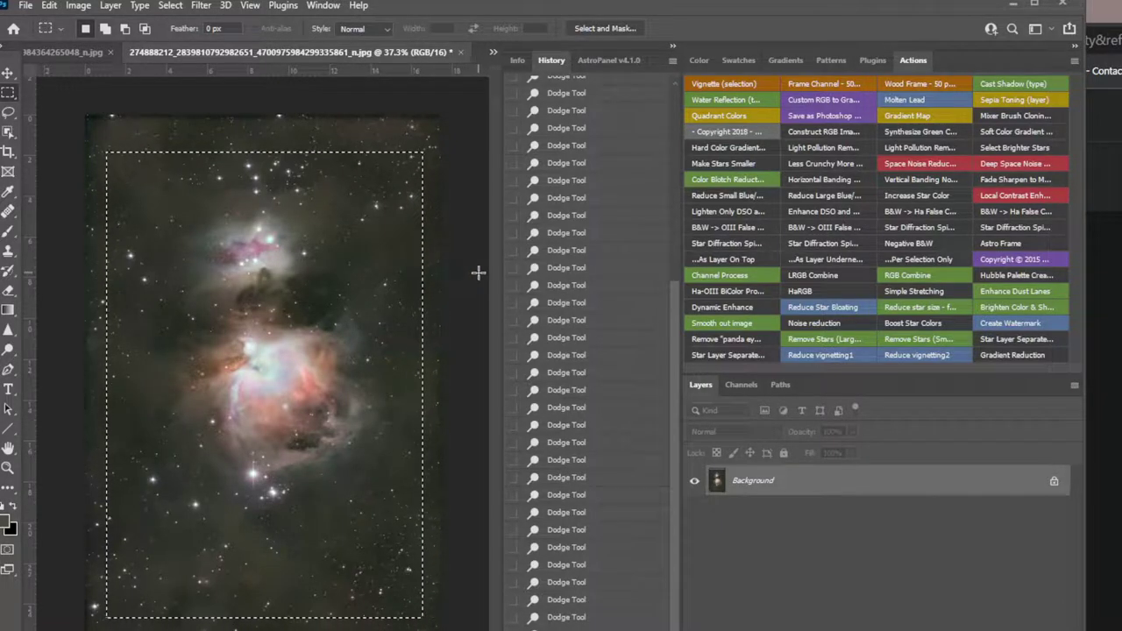
key(Left)
key(Left)
key(Left)
key(Up)
key(Up)
key(Up)
key(Up)
key(Up)
key(Up)
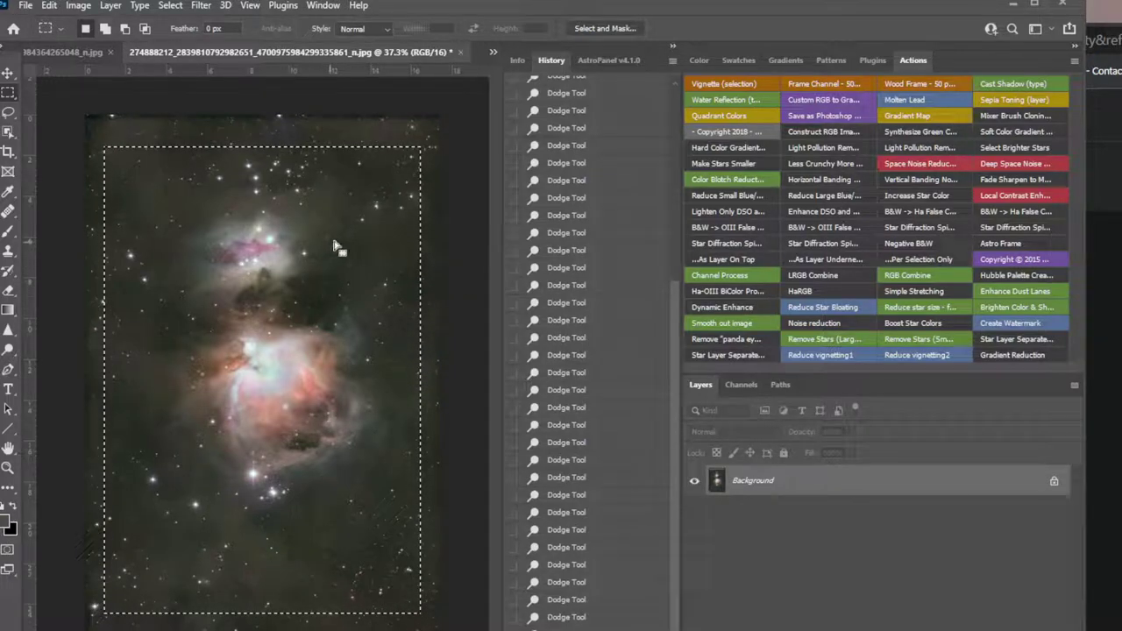
key(shift+Up)
key(shift+Up)
key(shift+Up)
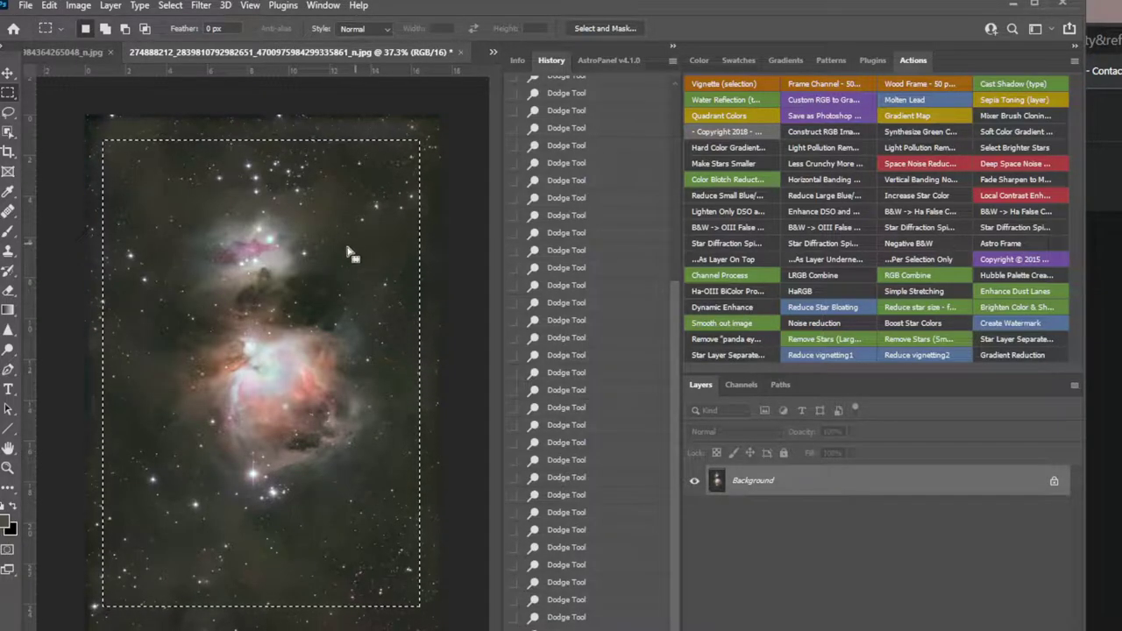
Step: Crop the image to the rectangular selection
click(49, 5)
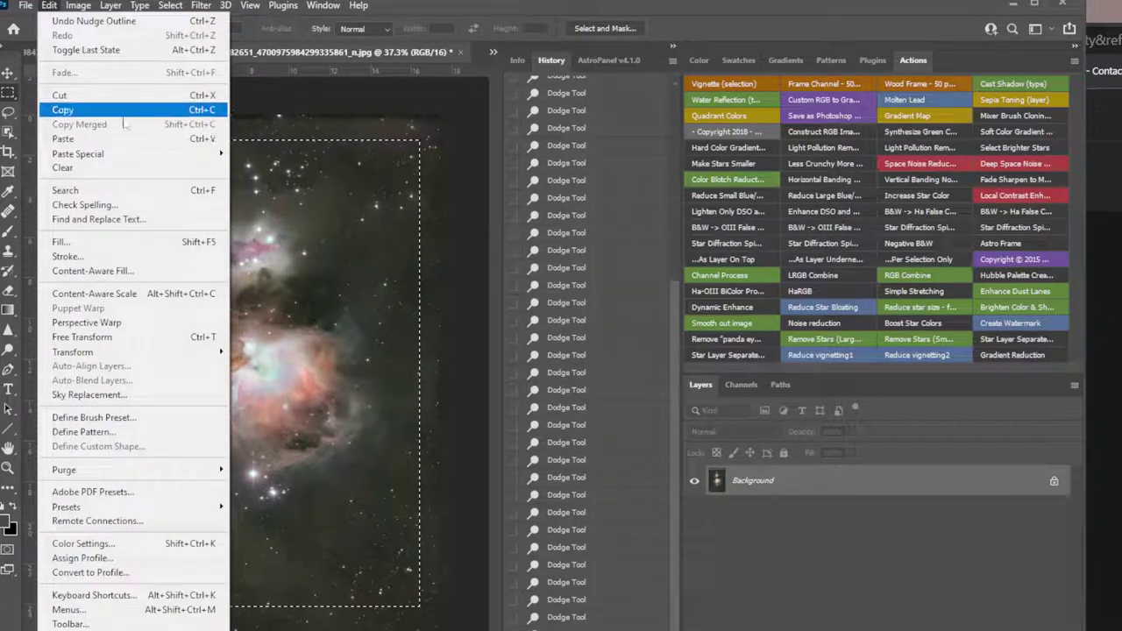
mouse_move(78, 5)
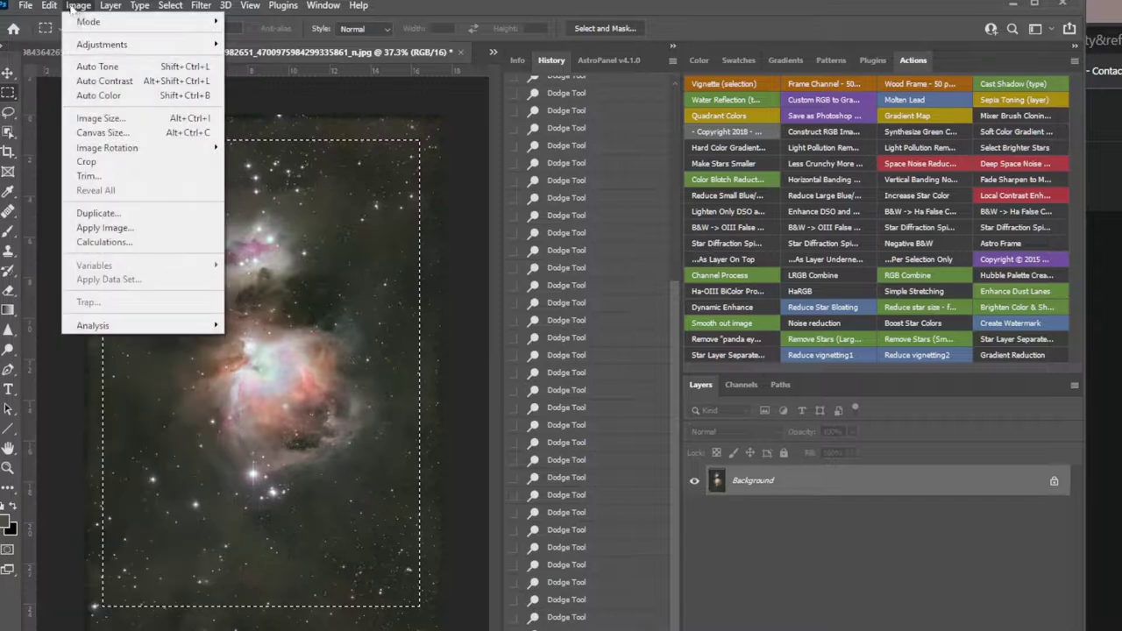
click(168, 160)
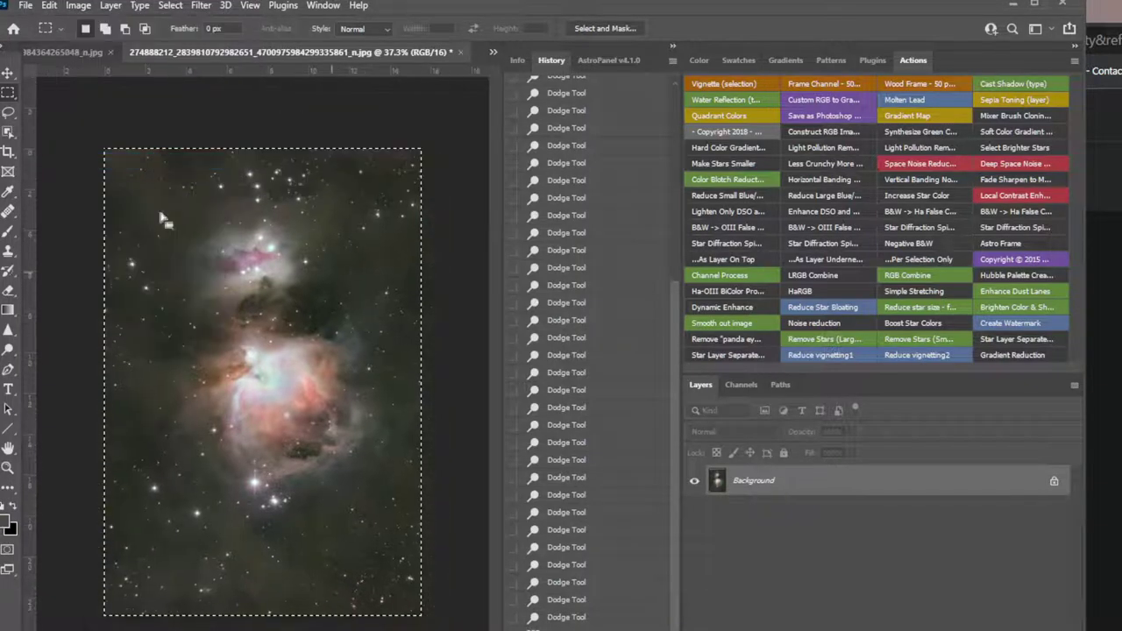
Step: Darken the lower nebula's red patch, upper edge and reddish centre with the Burn tool on Midtones at 17% exposure, using a 125 px brush
scroll(333, 323, up, 7)
scroll(375, 312, down, 4)
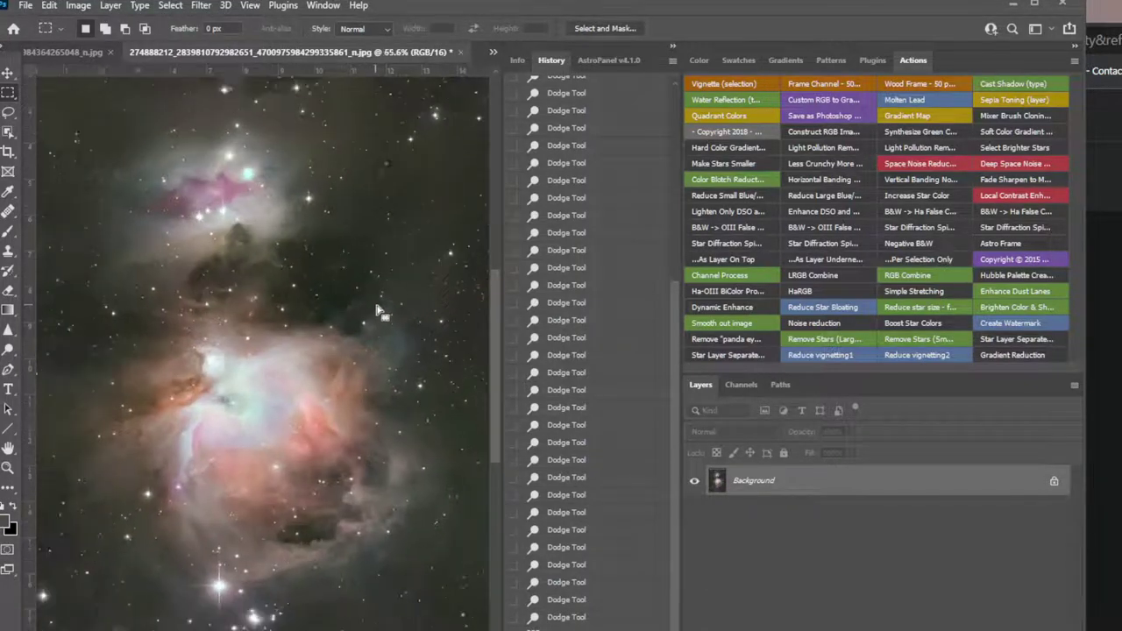
click(8, 350)
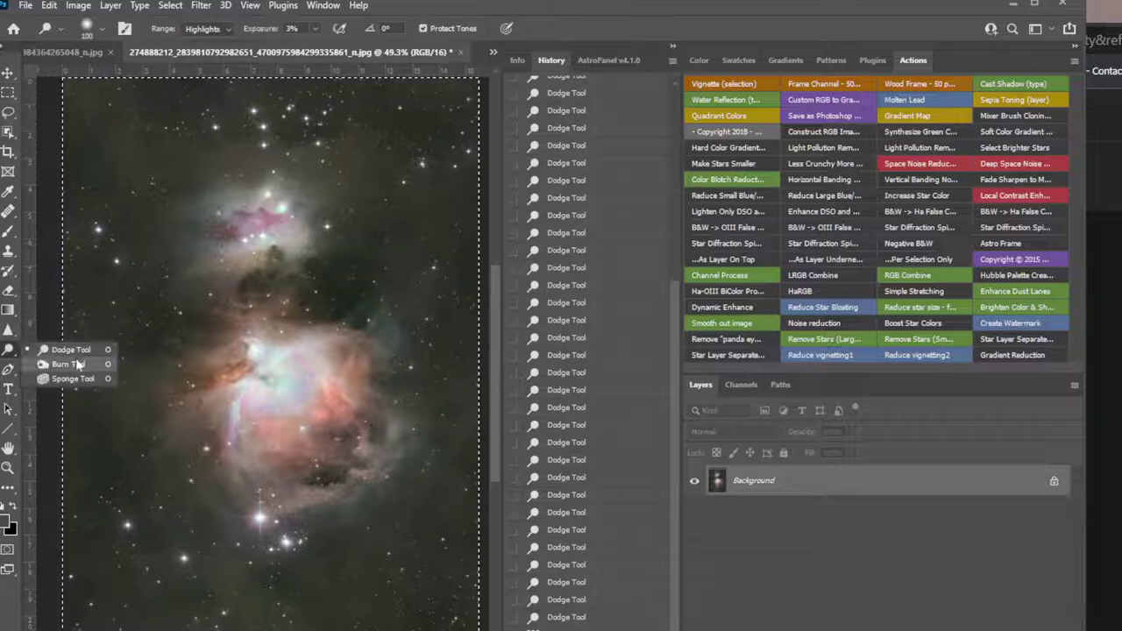
click(70, 364)
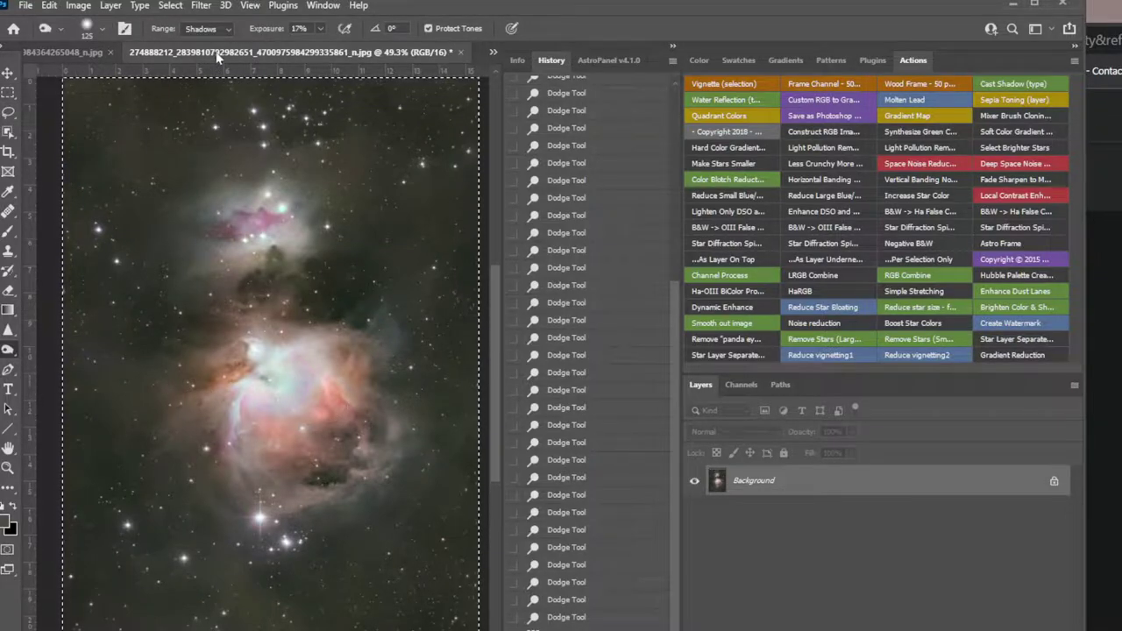
click(204, 29)
click(209, 55)
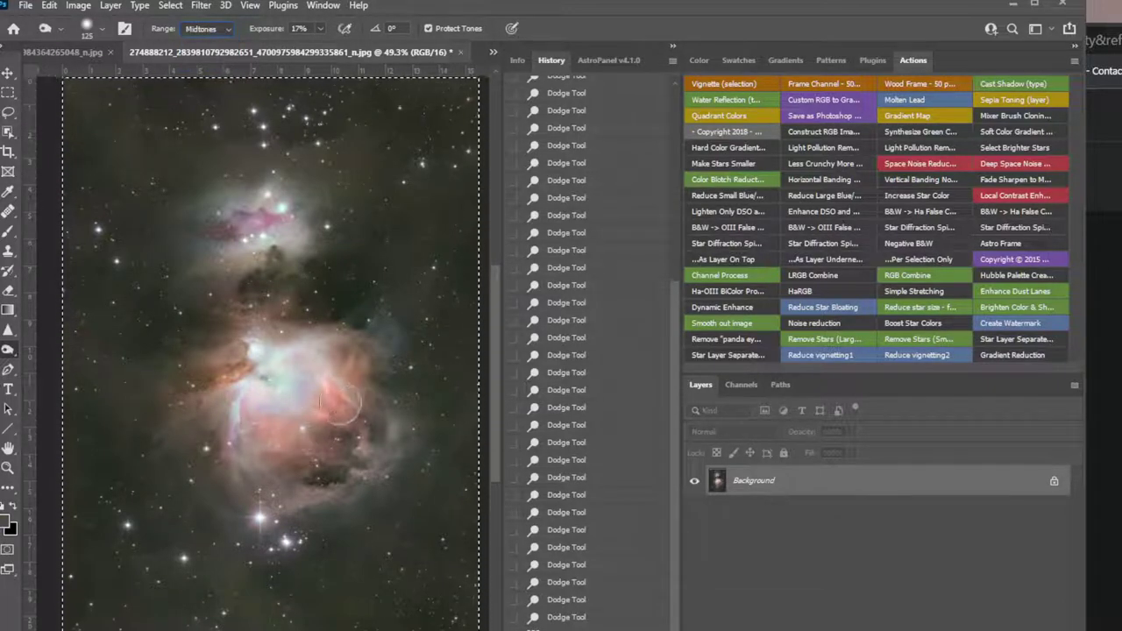
click(343, 406)
click(340, 406)
click(346, 358)
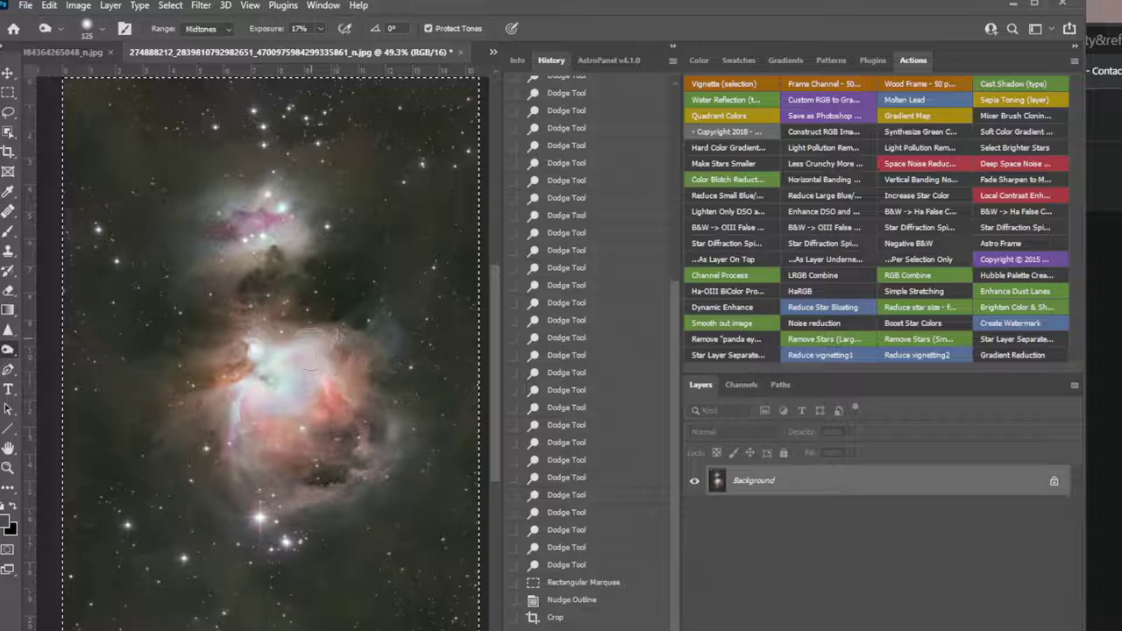
click(299, 385)
click(268, 451)
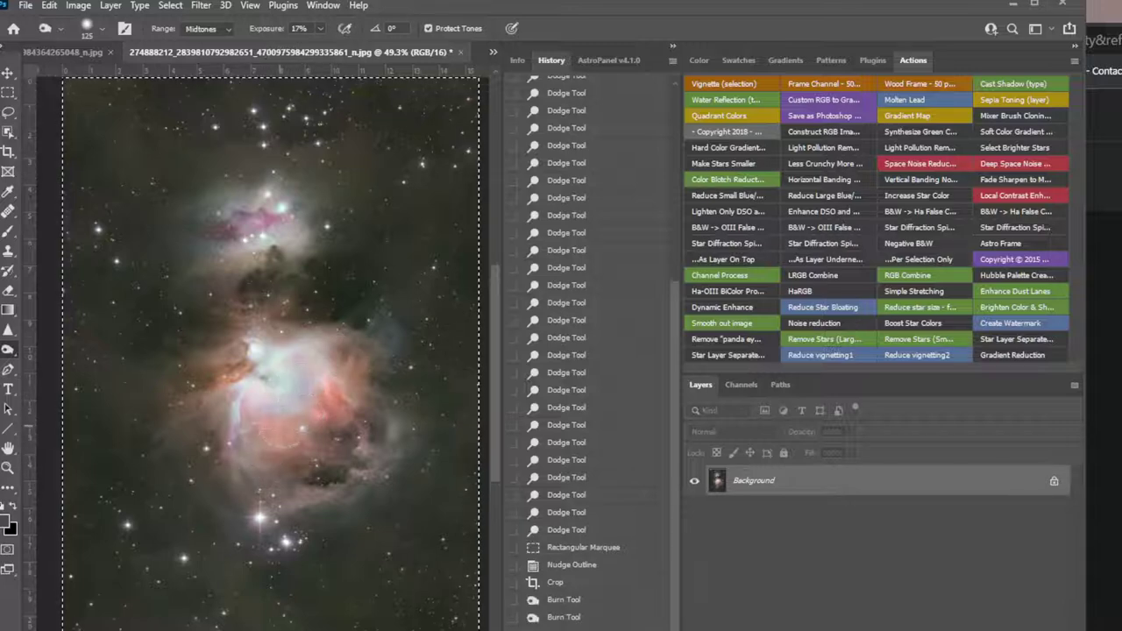
click(272, 435)
click(253, 443)
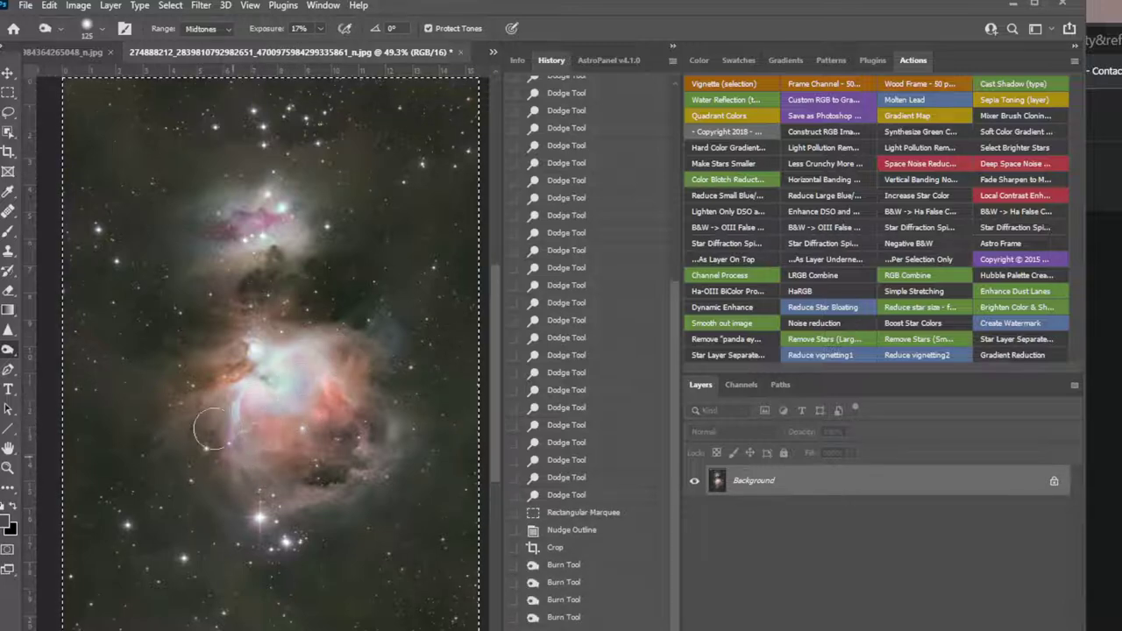
Step: Sample the pink beside the lower nebula's bright left rim and paint its red right-hand patch in Color mode at 6% opacity, using a 90 px brush
scroll(232, 434, up, 8)
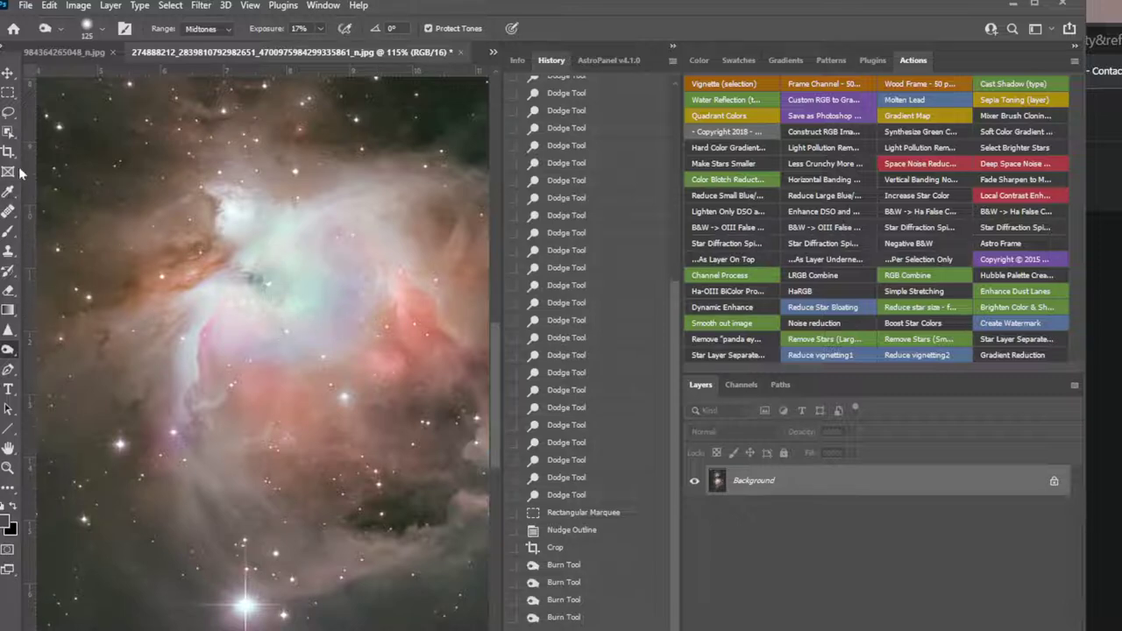
click(7, 232)
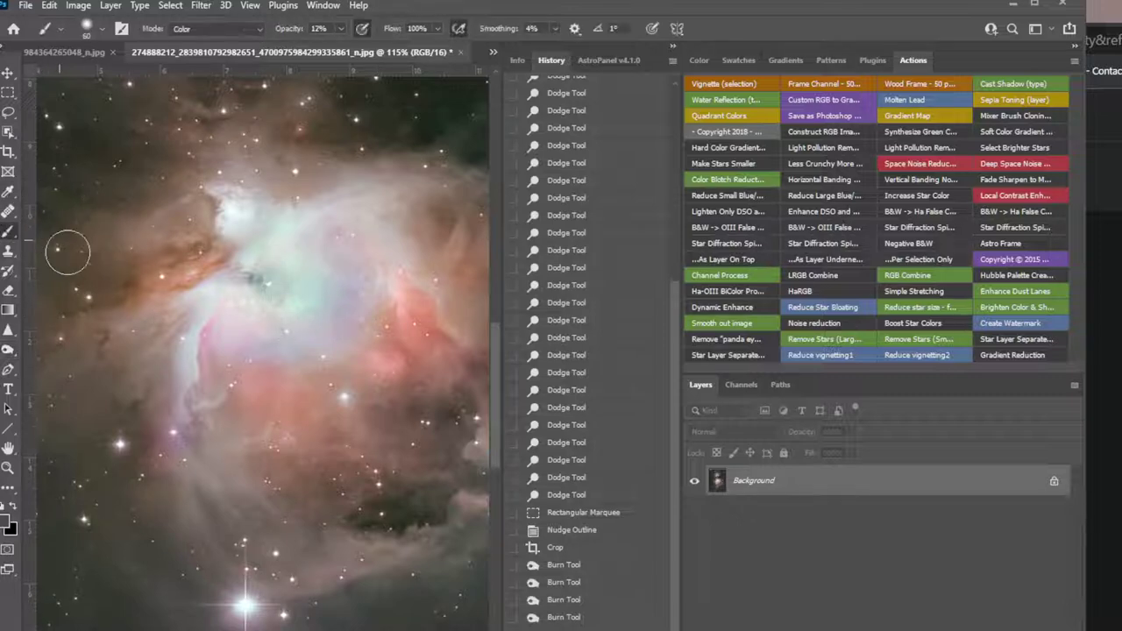
alt+click(205, 334)
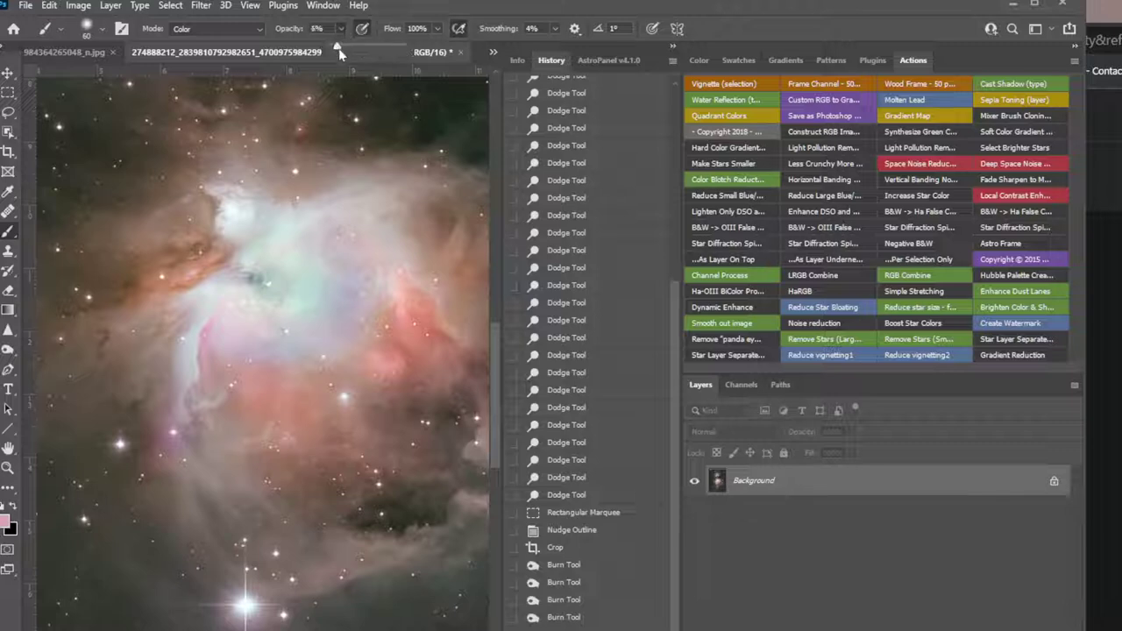
drag(340, 53, 343, 53)
click(424, 327)
click(422, 338)
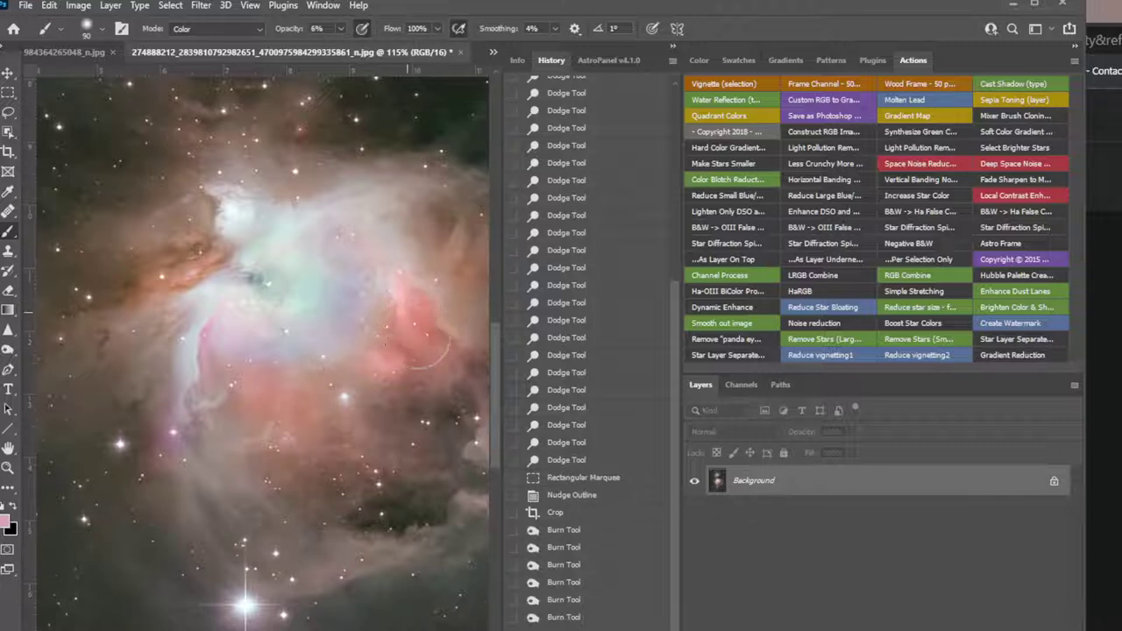
click(415, 354)
click(406, 368)
click(400, 372)
click(391, 379)
click(379, 387)
Step: Spread the sampled pink across the lower nebula's reddish centre to its left edge, and touch up the right-hand patch
mouse_move(367, 397)
mouse_down()
mouse_move(316, 429)
mouse_move(299, 405)
mouse_move(300, 439)
mouse_up()
click(258, 402)
click(230, 412)
click(208, 419)
click(180, 423)
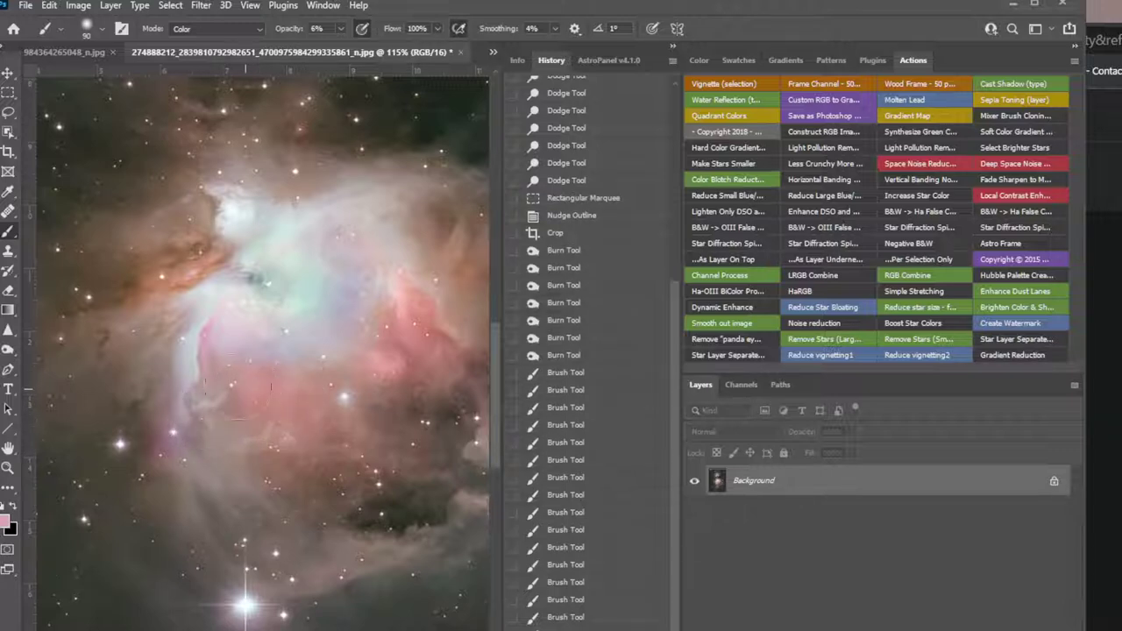
click(143, 422)
click(349, 400)
drag(399, 364, 399, 324)
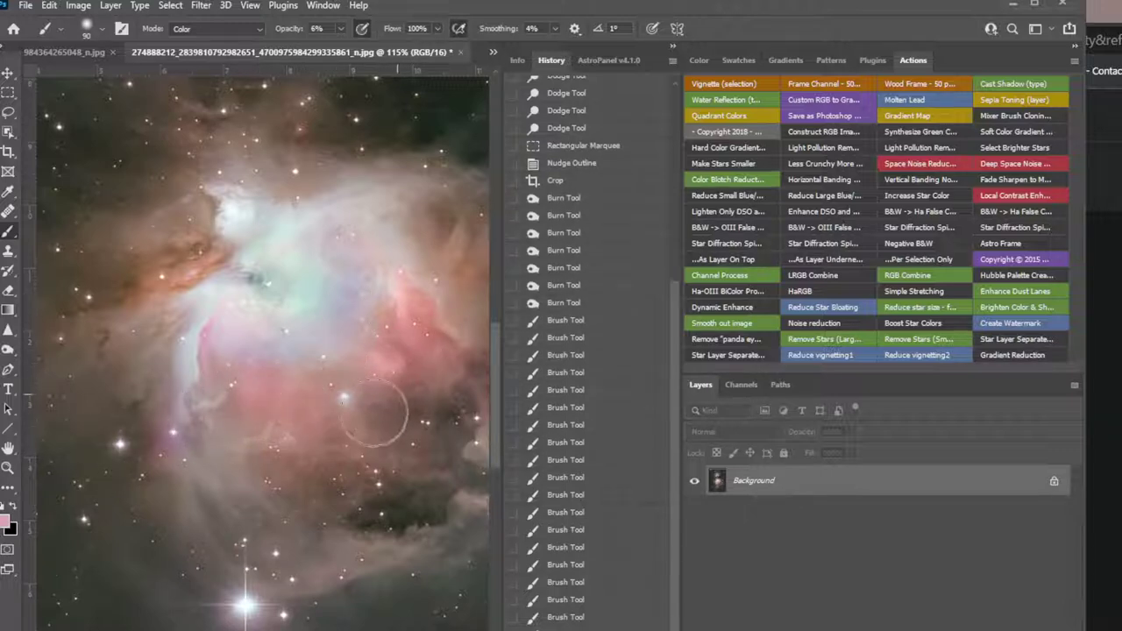
mouse_move(375, 412)
mouse_down()
mouse_move(368, 399)
mouse_move(253, 396)
mouse_move(230, 430)
mouse_move(194, 416)
mouse_up()
drag(391, 302, 399, 275)
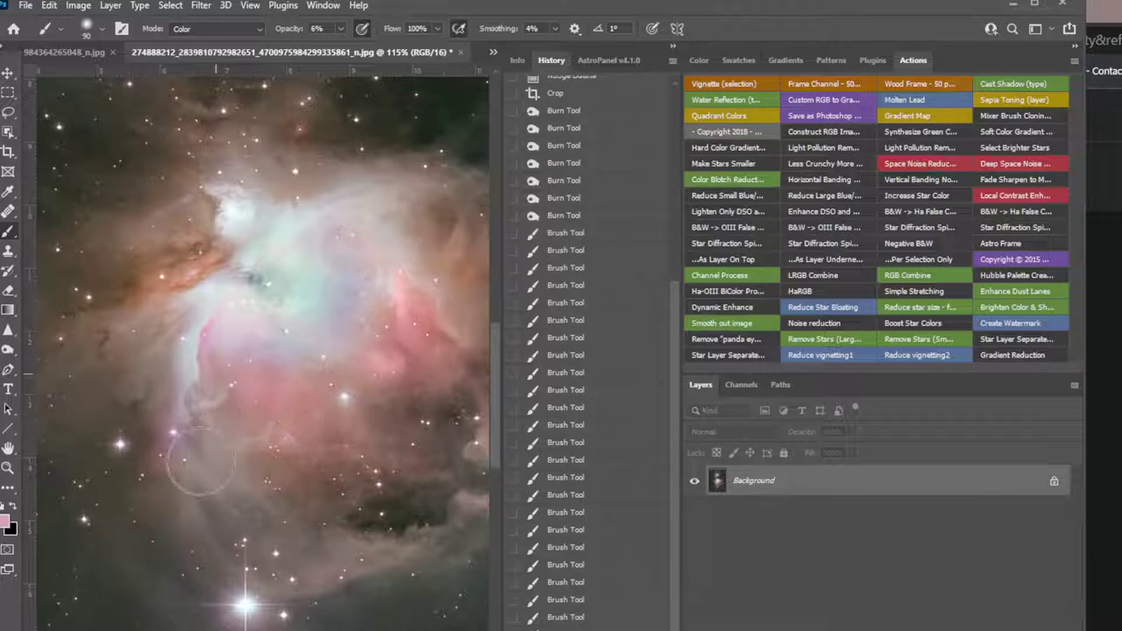
Step: Darken the orange dust left of the lower nebula's bright core with the Burn tool on Midtones at 17% exposure
scroll(416, 480, down, 2)
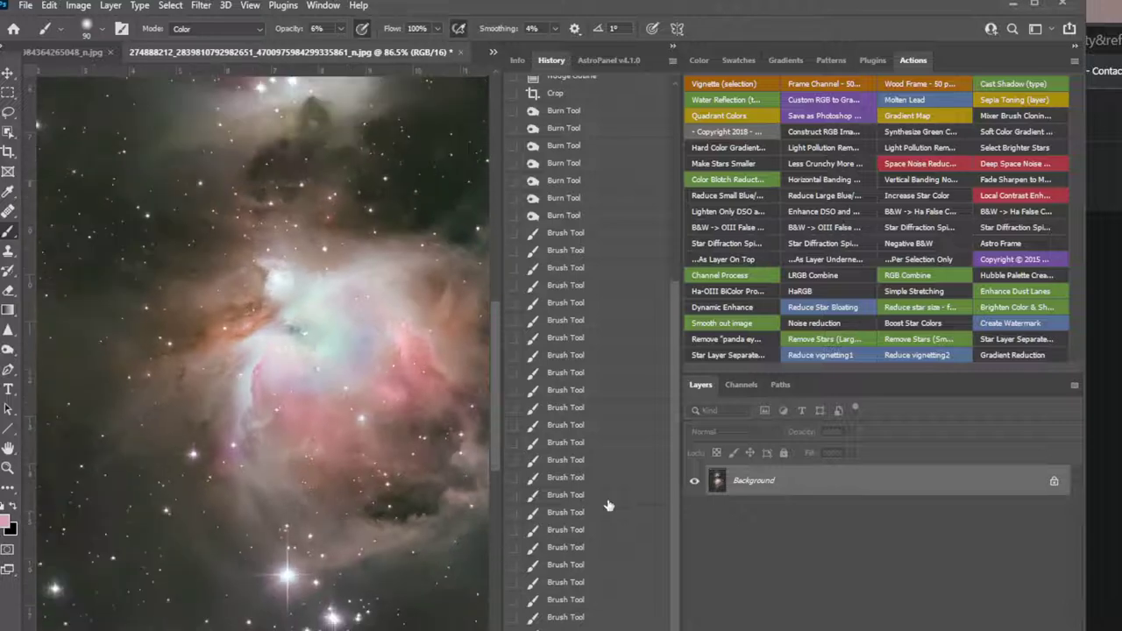
scroll(465, 397, down, 1)
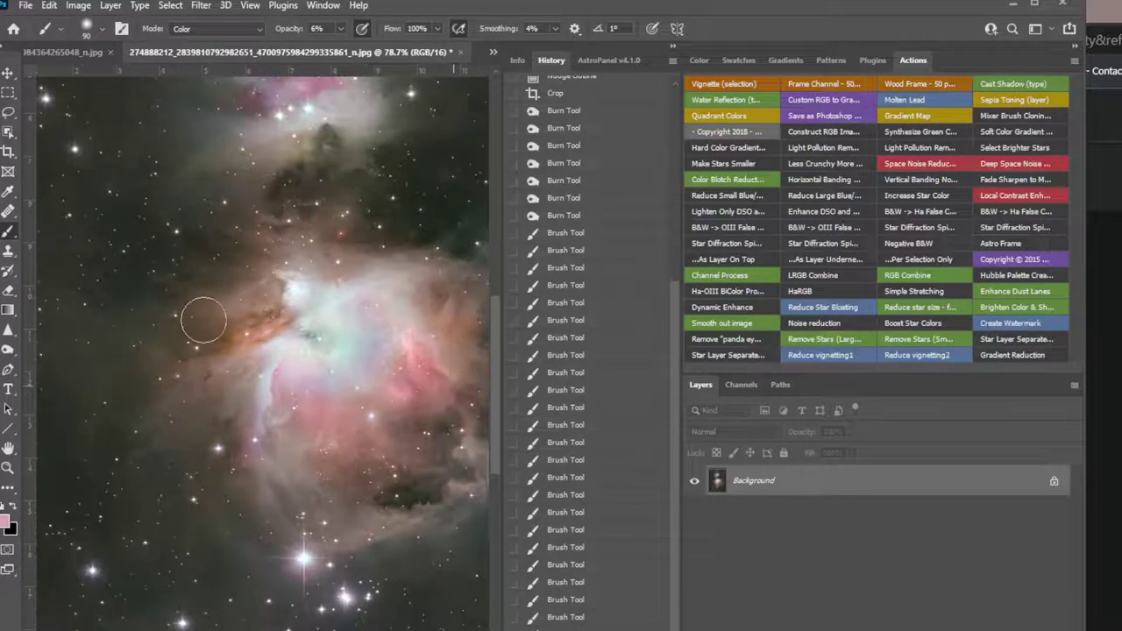
scroll(303, 285, up, 2)
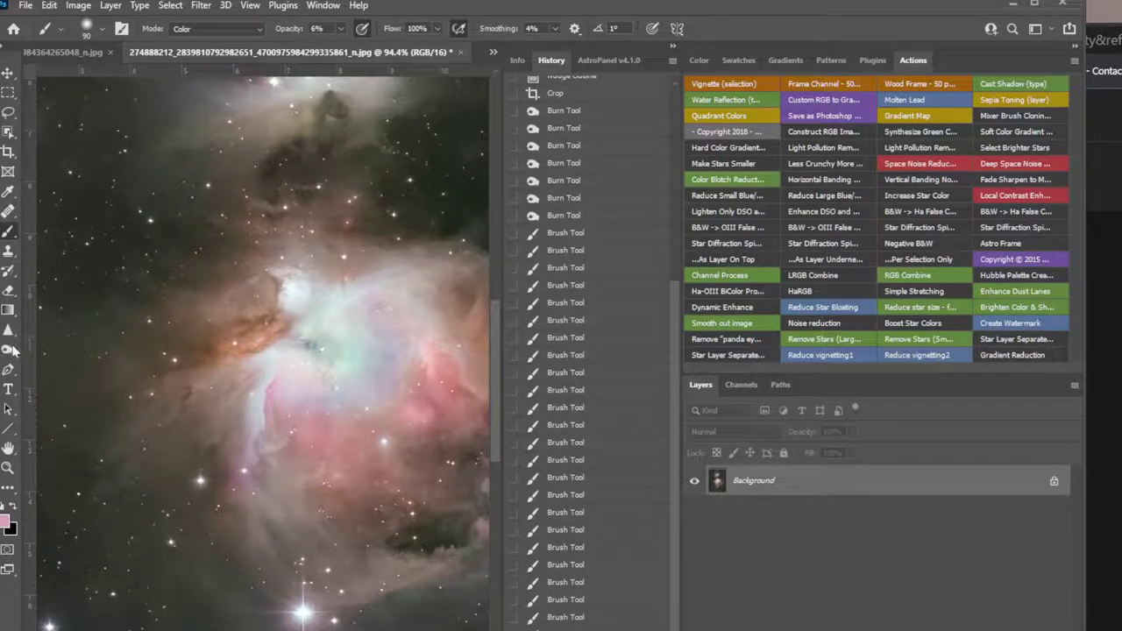
click(7, 350)
right_click(7, 350)
click(77, 365)
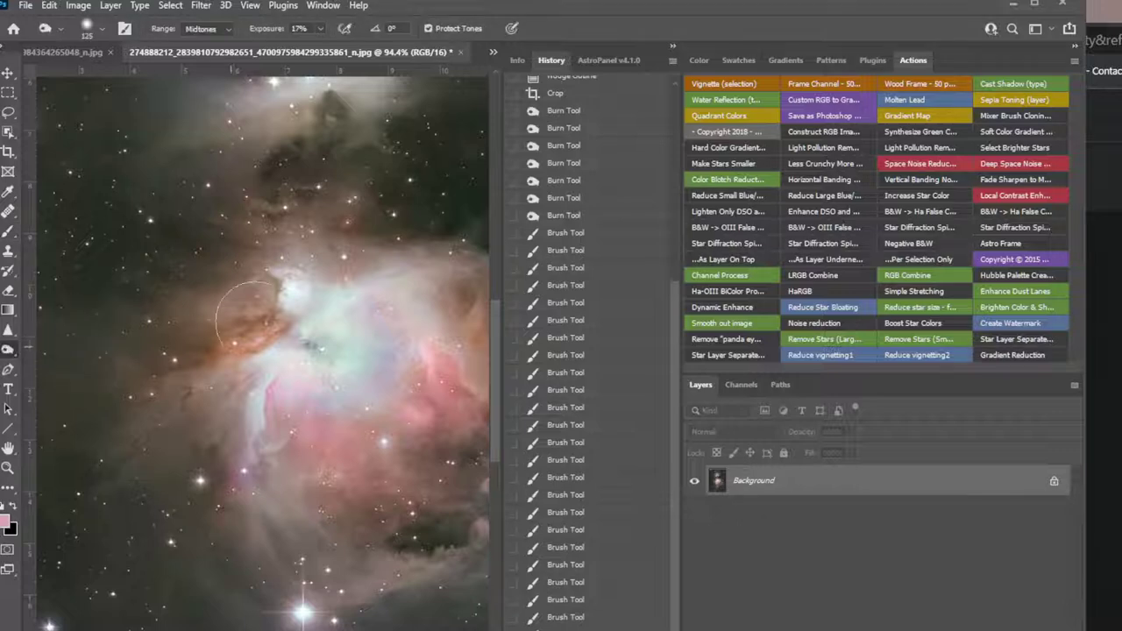
drag(271, 323, 277, 270)
click(279, 274)
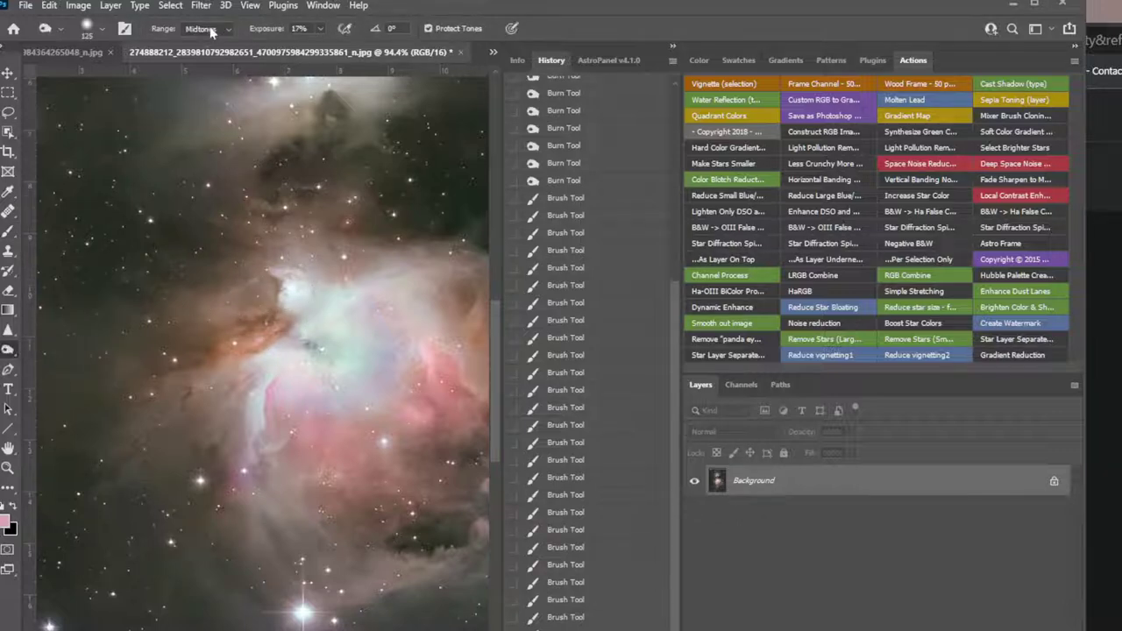
Step: Switch the Burn range to Shadows and darken the orange dust and the area below it along the lower nebula's left side
click(210, 32)
click(200, 42)
mouse_move(281, 312)
mouse_down()
mouse_move(194, 380)
mouse_move(131, 395)
mouse_move(278, 409)
mouse_move(261, 385)
mouse_move(231, 399)
mouse_up()
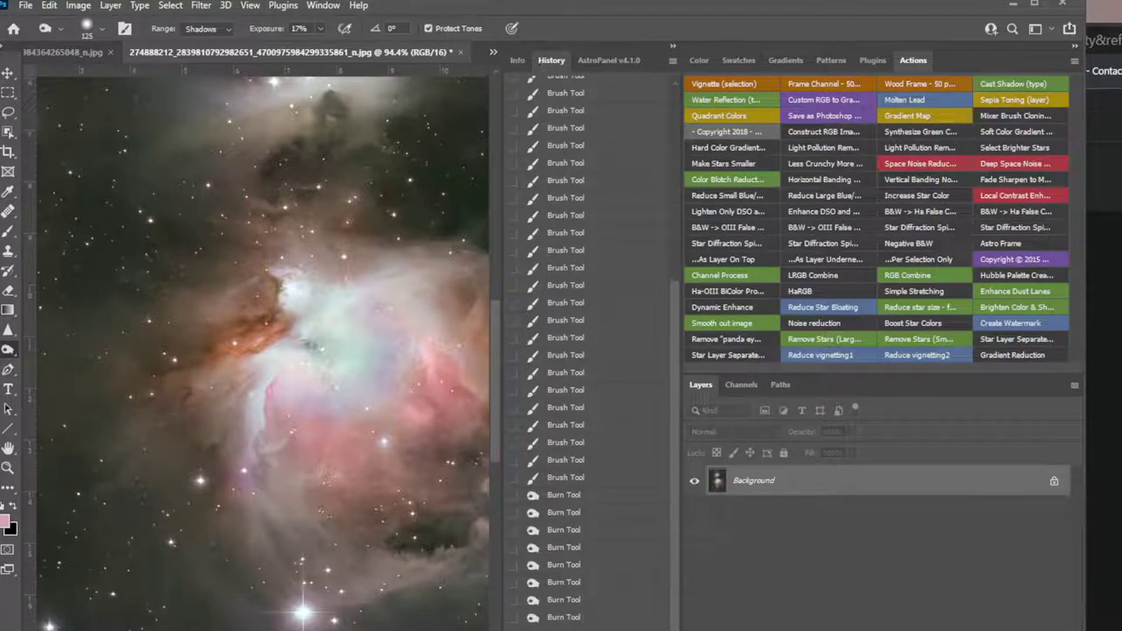
Step: Step back to the third Burn stroke in the history and darken the area around the orange dust again at 9% exposure on Shadows
click(574, 530)
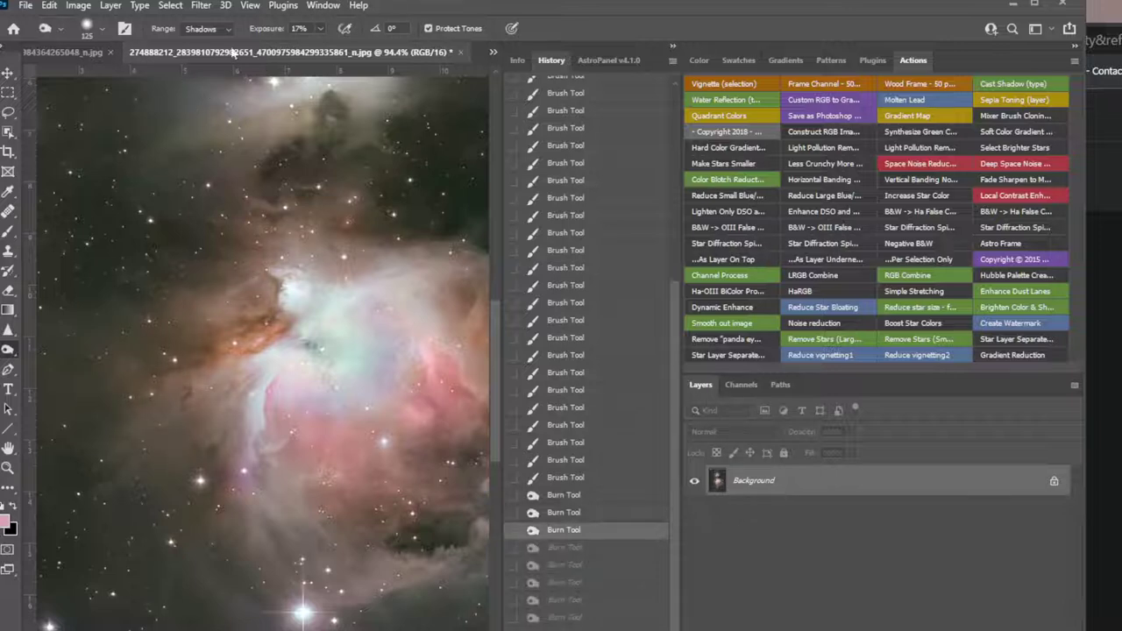
click(320, 30)
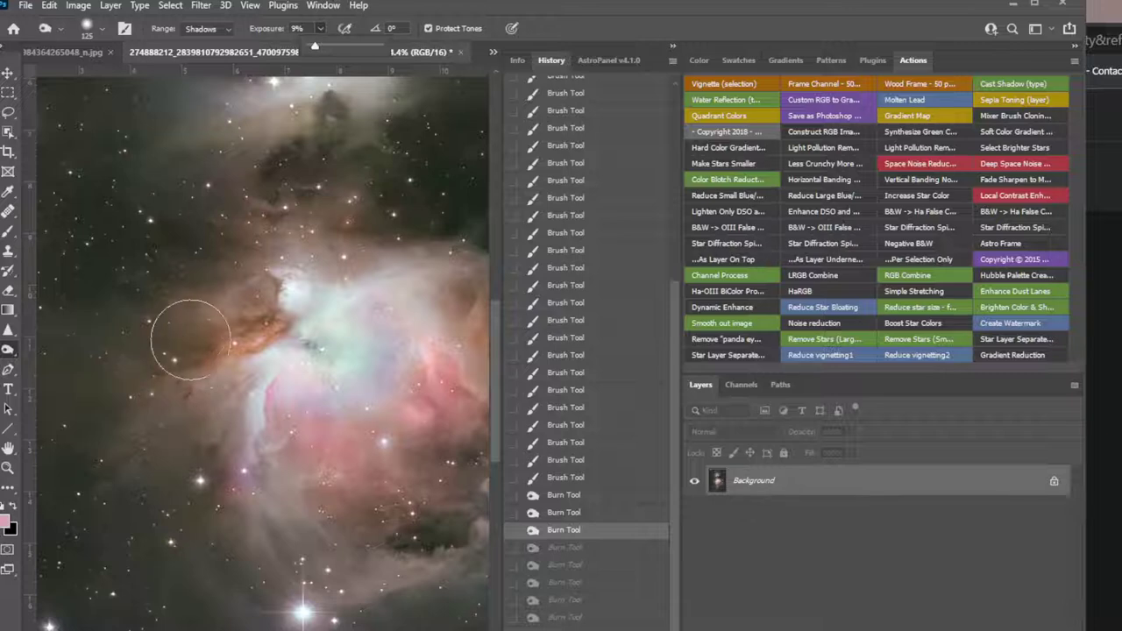
scroll(186, 326, up, 3)
mouse_move(156, 441)
mouse_down()
mouse_move(277, 462)
mouse_move(285, 392)
mouse_move(295, 416)
mouse_move(257, 386)
mouse_move(285, 403)
mouse_move(264, 447)
mouse_up()
click(236, 531)
click(240, 544)
mouse_move(230, 544)
mouse_down()
mouse_move(69, 549)
mouse_move(115, 445)
mouse_move(132, 345)
mouse_move(264, 312)
mouse_move(333, 323)
mouse_move(267, 335)
mouse_move(312, 275)
mouse_move(428, 285)
mouse_move(404, 298)
mouse_move(419, 268)
mouse_up()
mouse_move(419, 268)
mouse_down()
mouse_move(412, 225)
mouse_move(438, 199)
mouse_move(436, 222)
mouse_move(429, 188)
mouse_move(352, 154)
mouse_move(350, 180)
mouse_move(203, 260)
mouse_up()
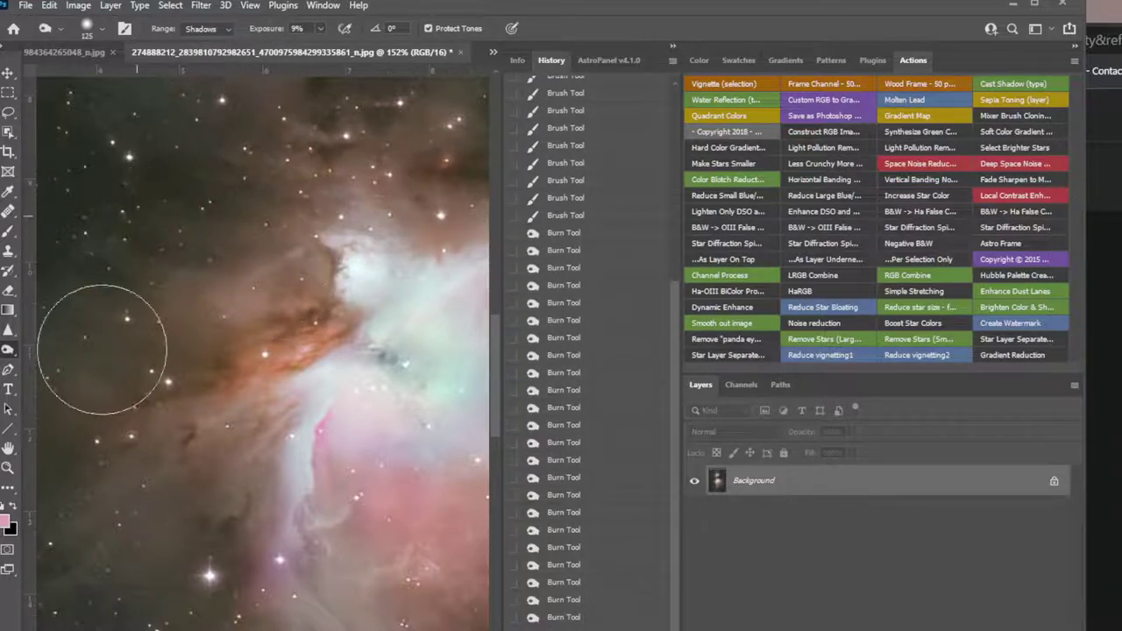
Step: Continue burning the background above and below the orange dust and down along the lower nebula's left edge
drag(286, 270, 229, 301)
drag(229, 301, 249, 231)
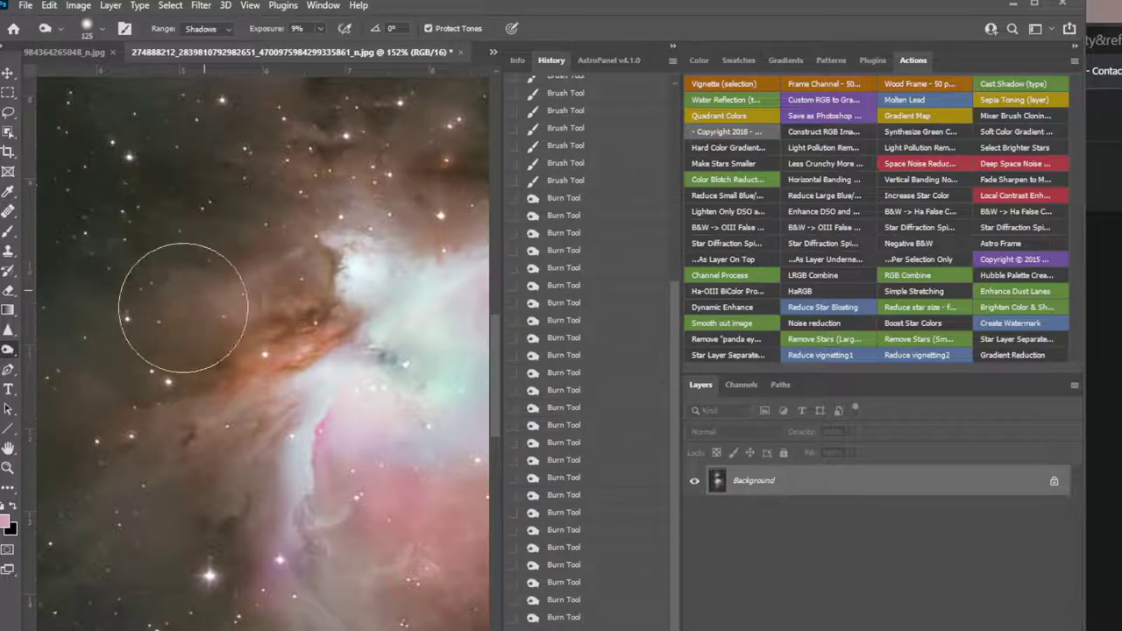
drag(63, 384, 78, 354)
mouse_move(145, 538)
mouse_down()
mouse_move(157, 445)
mouse_move(263, 412)
mouse_move(144, 522)
mouse_move(129, 516)
mouse_move(61, 549)
mouse_move(67, 627)
mouse_up()
click(261, 420)
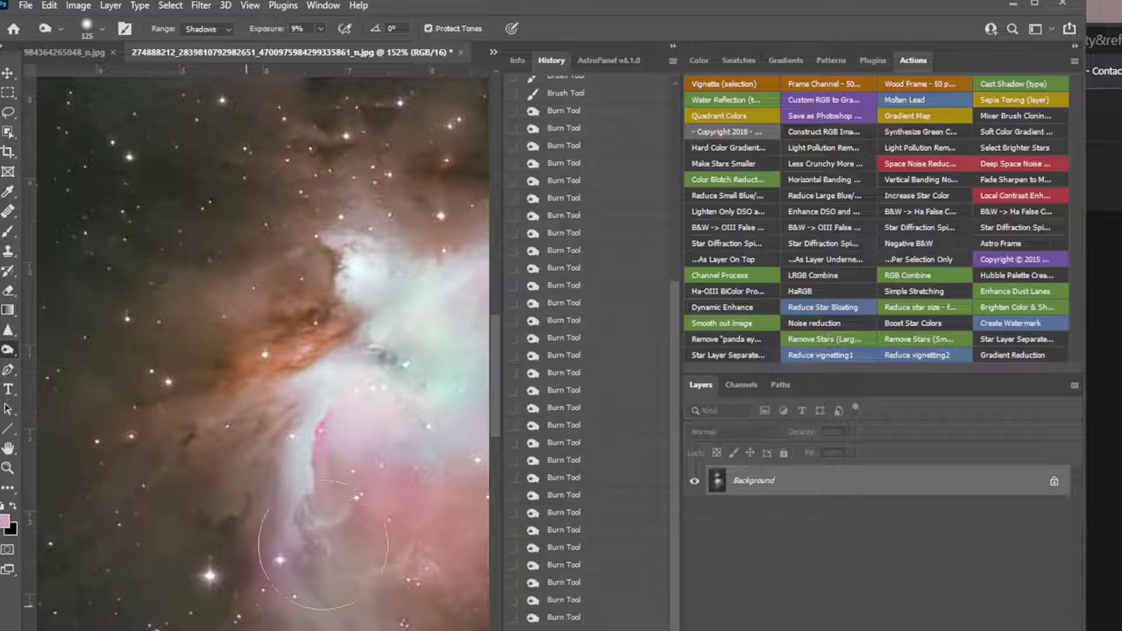
click(374, 516)
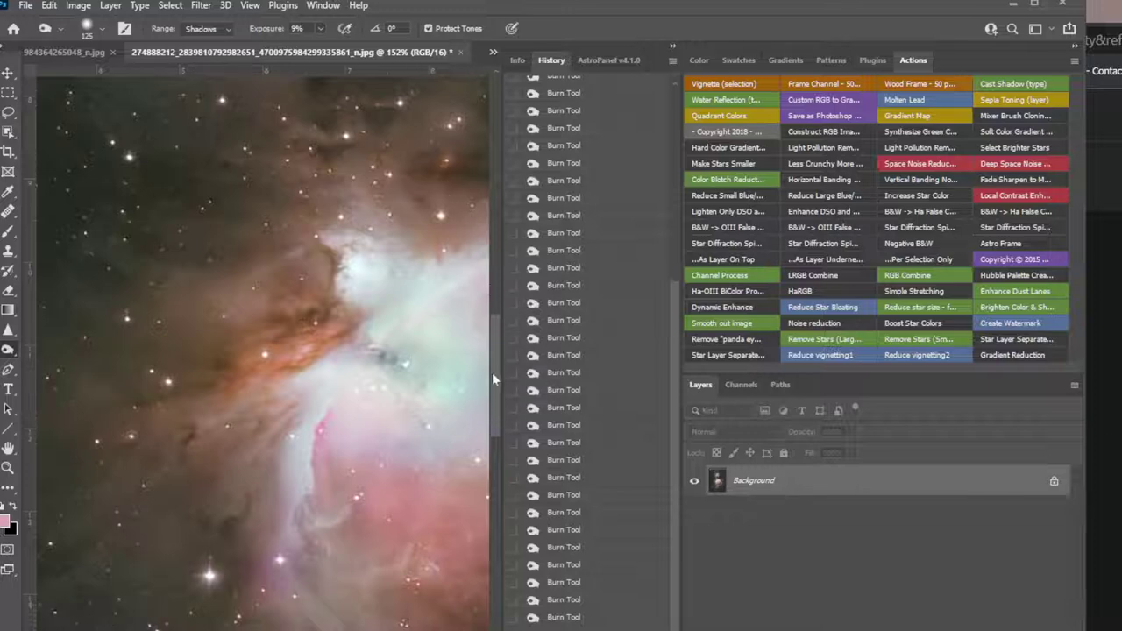
Step: Examine the upper nebula, the surrounding star field and the overall balance of the picture
scroll(491, 372, up, 10)
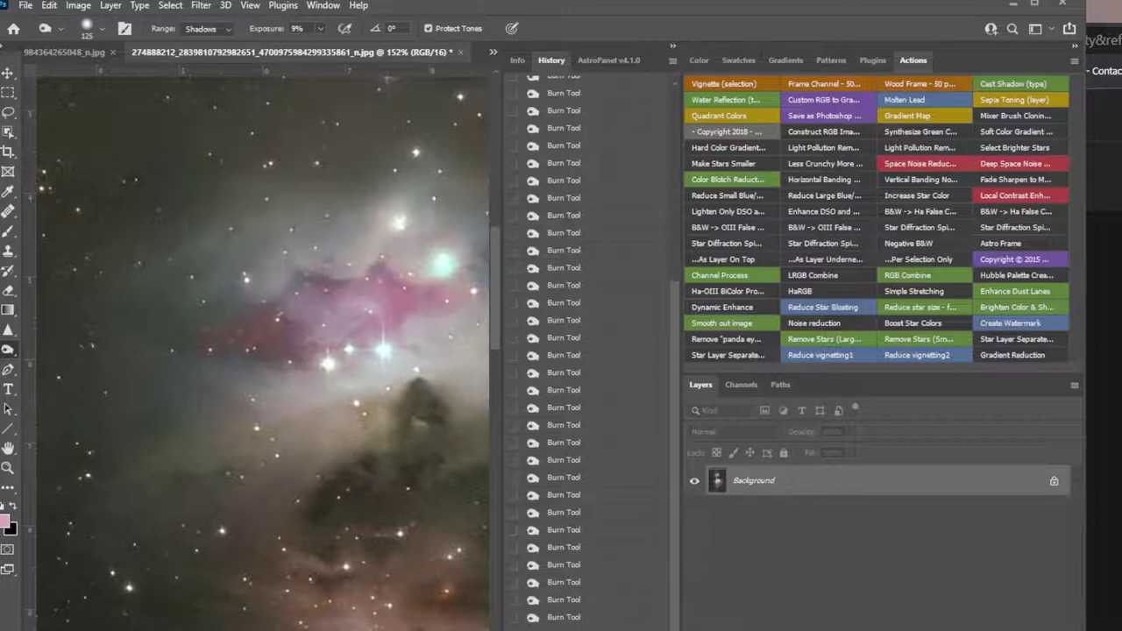
scroll(491, 369, down, 3)
scroll(491, 369, right, 5)
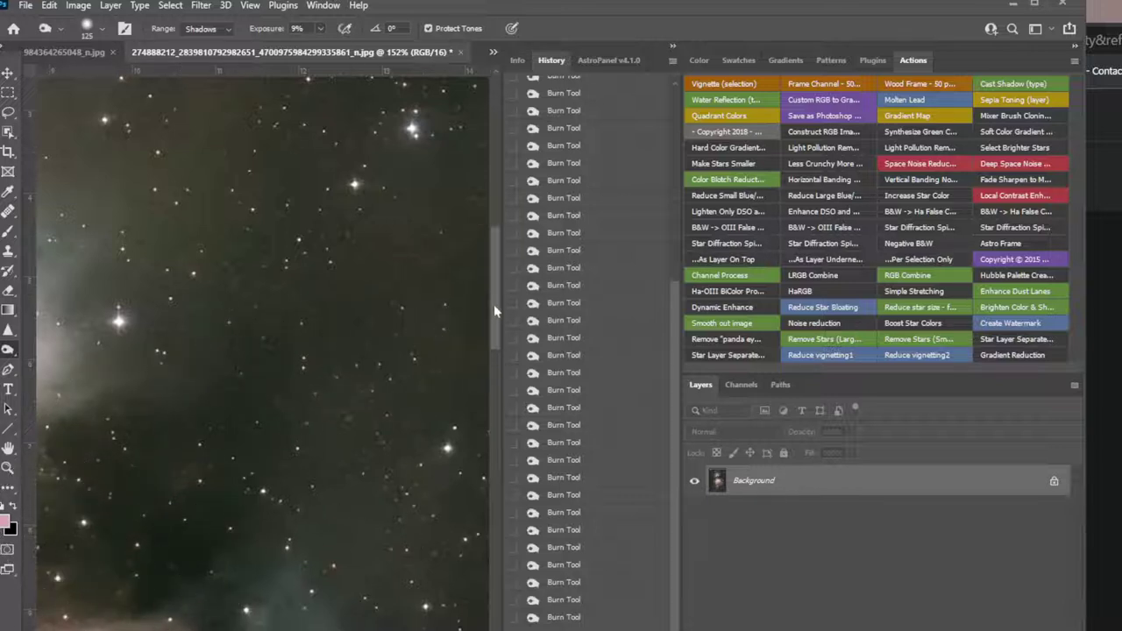
drag(494, 304, 520, 526)
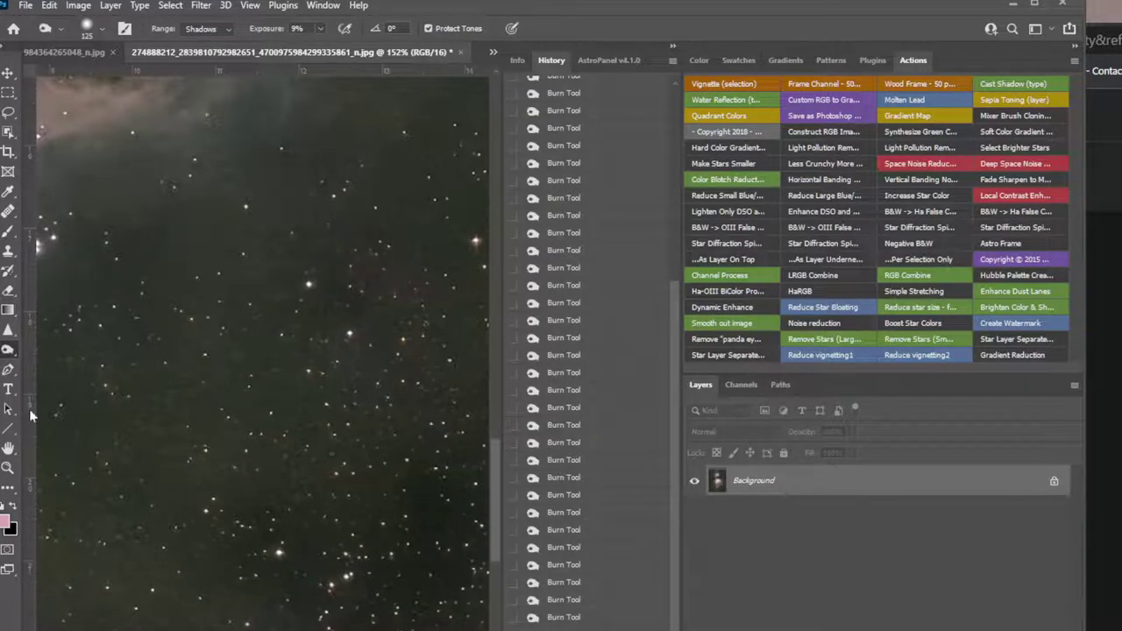
scroll(262, 353, left, 10)
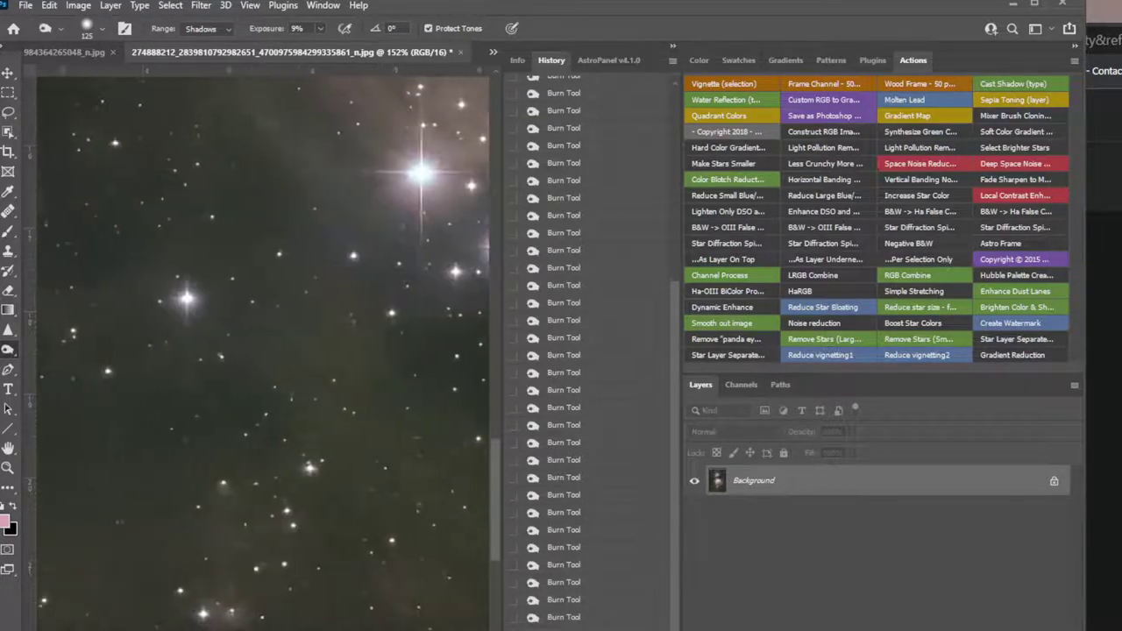
scroll(262, 353, right, 9)
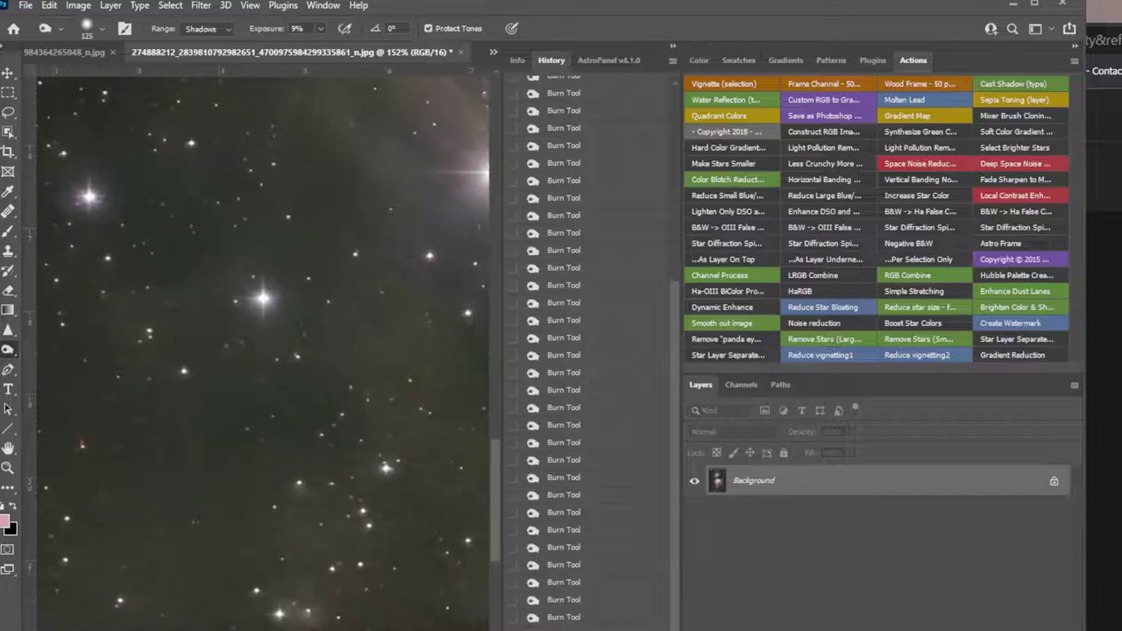
scroll(282, 571, left, 4)
scroll(374, 339, up, 3)
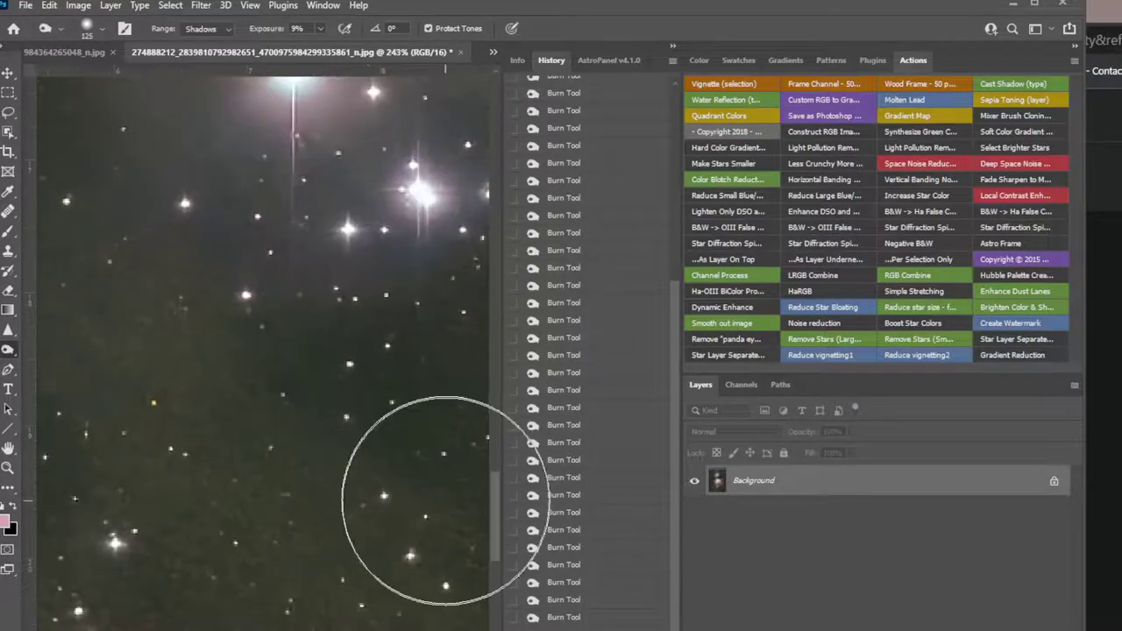
scroll(307, 307, down, 10)
scroll(365, 348, up, 3)
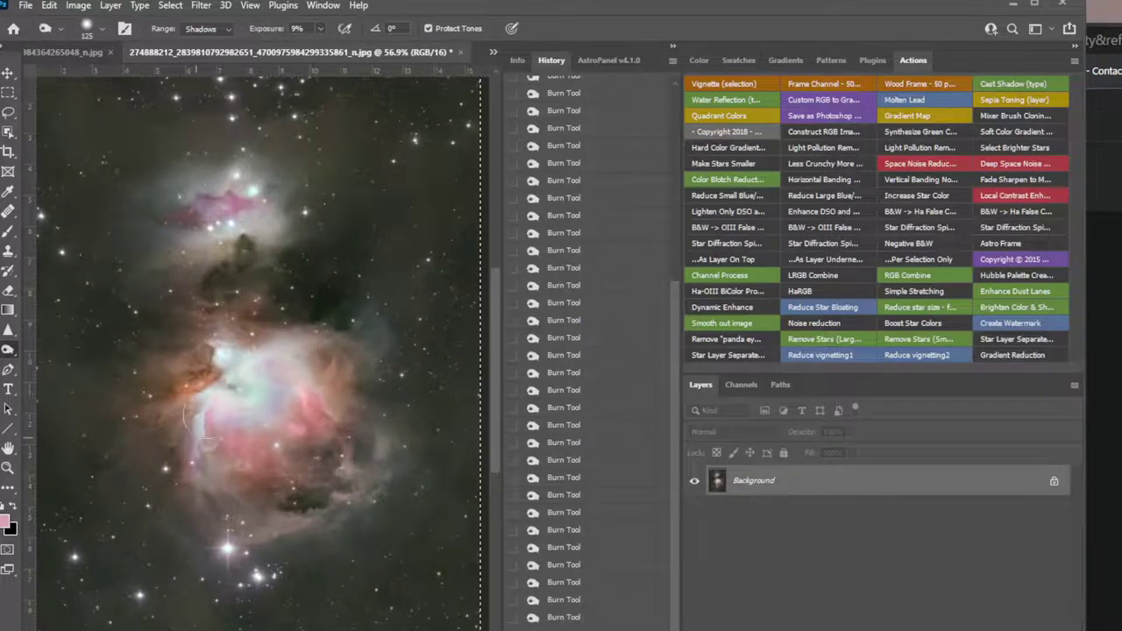
scroll(237, 367, down, 2)
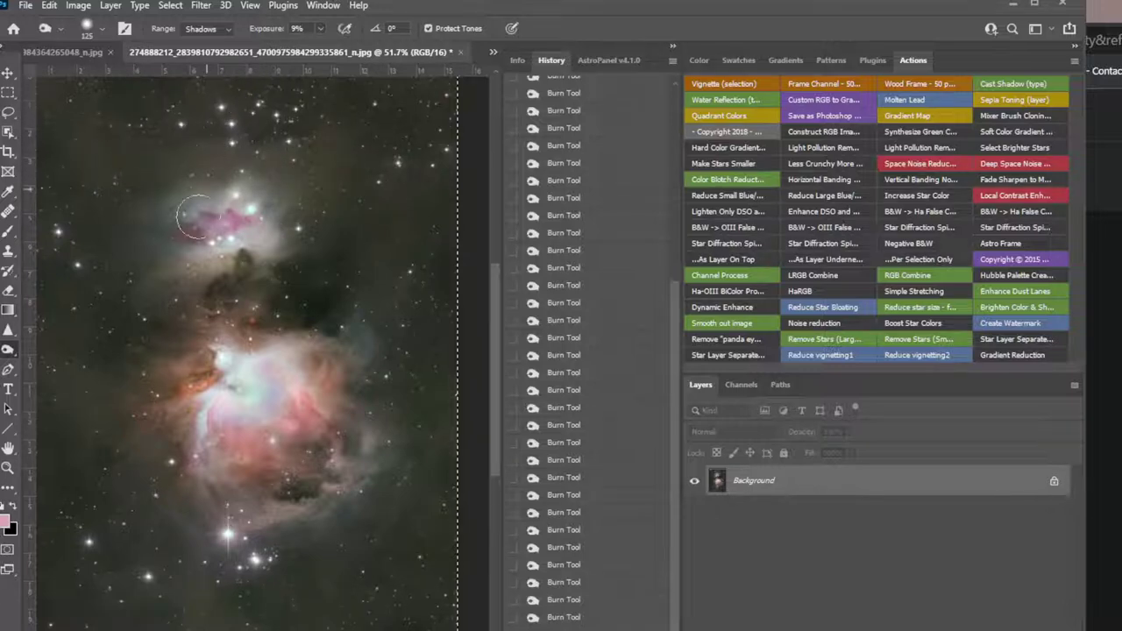
Step: Try a Selective Color adjustment on the Whites with Cyan at +7% and Magenta at -12%
click(78, 5)
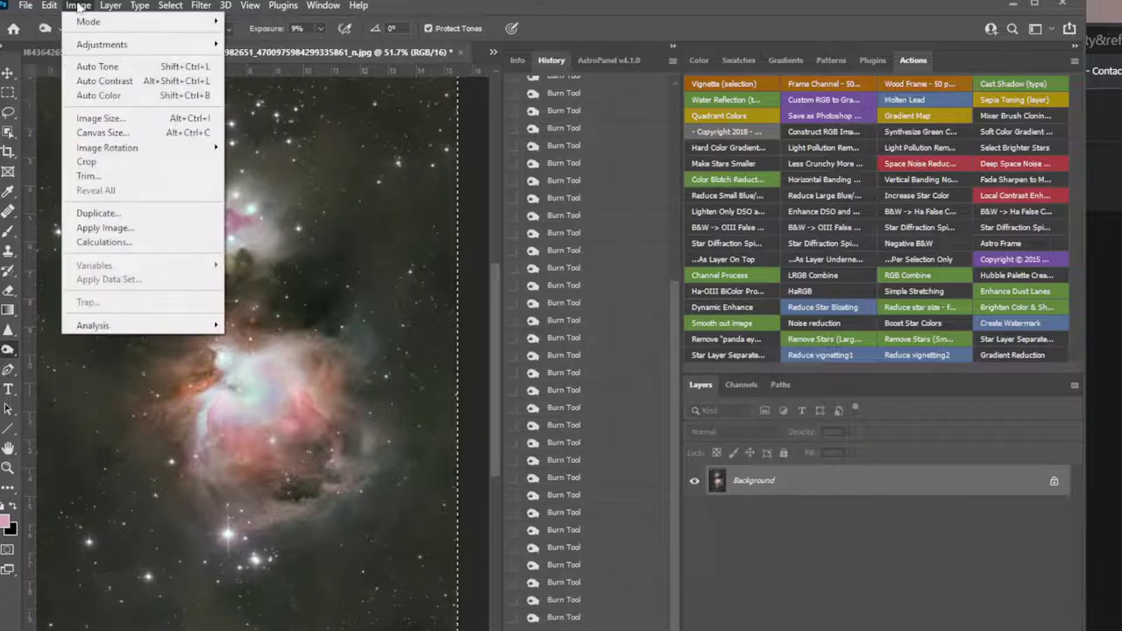
mouse_move(102, 45)
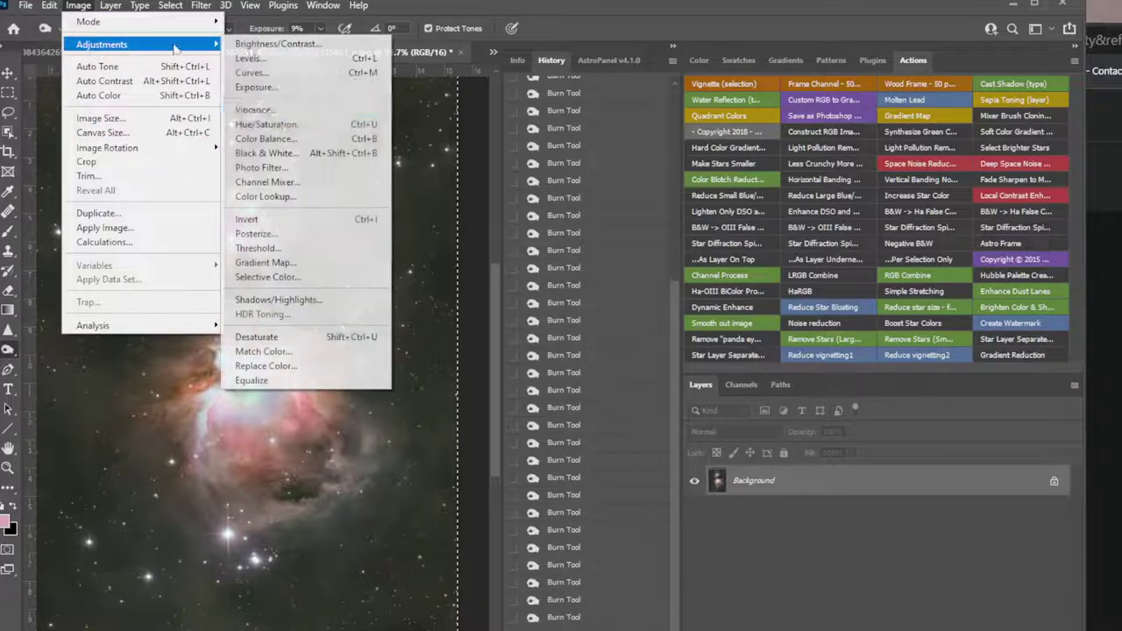
click(279, 277)
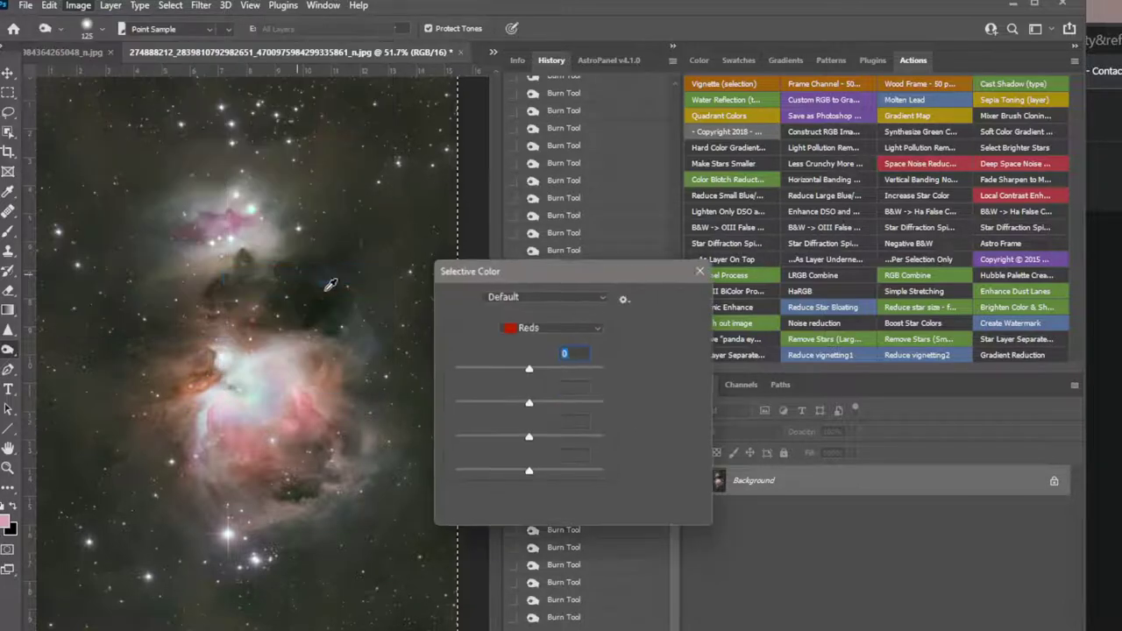
click(599, 330)
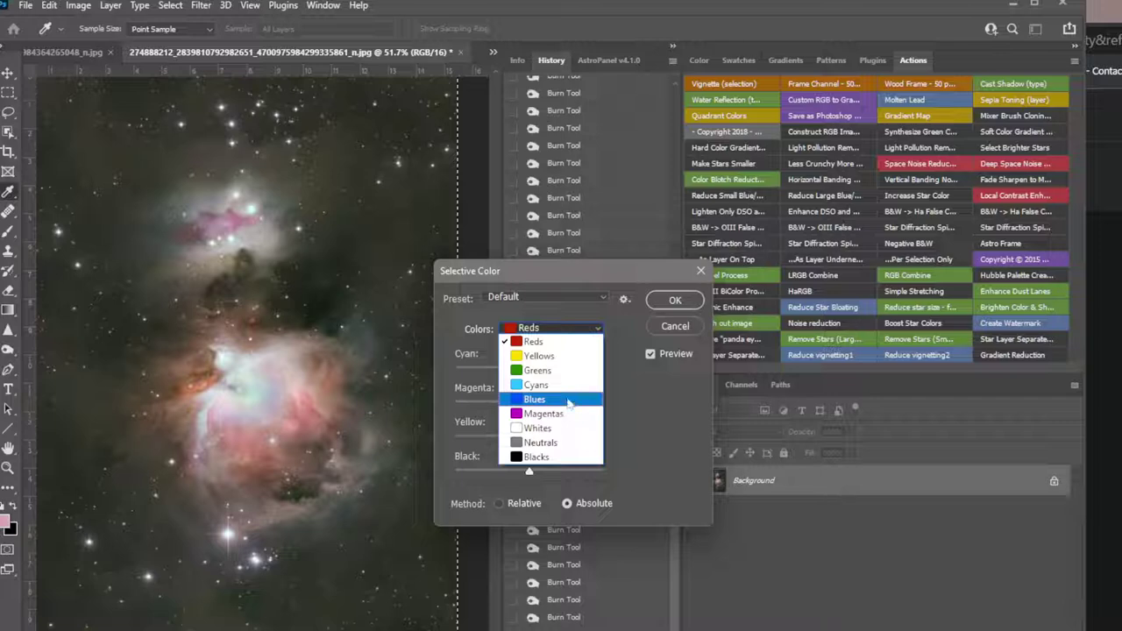
click(559, 428)
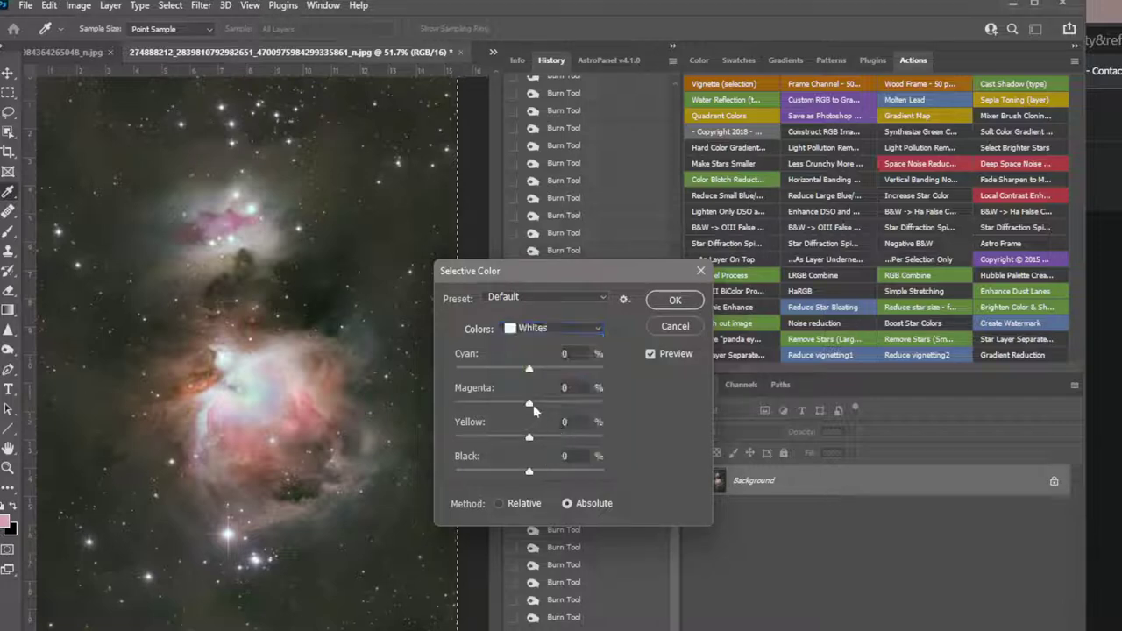
drag(529, 403, 526, 403)
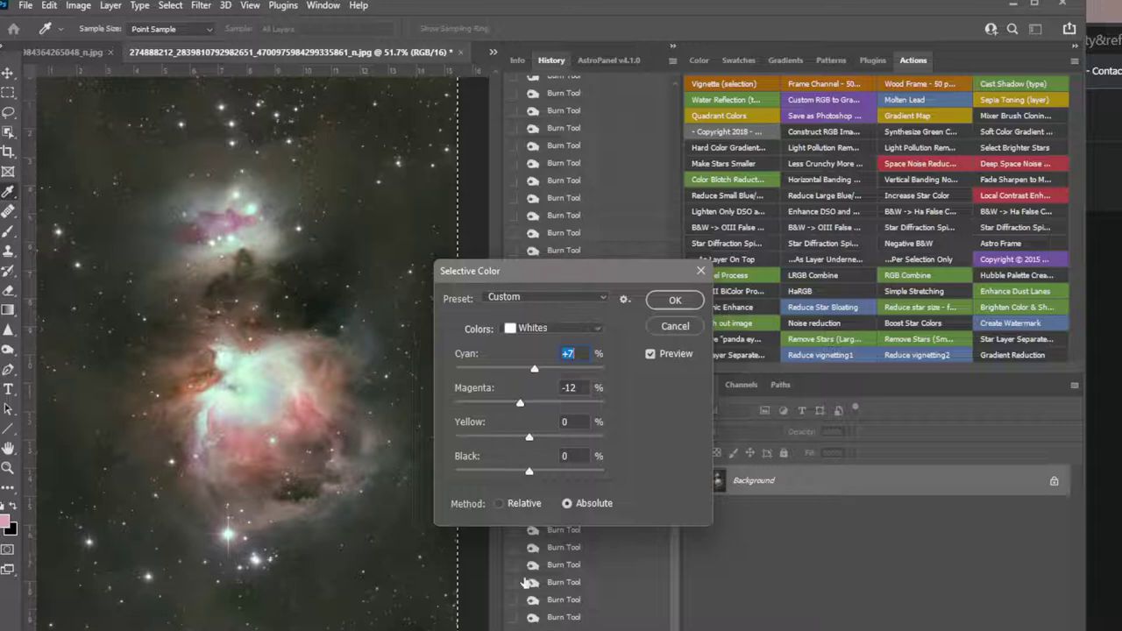
Step: Try Selective Color on the Yellows with Magenta at +6% and Black at -53%
click(561, 330)
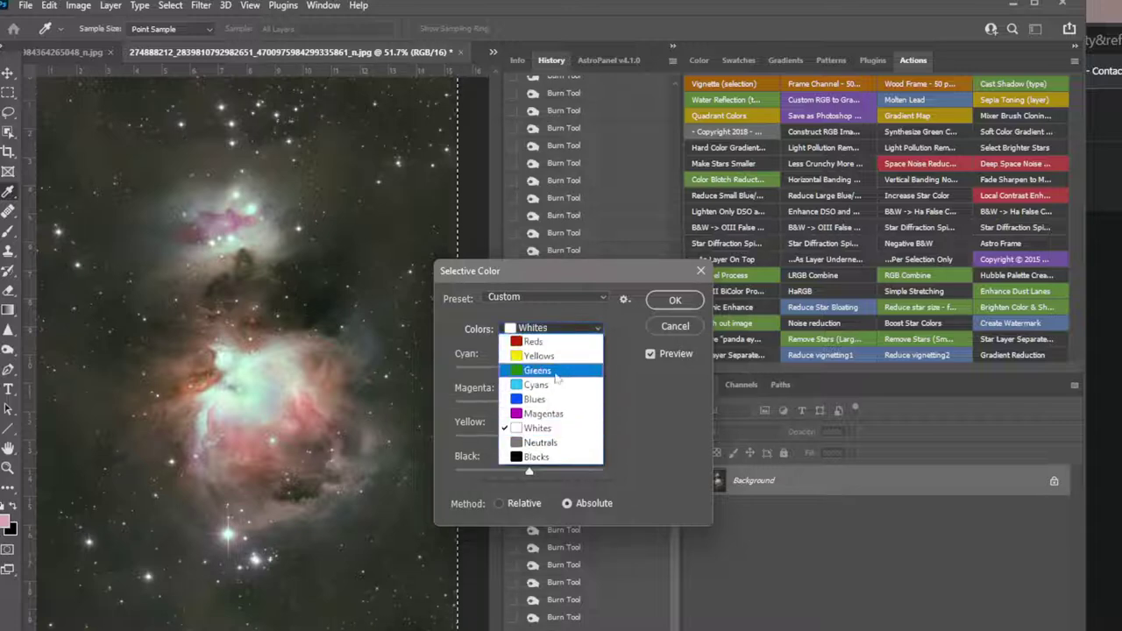
click(556, 361)
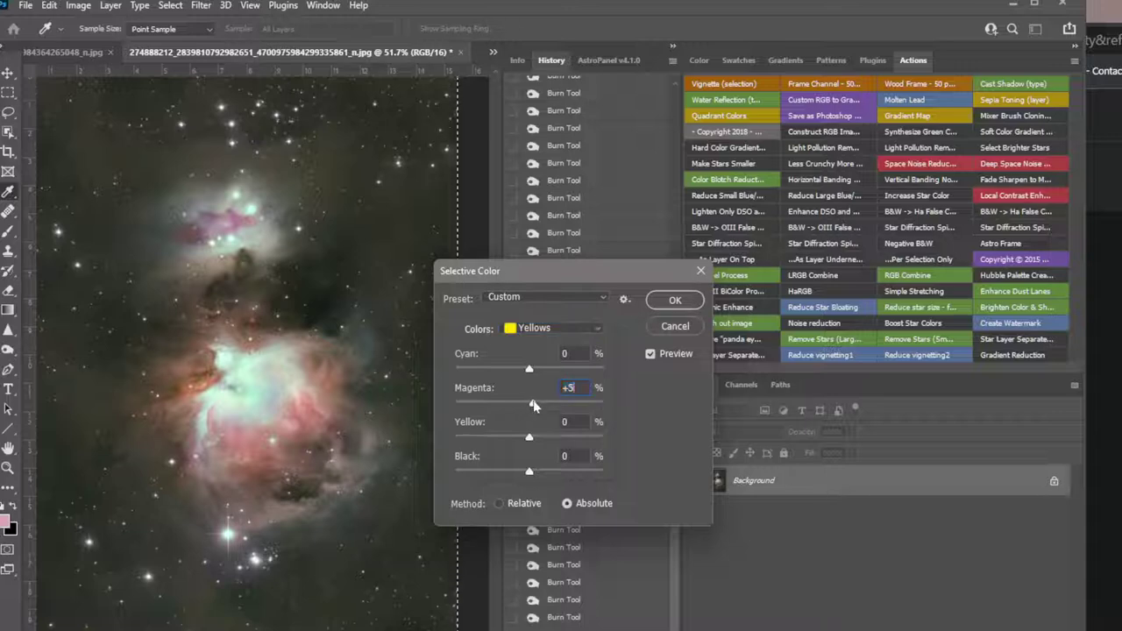
drag(534, 405, 536, 405)
mouse_move(531, 473)
mouse_down()
mouse_move(481, 474)
mouse_move(543, 474)
mouse_move(429, 476)
mouse_move(526, 478)
mouse_up()
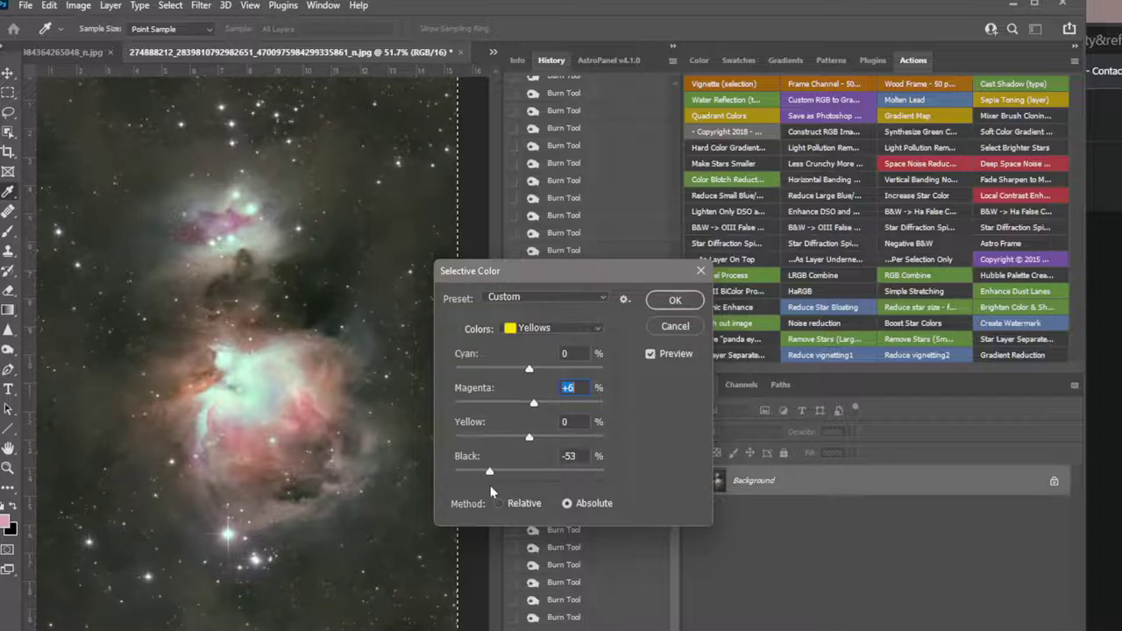
drag(491, 488, 491, 485)
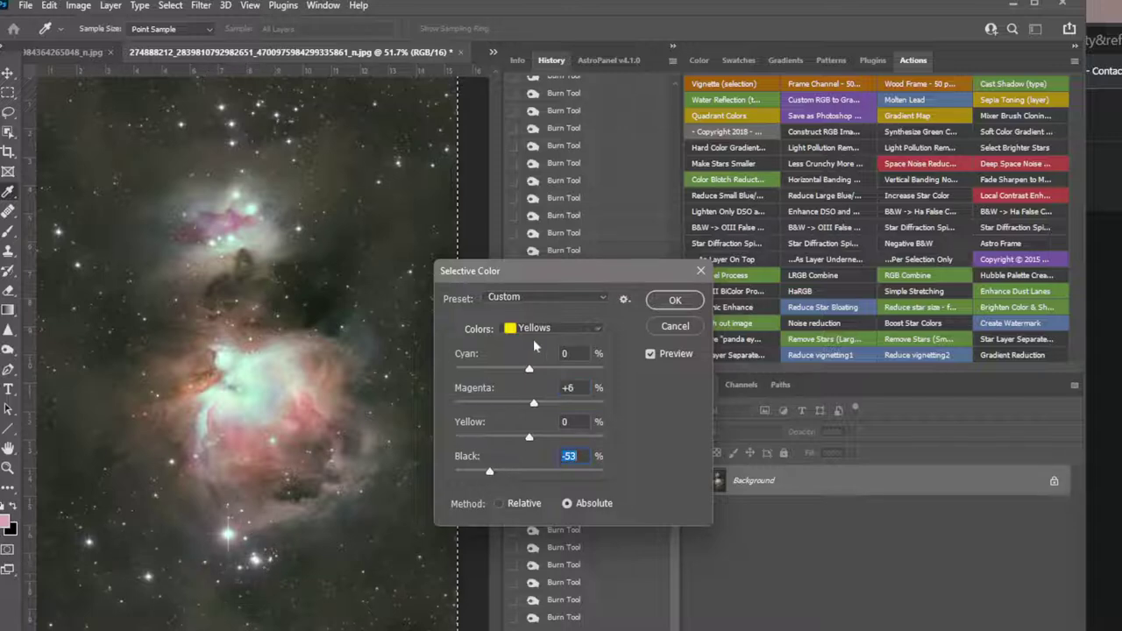
Step: Try Magenta at -10% for the Whites, and discard the whole Selective Color adjustment
click(584, 326)
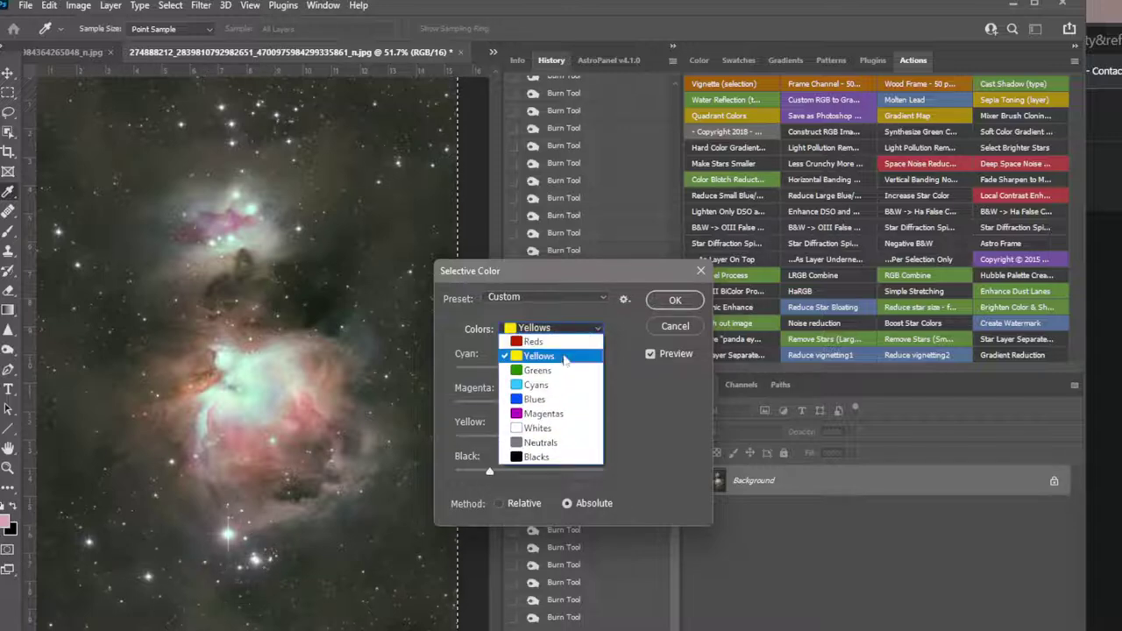
click(570, 429)
mouse_move(520, 403)
mouse_down()
mouse_move(510, 405)
mouse_move(524, 407)
mouse_up()
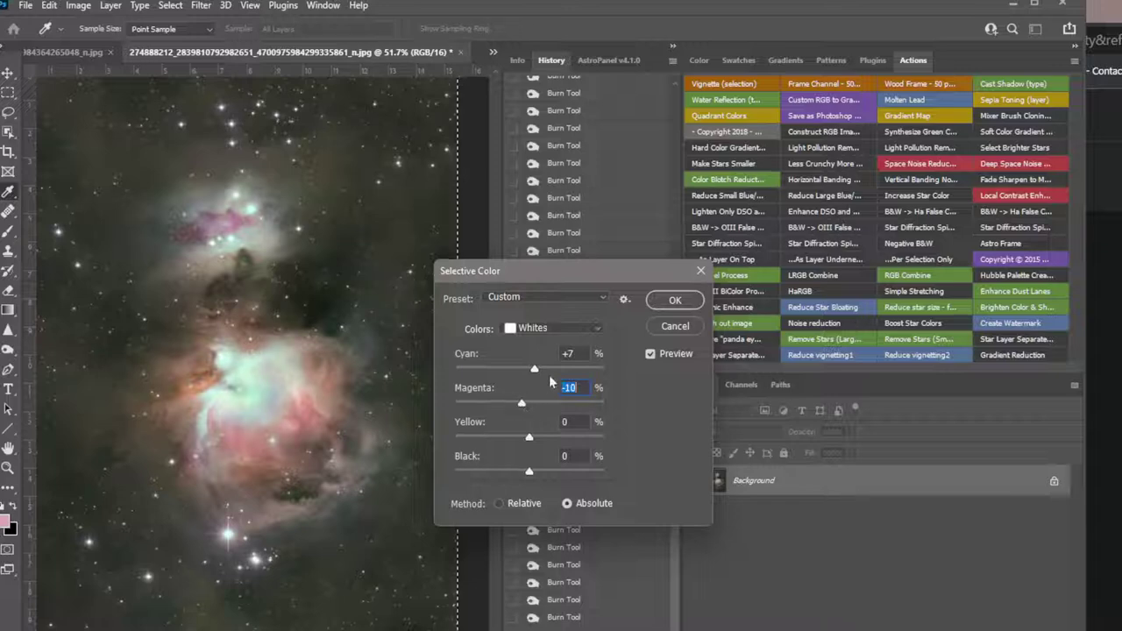
click(674, 328)
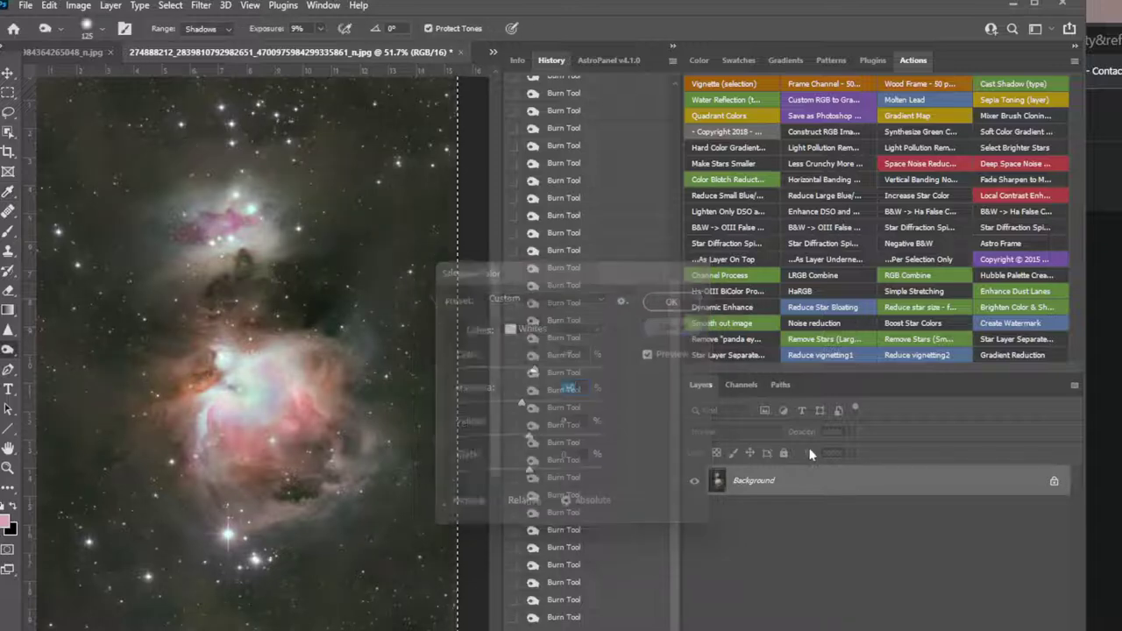
Step: Try Auto Color on the image, compare the whole picture, and undo it
click(26, 6)
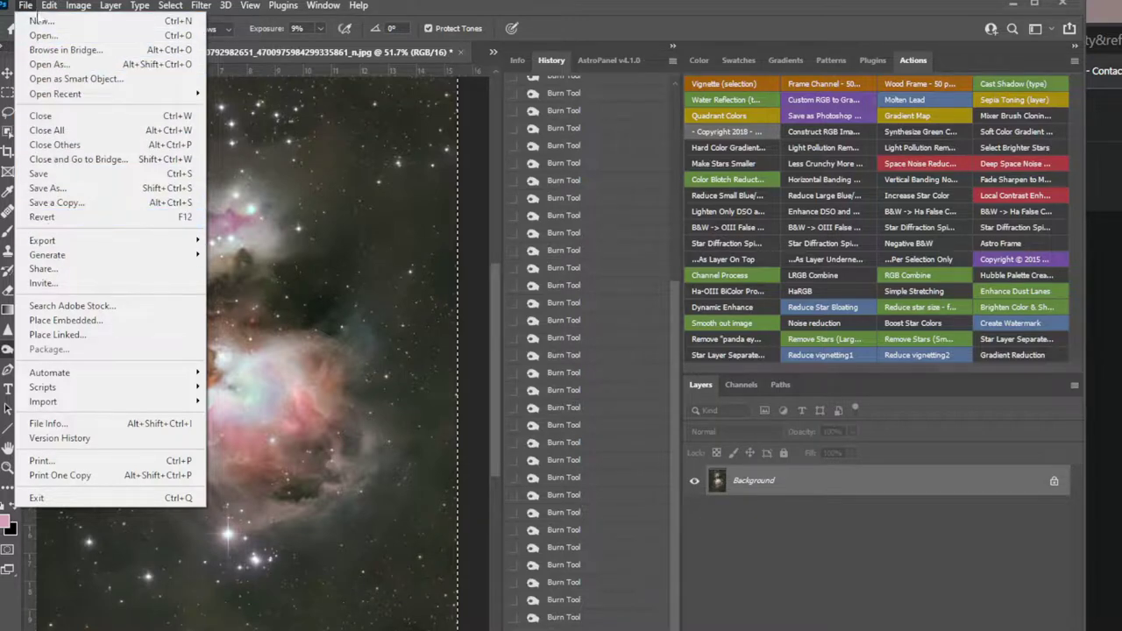
mouse_move(49, 6)
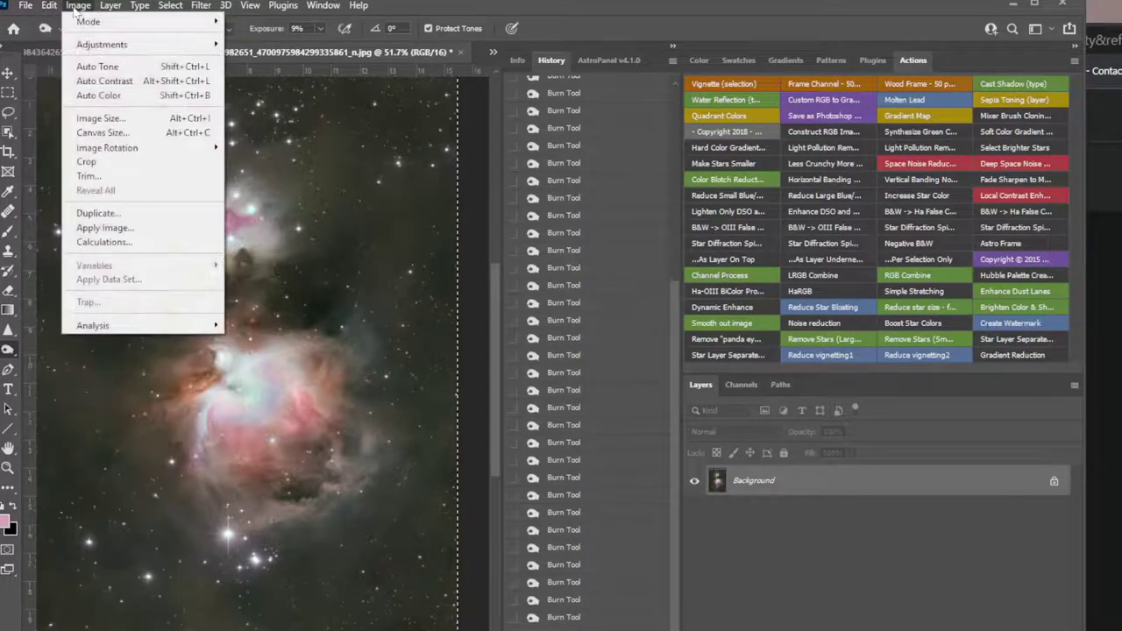
click(99, 96)
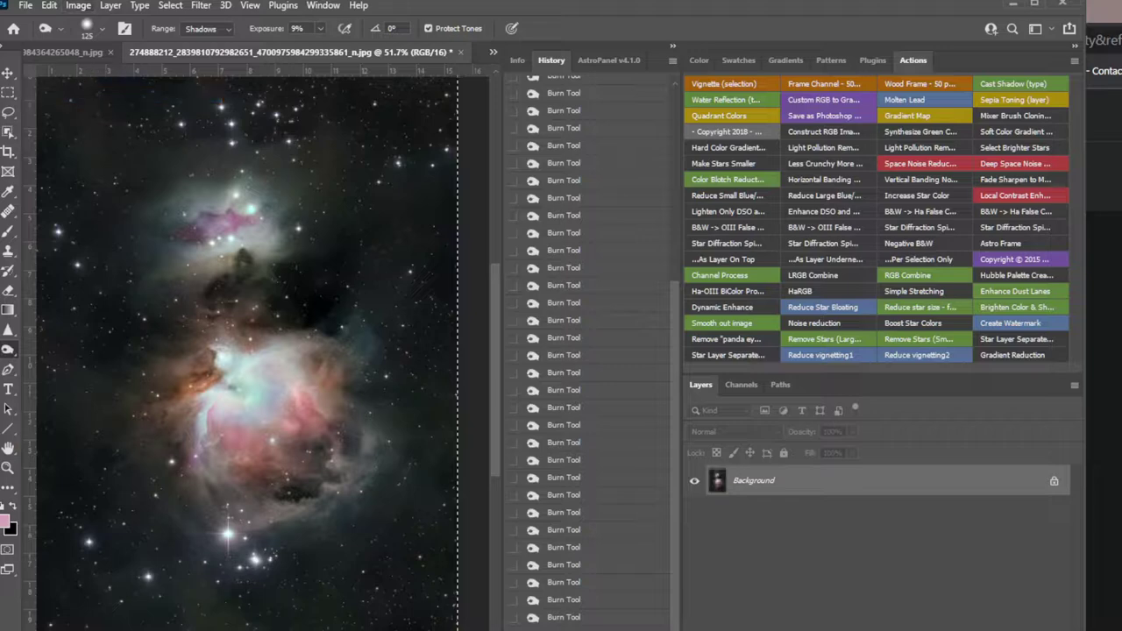
scroll(208, 487, down, 3)
scroll(207, 488, up, 2)
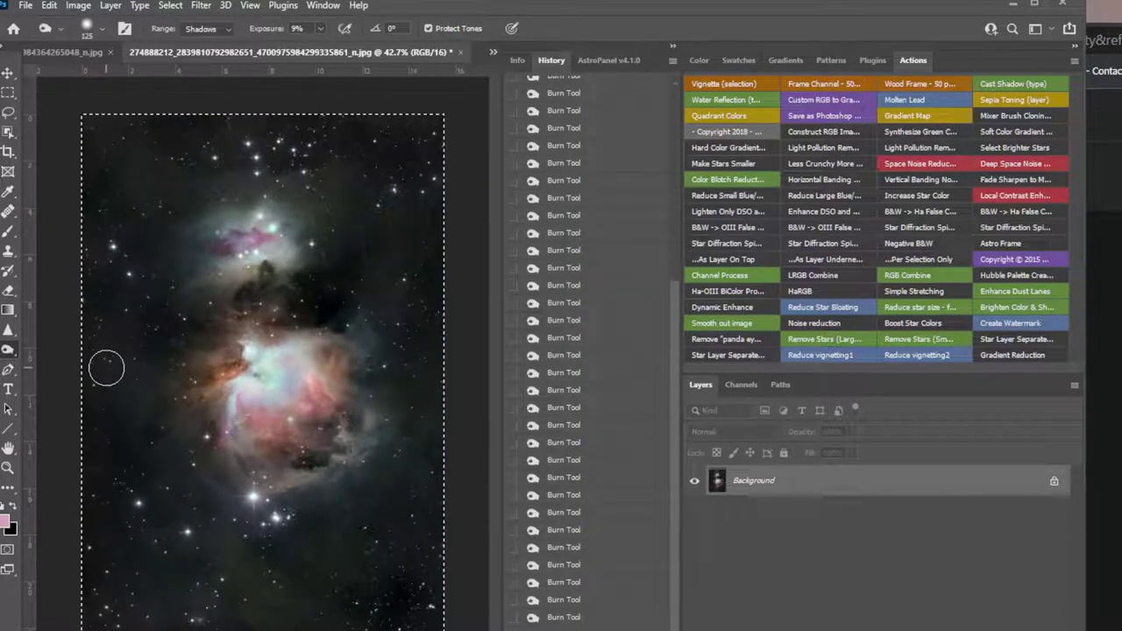
key(ctrl+z)
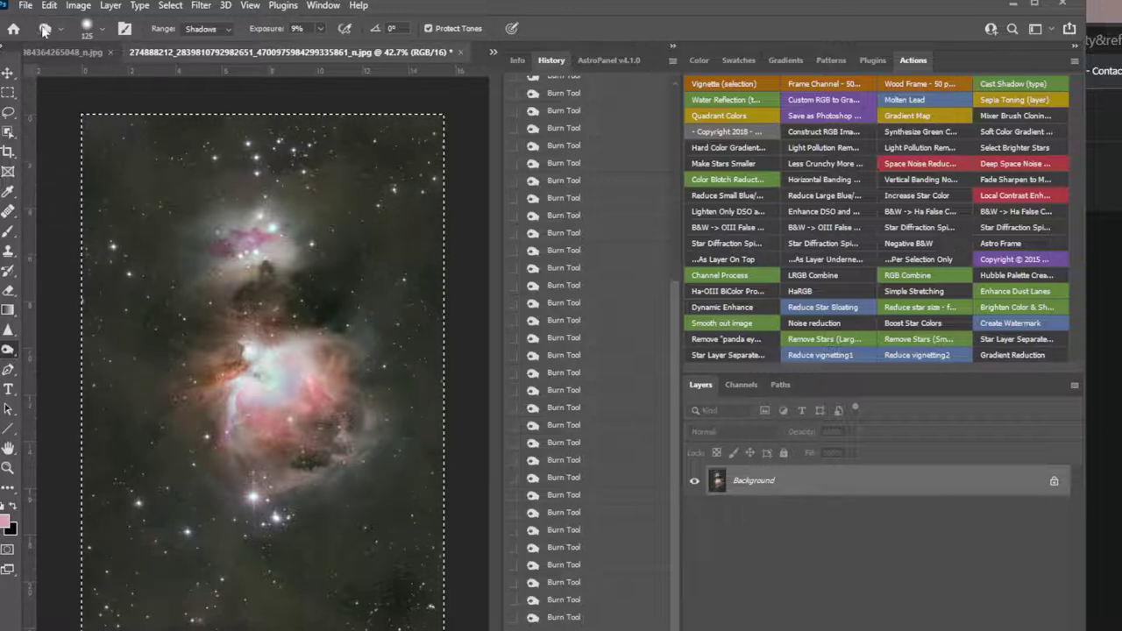
Step: Clear the existing selection and lasso the bright stars below the nebula plus the star cluster near the image's upper edge
click(7, 114)
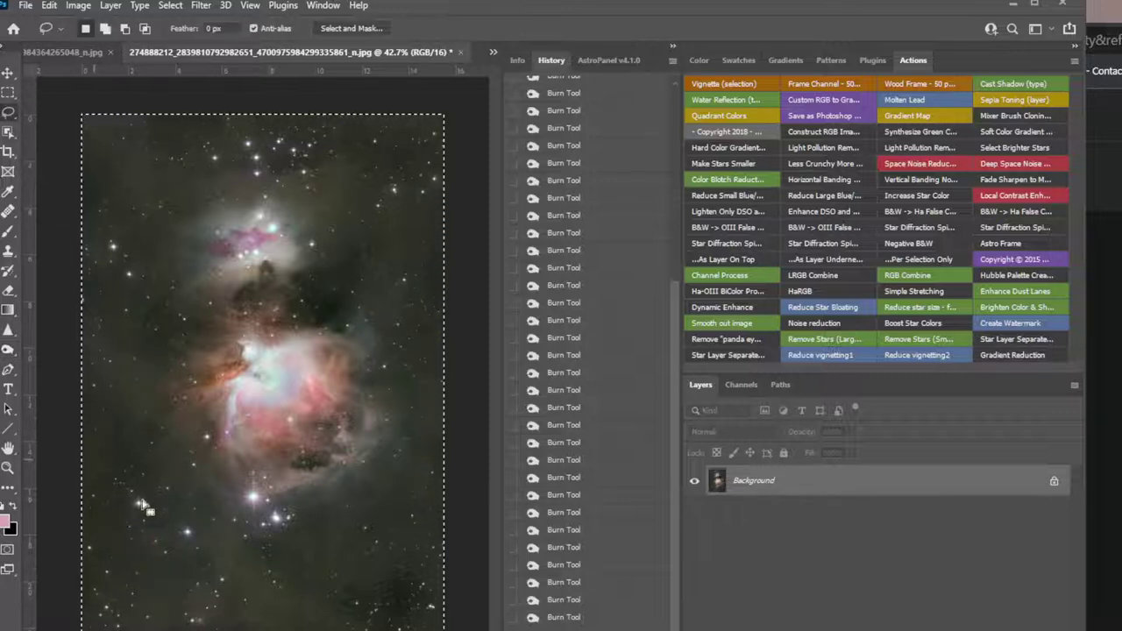
drag(131, 483, 114, 498)
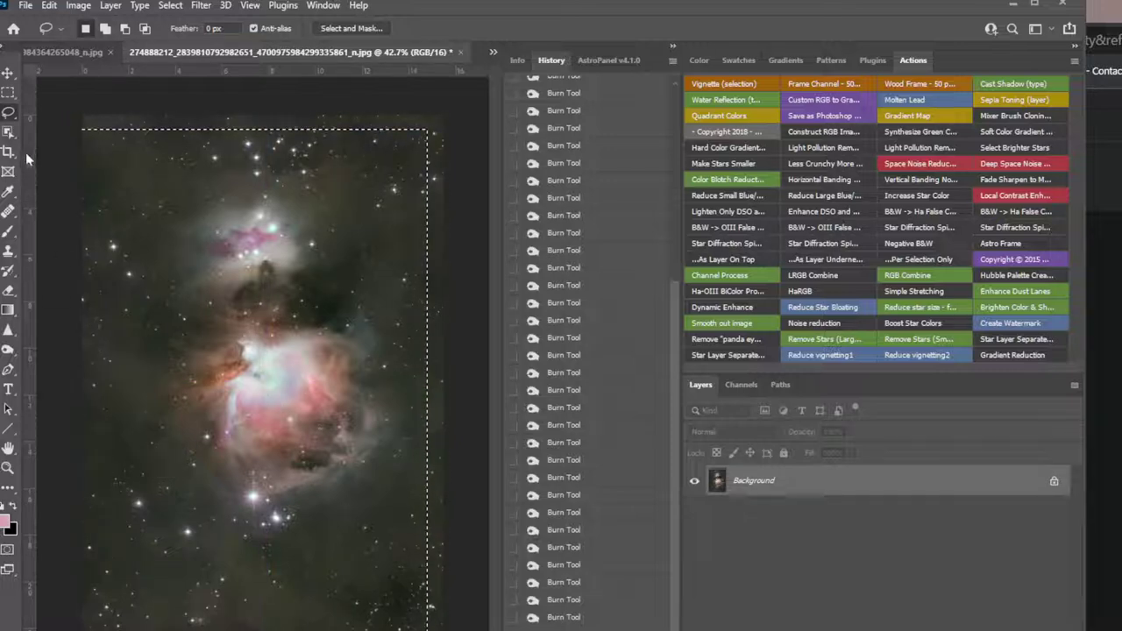
key(ctrl+d)
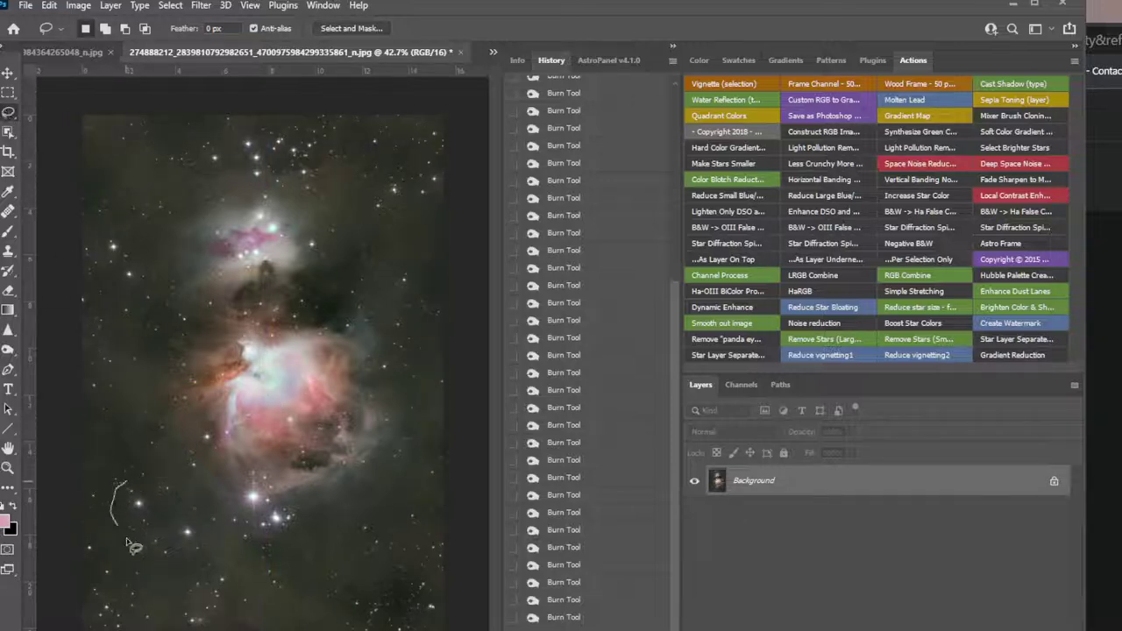
mouse_move(240, 553)
mouse_down()
mouse_move(320, 511)
mouse_move(256, 459)
mouse_move(204, 478)
mouse_move(127, 479)
mouse_up()
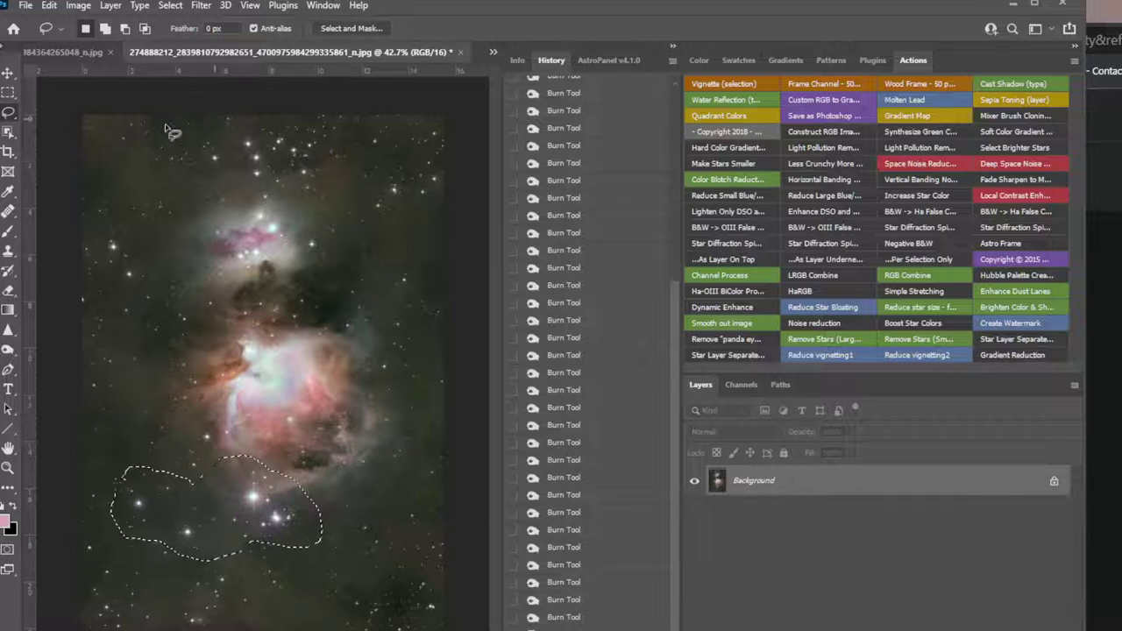
key(shift)
mouse_move(225, 145)
mouse_down()
mouse_move(238, 181)
mouse_move(271, 185)
mouse_move(274, 136)
mouse_move(226, 139)
mouse_up()
Step: Adjust the Whites of the selected stars with Selective Color, setting Cyan to +24% and Magenta to -6%
click(78, 5)
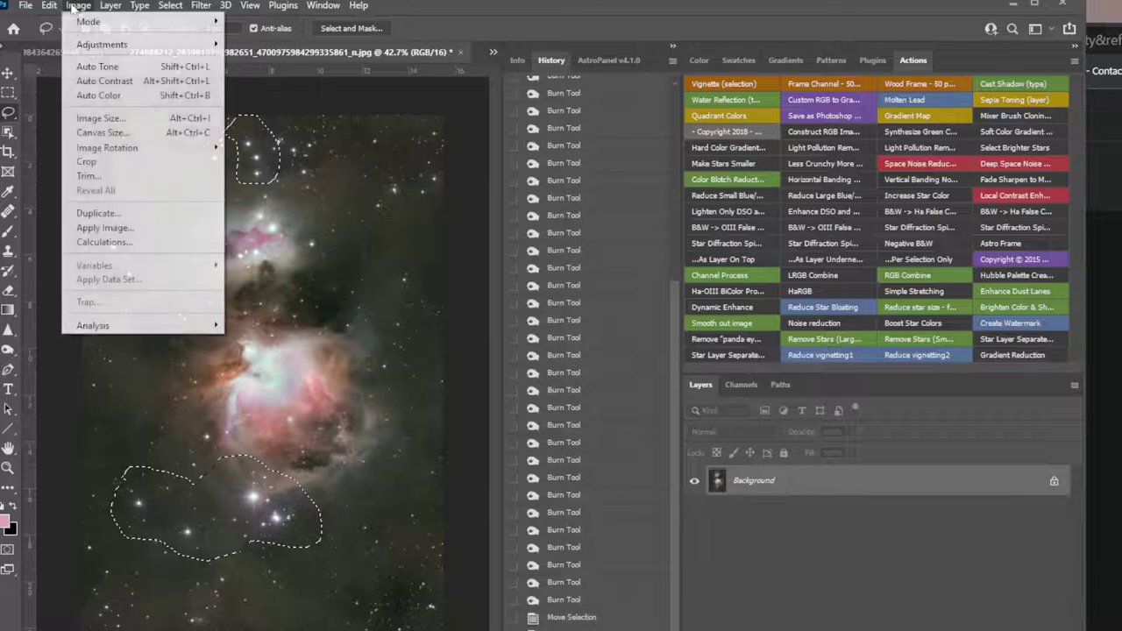
mouse_move(190, 44)
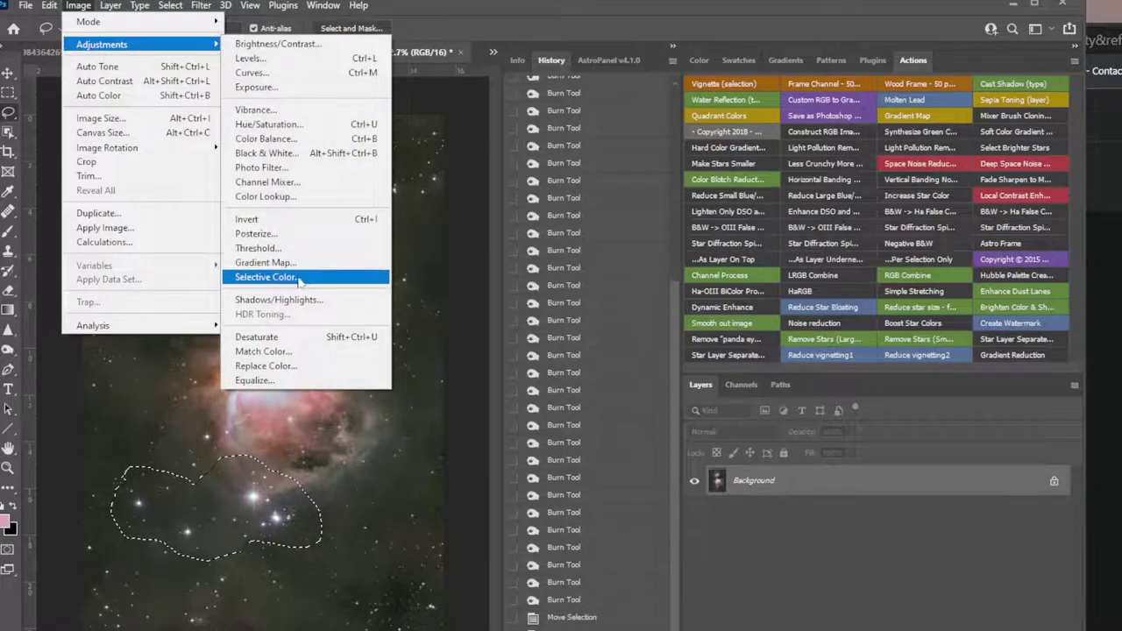
click(300, 279)
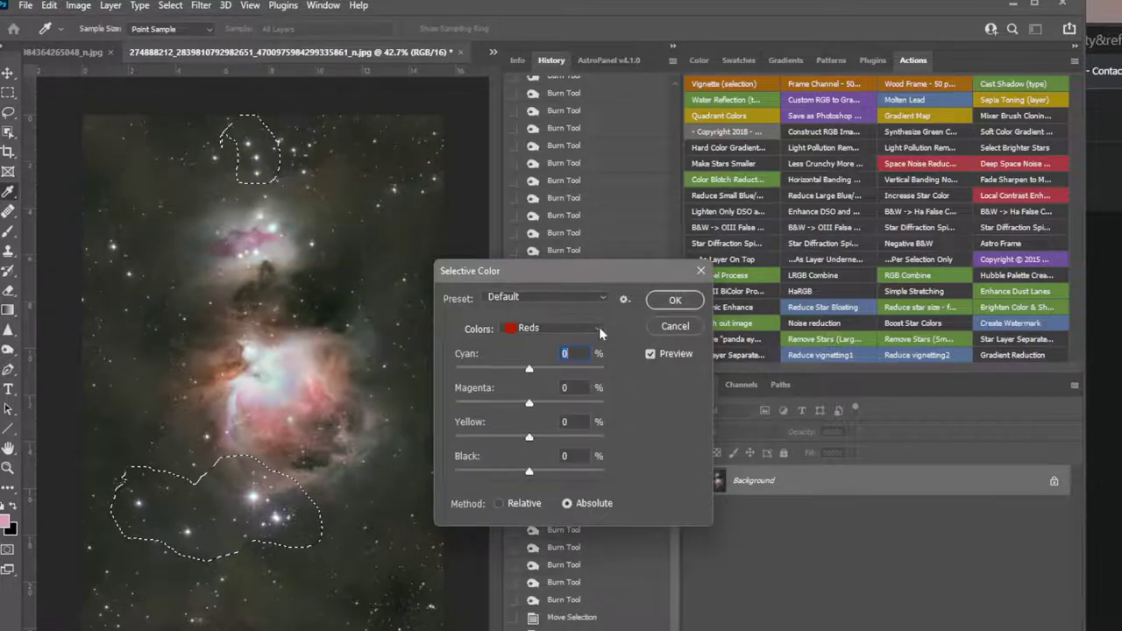
click(598, 328)
click(539, 422)
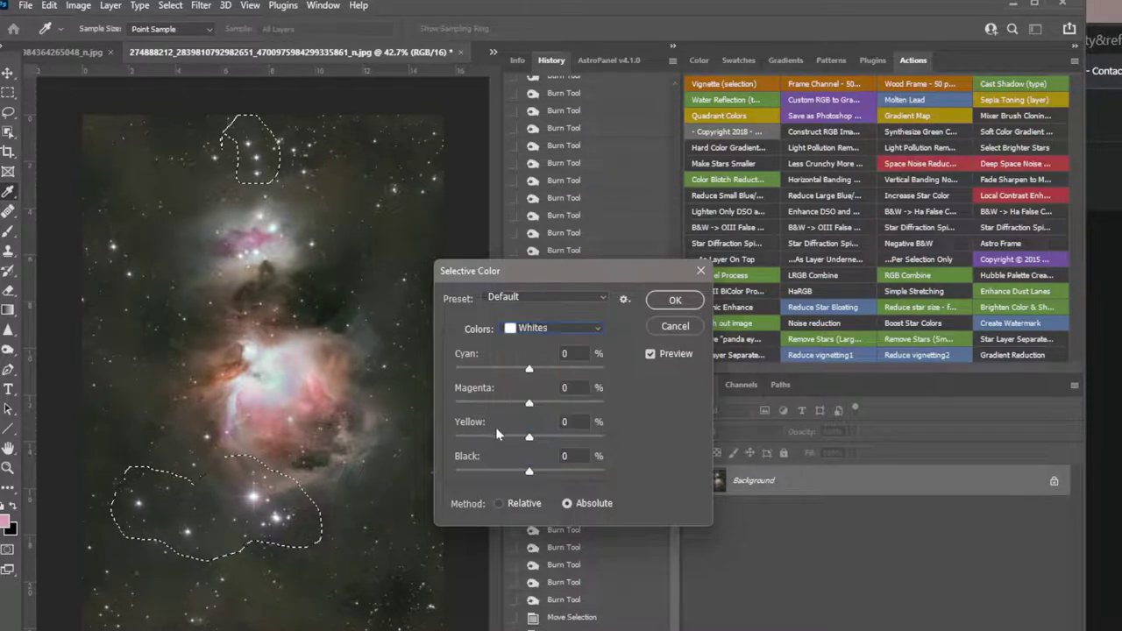
drag(528, 407, 525, 407)
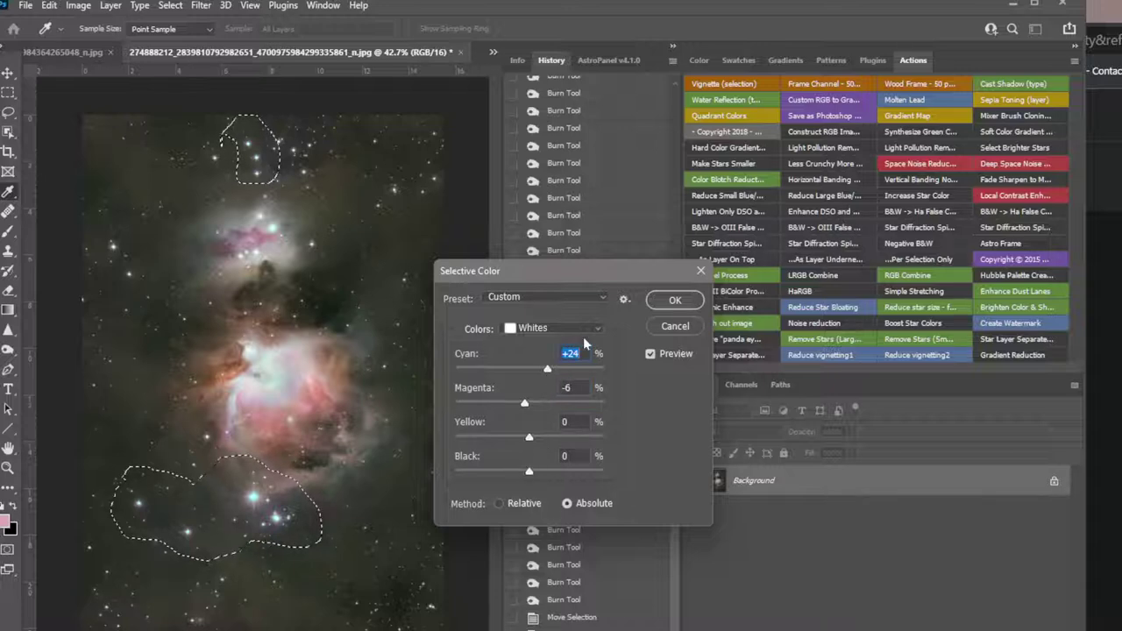
Step: Set Black to +2% for the Neutrals and apply the Selective Color adjustment
click(582, 329)
click(536, 440)
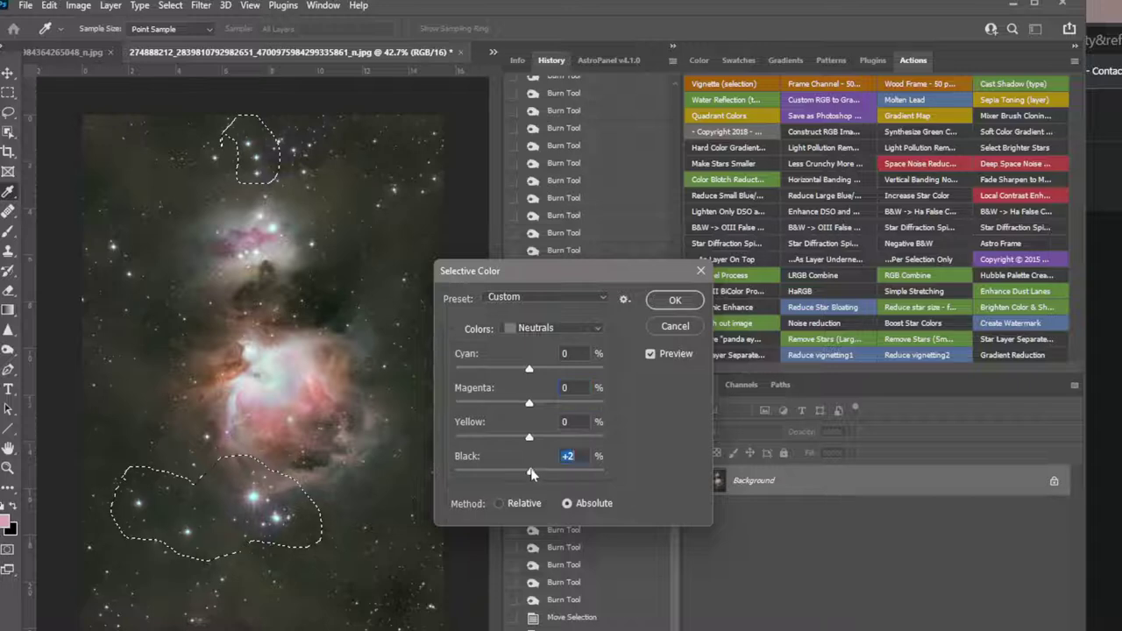
click(673, 301)
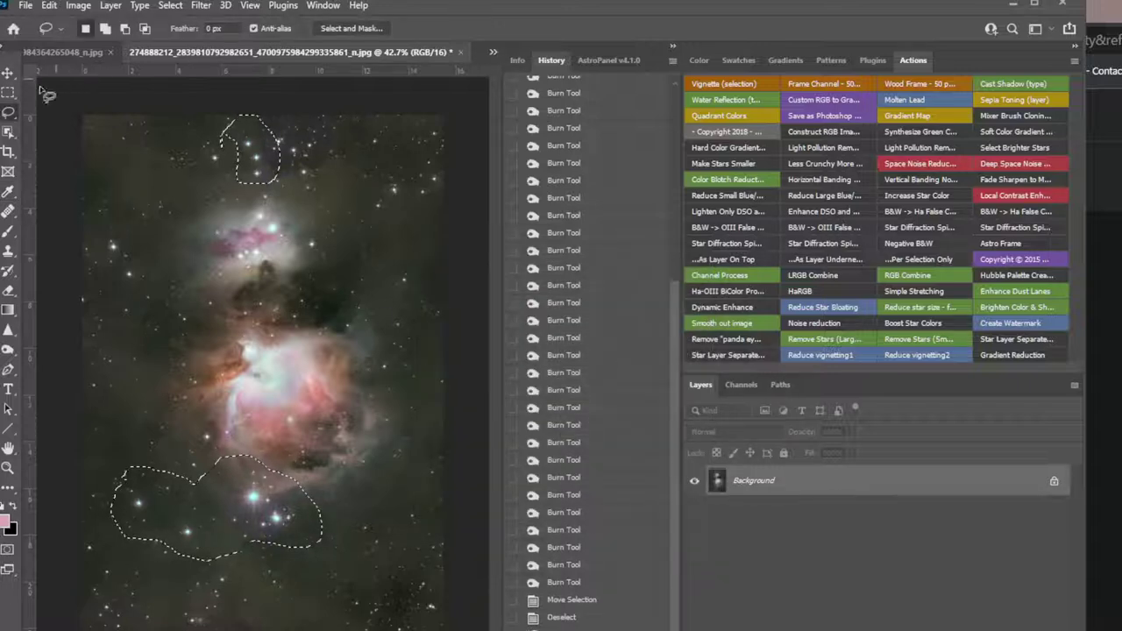
Step: Deselect the star areas and lasso a freehand outline around the whole nebula, including the smaller purple nebula above it
click(153, 156)
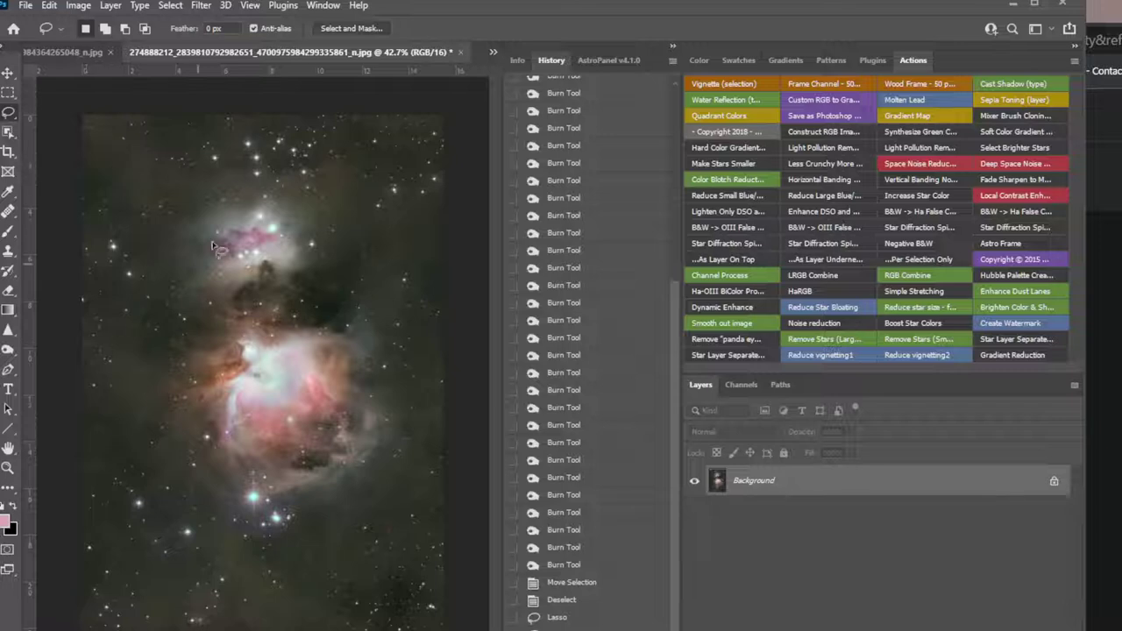
scroll(200, 378, up, 5)
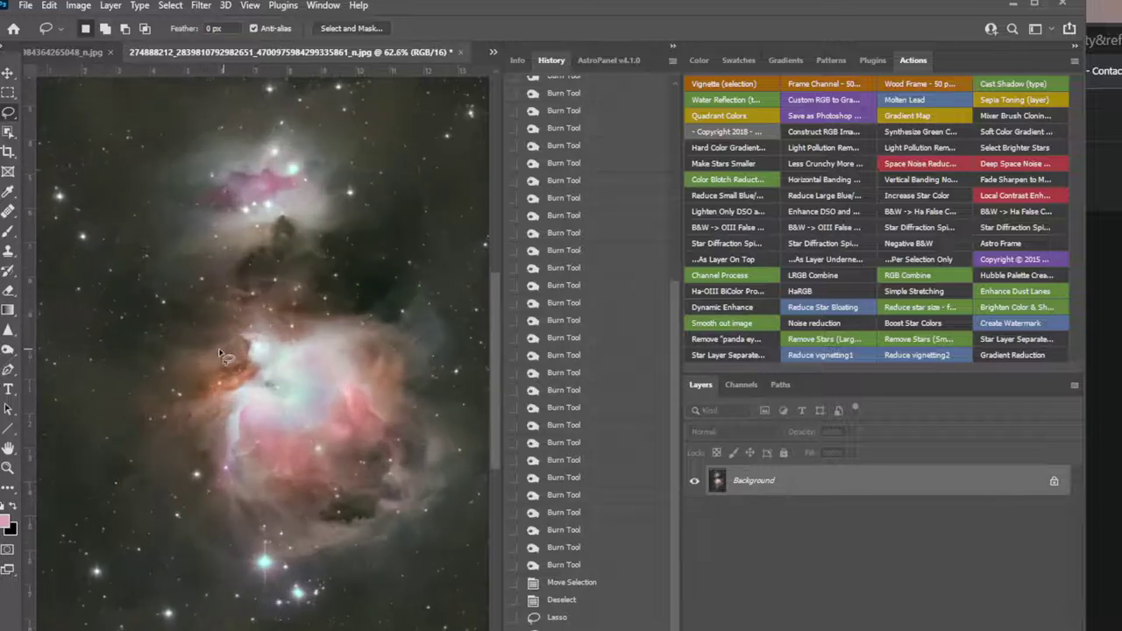
scroll(312, 346, down, 3)
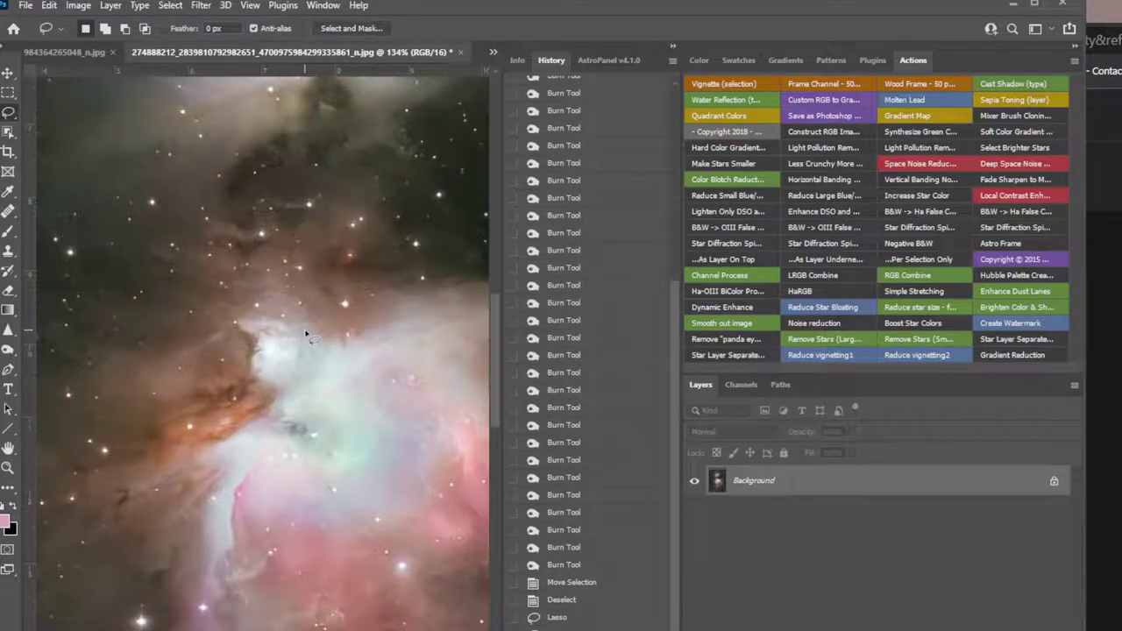
scroll(298, 277, up, 2)
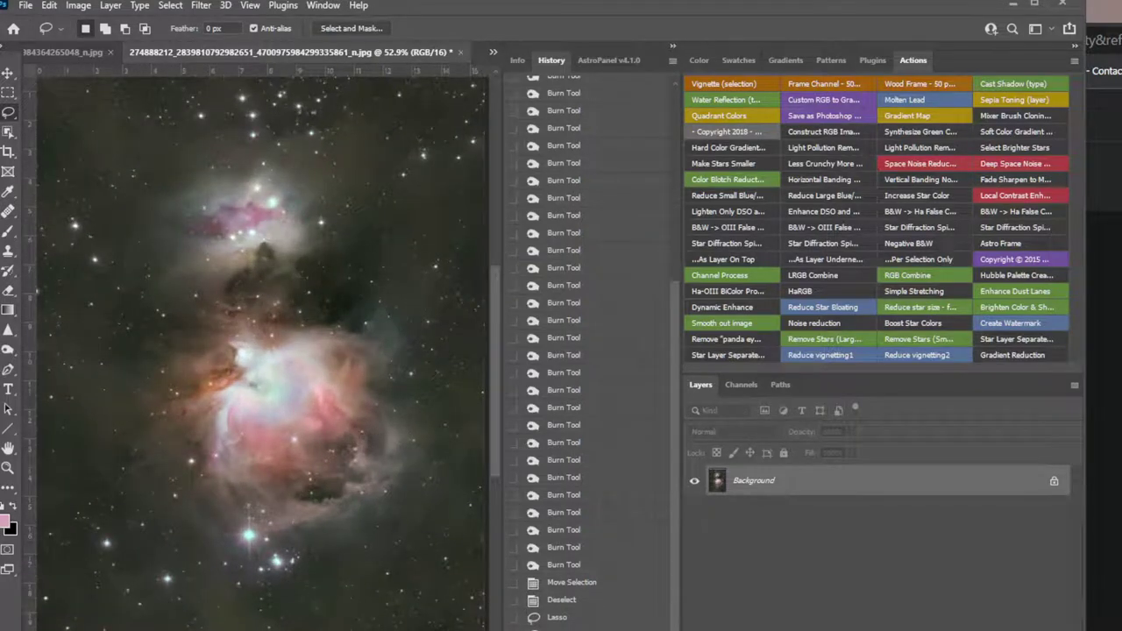
scroll(455, 377, down, 4)
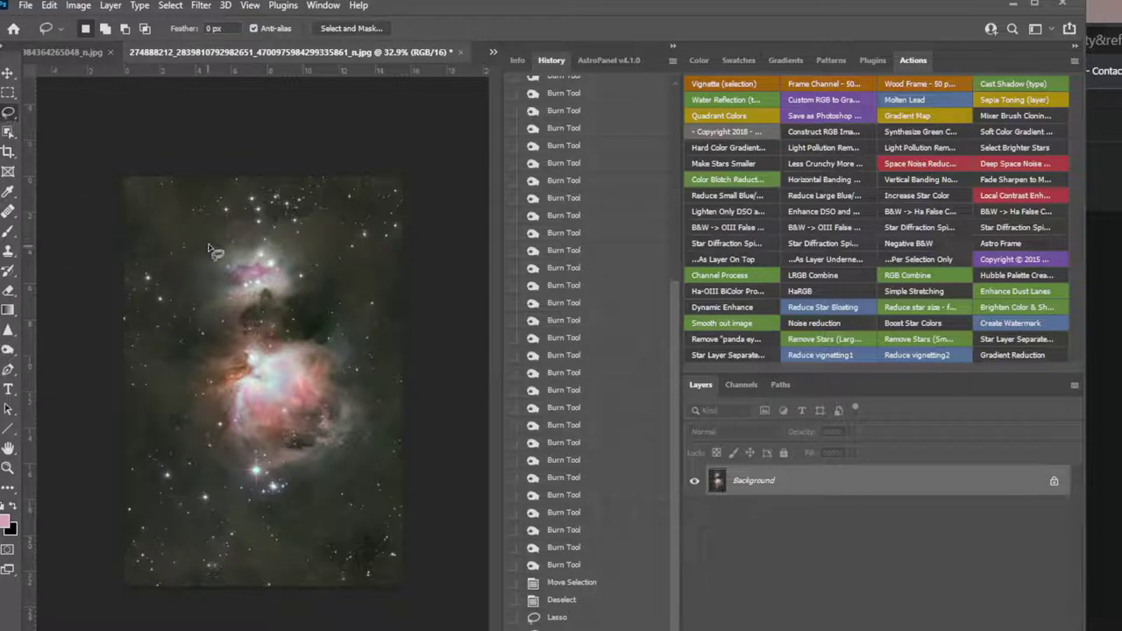
mouse_move(209, 302)
mouse_down()
mouse_move(210, 328)
mouse_move(180, 403)
mouse_move(201, 459)
mouse_move(268, 495)
mouse_up()
mouse_move(329, 465)
mouse_down()
mouse_move(355, 438)
mouse_move(376, 382)
mouse_move(350, 356)
mouse_up()
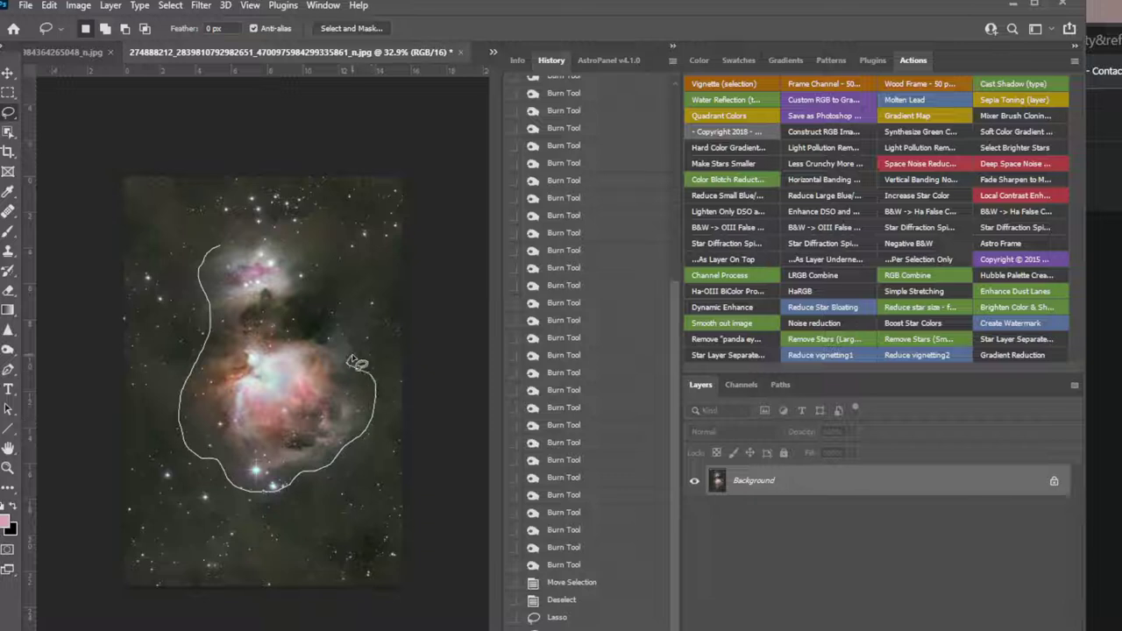
drag(330, 305, 318, 273)
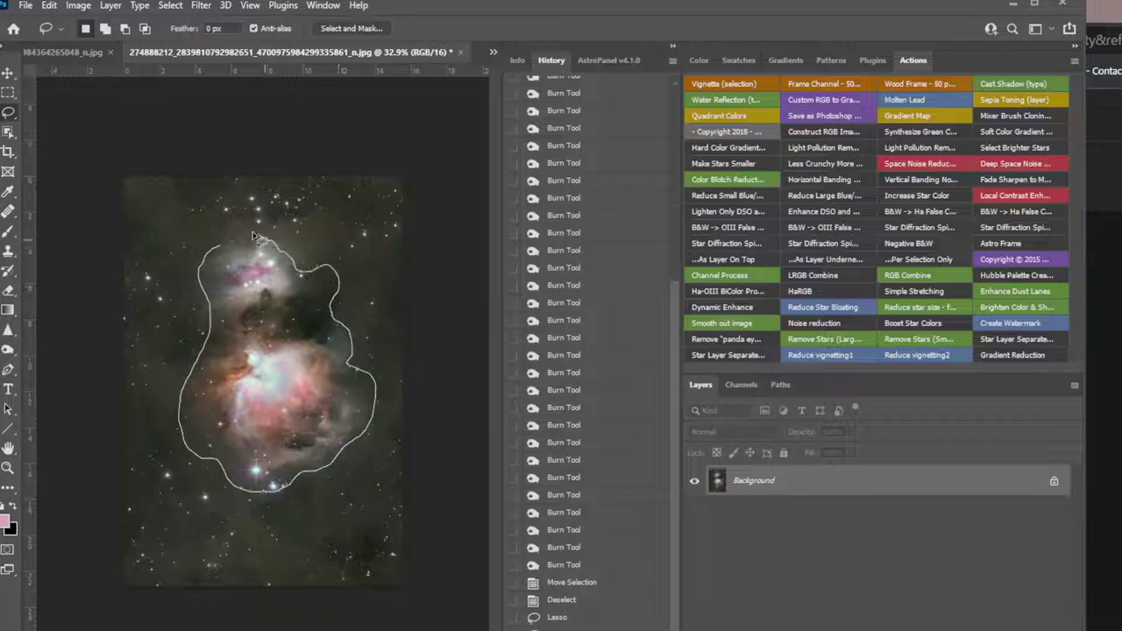
drag(227, 249, 224, 256)
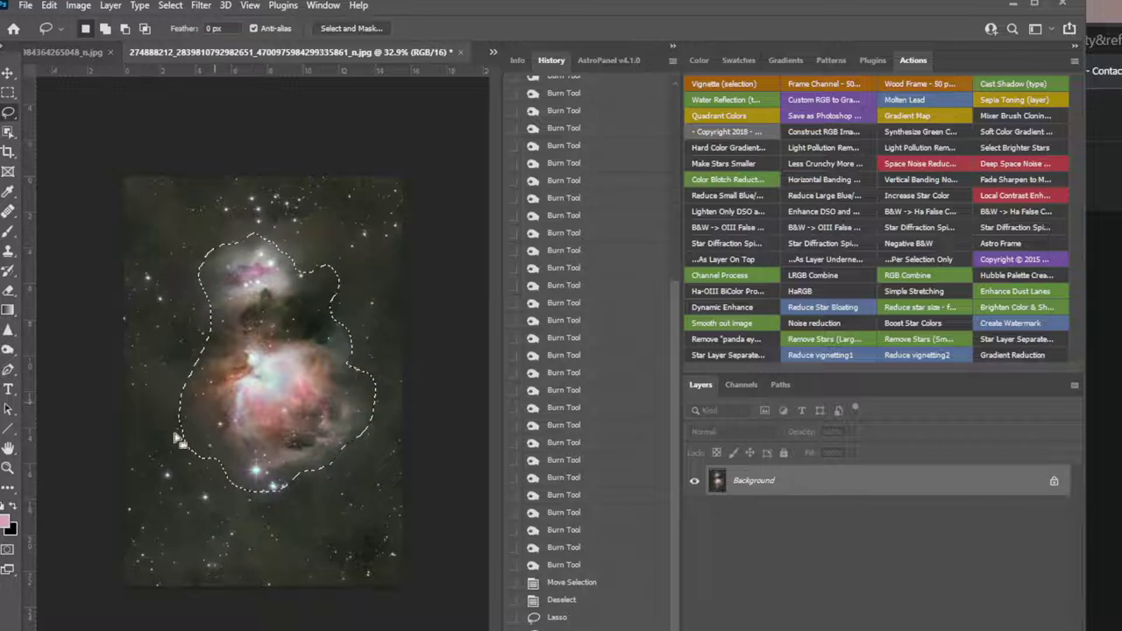
Step: Feather the nebula selection by 20 pixels and invert it to select the surrounding sky
click(168, 5)
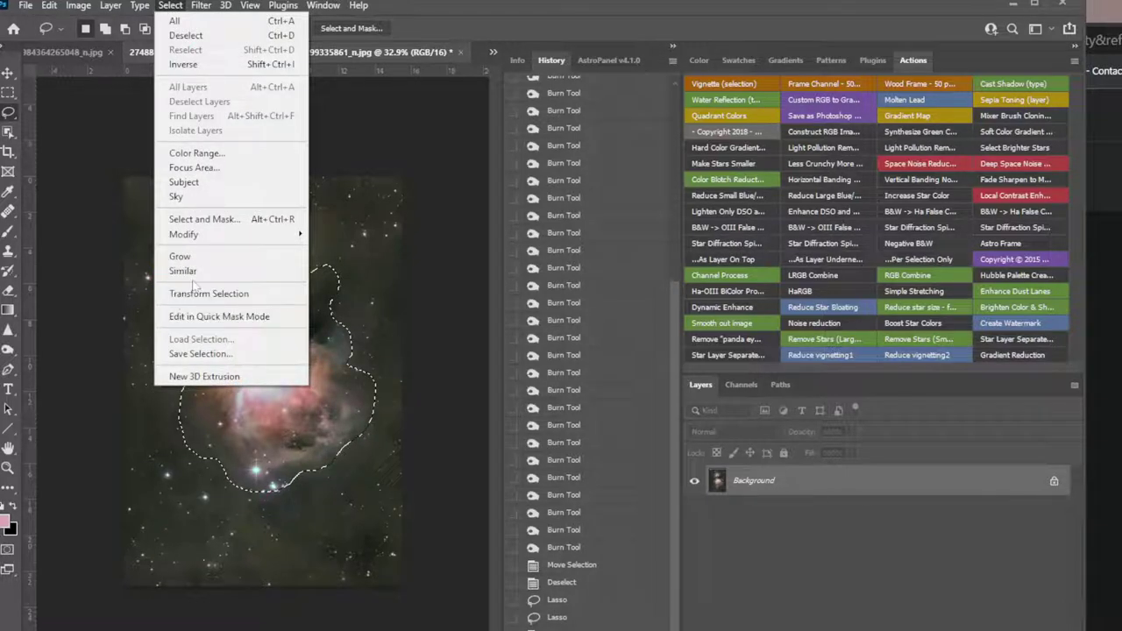
mouse_move(230, 234)
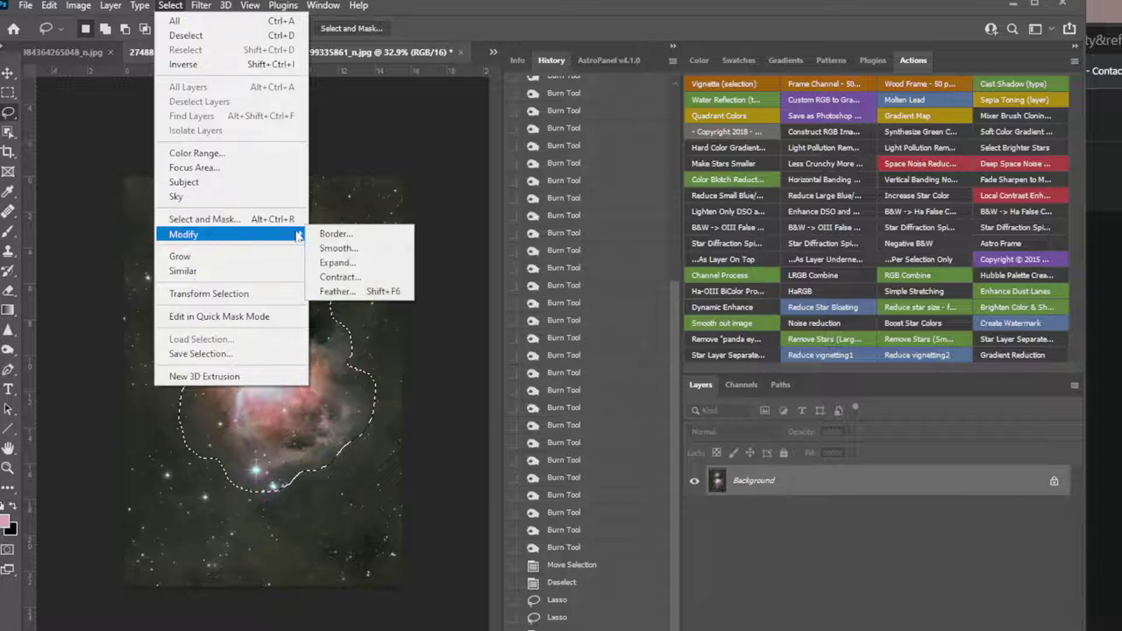
click(336, 291)
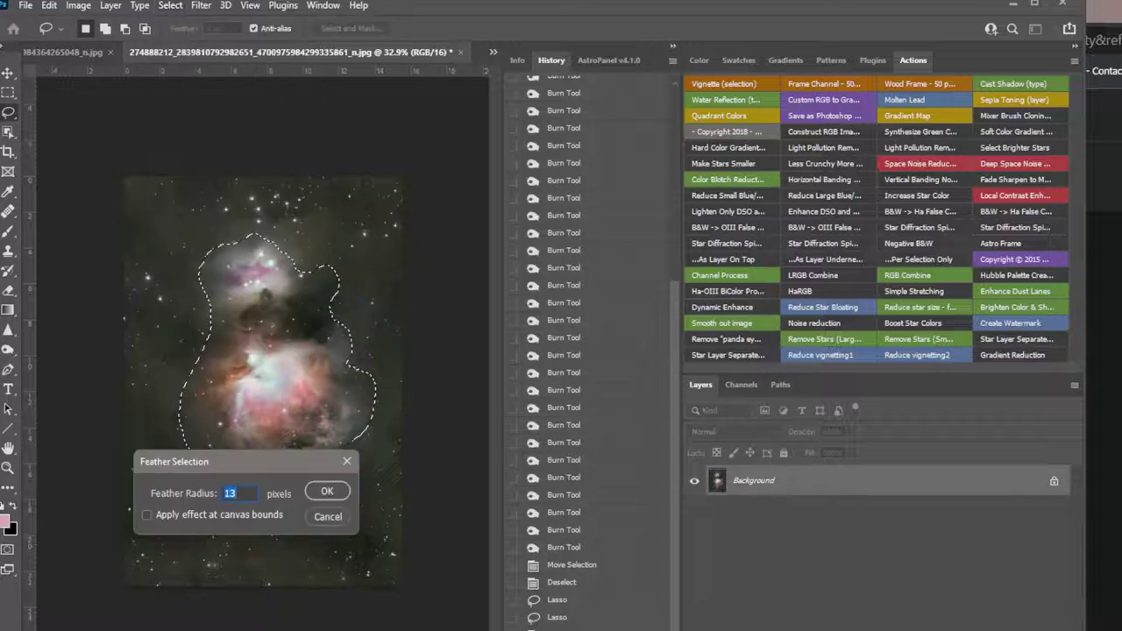
key(BackSpace)
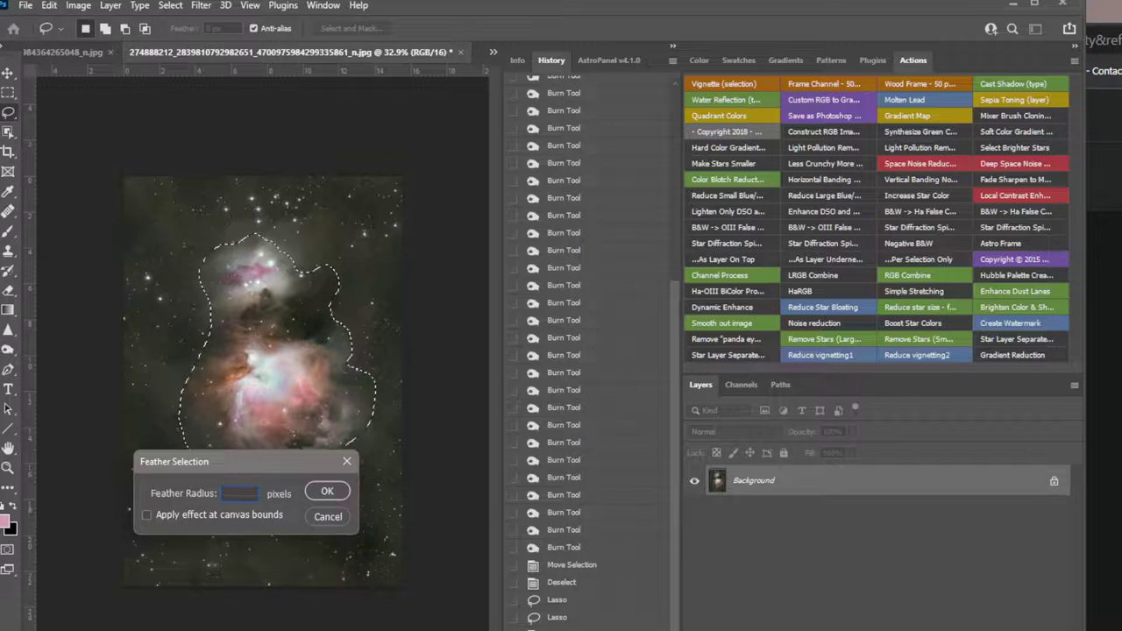
text(20)
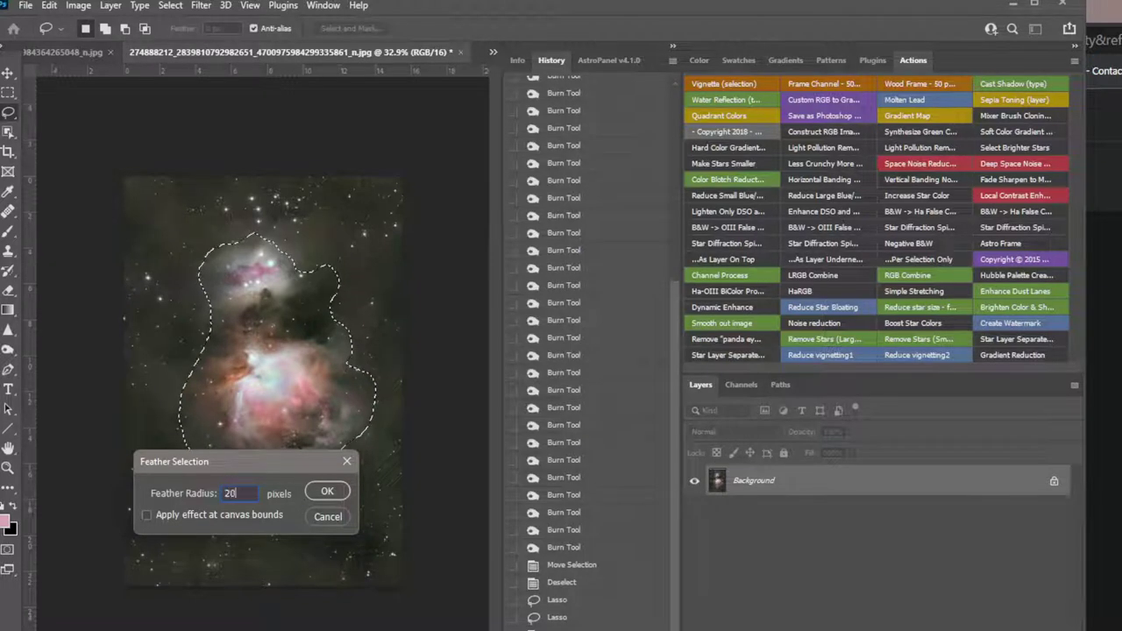
key(Return)
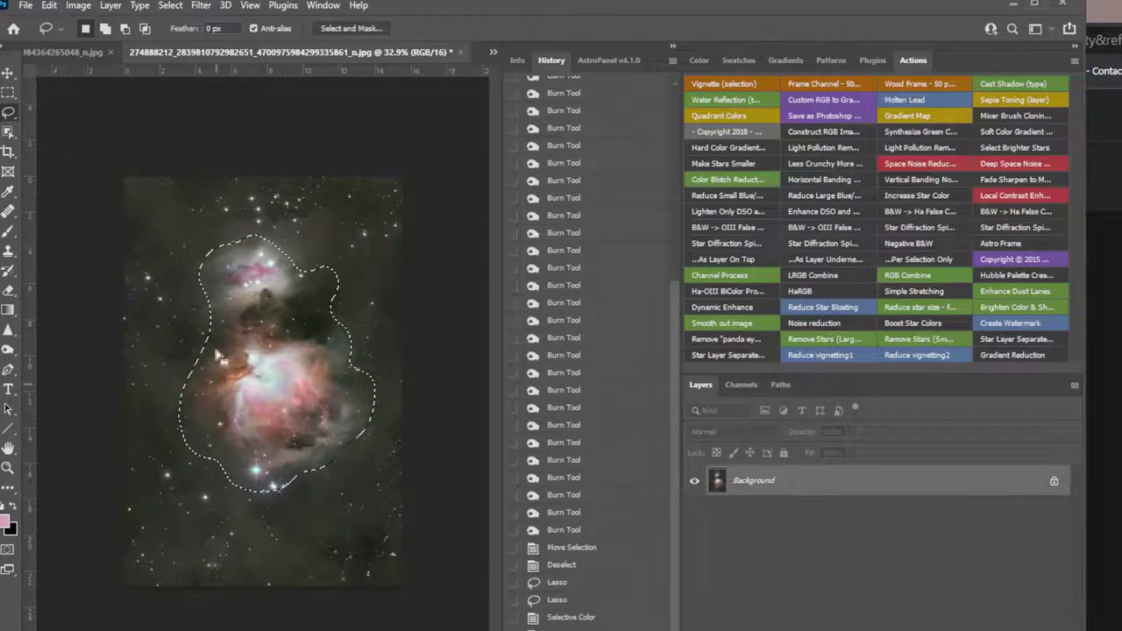
click(169, 6)
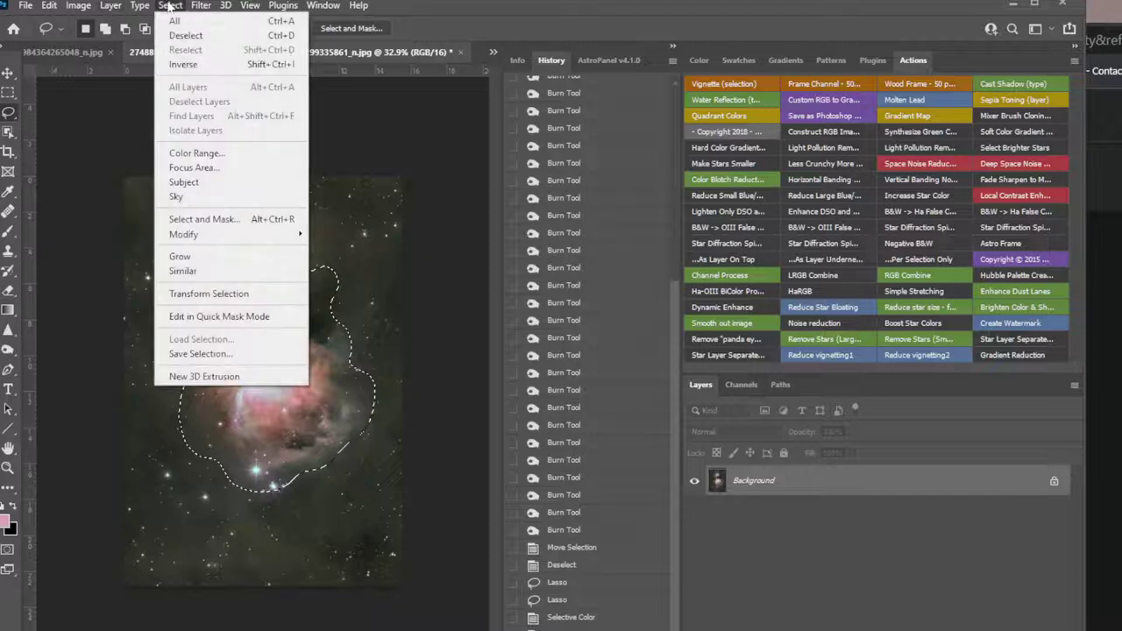
click(209, 63)
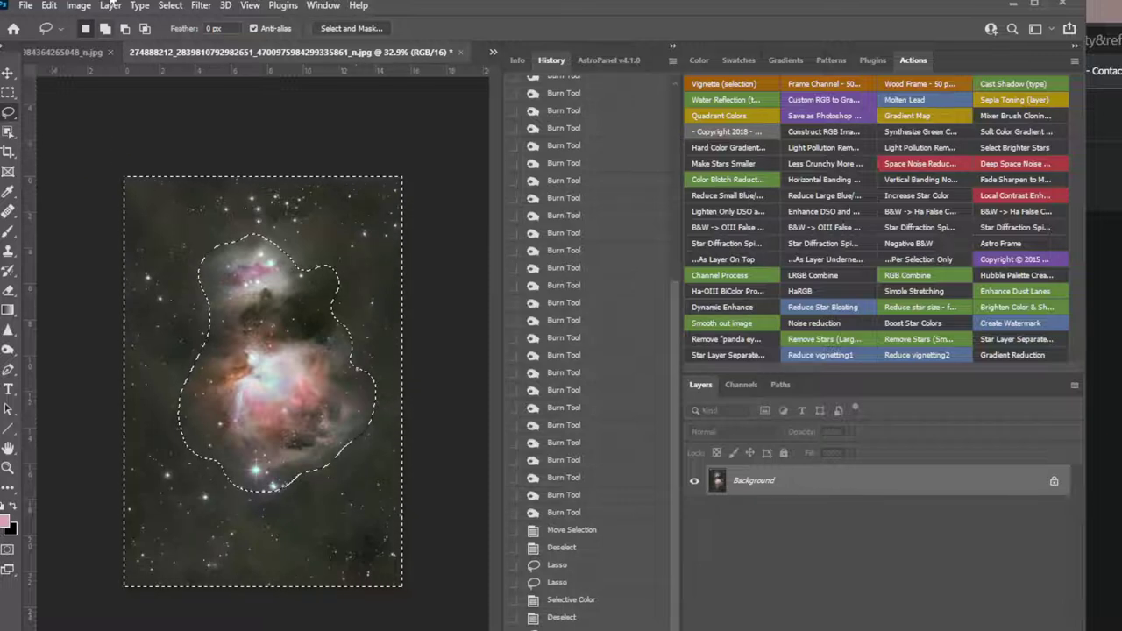
Step: Try Auto Color on the selected background sky and undo it
click(77, 6)
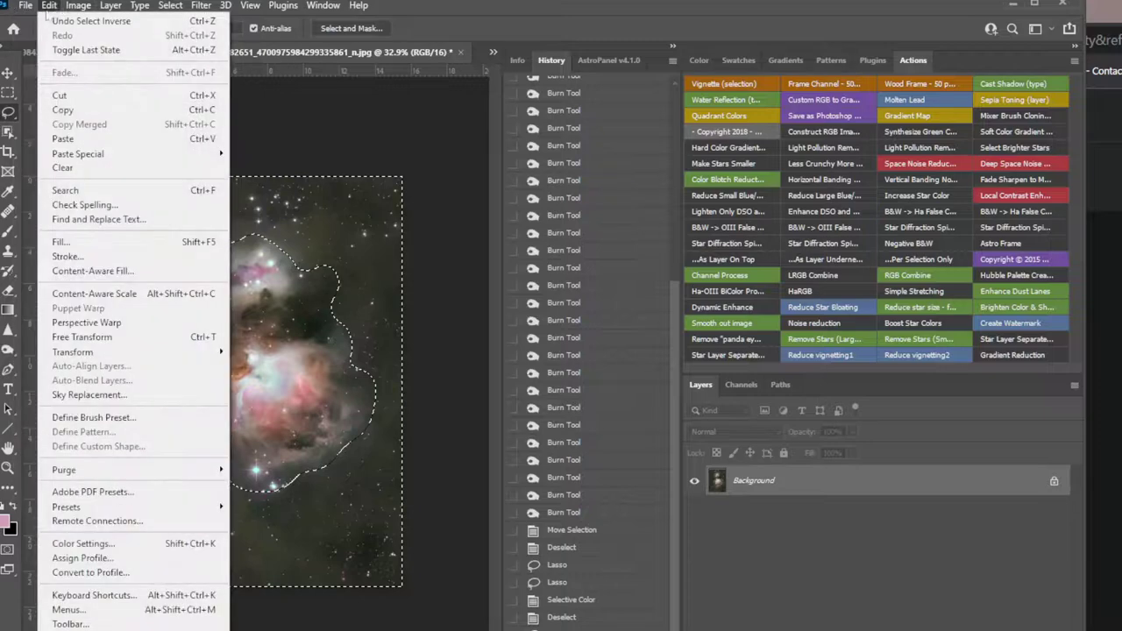
mouse_move(49, 5)
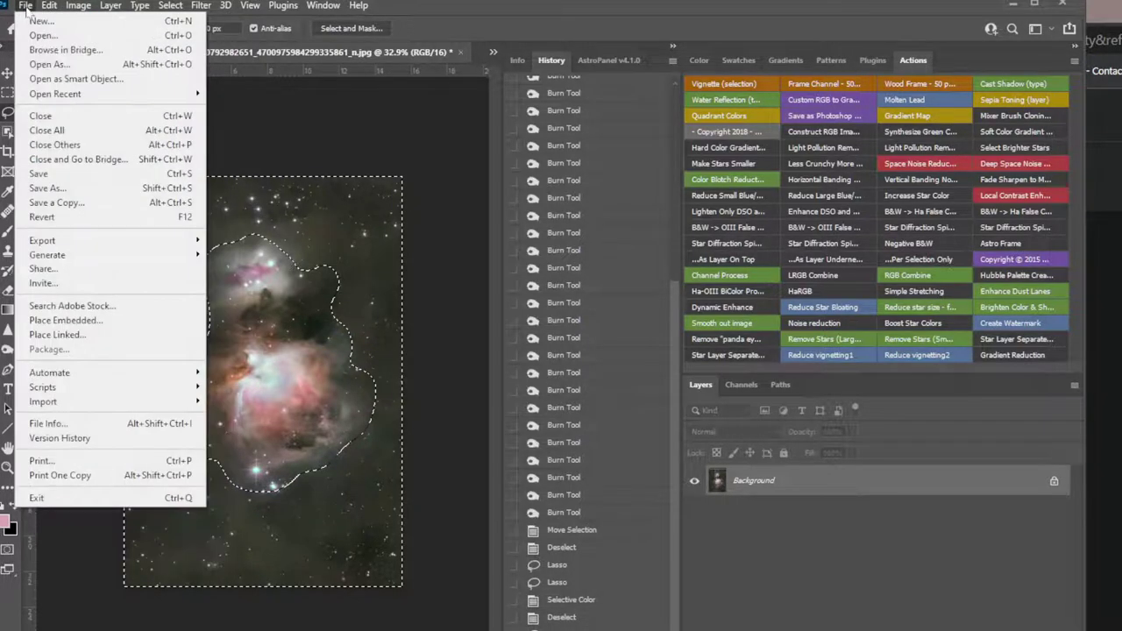
click(94, 7)
click(93, 6)
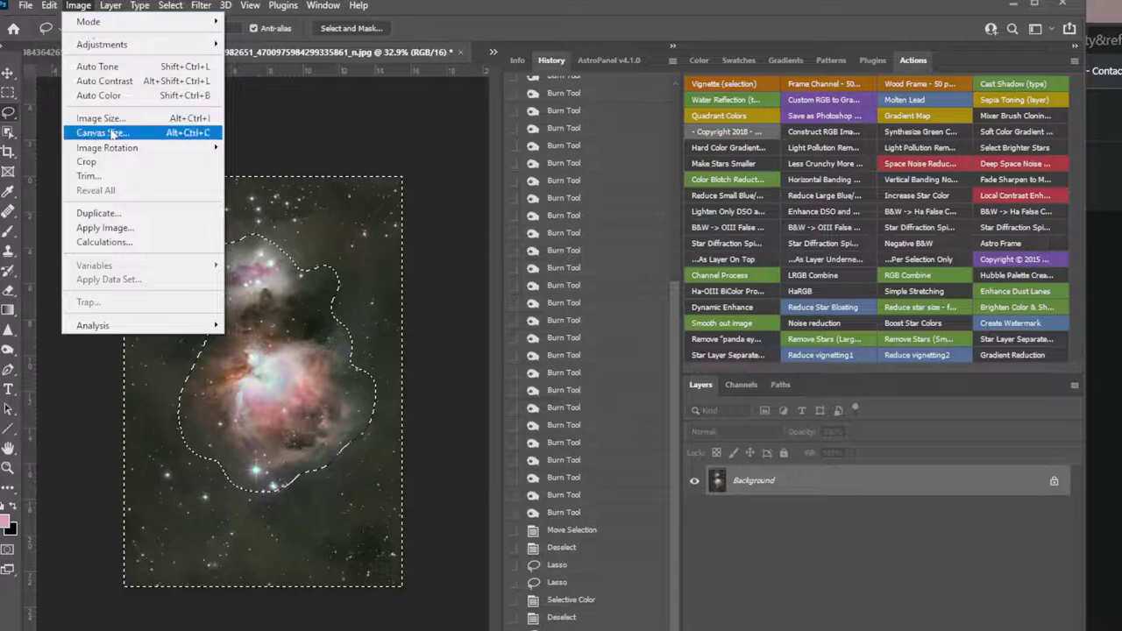
click(97, 98)
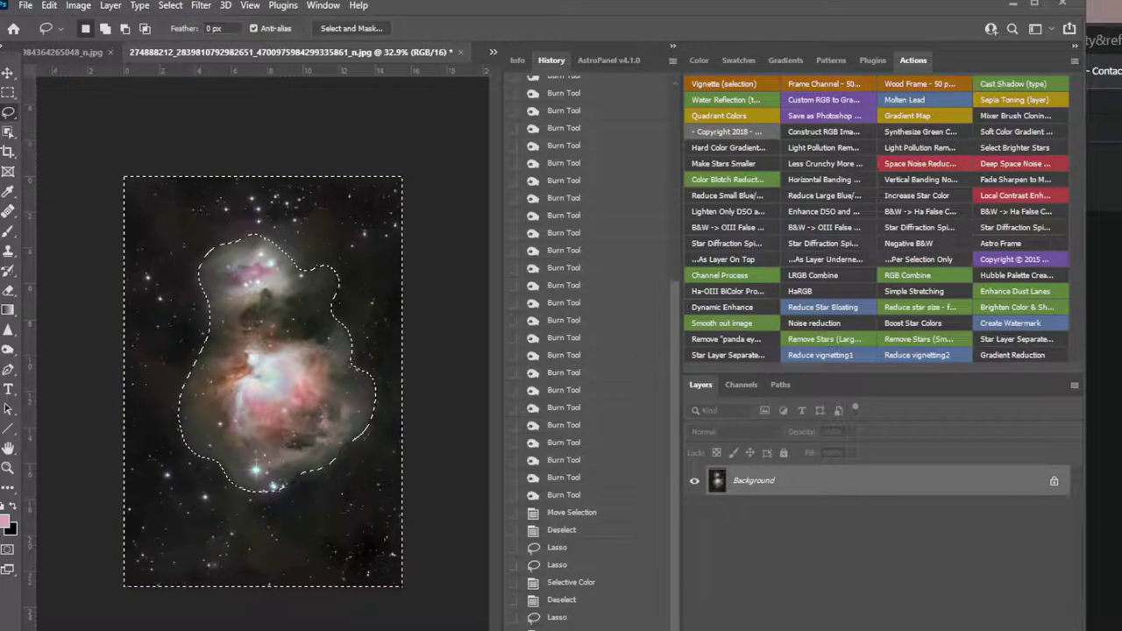
key(ctrl+z)
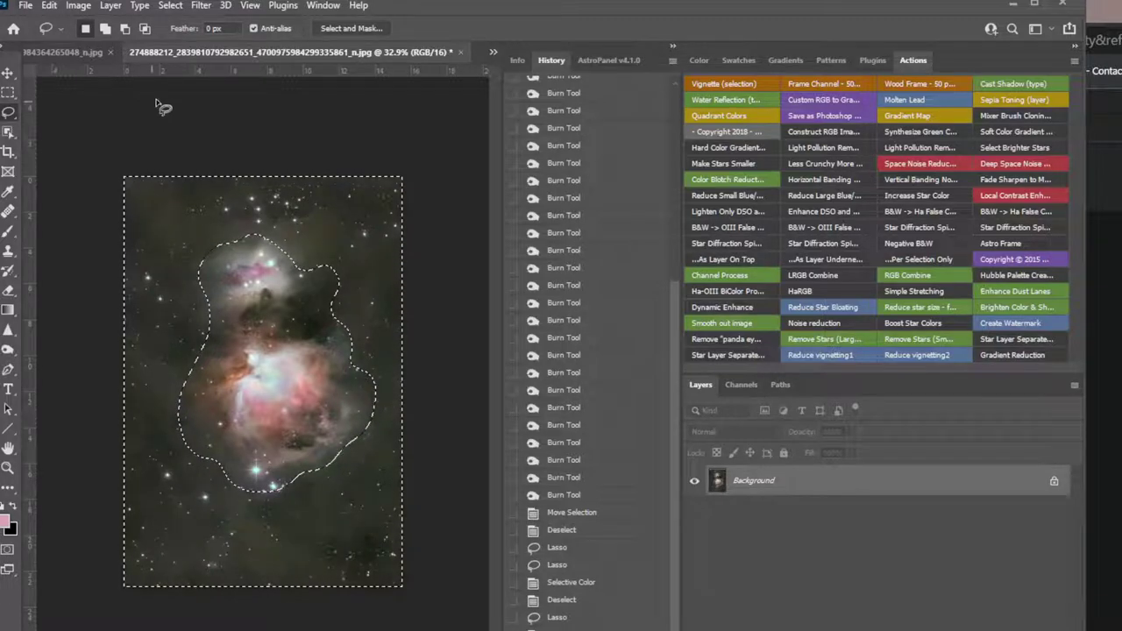
Step: Apply Brightness/Contrast to the selected background sky with Brightness -5 and Contrast 7
click(77, 6)
mouse_move(101, 48)
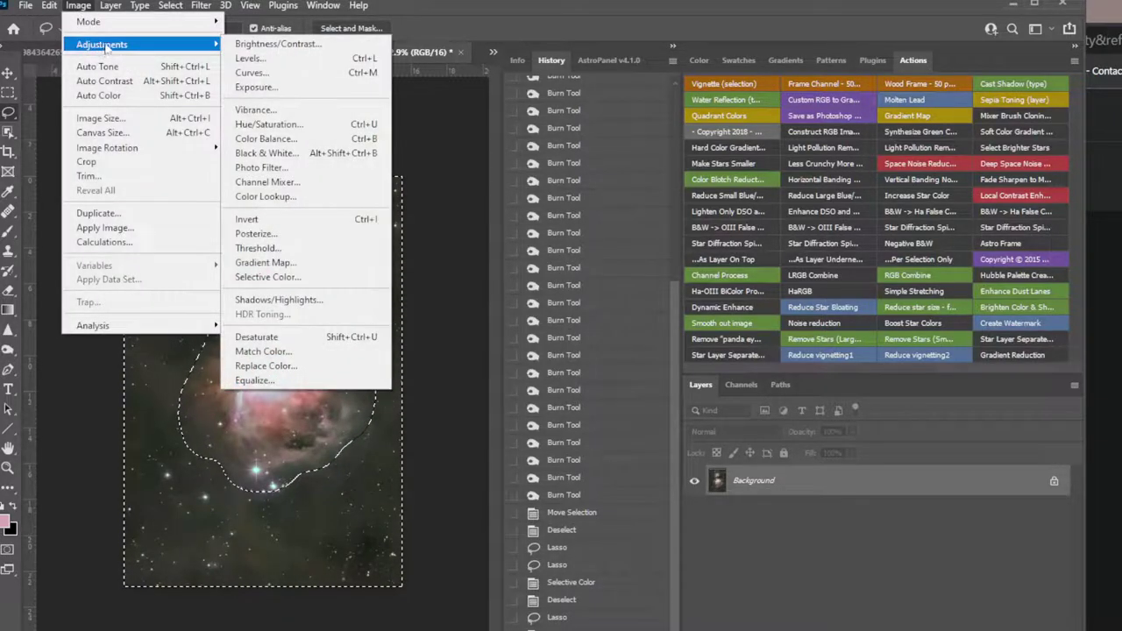
click(282, 43)
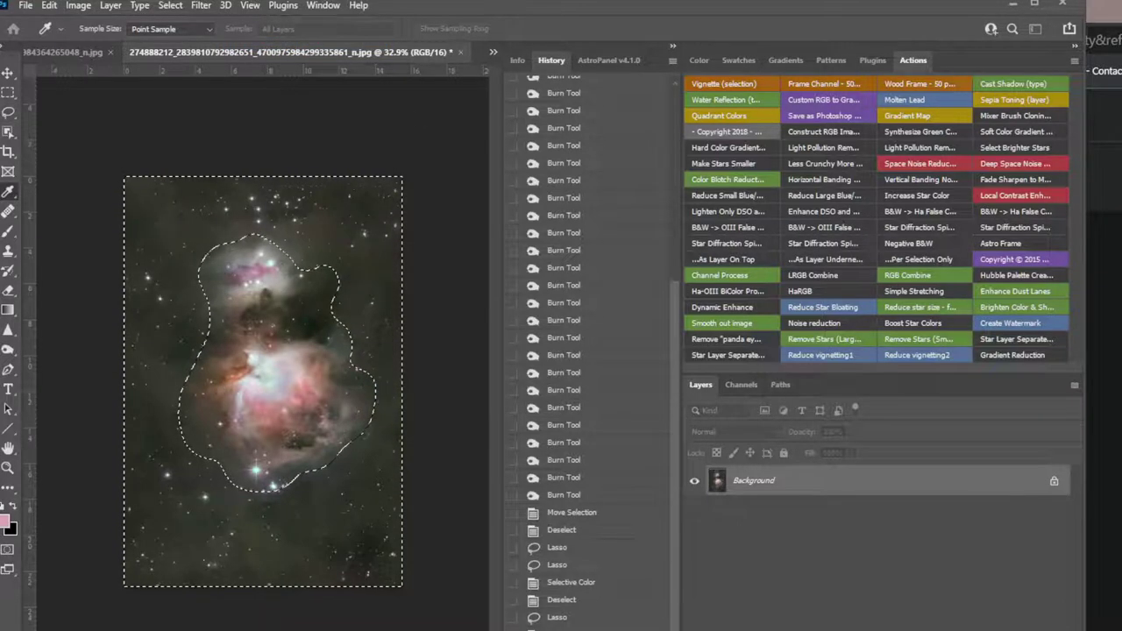
drag(951, 286, 545, 283)
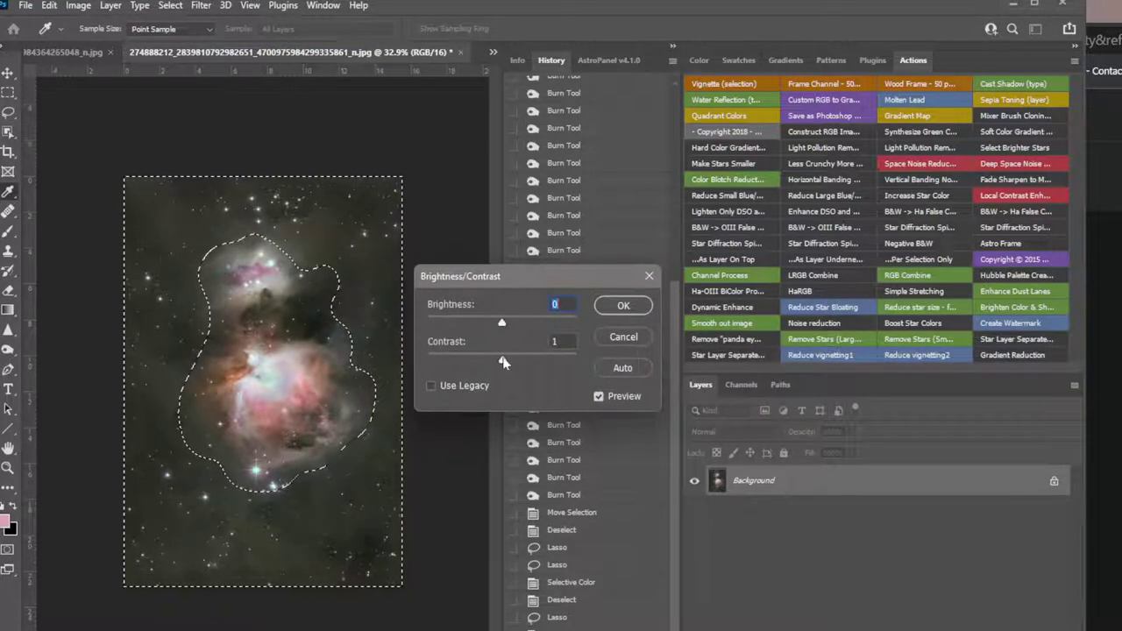
drag(502, 323, 501, 324)
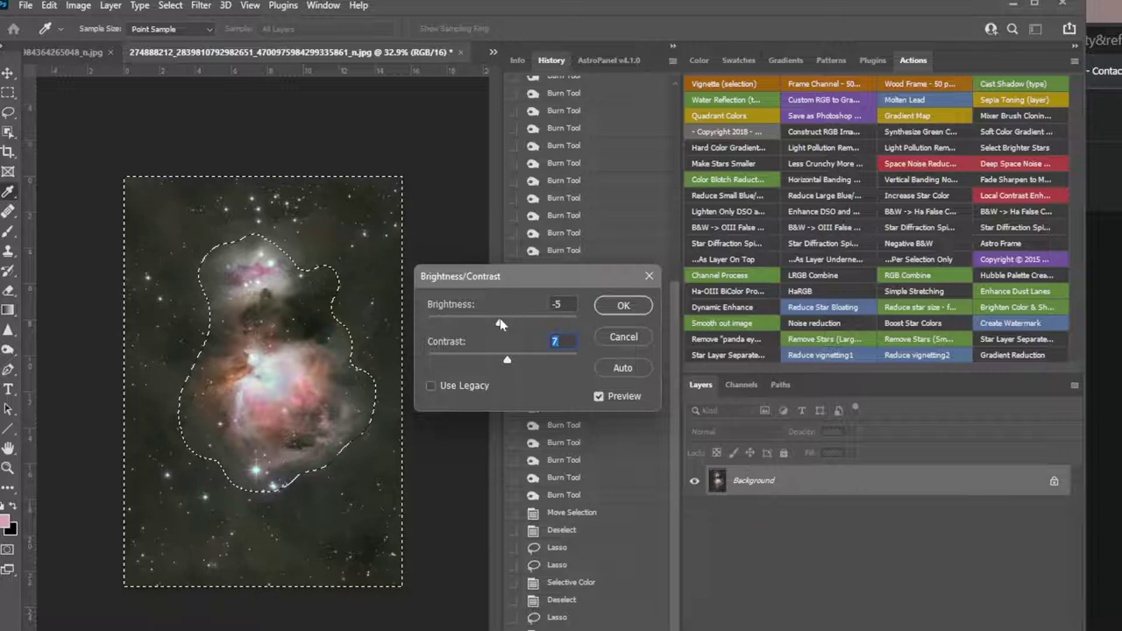
click(624, 305)
Step: Apply Color Balance levels of +2, -3 and -5 to the sky's midtones, preserving luminosity, and clear the selection
click(78, 5)
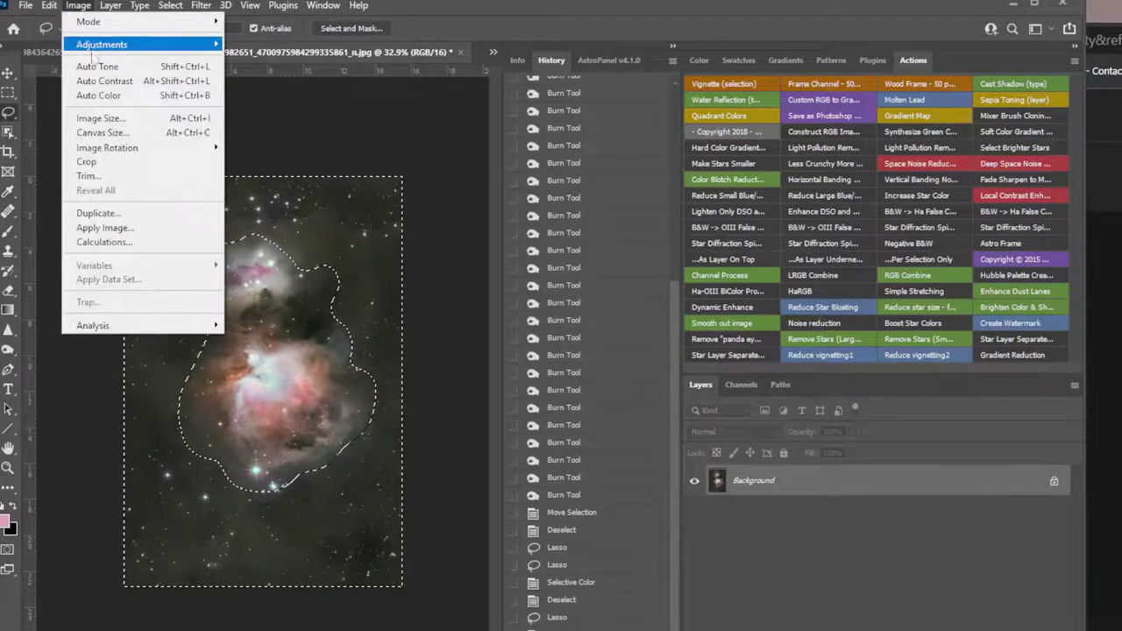
mouse_move(97, 45)
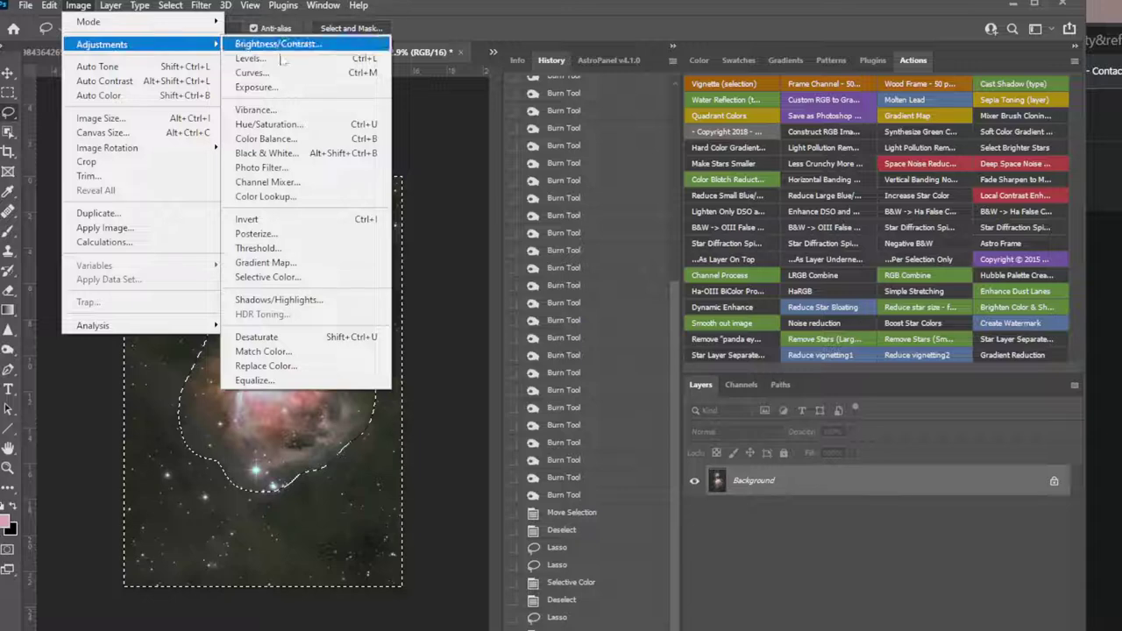
click(294, 140)
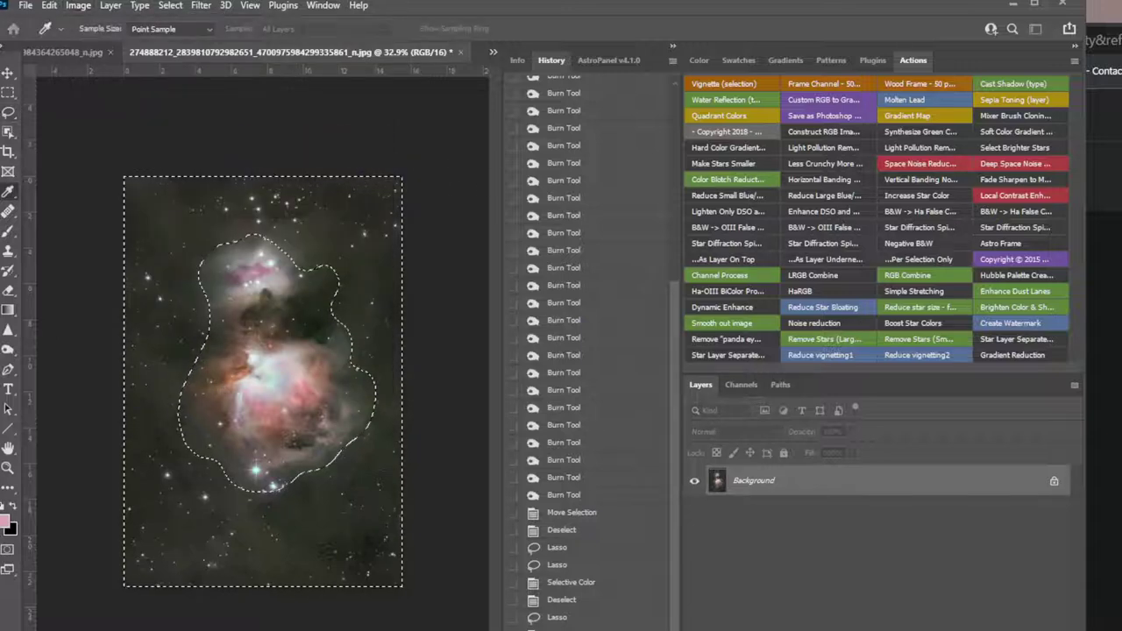
drag(611, 326, 516, 387)
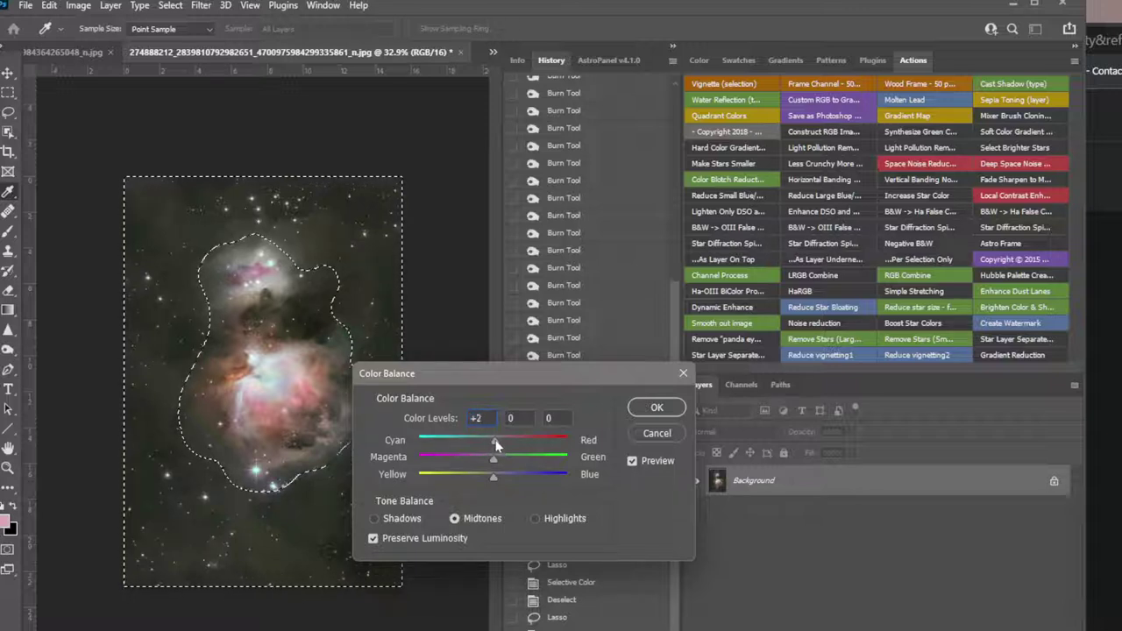
drag(496, 445, 495, 445)
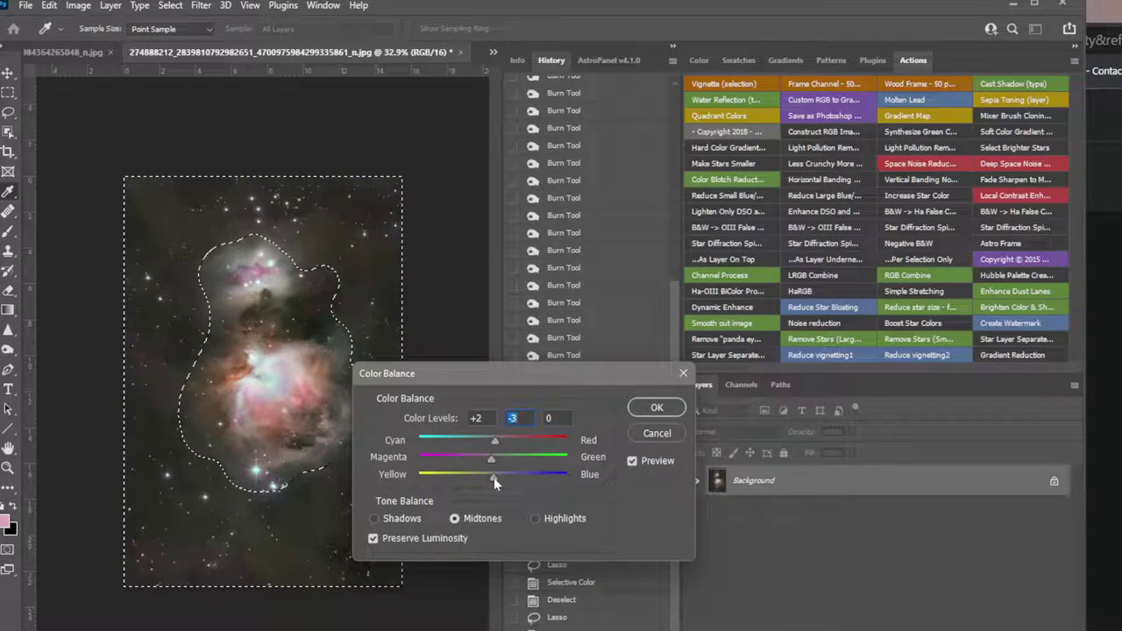
drag(493, 476, 489, 480)
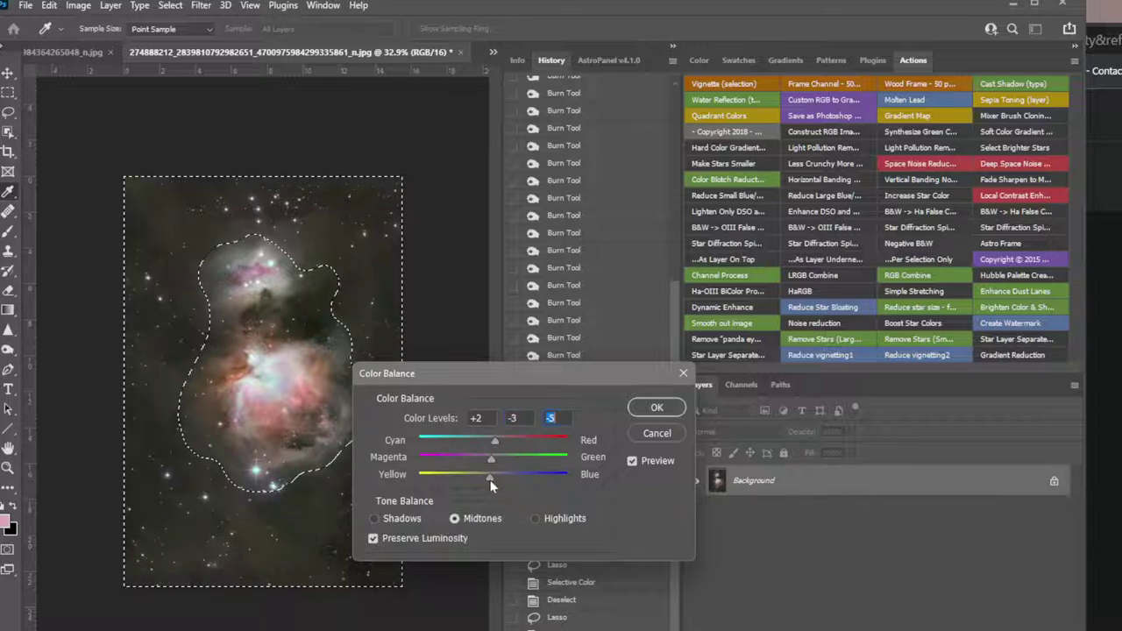
click(633, 461)
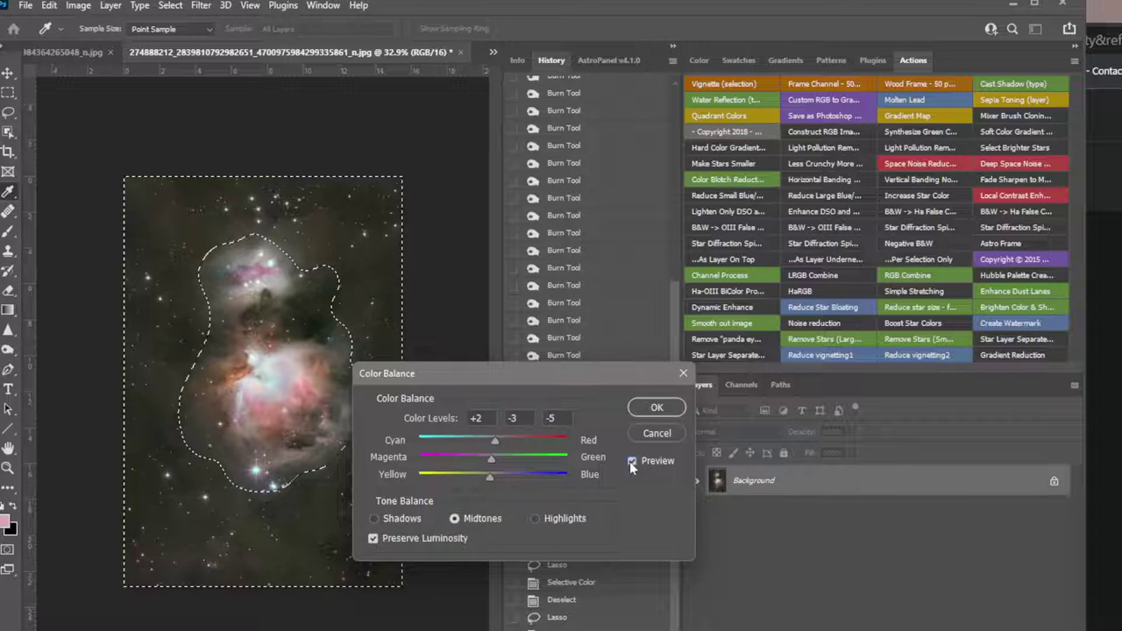
click(629, 461)
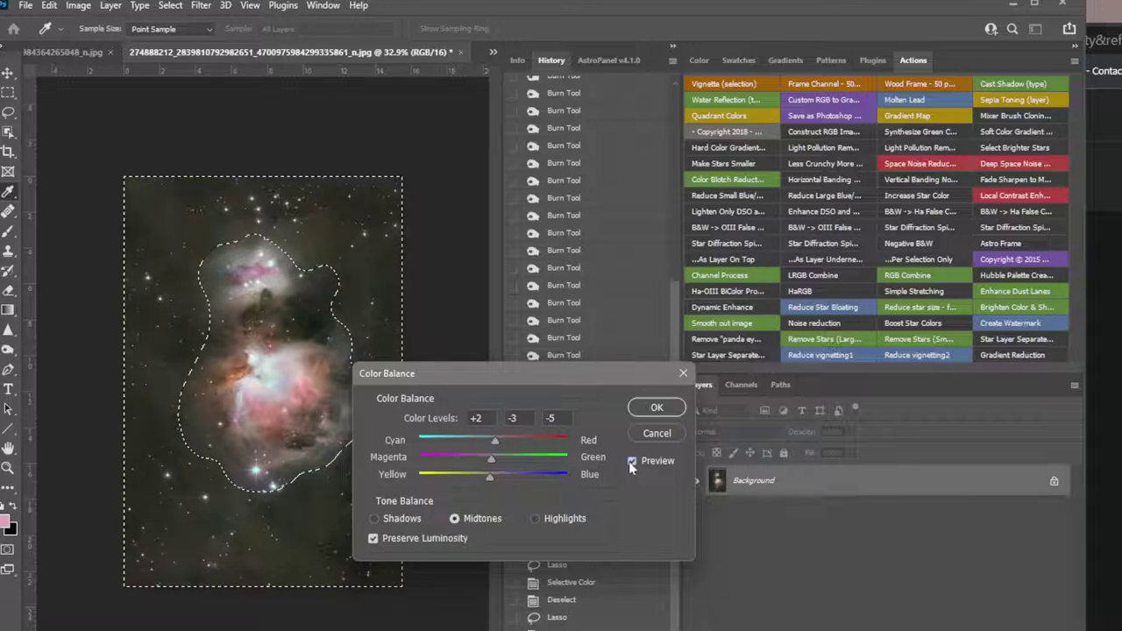
click(649, 407)
click(8, 92)
click(80, 103)
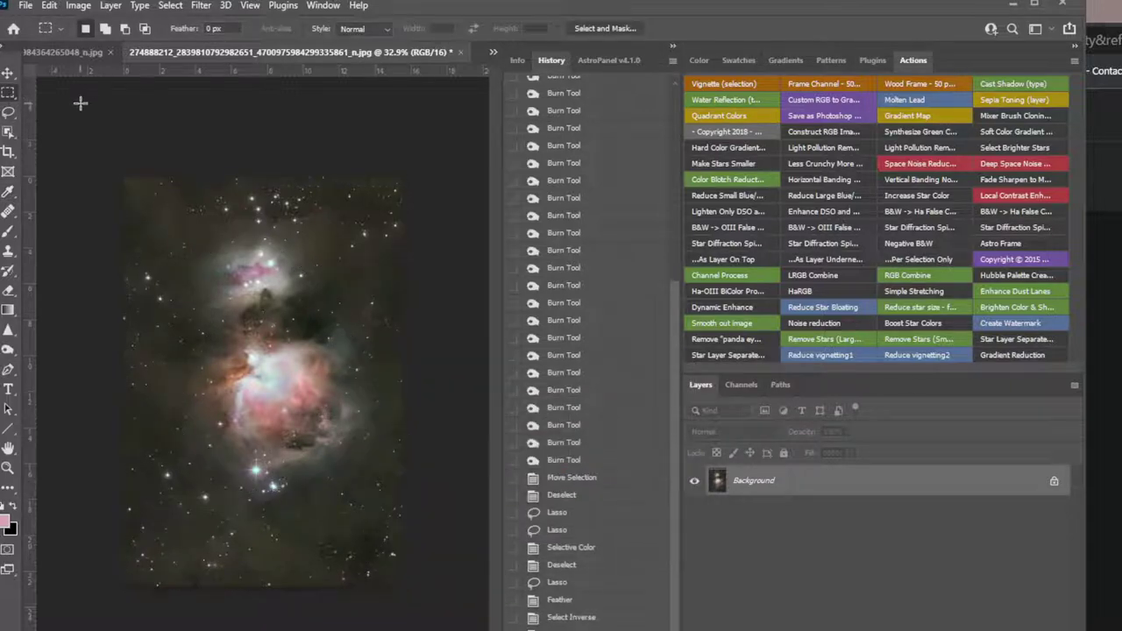
Step: Apply a Selective Color adjustment to the whole image that raises Magenta in the Reds, using the Absolute method
scroll(318, 511, up, 4)
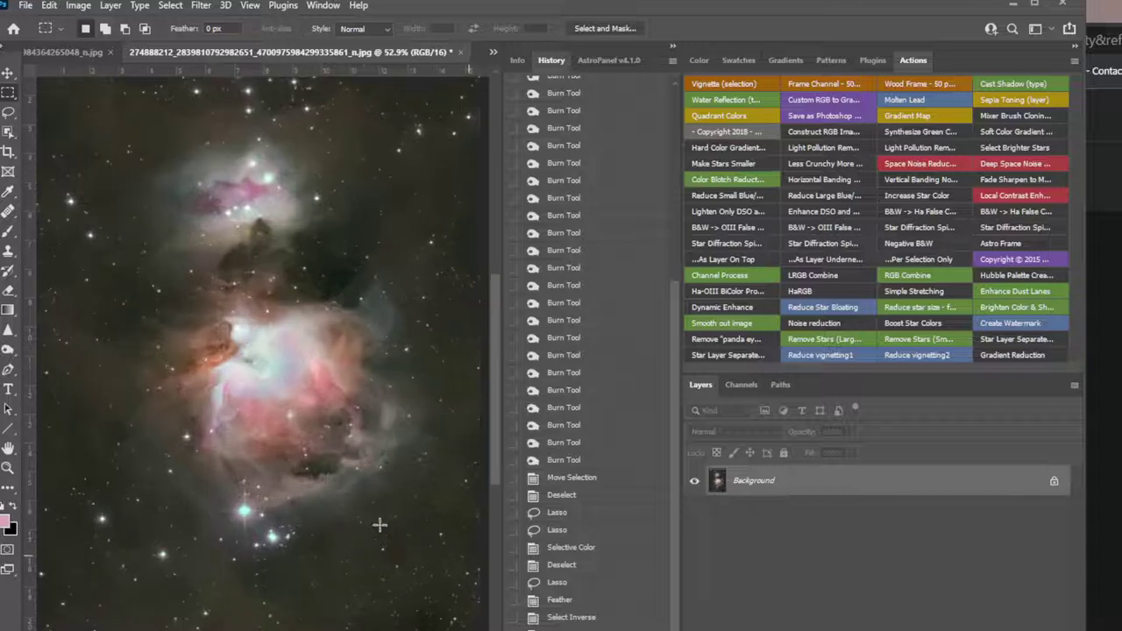
click(77, 6)
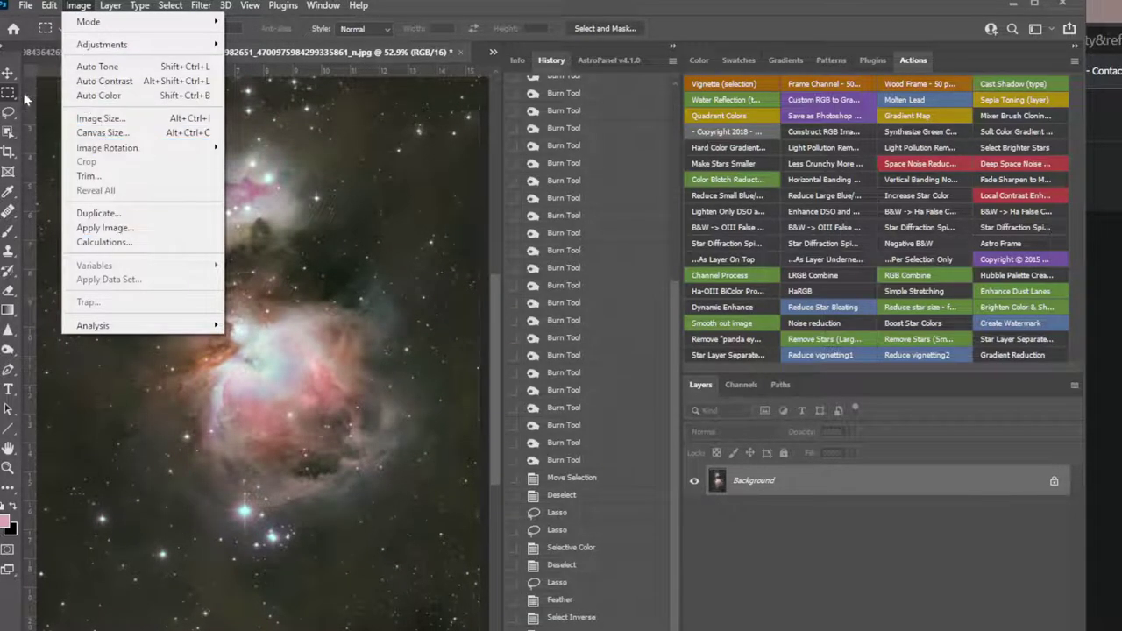
mouse_move(200, 5)
click(729, 5)
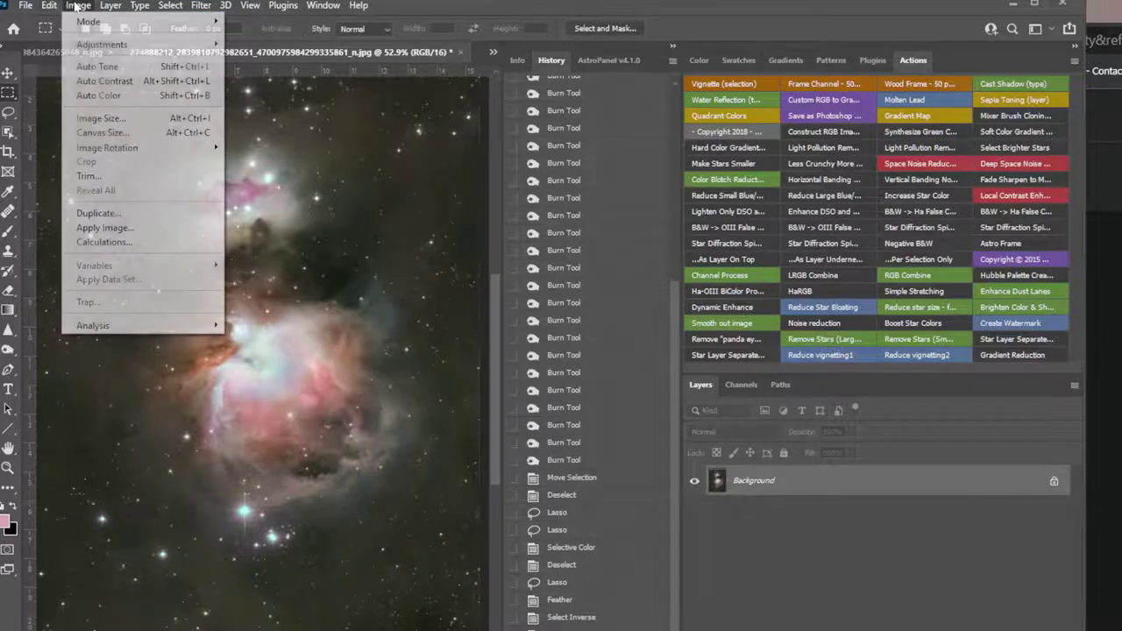
click(78, 6)
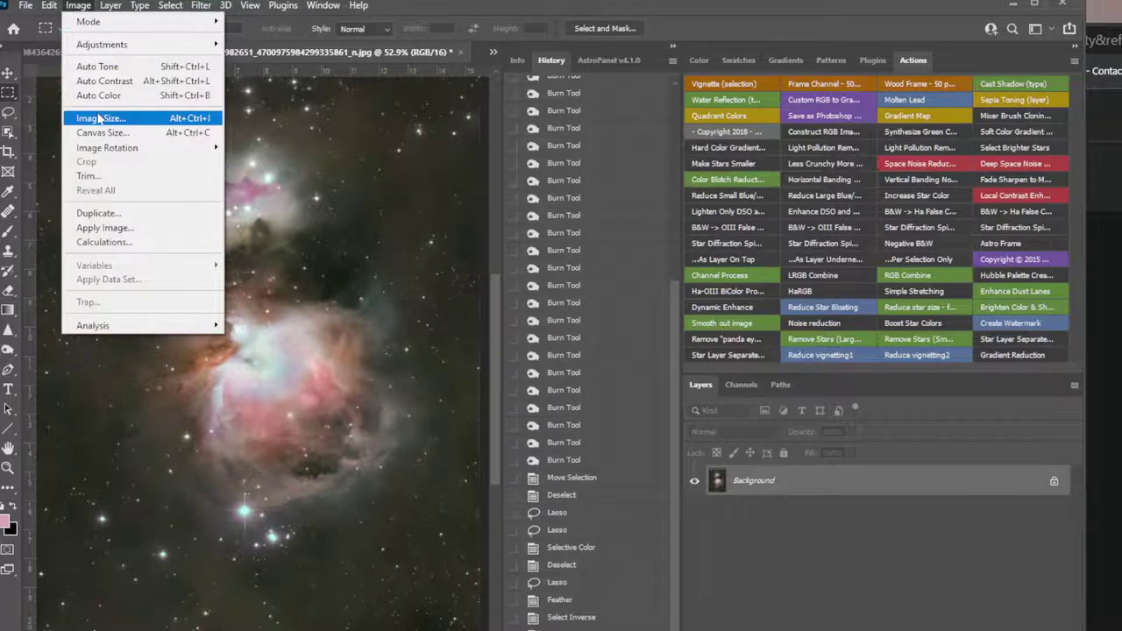
mouse_move(130, 45)
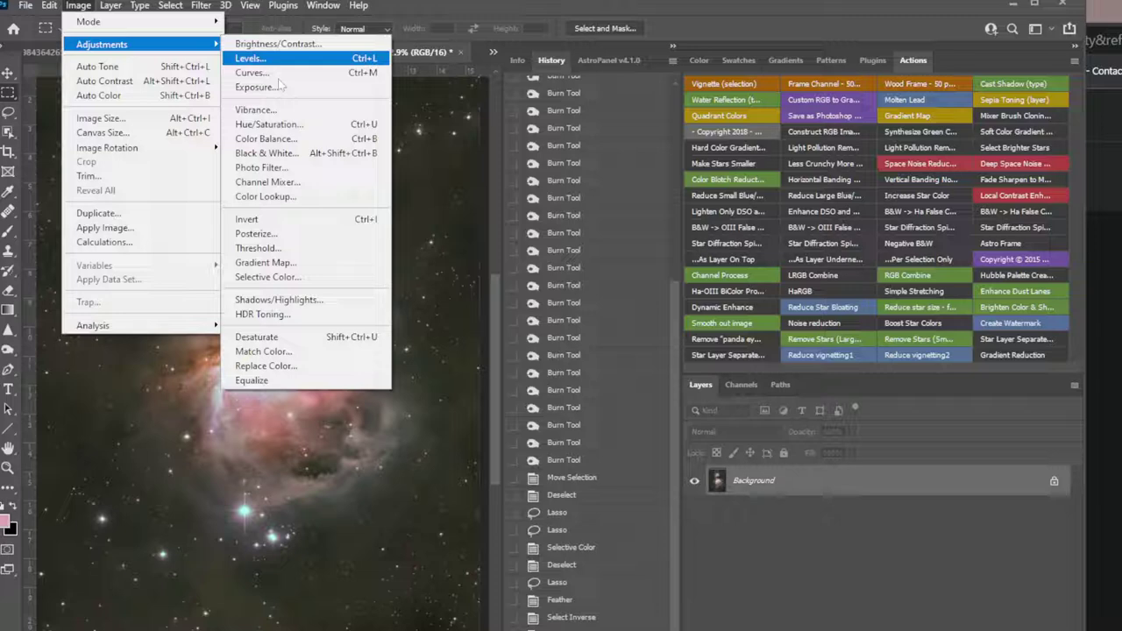
click(299, 277)
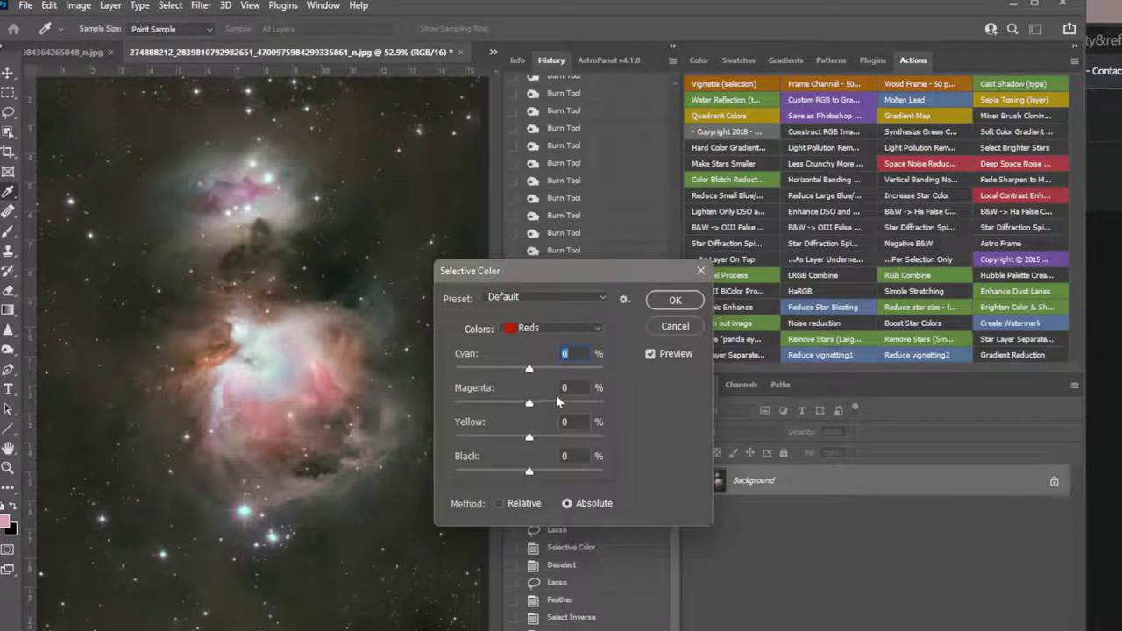
drag(527, 402, 551, 404)
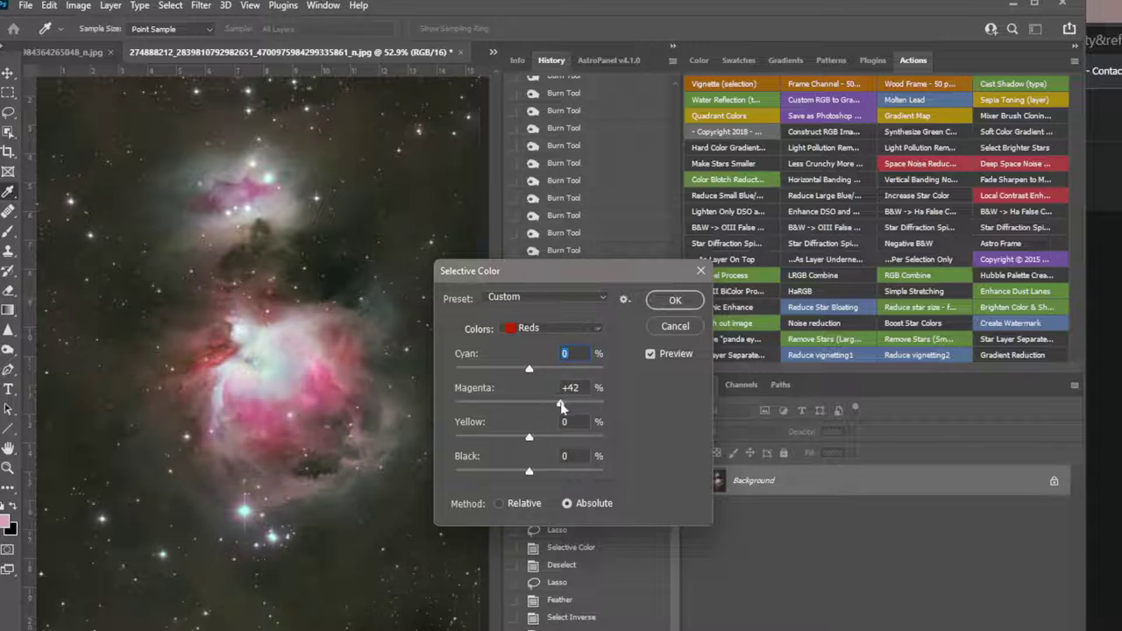
mouse_move(561, 405)
mouse_down()
mouse_move(505, 405)
mouse_move(561, 402)
mouse_move(544, 401)
mouse_up()
click(557, 370)
click(673, 300)
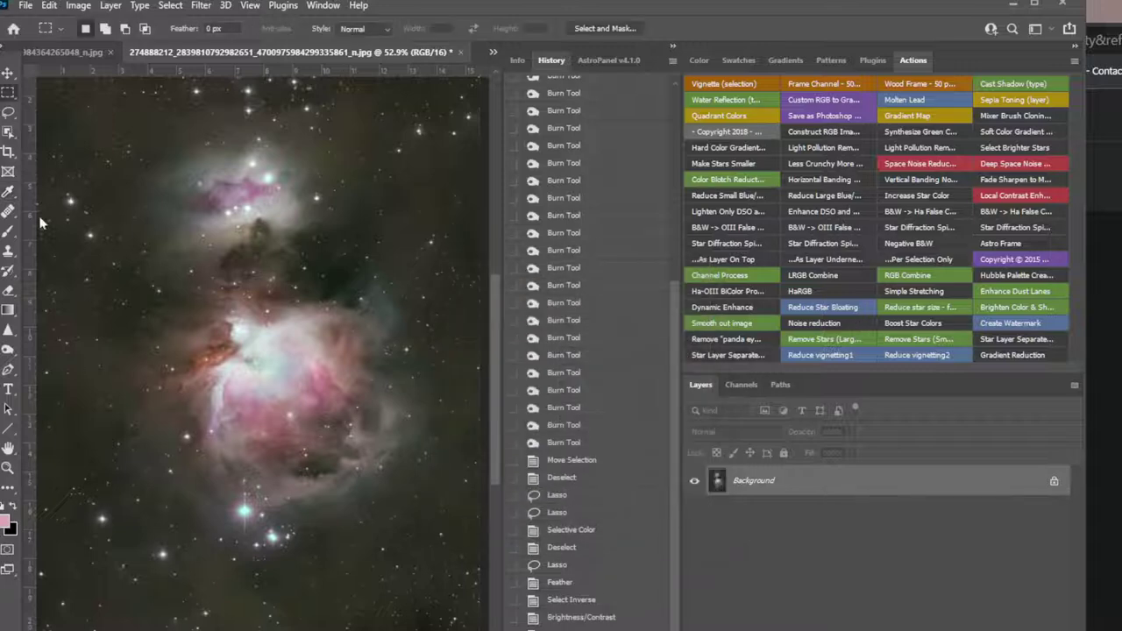
Step: Switch to the Sponge tool and raise the whole image's Saturation to +12 with a Hue/Saturation adjustment
click(9, 348)
click(48, 362)
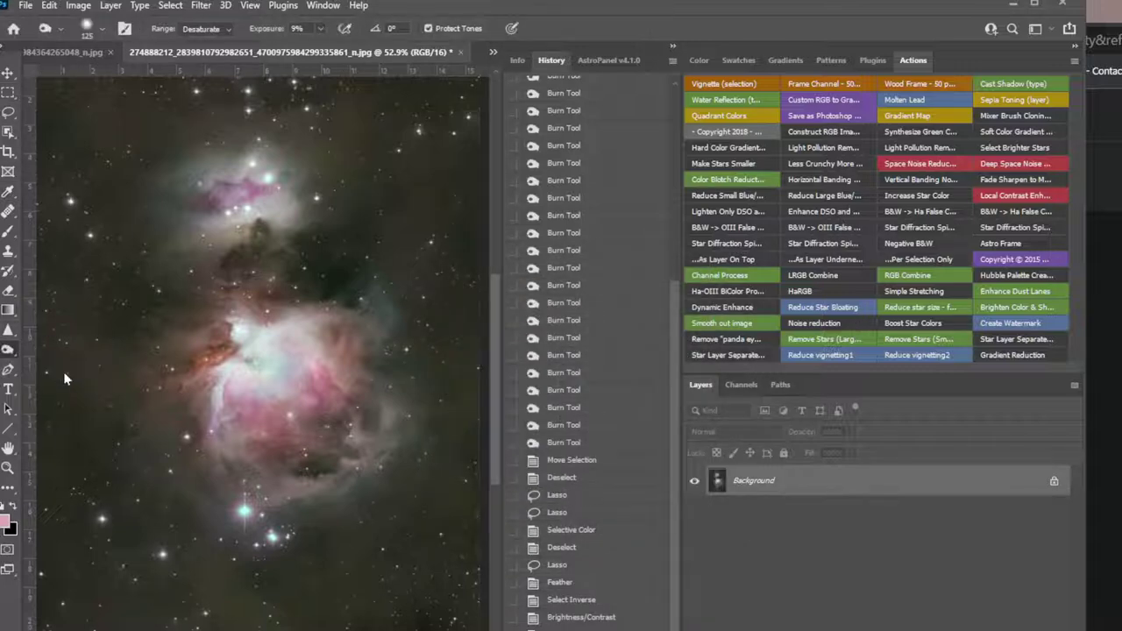
key(shift+o)
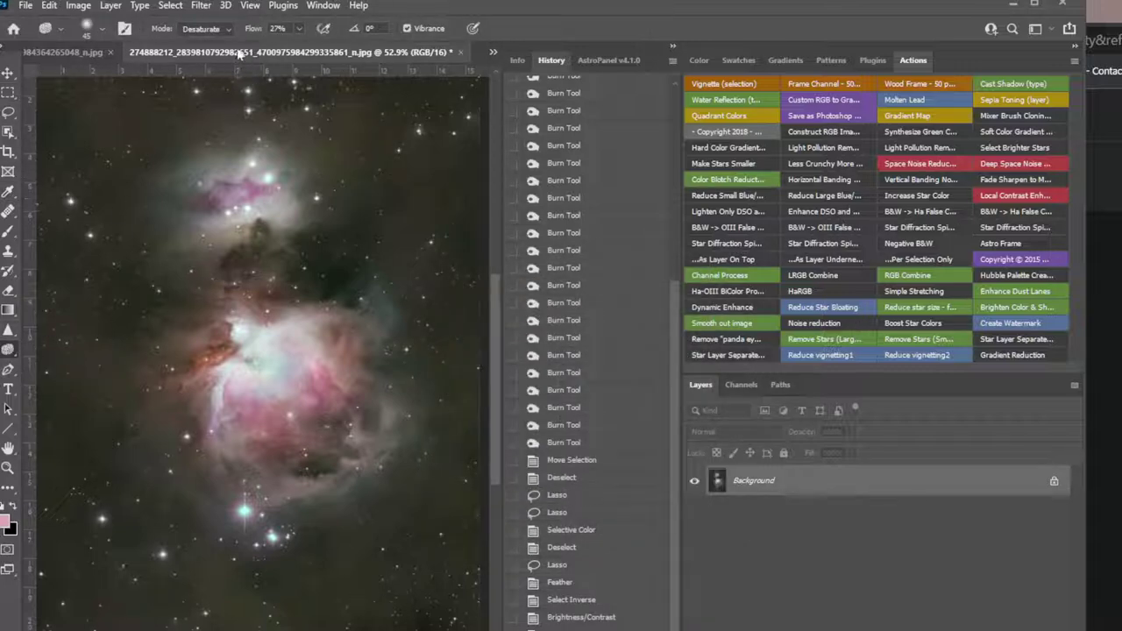
click(79, 5)
mouse_move(166, 44)
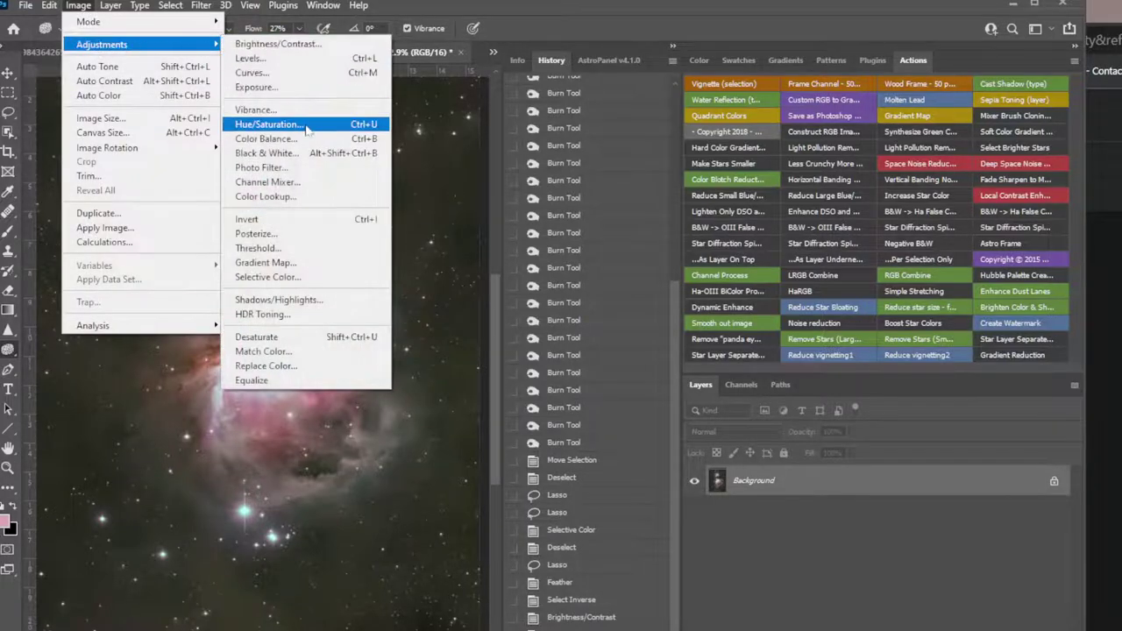
click(268, 125)
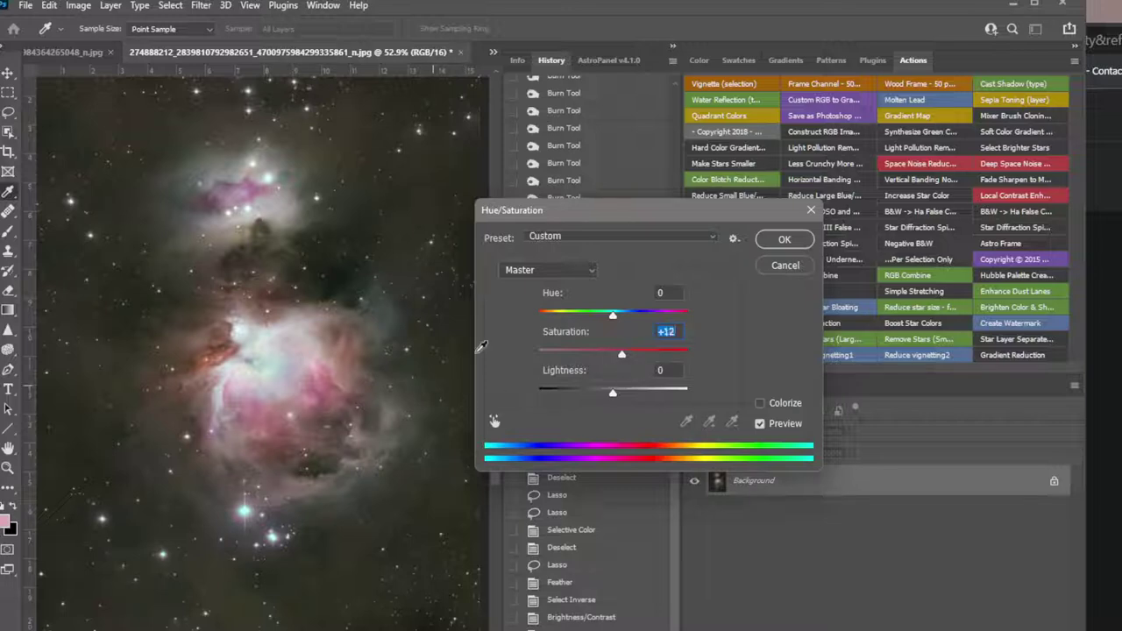
click(785, 239)
Step: Desaturate the orange-red cloud left of the nebula's bright core with the Sponge tool at size 45 and 27% flow
scroll(175, 388, up, 2)
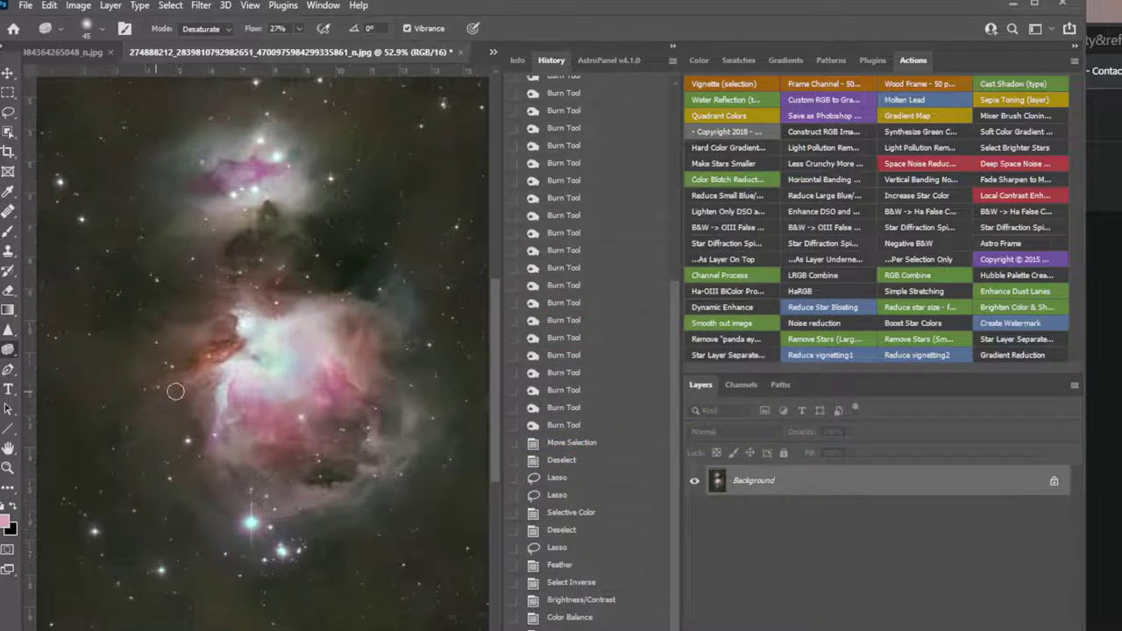
scroll(216, 400, up, 2)
scroll(242, 314, up, 1)
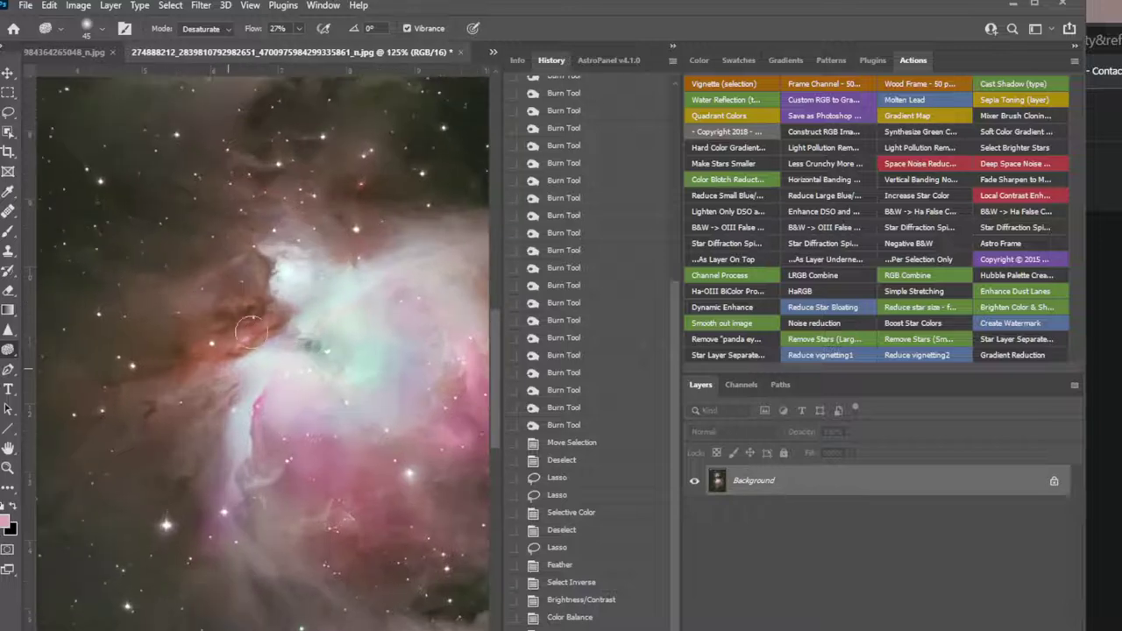
click(225, 32)
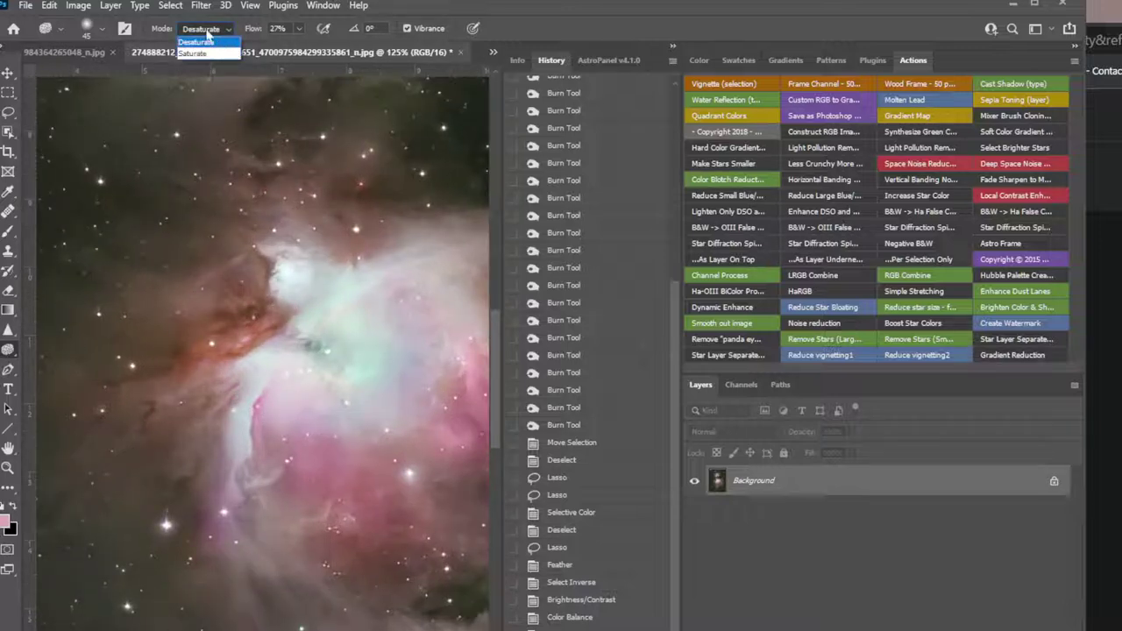
click(207, 39)
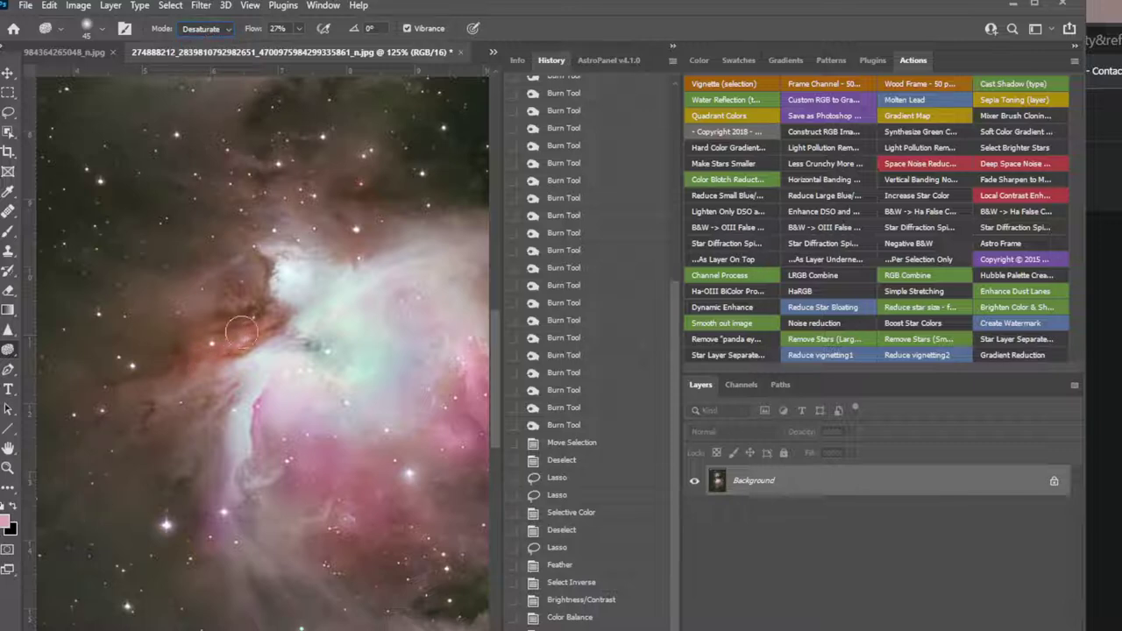
click(232, 310)
mouse_move(267, 309)
mouse_down()
mouse_move(241, 342)
mouse_move(270, 323)
mouse_move(202, 337)
mouse_move(197, 357)
mouse_move(194, 347)
mouse_move(171, 366)
mouse_up()
click(194, 347)
drag(186, 344, 169, 364)
drag(194, 355, 179, 387)
click(248, 325)
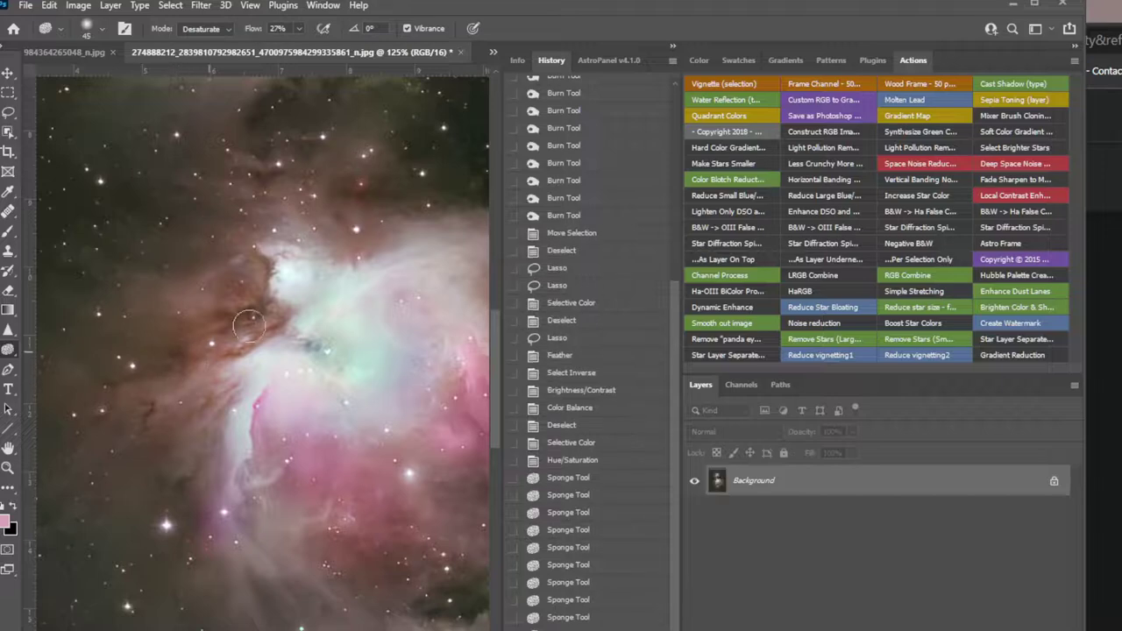
mouse_move(207, 327)
mouse_down()
mouse_move(275, 339)
mouse_move(271, 327)
mouse_move(220, 367)
mouse_move(256, 284)
mouse_move(227, 308)
mouse_move(257, 259)
mouse_up()
Step: Enlarge the sponge to 50 and desaturate the red spot and reddish dust above the core, plus the cloud to its left
key(])
click(360, 183)
click(360, 179)
click(337, 231)
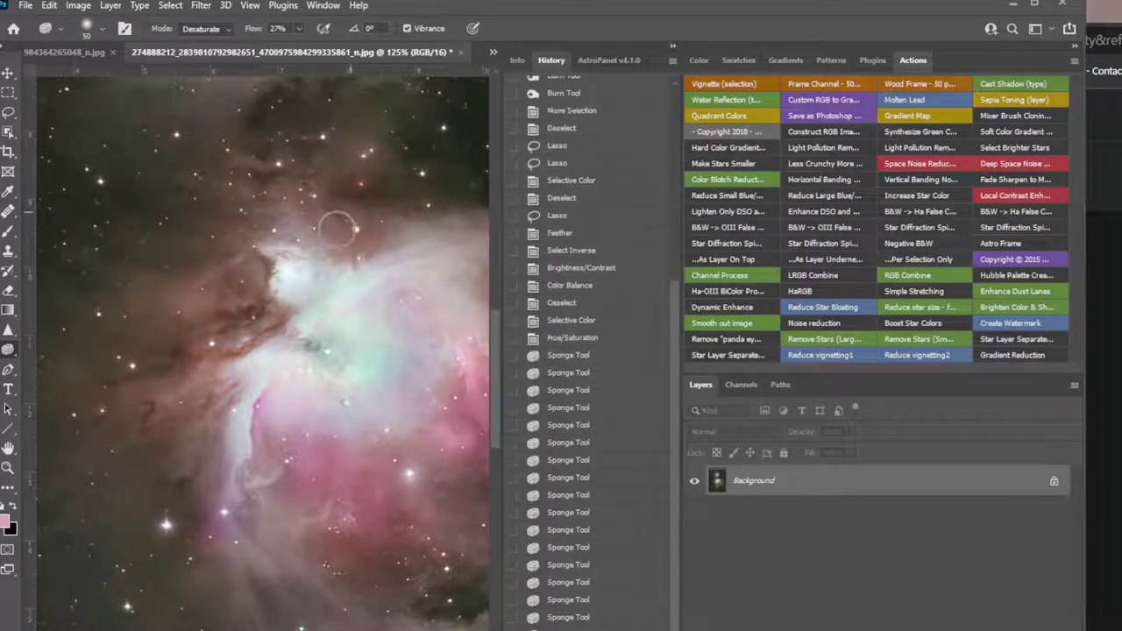
click(341, 234)
click(330, 204)
mouse_move(328, 204)
mouse_down()
mouse_move(223, 161)
mouse_move(250, 186)
mouse_move(311, 201)
mouse_move(255, 178)
mouse_up()
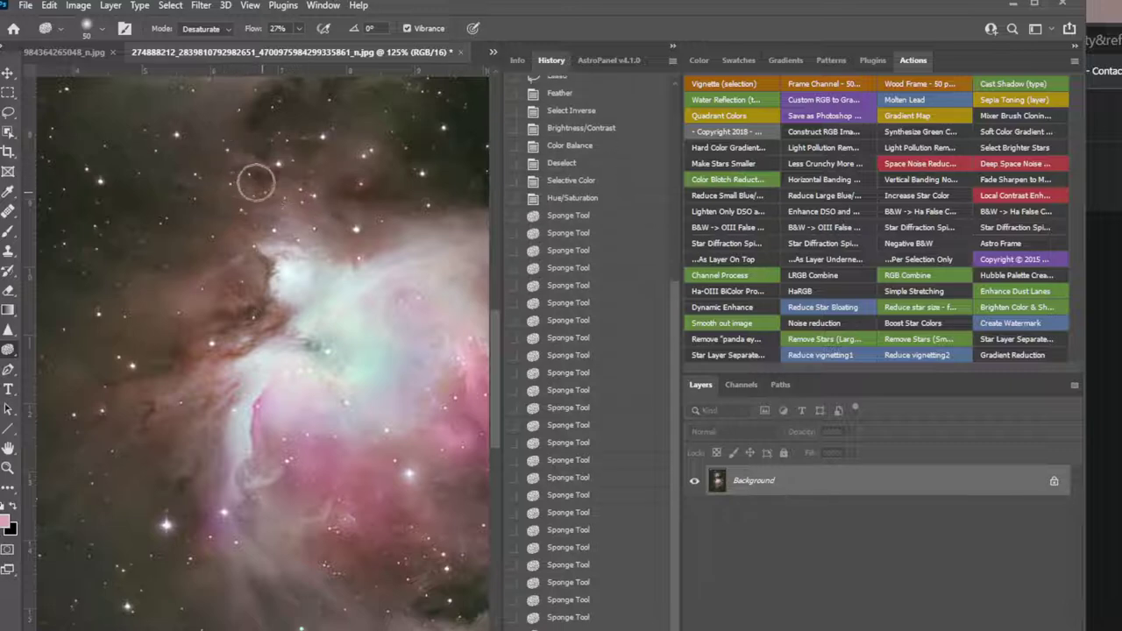
mouse_move(141, 341)
mouse_down()
mouse_move(256, 331)
mouse_move(234, 338)
mouse_move(265, 310)
mouse_move(208, 331)
mouse_move(233, 306)
mouse_move(190, 365)
mouse_up()
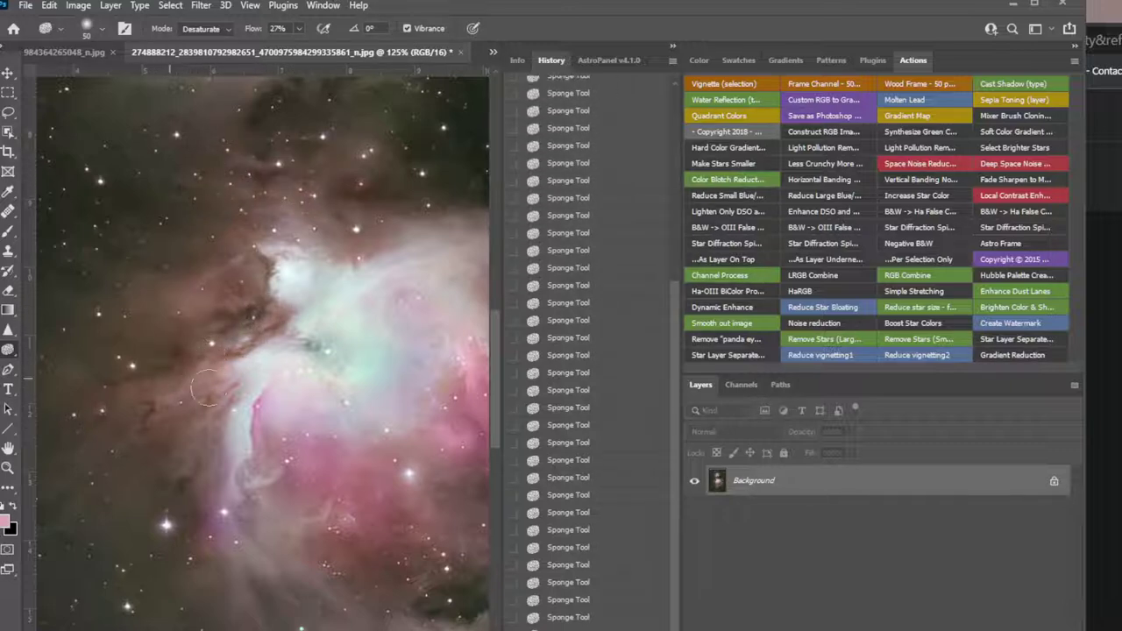
Step: Brighten the reddish dust left of and above the core with the Dodge tool on Highlights at 3% exposure, size 80
right_click(7, 351)
click(53, 358)
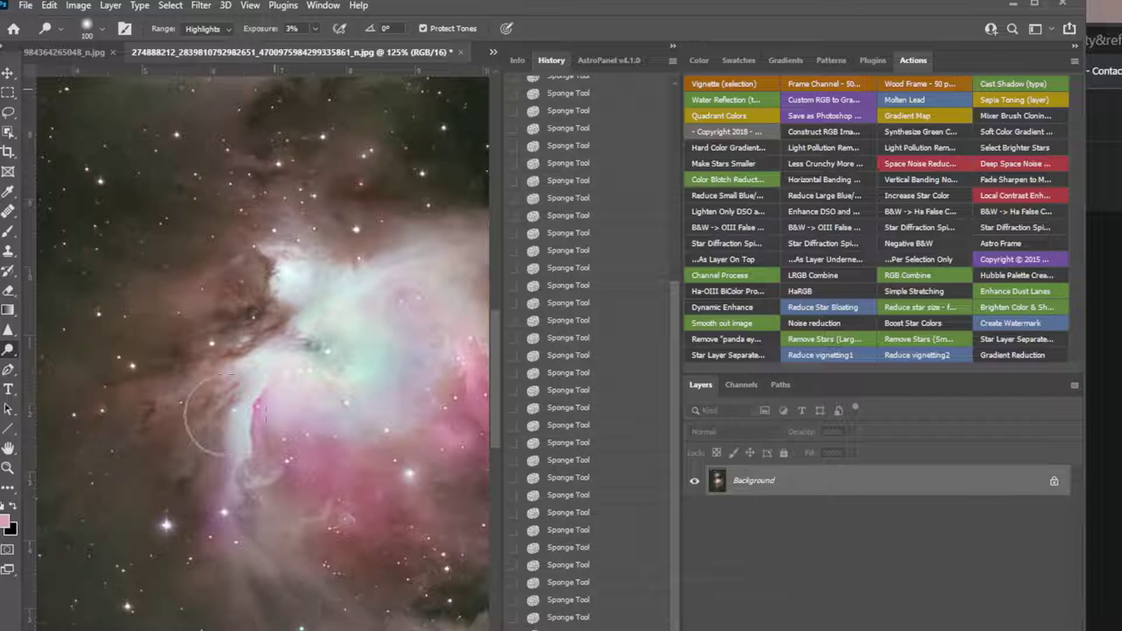
key(bracketleft)
key(bracketleft)
mouse_move(180, 471)
mouse_down()
mouse_move(163, 498)
mouse_move(180, 408)
mouse_move(156, 427)
mouse_move(190, 432)
mouse_move(201, 510)
mouse_move(207, 434)
mouse_move(221, 464)
mouse_move(216, 491)
mouse_move(148, 567)
mouse_move(291, 514)
mouse_move(288, 568)
mouse_move(323, 600)
mouse_move(292, 588)
mouse_move(336, 630)
mouse_move(206, 601)
mouse_move(167, 490)
mouse_move(185, 414)
mouse_move(125, 426)
mouse_move(118, 488)
mouse_move(106, 465)
mouse_move(107, 386)
mouse_move(174, 352)
mouse_move(172, 306)
mouse_move(195, 303)
mouse_move(205, 284)
mouse_move(243, 298)
mouse_move(235, 306)
mouse_move(258, 292)
mouse_move(240, 250)
mouse_move(255, 233)
mouse_move(311, 219)
mouse_move(288, 180)
mouse_move(295, 159)
mouse_move(341, 151)
mouse_up()
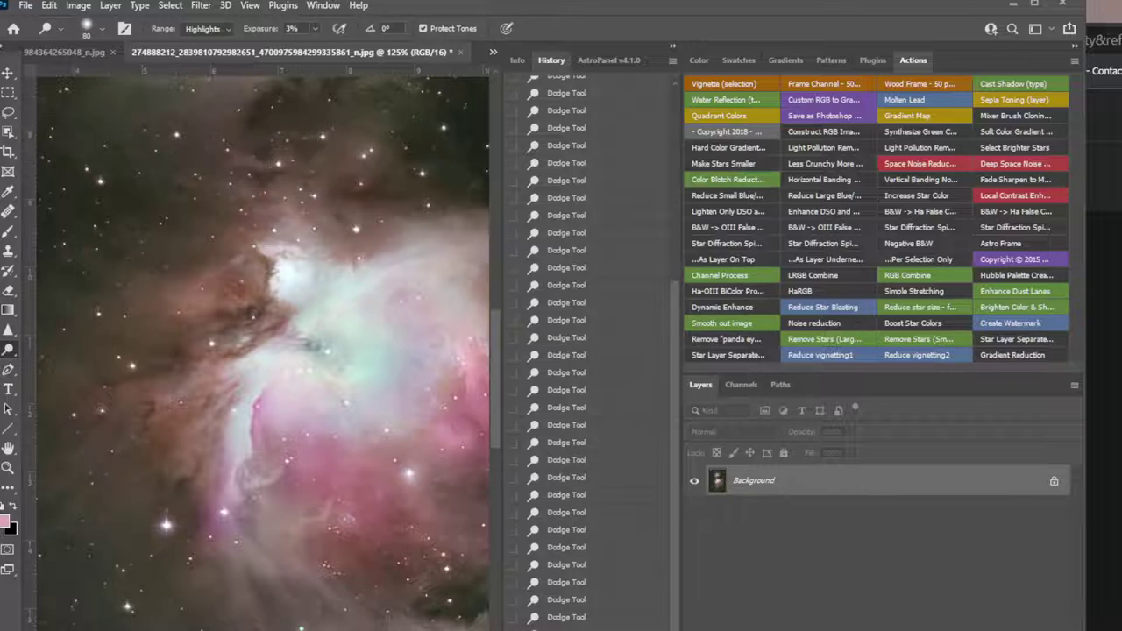
Step: Start a Levels adjustment on the whole image and raise the RGB black input level to 8
scroll(306, 259, down, 3)
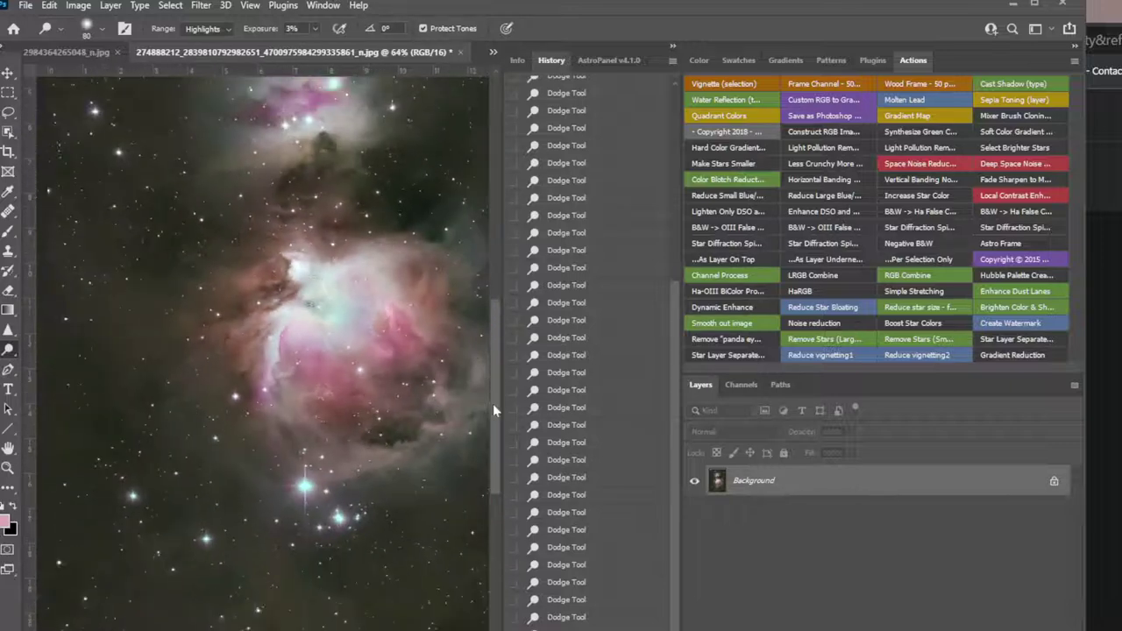
scroll(493, 394, up, 5)
scroll(503, 372, up, 5)
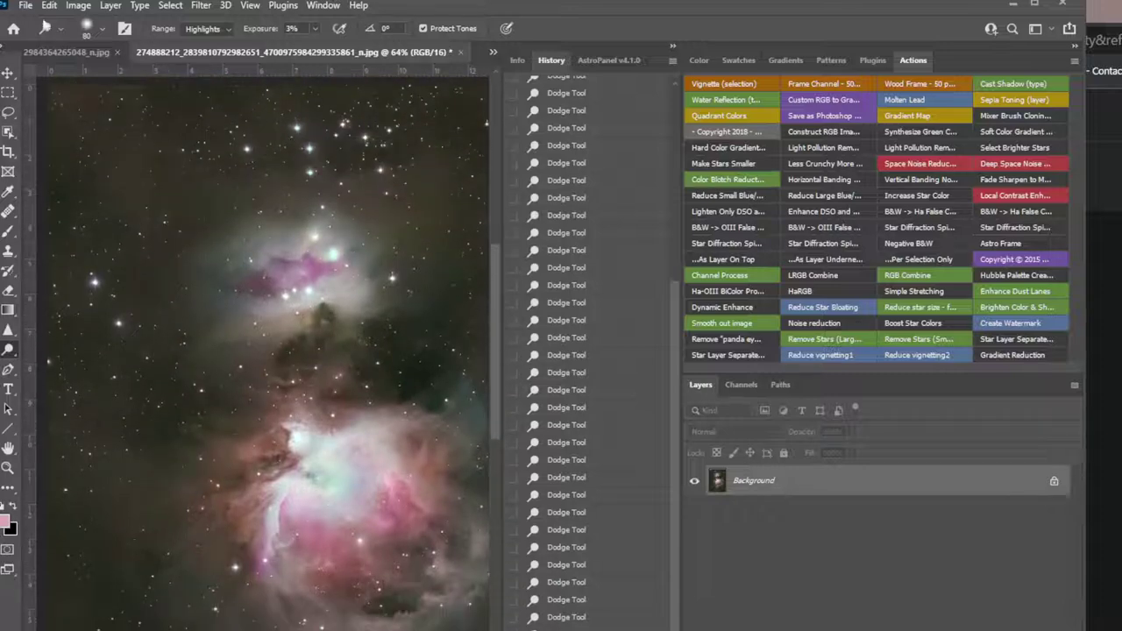
click(78, 5)
mouse_move(132, 44)
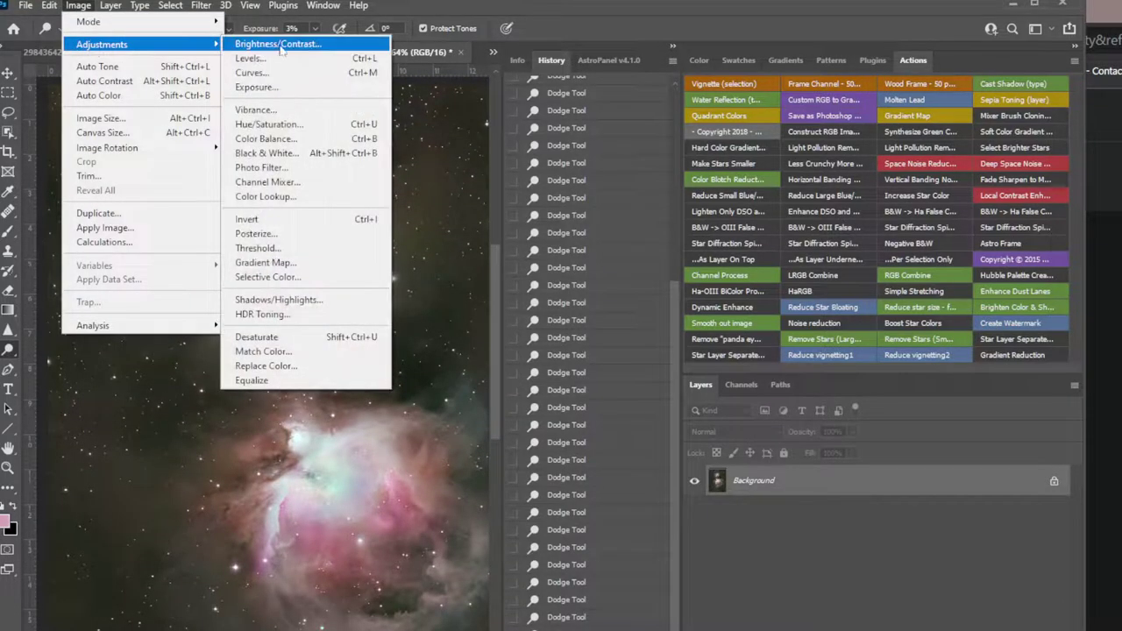
click(285, 59)
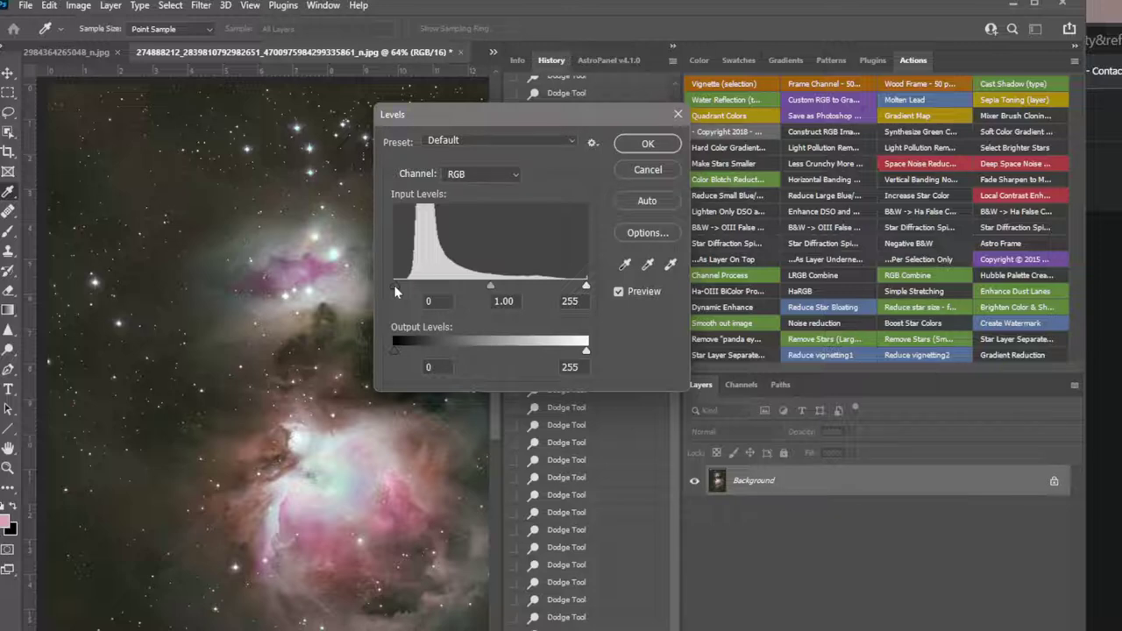
drag(394, 285, 396, 284)
drag(397, 284, 399, 282)
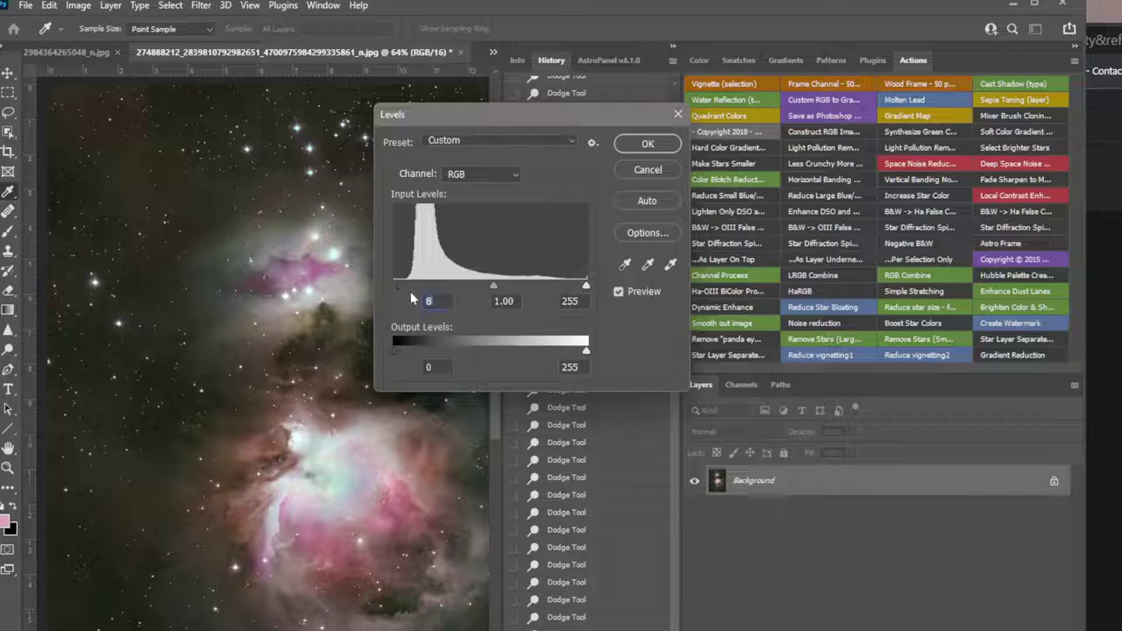
Step: Lift the Levels midtone input to 1.03 and apply the adjustment
click(491, 287)
drag(586, 289, 656, 302)
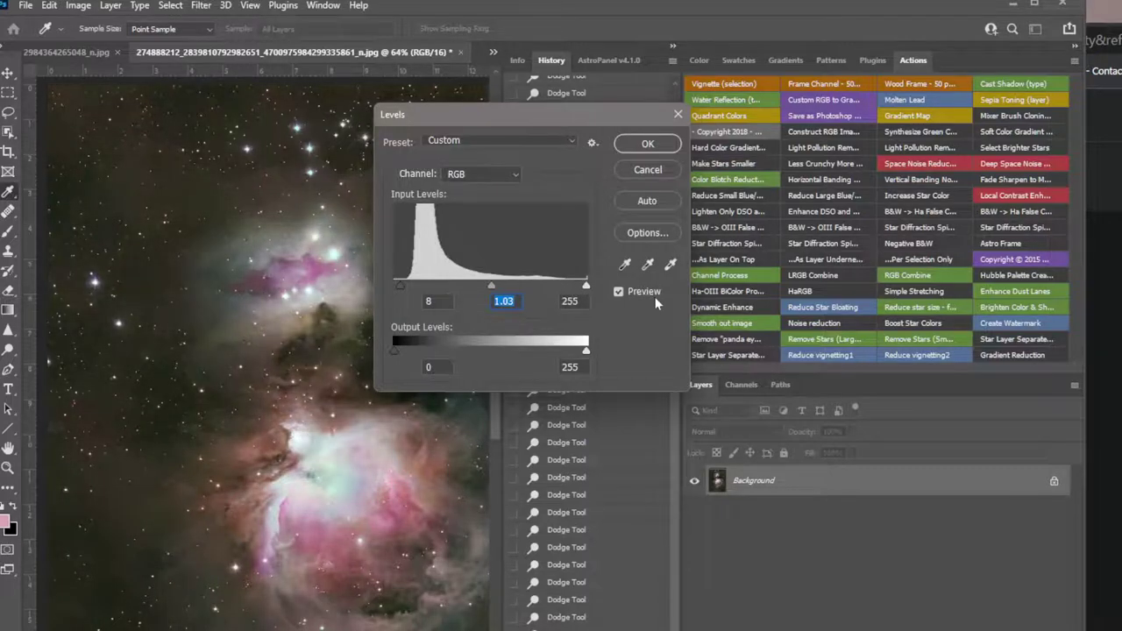
key(Tab)
click(491, 290)
click(644, 143)
key(ctrl+0)
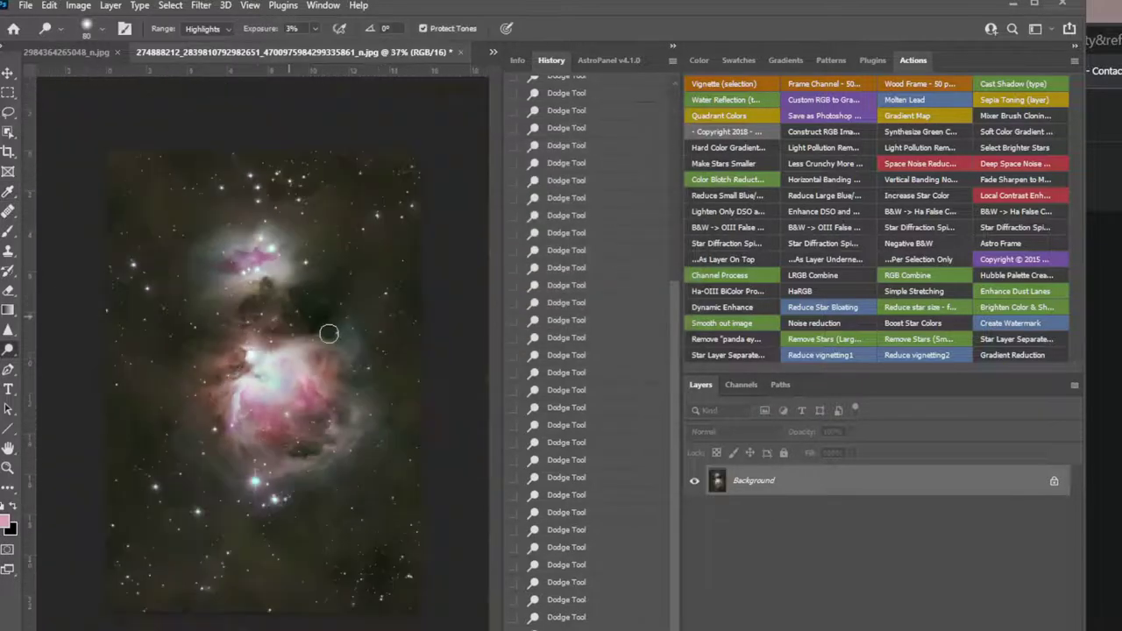
Step: Select the entire edited nebula image and copy it
scroll(318, 340, up, 1)
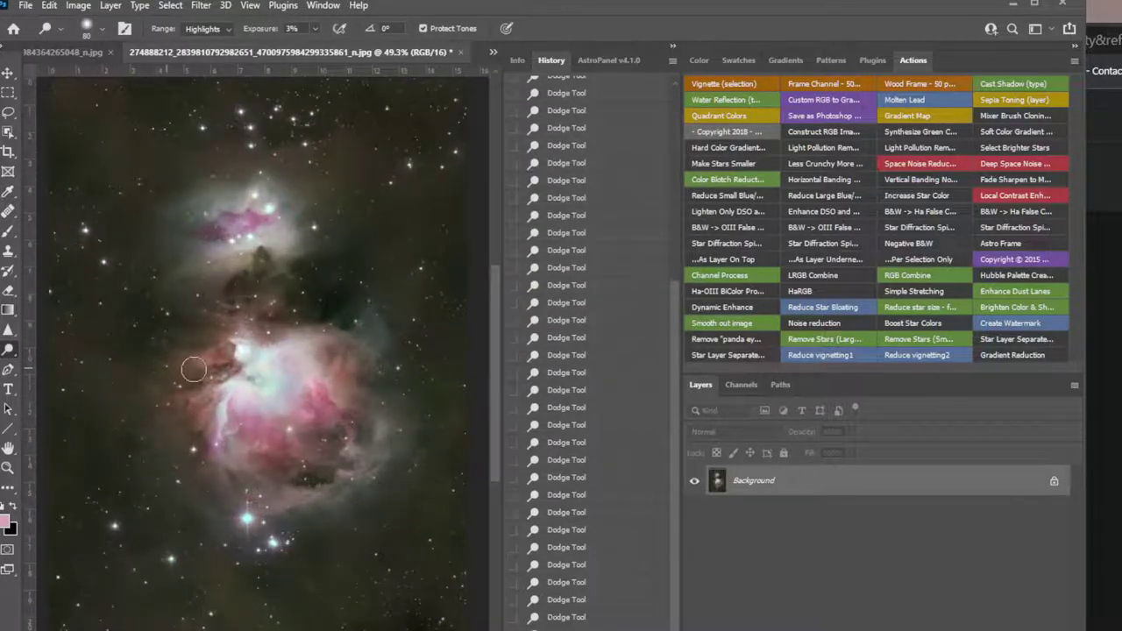
scroll(271, 346, down, 1)
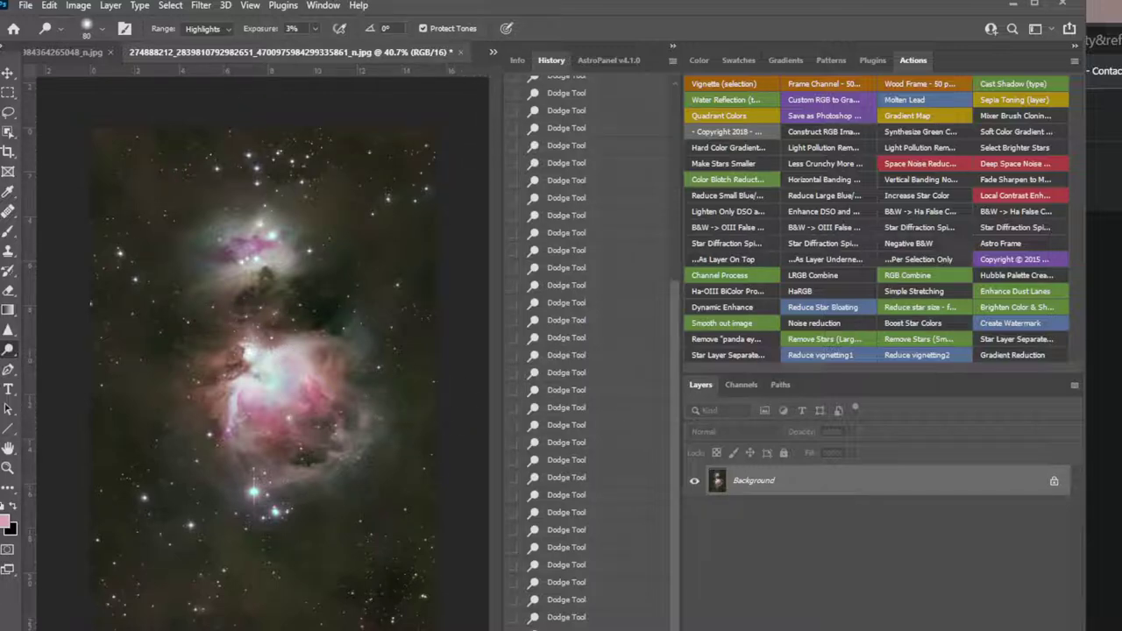
click(172, 6)
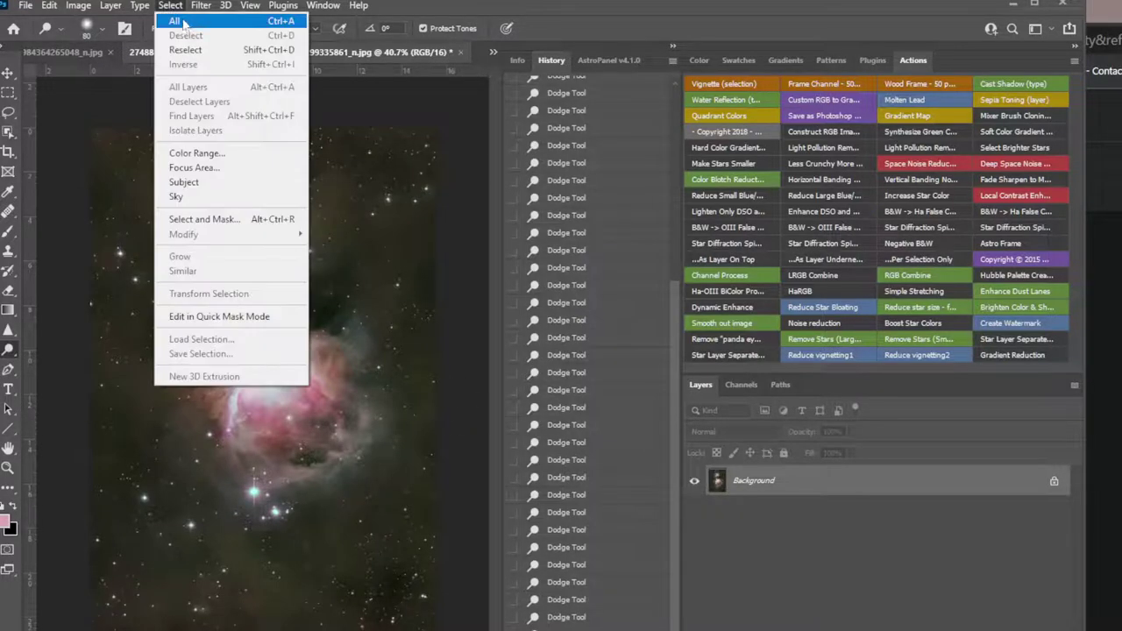
click(180, 22)
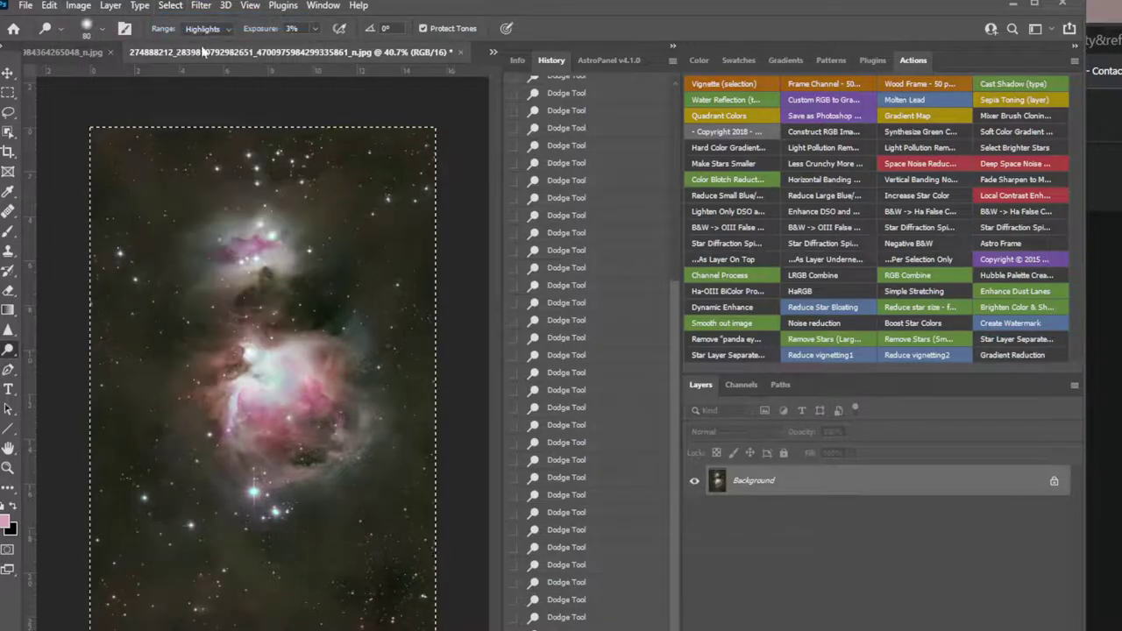
click(49, 5)
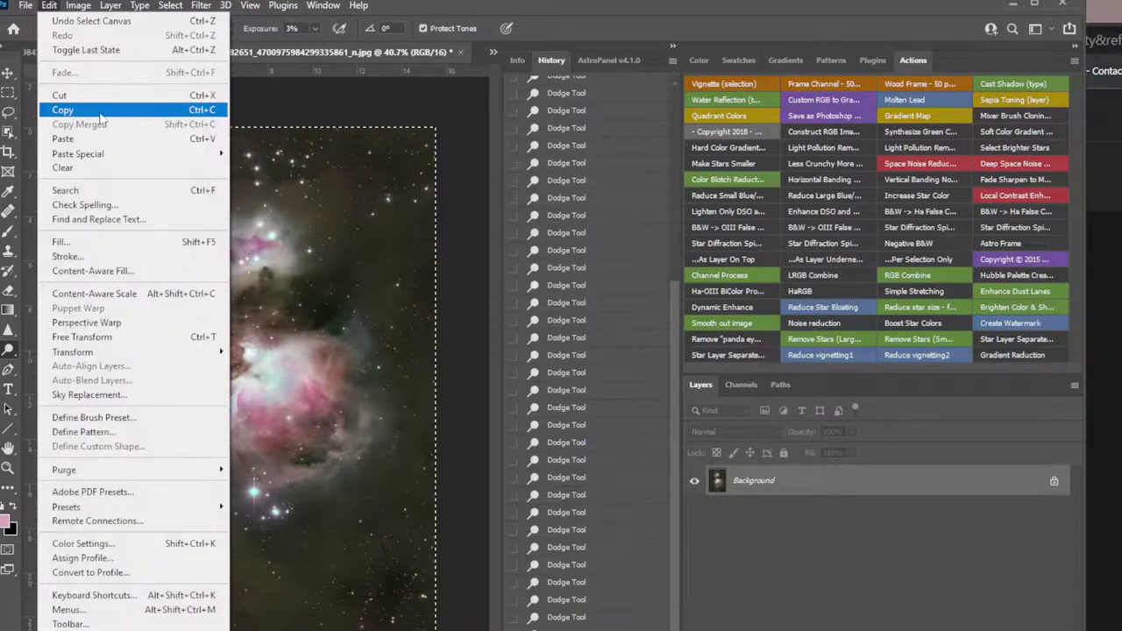
click(101, 120)
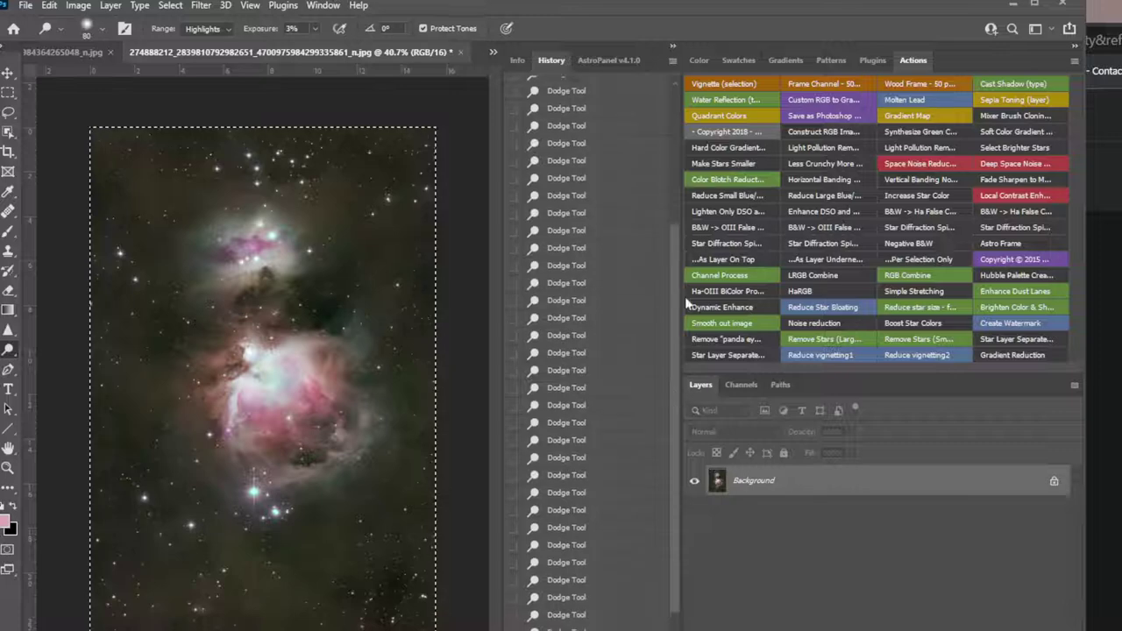
Step: Revert the document to its opening history snapshot and extend the canvas below the image to a height of 52 inches
scroll(578, 263, up, 15)
click(581, 90)
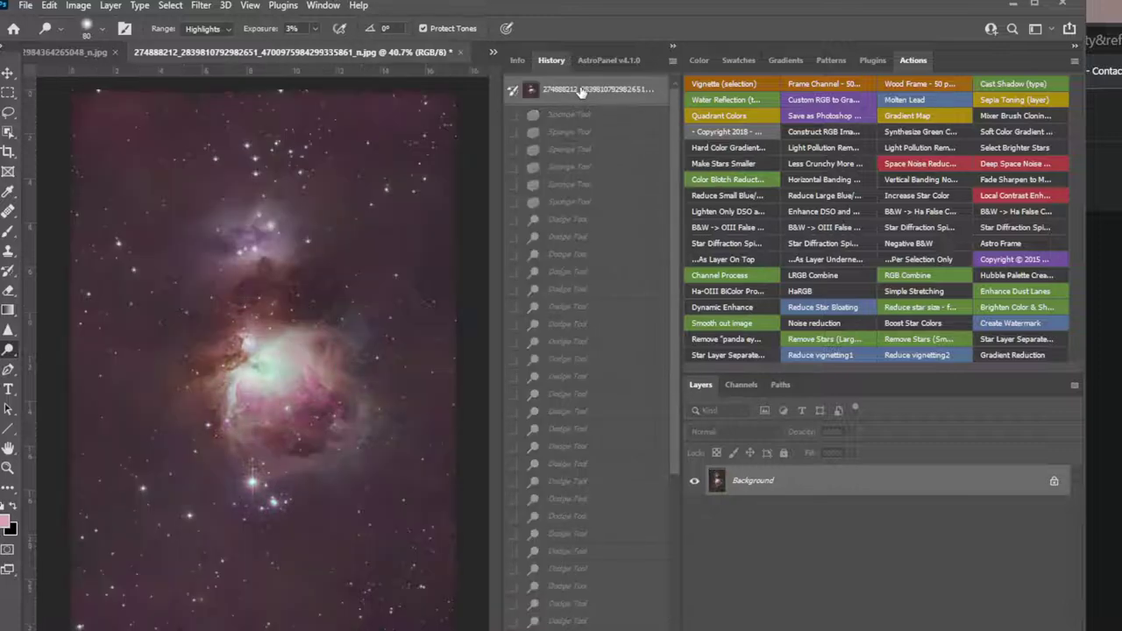
click(78, 5)
click(119, 133)
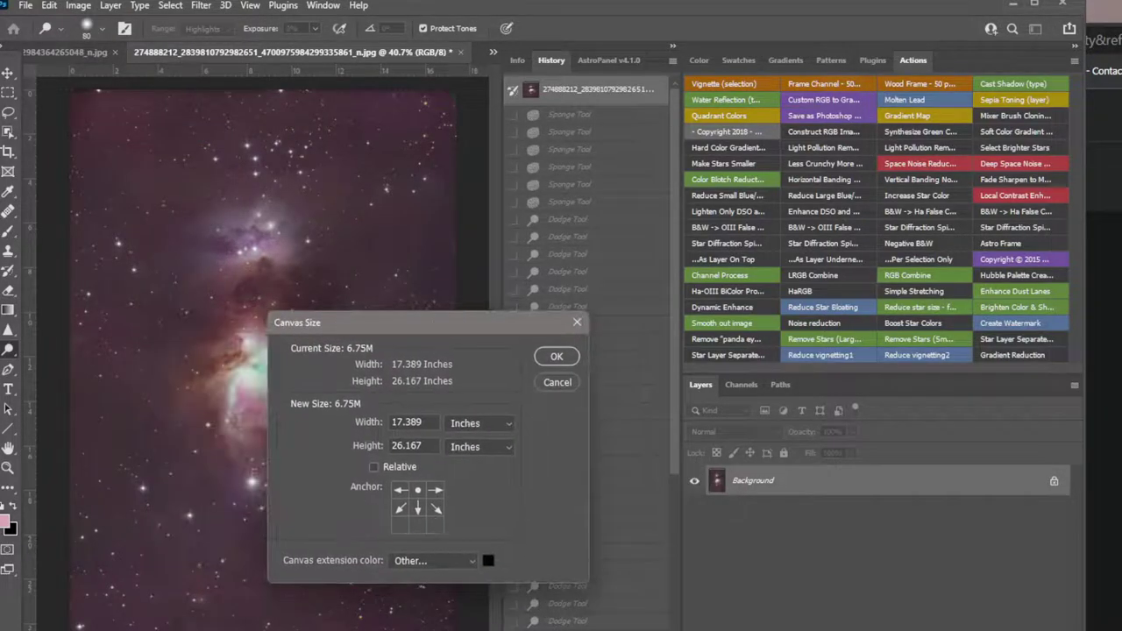
double_click(405, 445)
text(52)
key(Return)
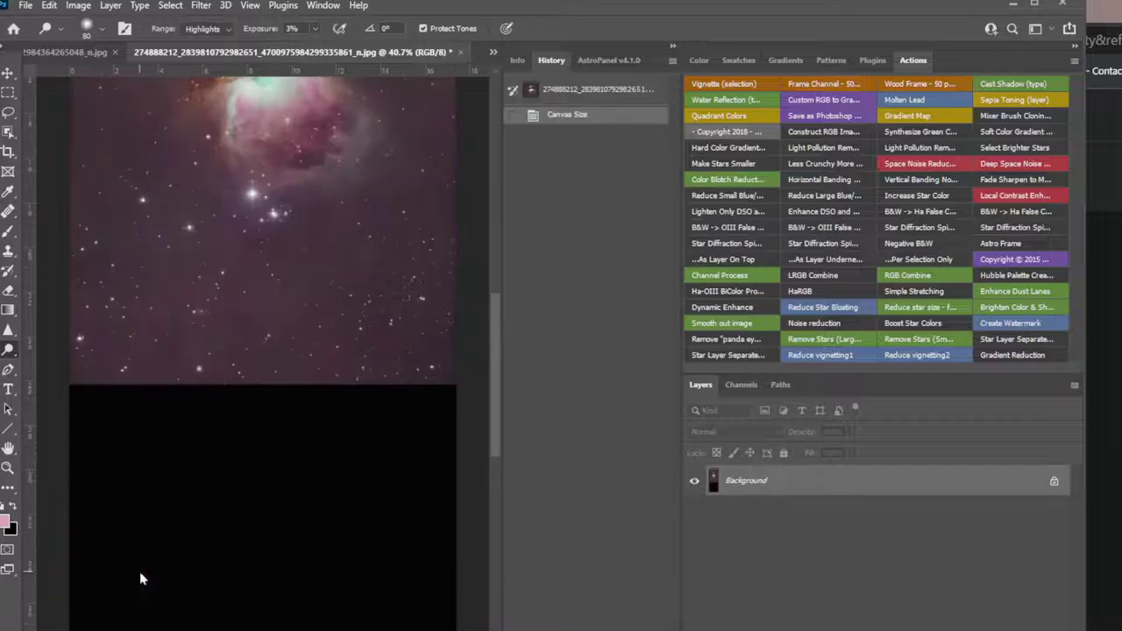
Step: Paste the edited copy and move it below the original so it overlaps the original's lower edge
key(ctrl+0)
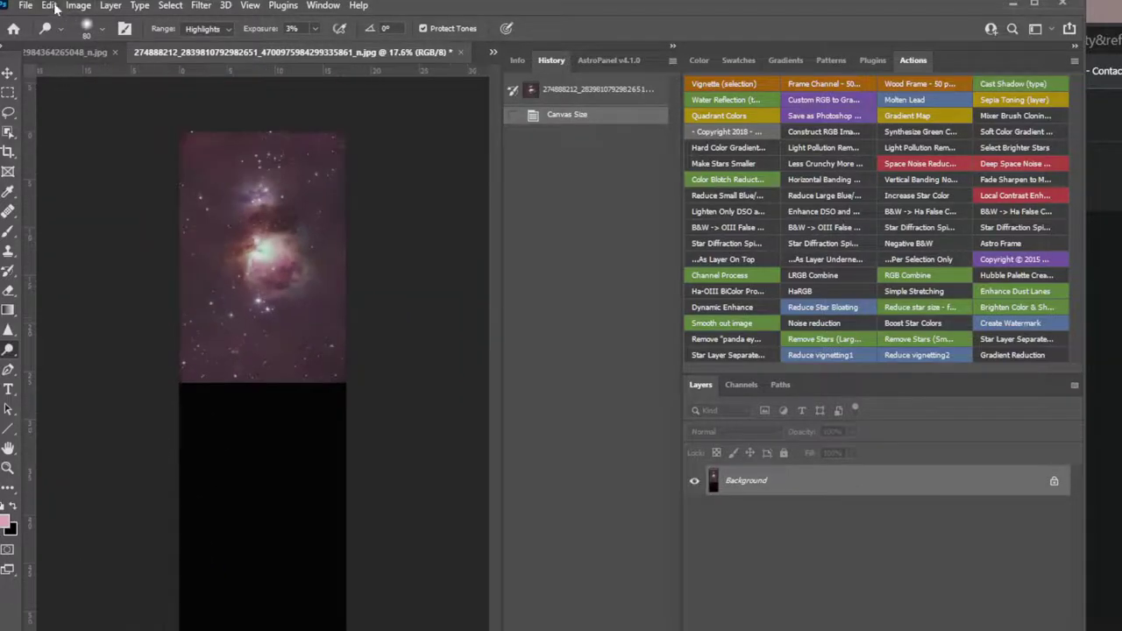
click(50, 7)
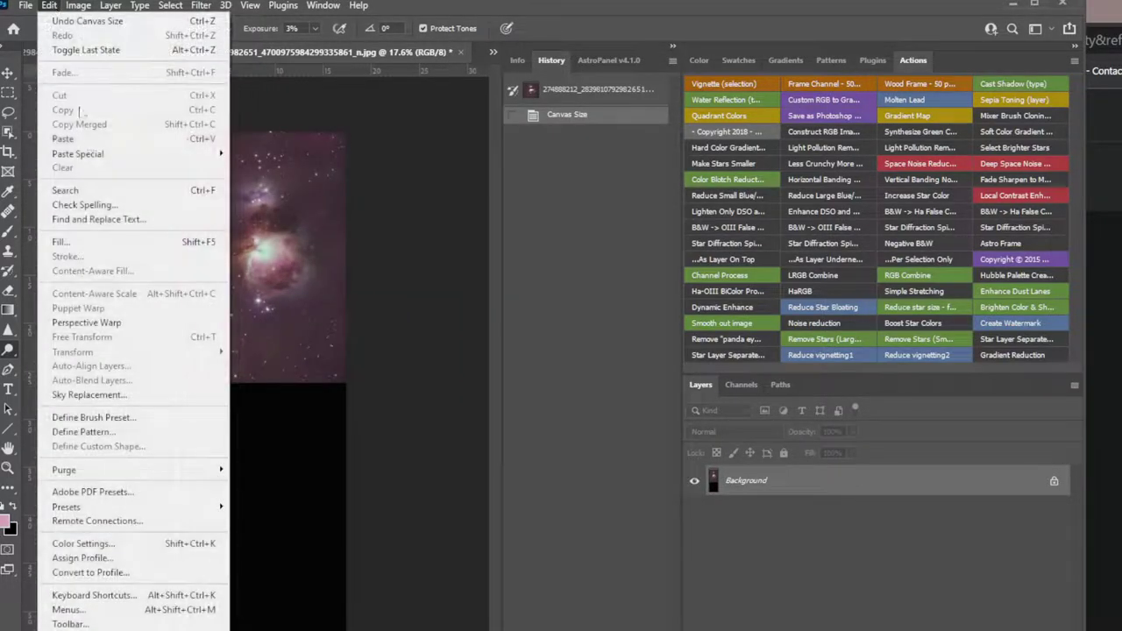
click(67, 140)
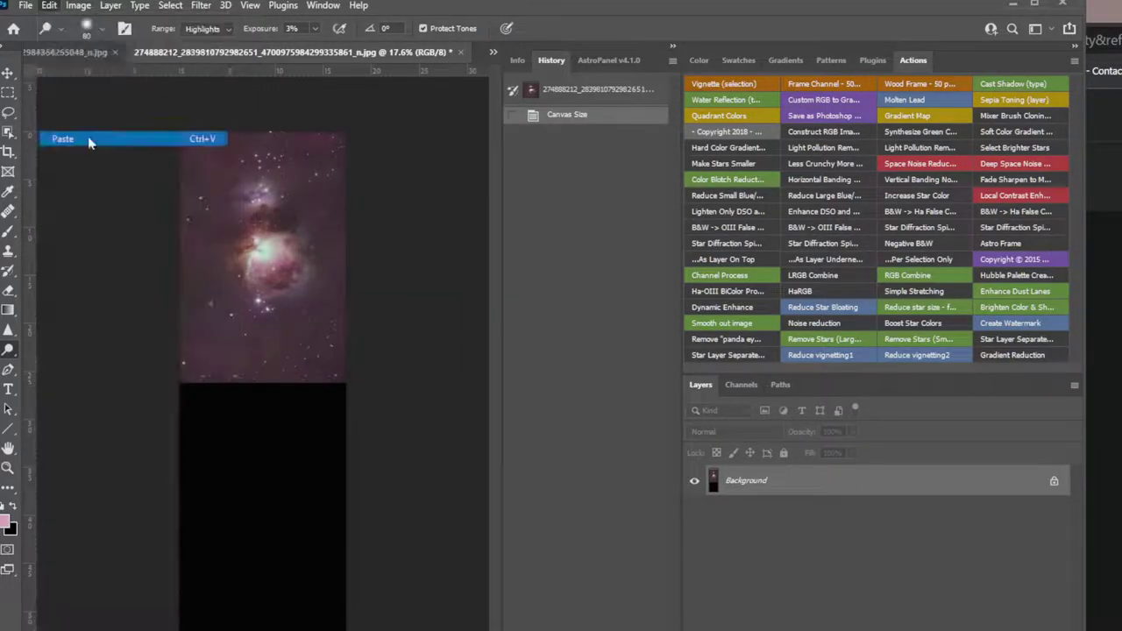
click(9, 93)
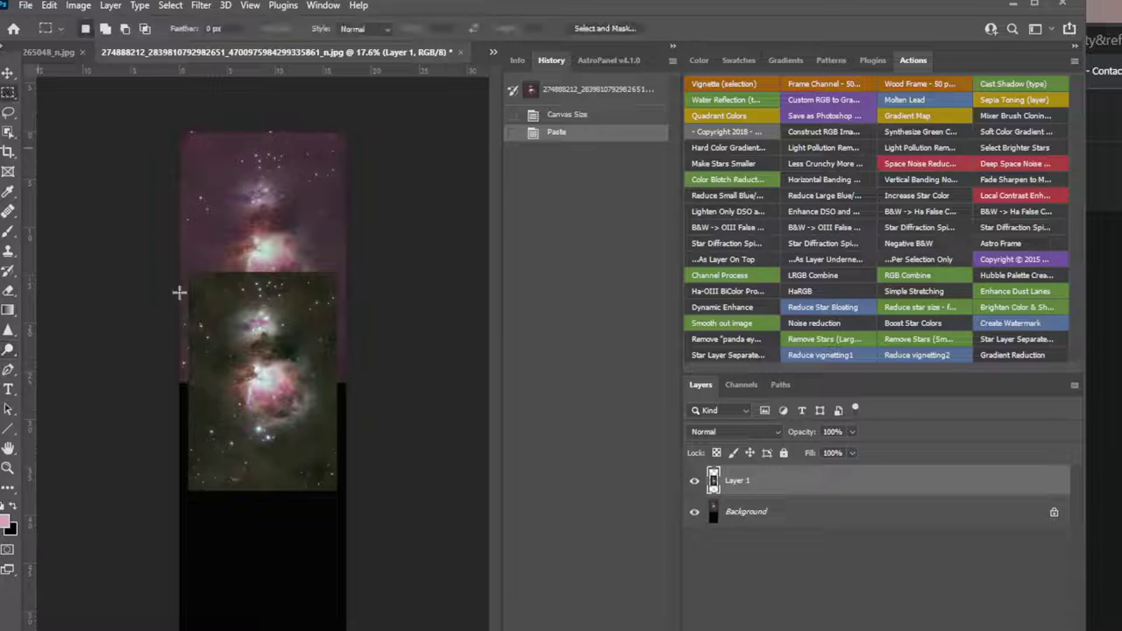
click(7, 74)
drag(252, 442, 248, 525)
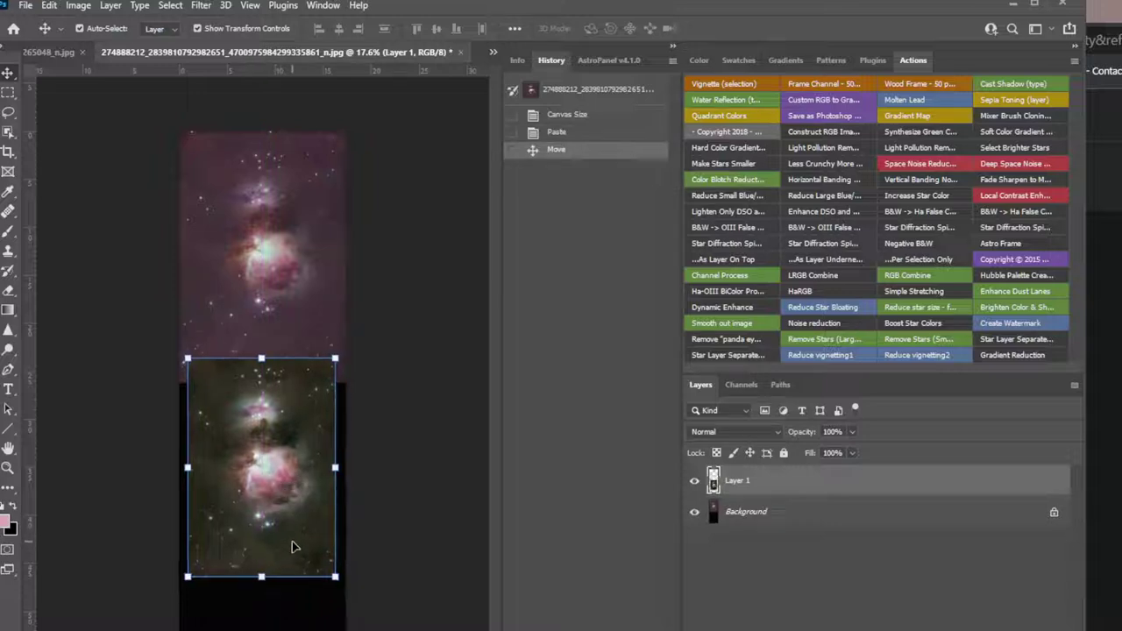
click(40, 342)
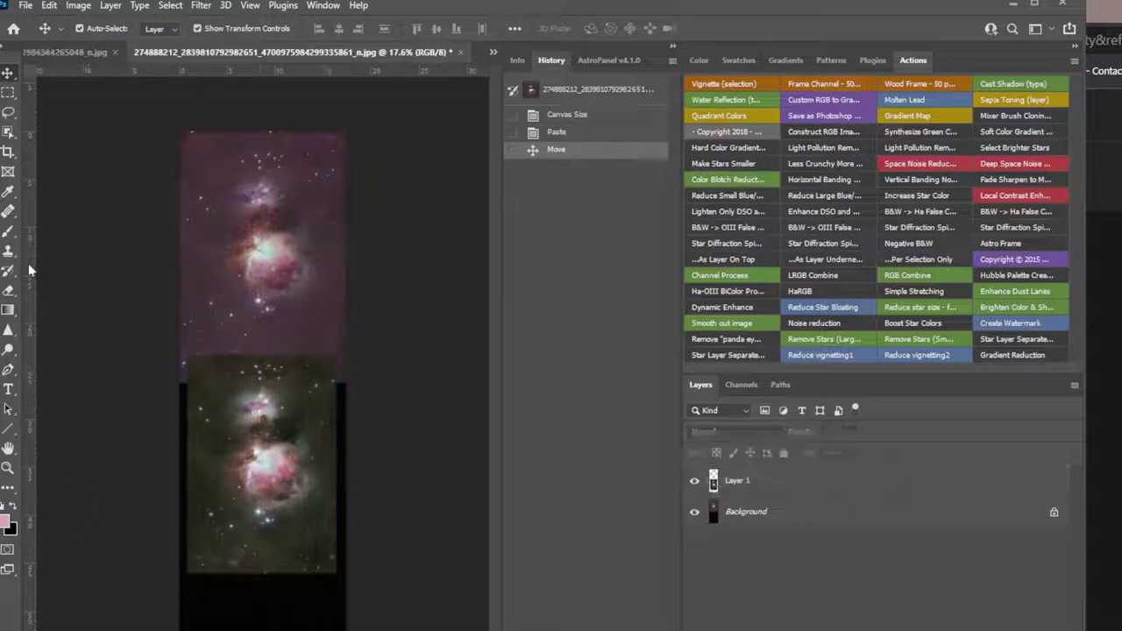
Step: Crop the canvas to a rectangular selection enclosing the original and the edited copy beneath it
click(8, 91)
drag(191, 140, 340, 577)
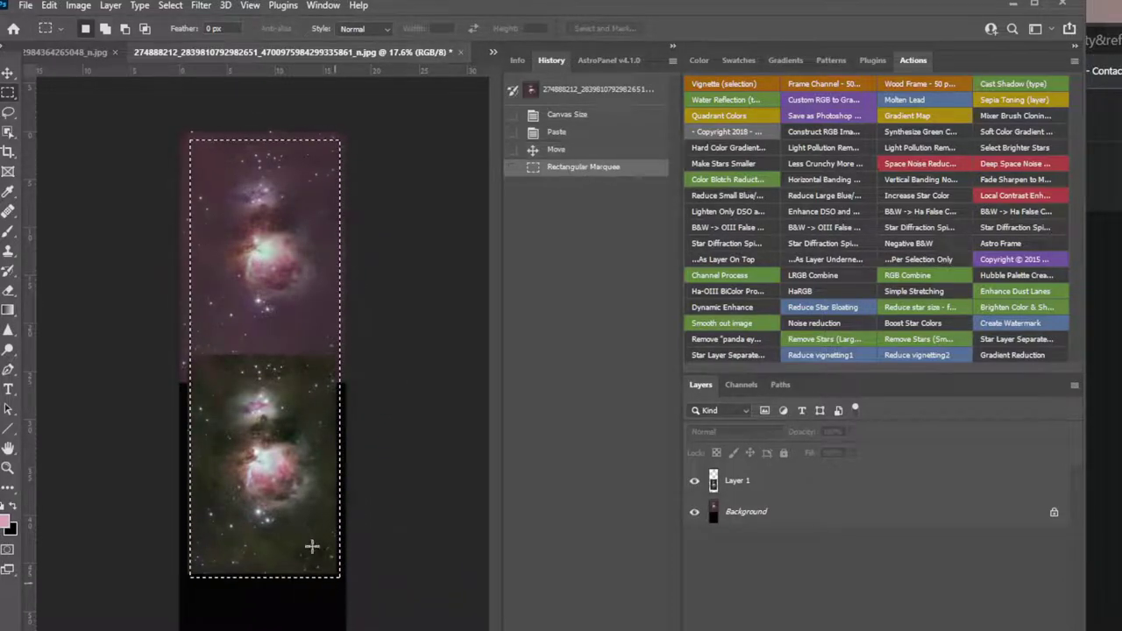
click(74, 6)
click(112, 162)
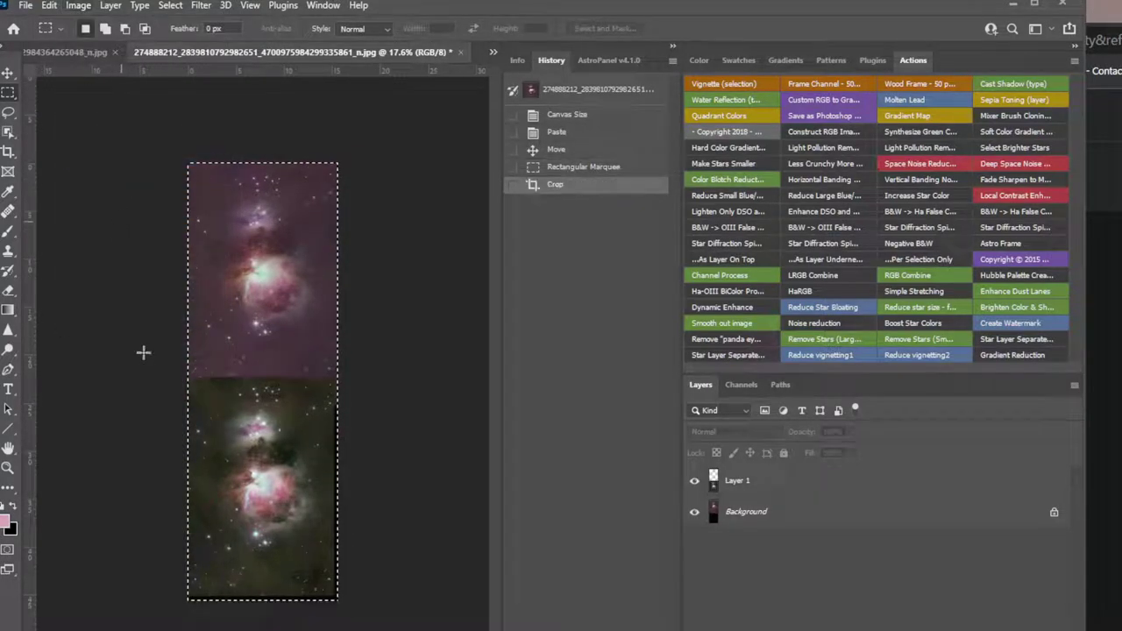
Step: Flatten the pasted layer and the background into a single layer
scroll(279, 526, up, 5)
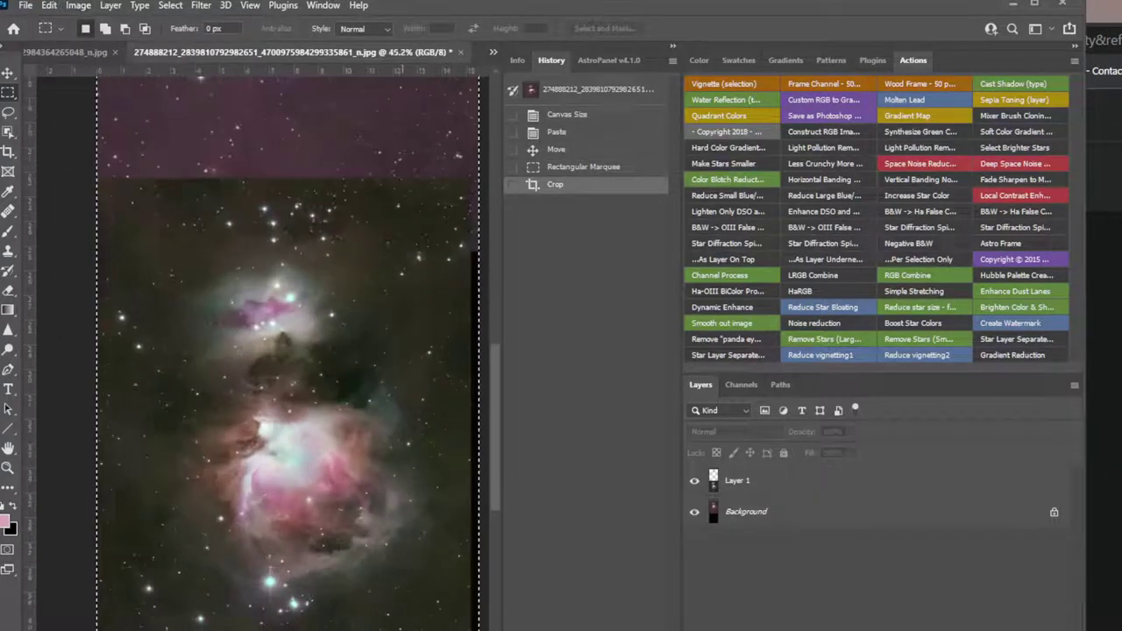
scroll(279, 526, down, 2)
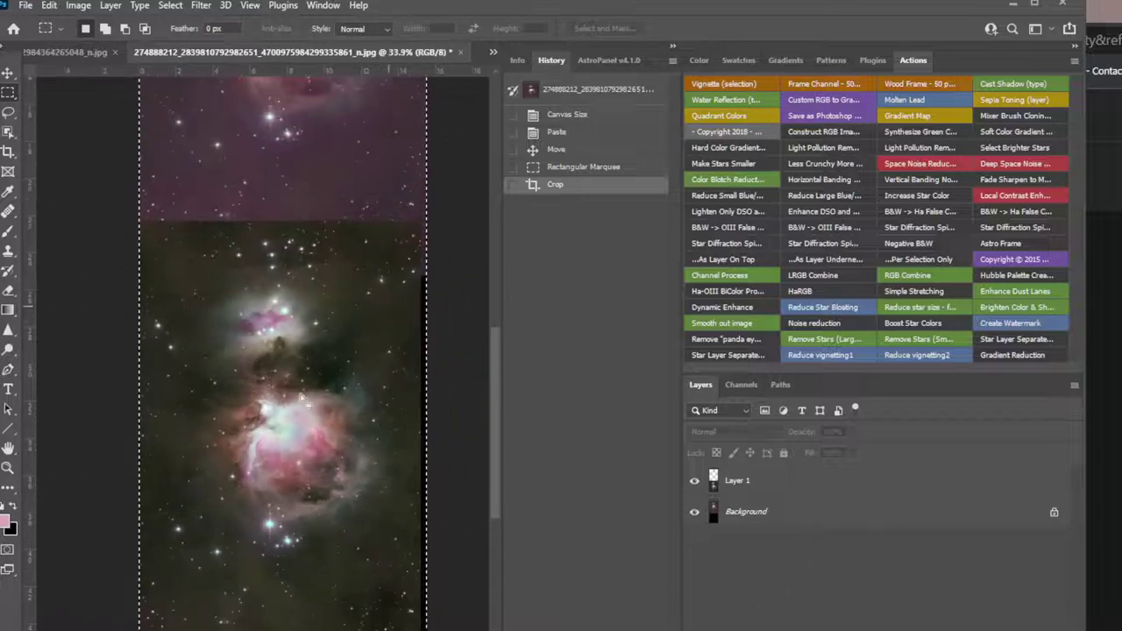
right_click(824, 509)
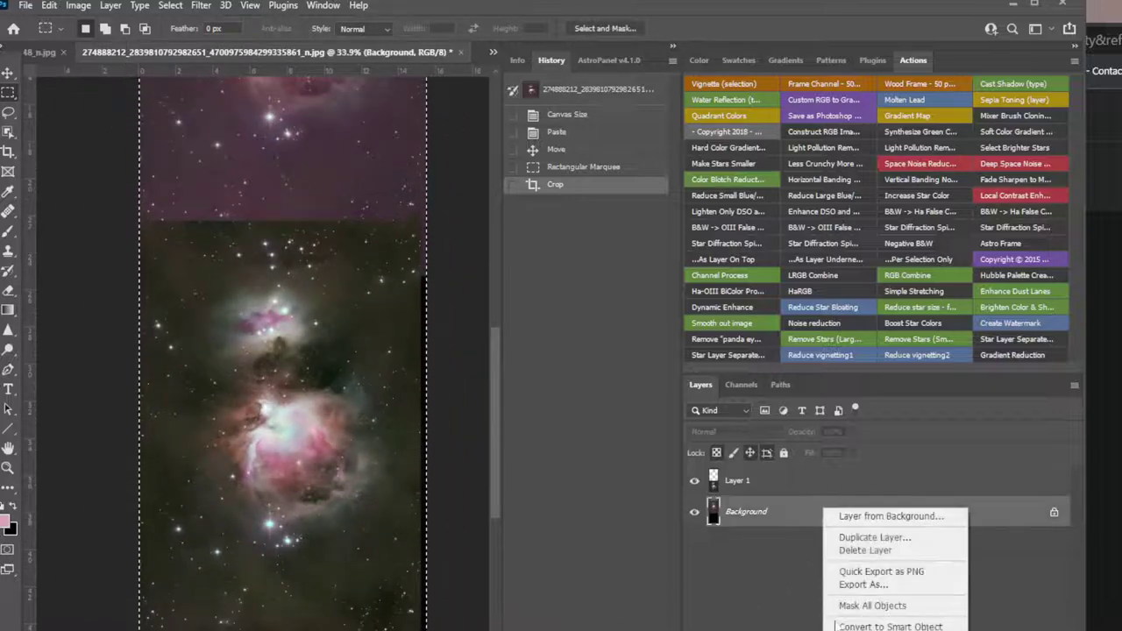
click(872, 630)
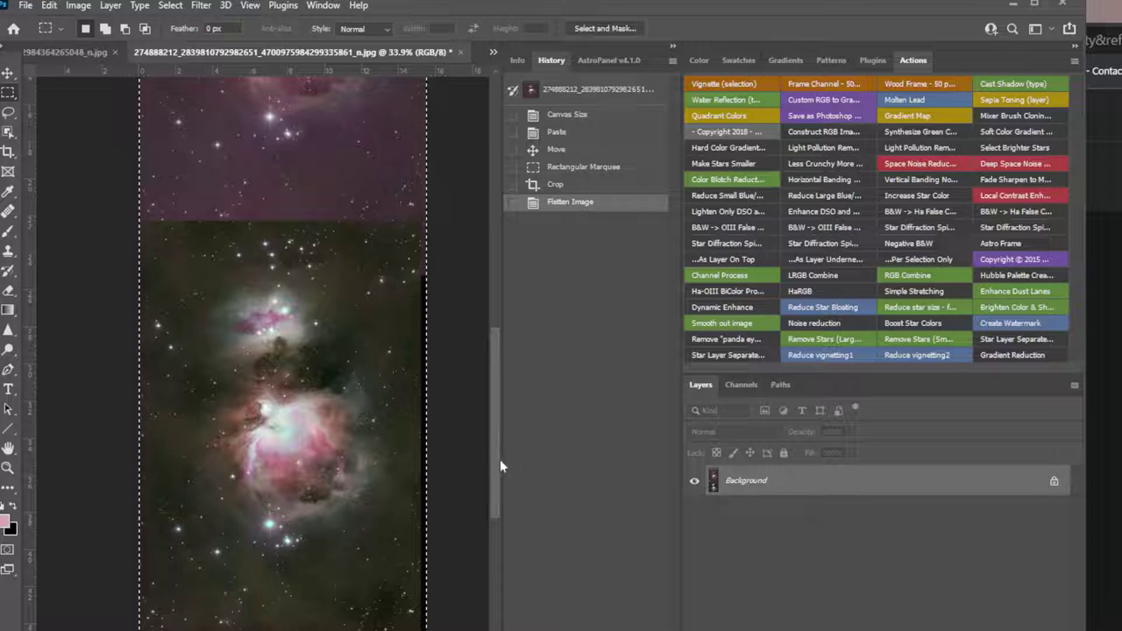
Step: Clear the current selection and draw a rectangular marquee around the edited version in the lower half
mouse_move(498, 461)
mouse_down()
mouse_move(508, 381)
mouse_move(518, 446)
mouse_up()
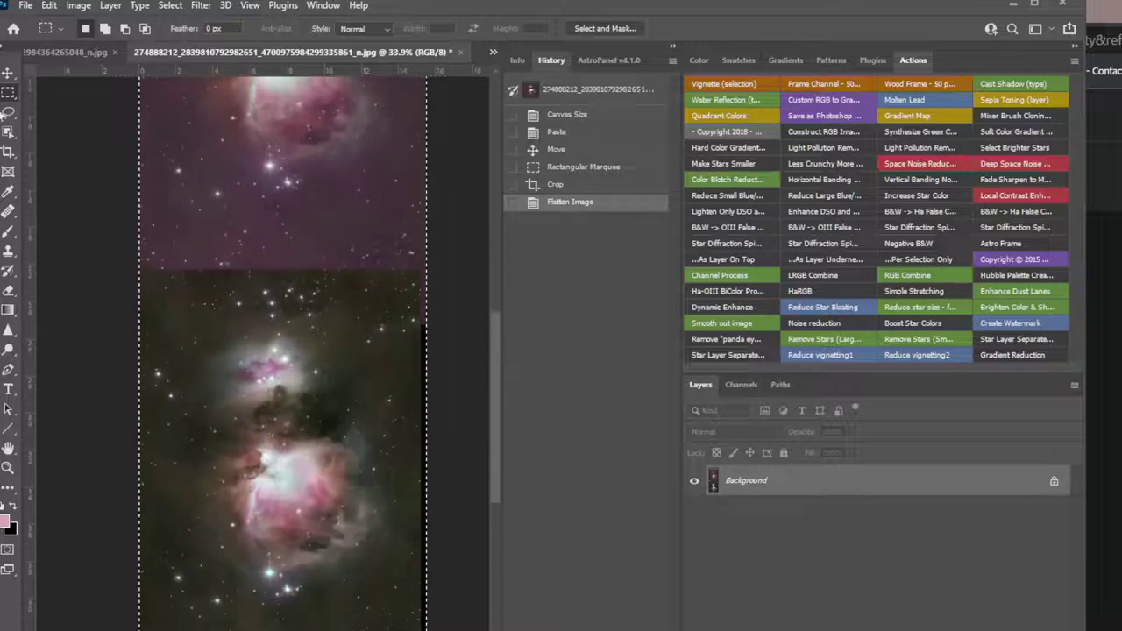
click(108, 277)
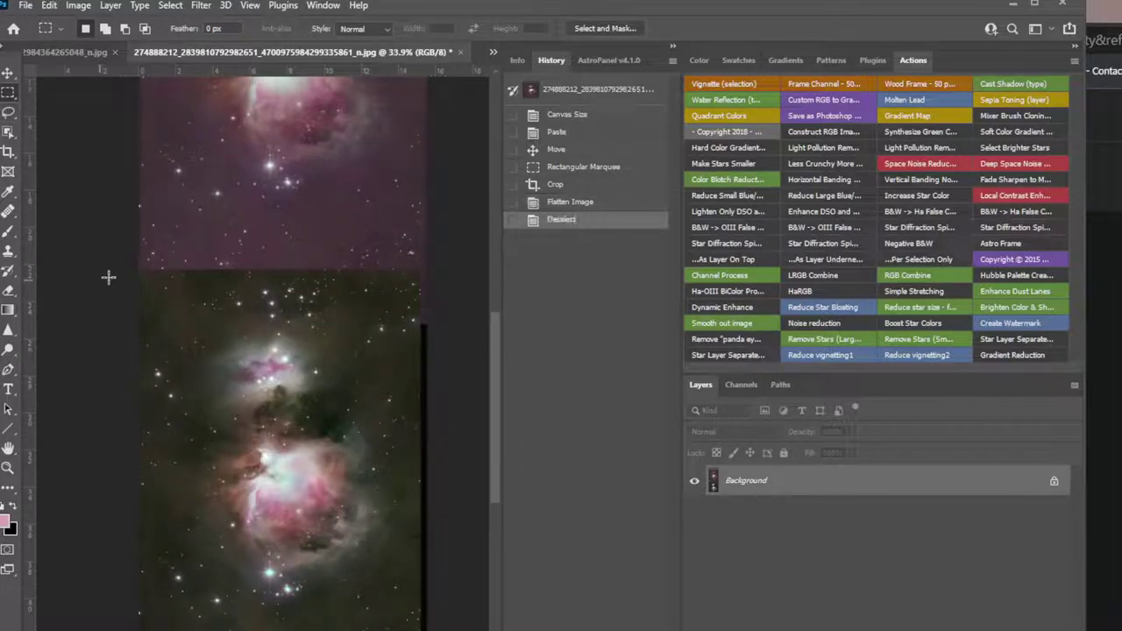
drag(125, 268, 311, 446)
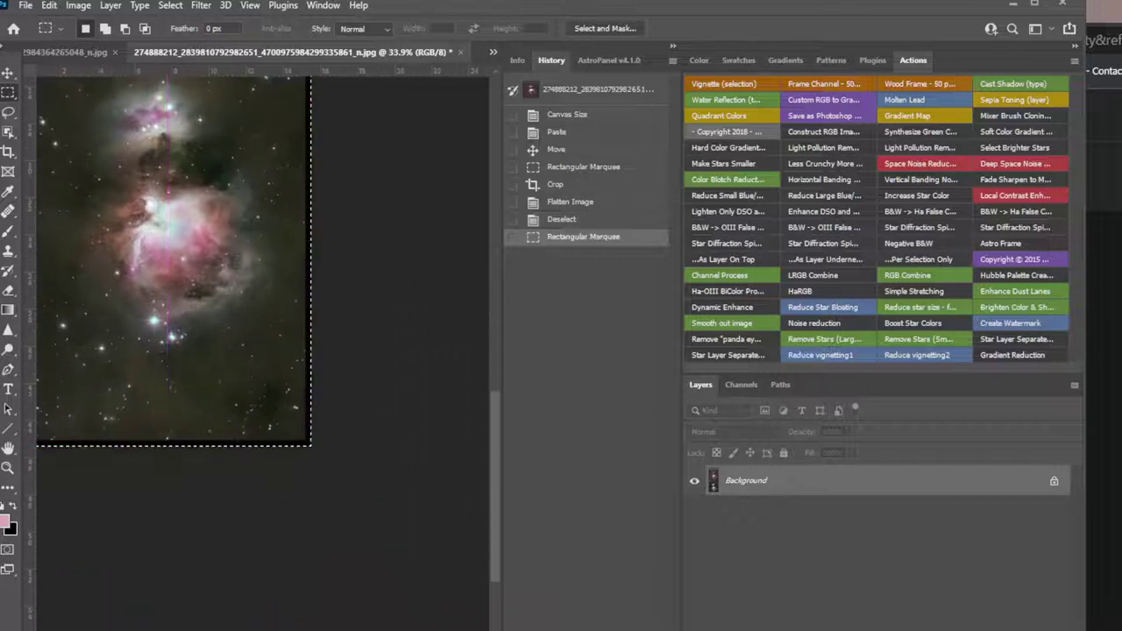
drag(492, 513, 509, 450)
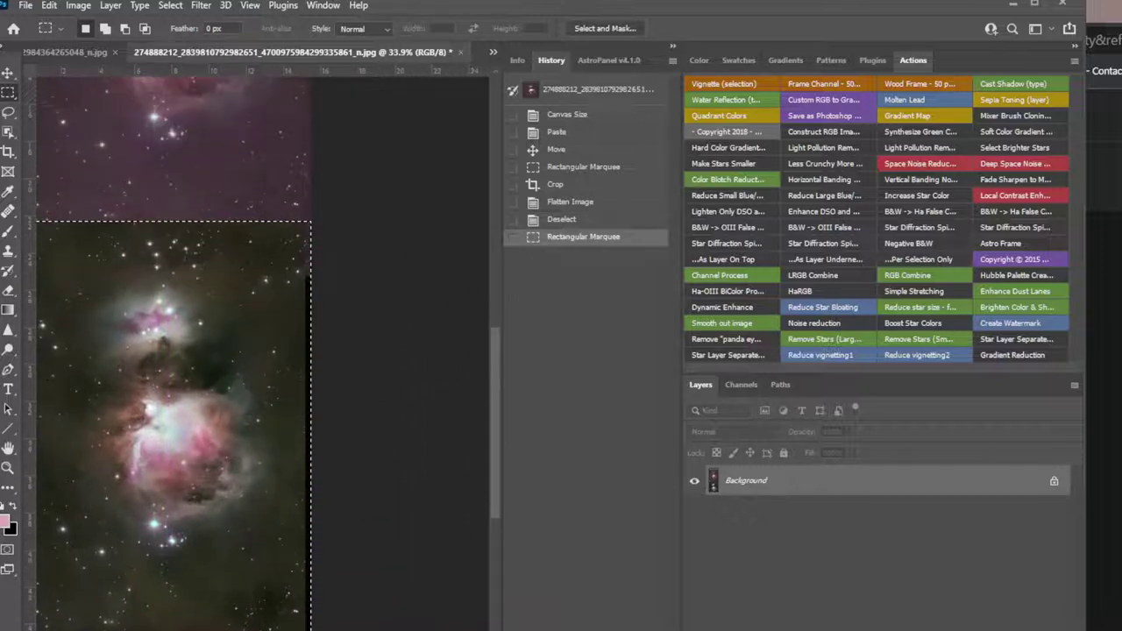
scroll(262, 353, left, 3)
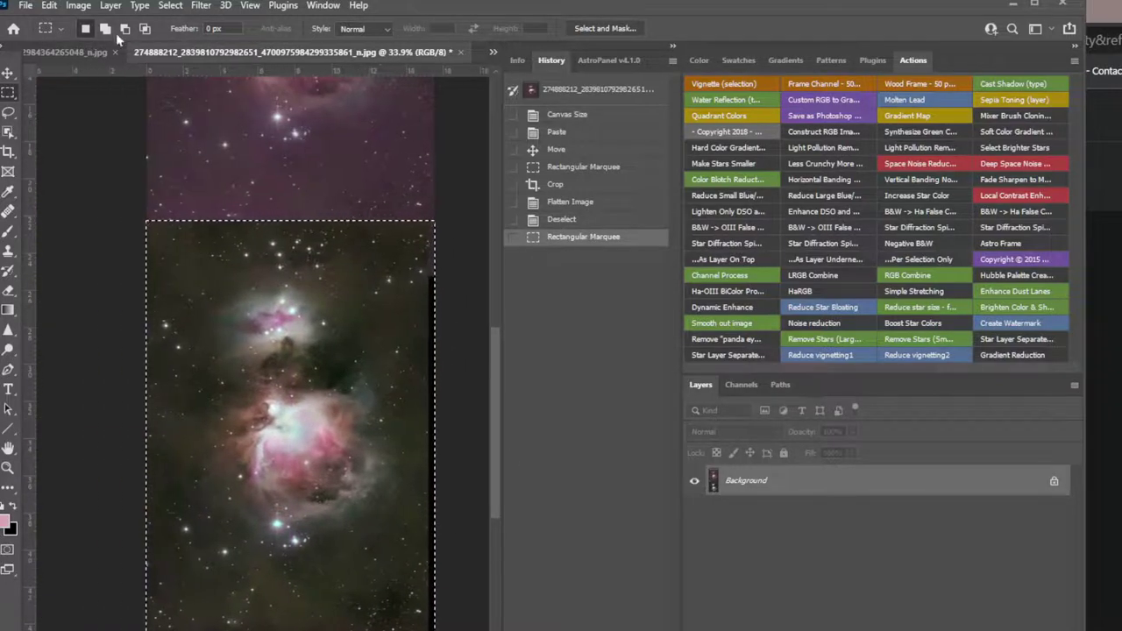
Step: Start a Selective Color adjustment on the selected edited version and set Neutrals to Cyan -2, Magenta -1, Yellow -2 and Black -2
click(78, 5)
mouse_move(103, 48)
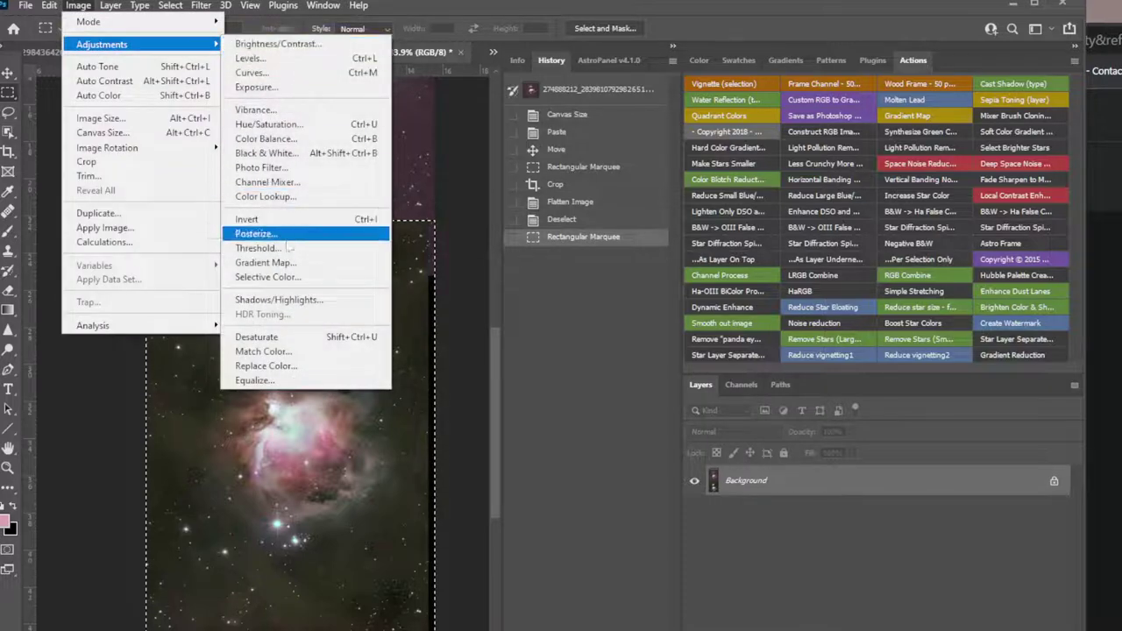
click(302, 279)
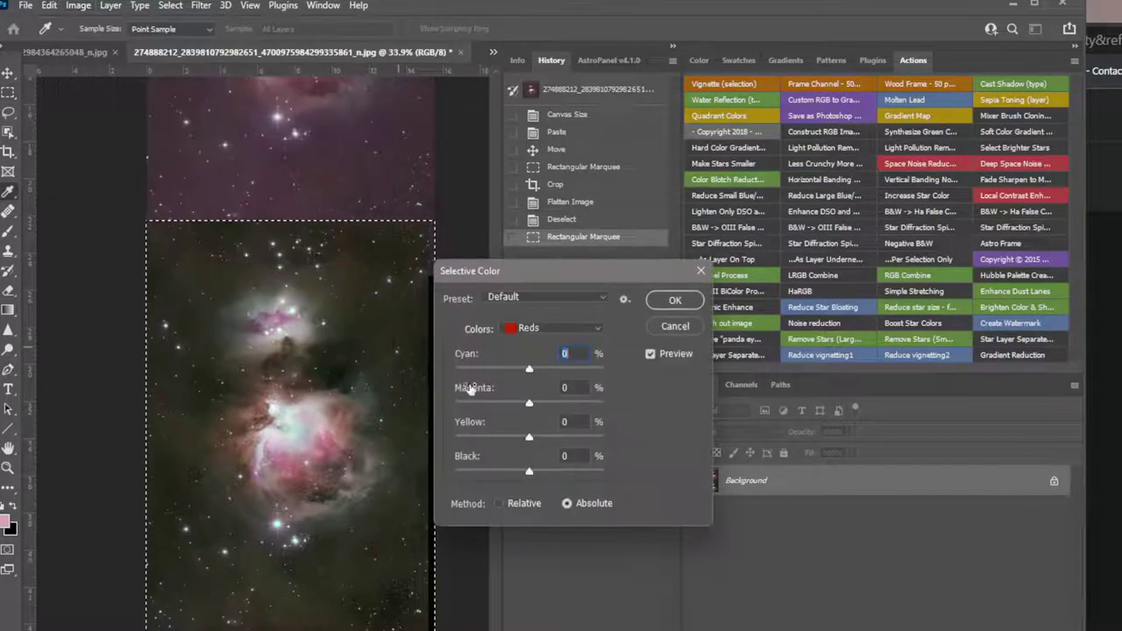
click(594, 329)
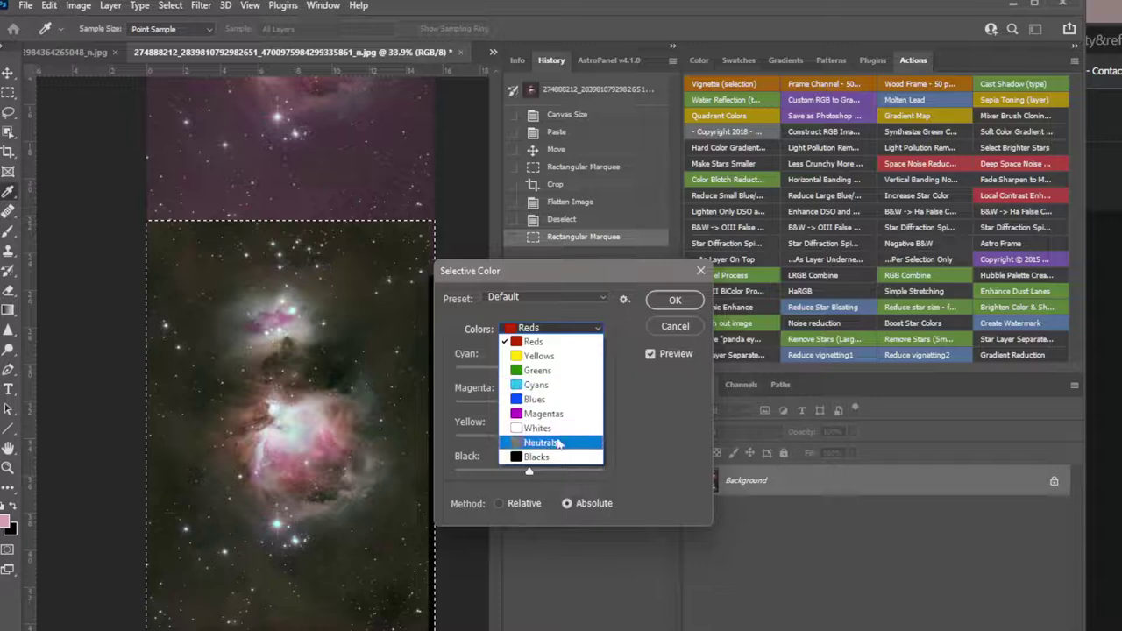
click(538, 443)
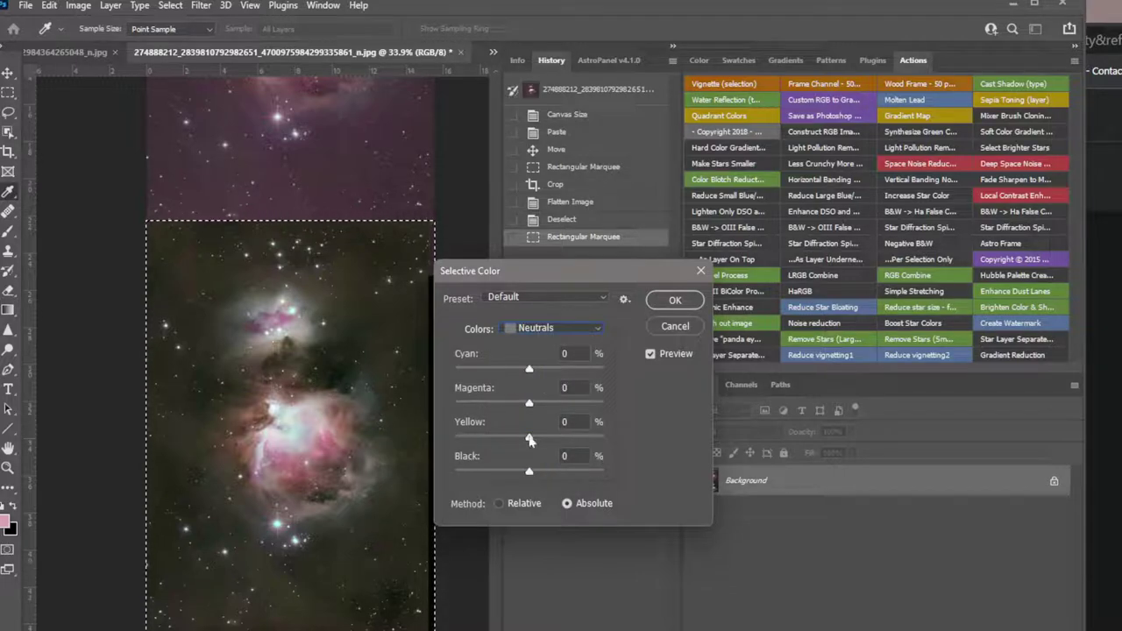
drag(531, 440, 530, 440)
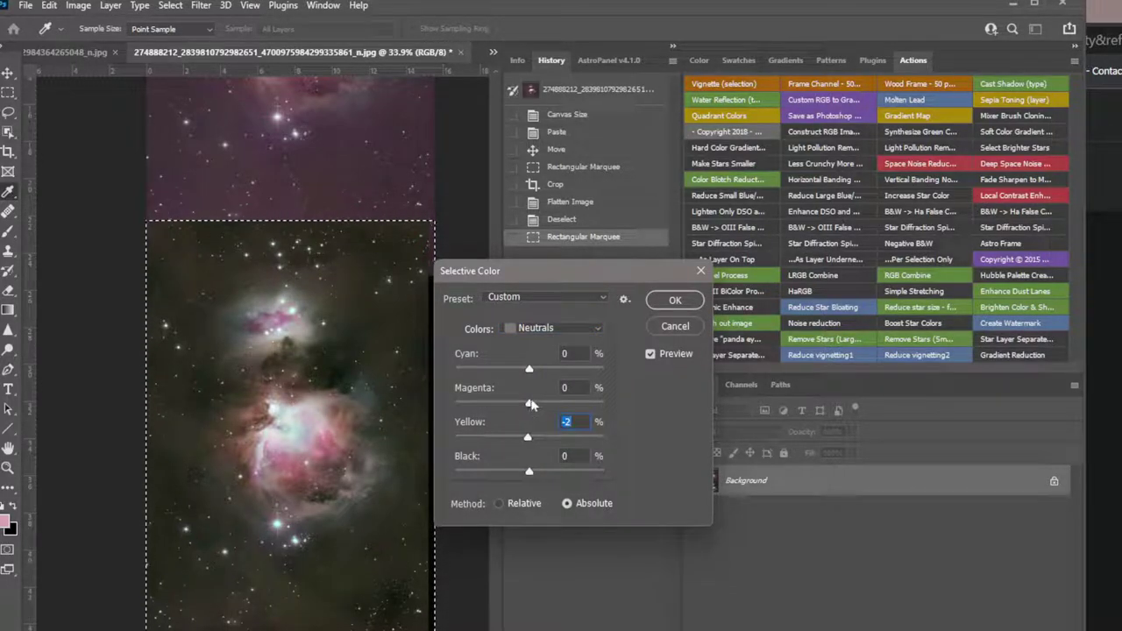
click(530, 404)
drag(530, 406, 528, 472)
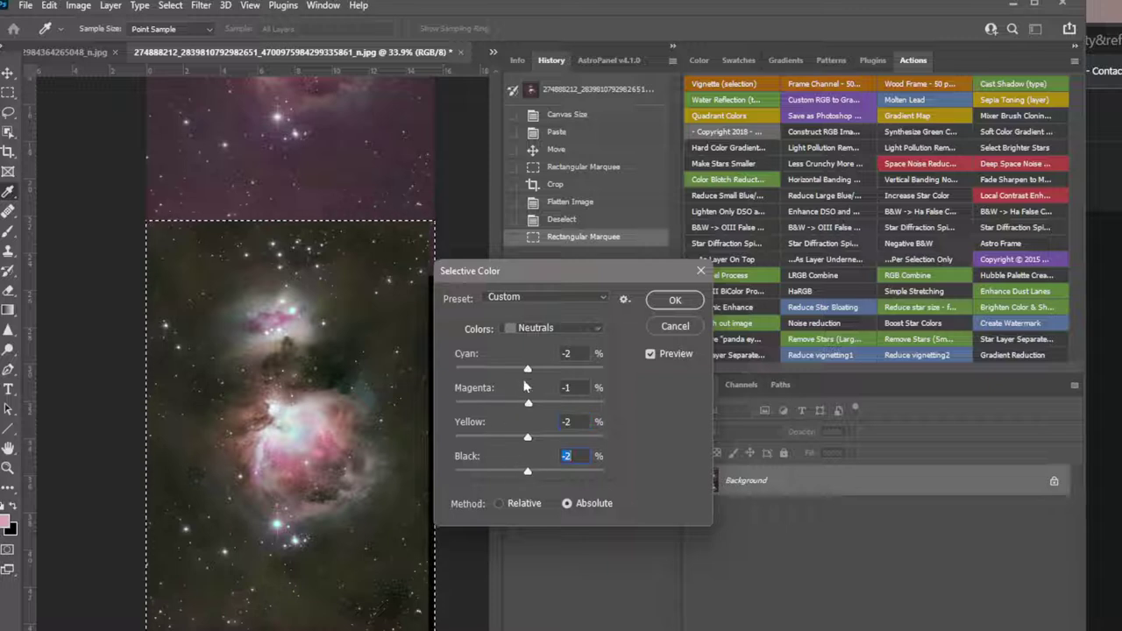
Step: Set the Greens in the Selective Color adjustment to Magenta +100% and Yellow -5%
click(591, 327)
click(571, 374)
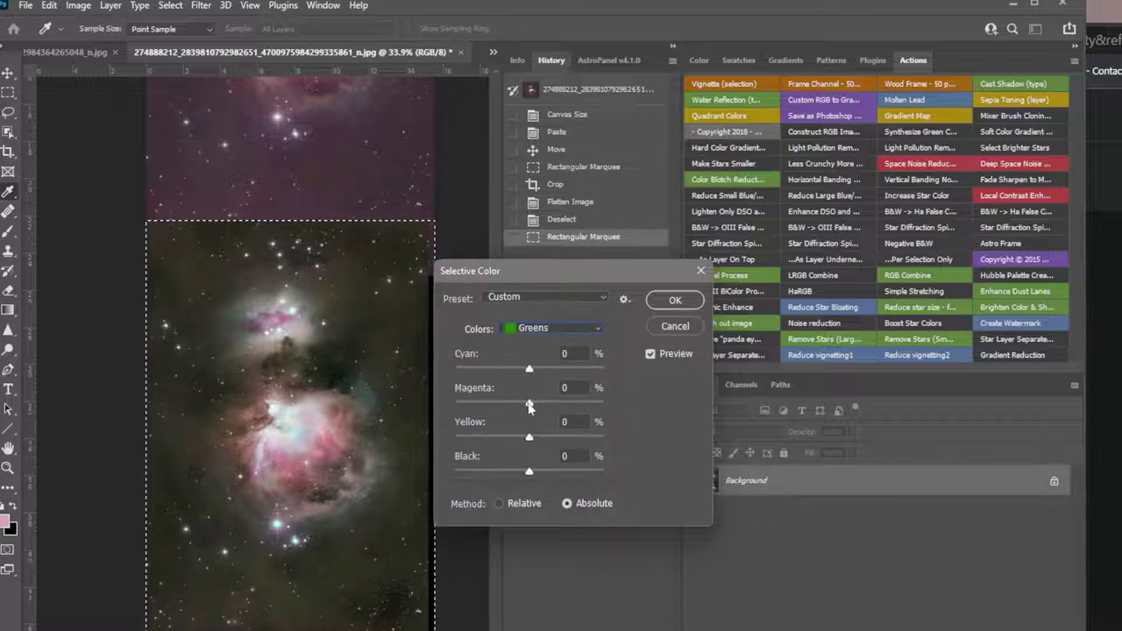
drag(534, 405, 624, 413)
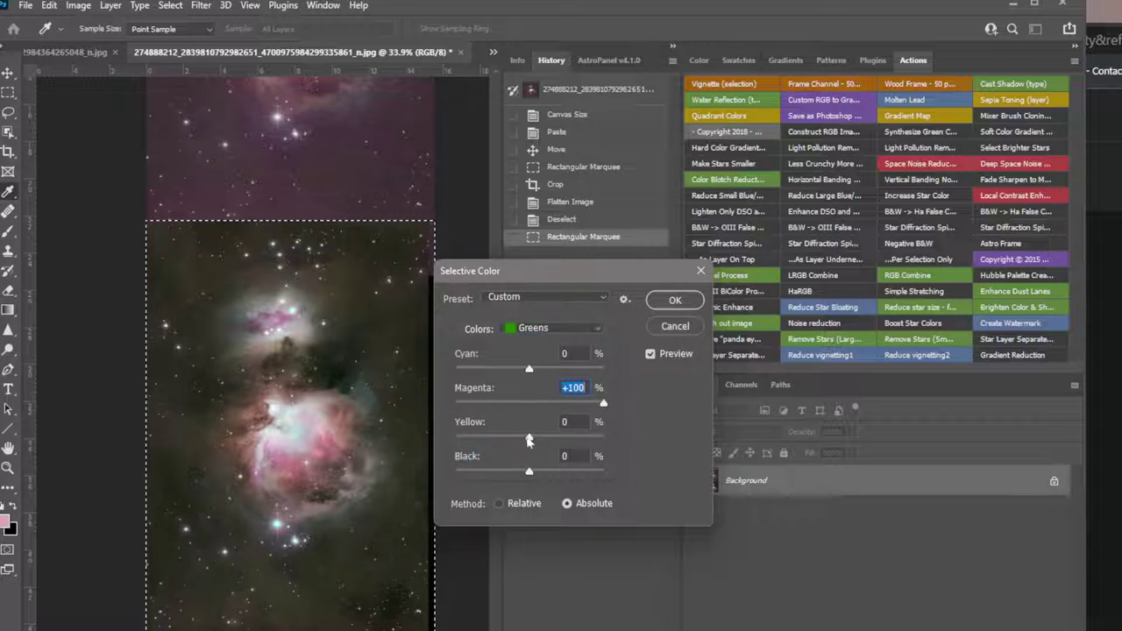
drag(527, 440, 525, 438)
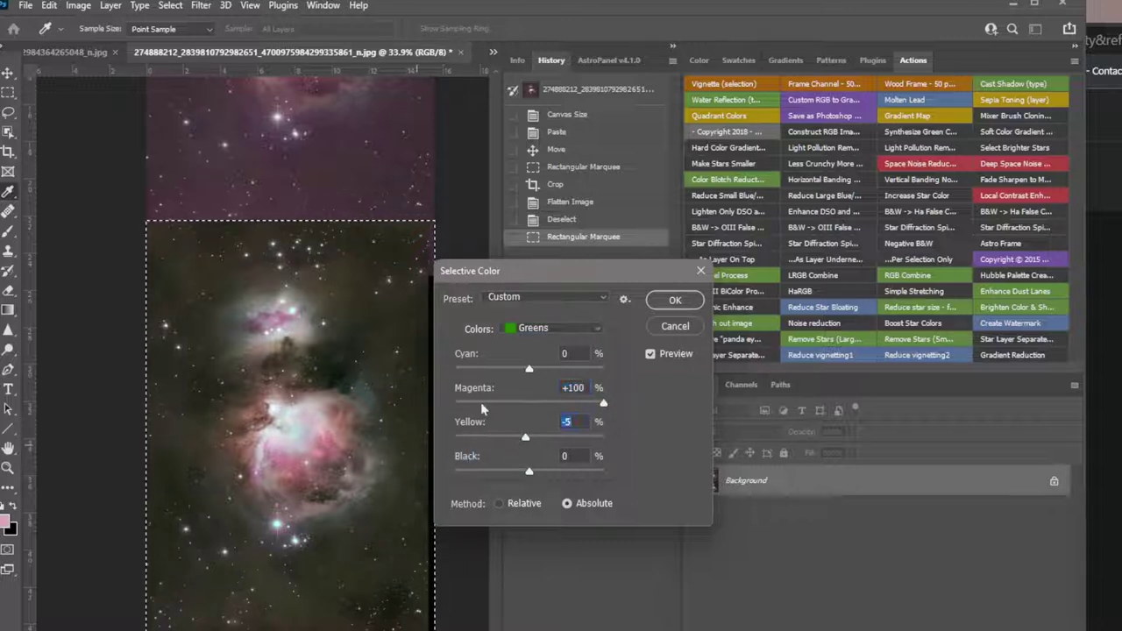
Step: Reduce Yellow to -6% for the Cyans in the Selective Color adjustment
click(583, 329)
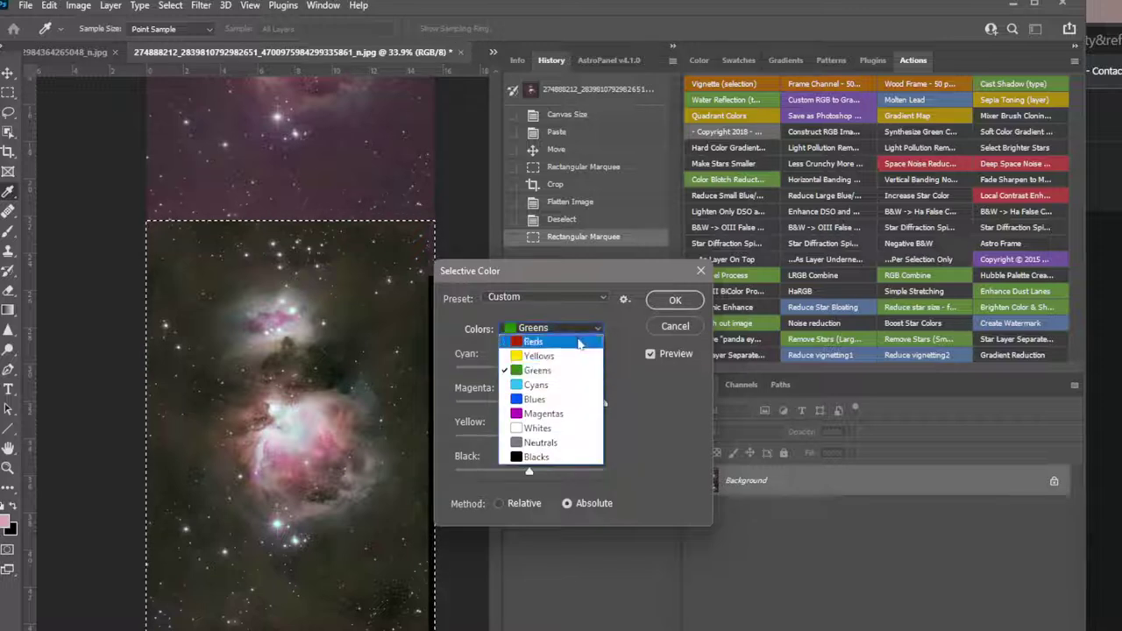
click(575, 385)
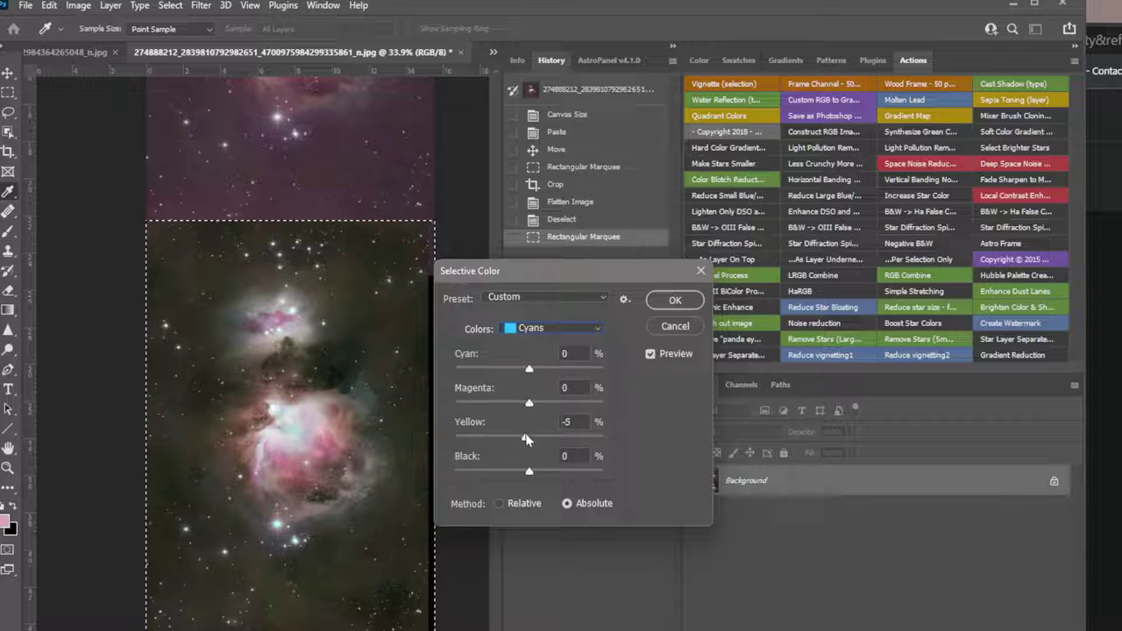
drag(526, 439, 526, 440)
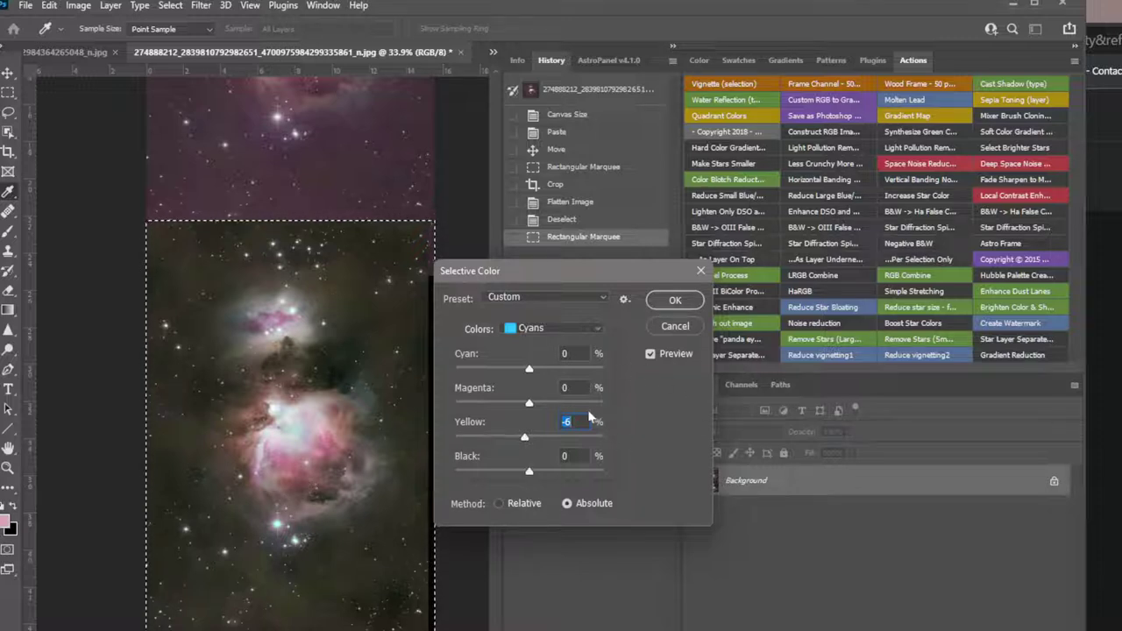
Step: Readjust the Neutrals to Cyan -3%, Magenta 0% and Yellow +1%, apply the Selective Color adjustment and clear the selection
click(577, 329)
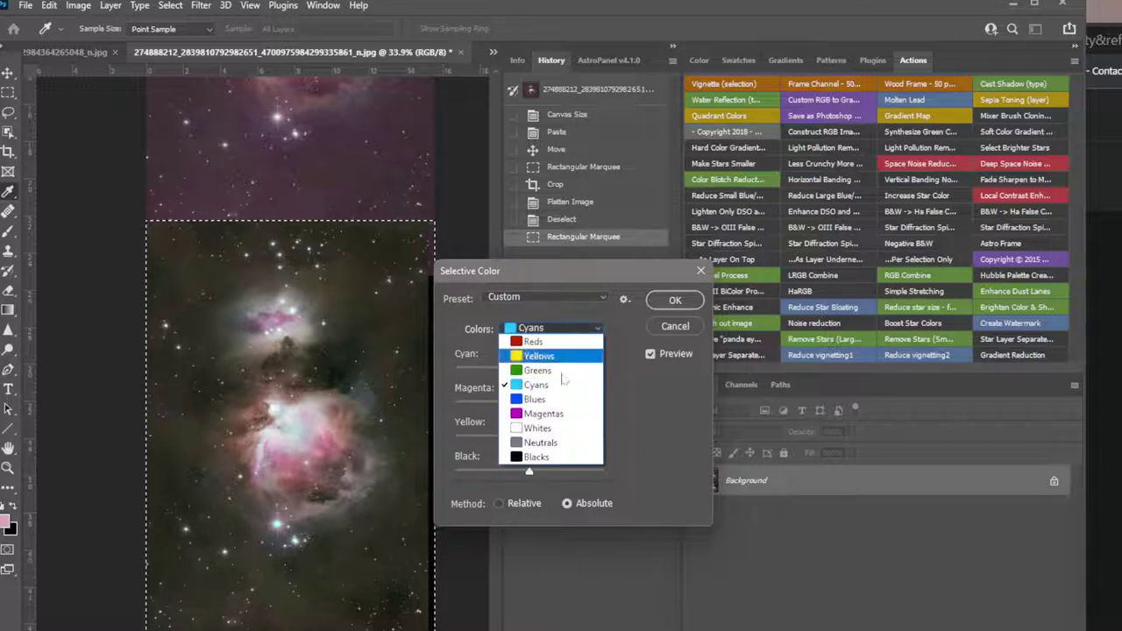
click(570, 447)
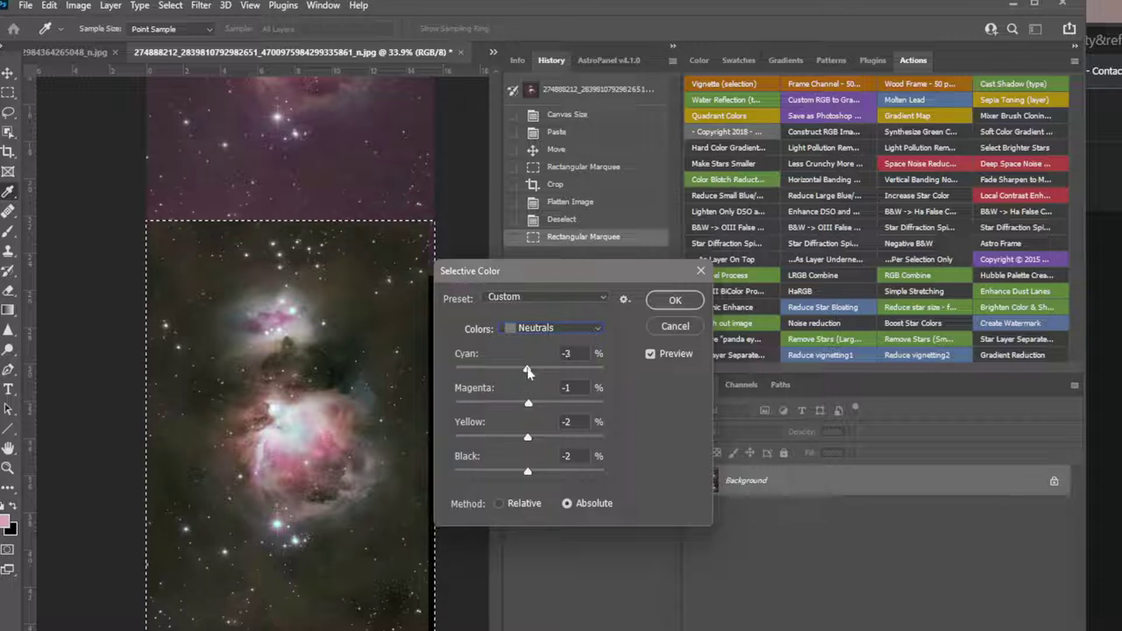
drag(527, 403, 530, 406)
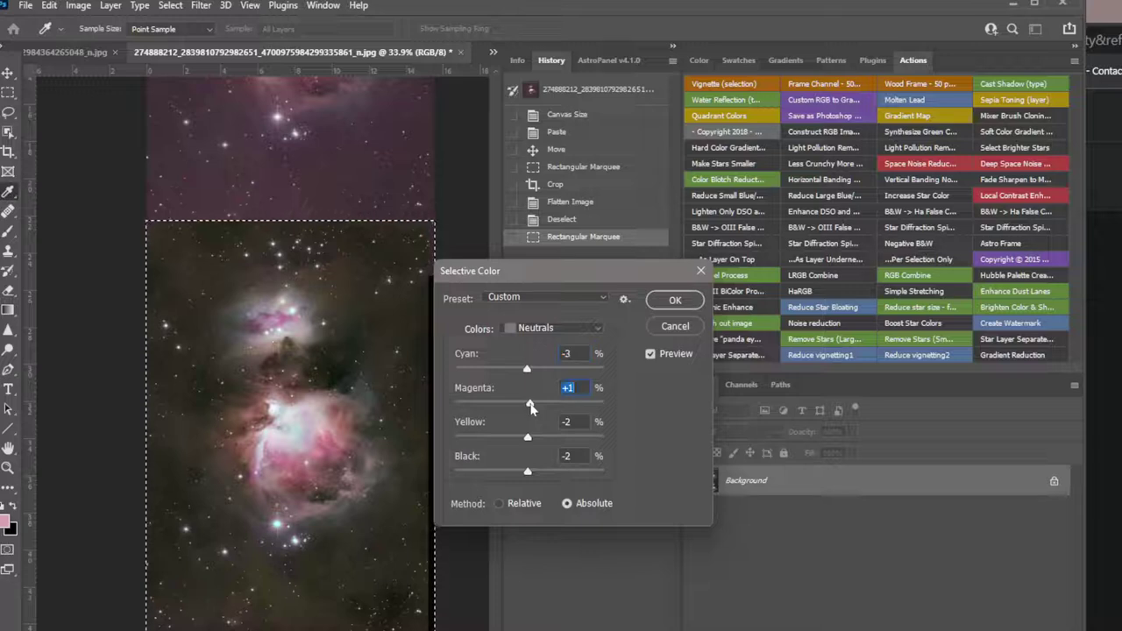
drag(531, 406, 530, 440)
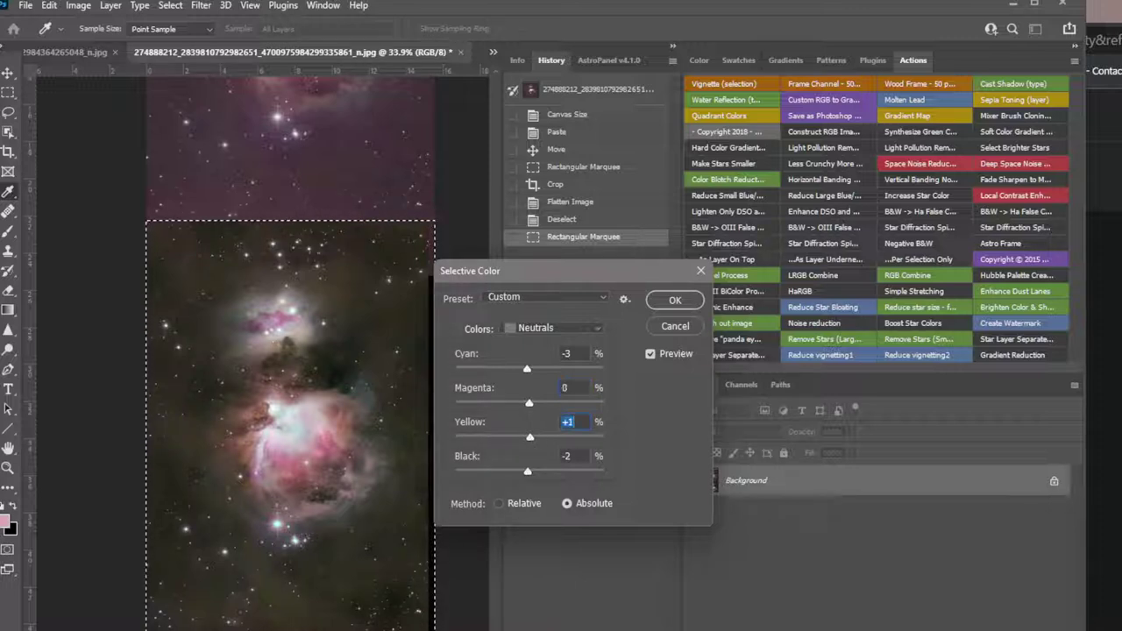
click(671, 302)
drag(82, 216, 84, 203)
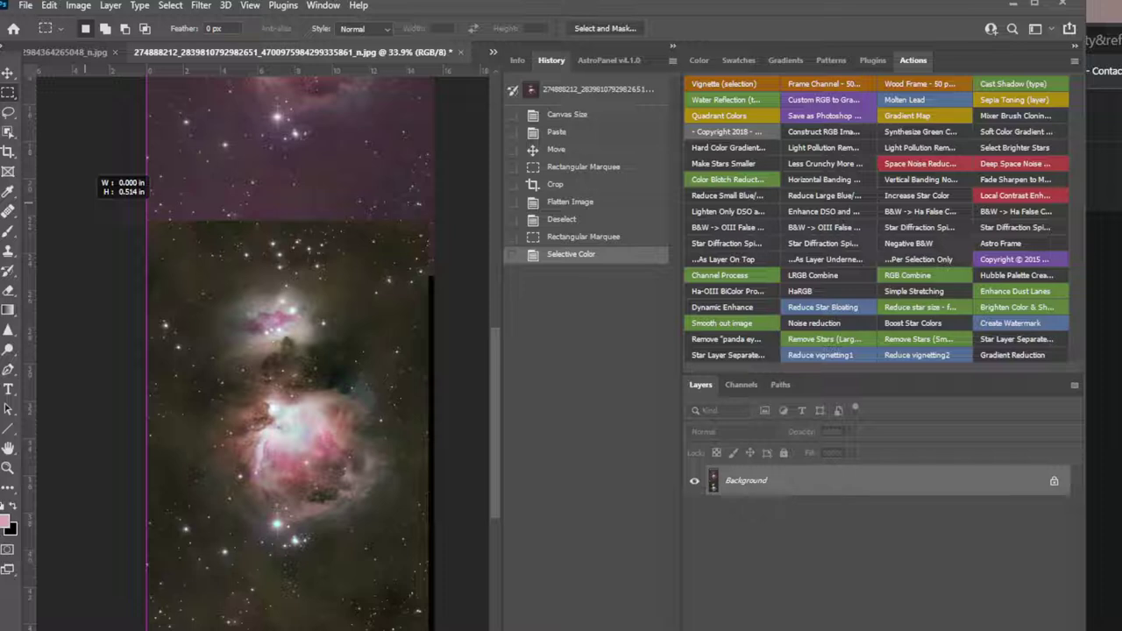
drag(85, 203, 85, 202)
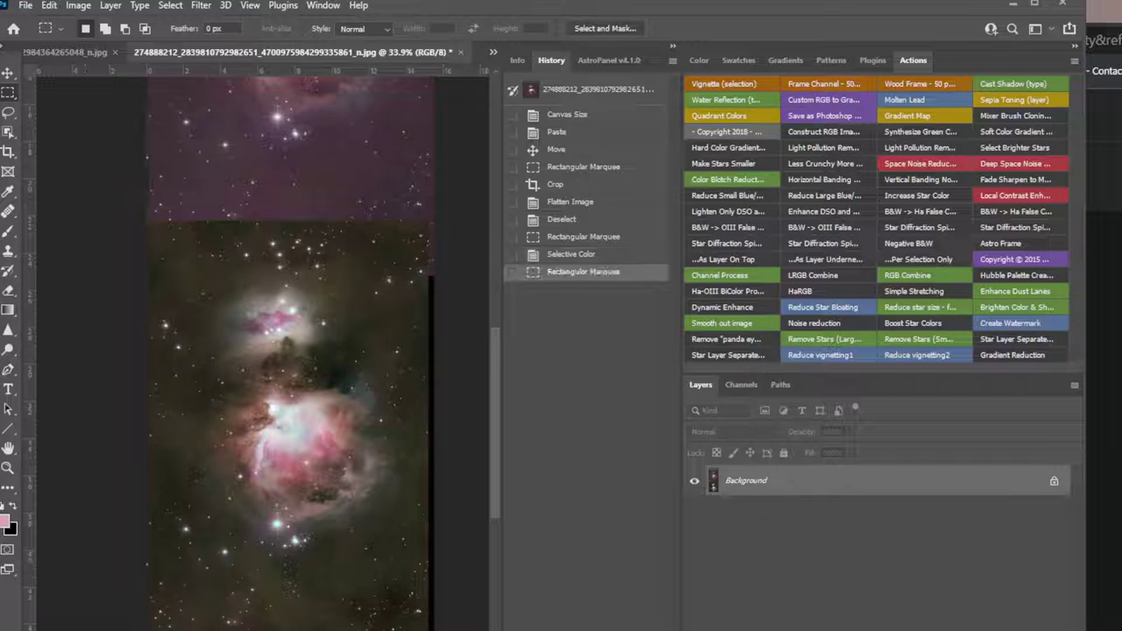